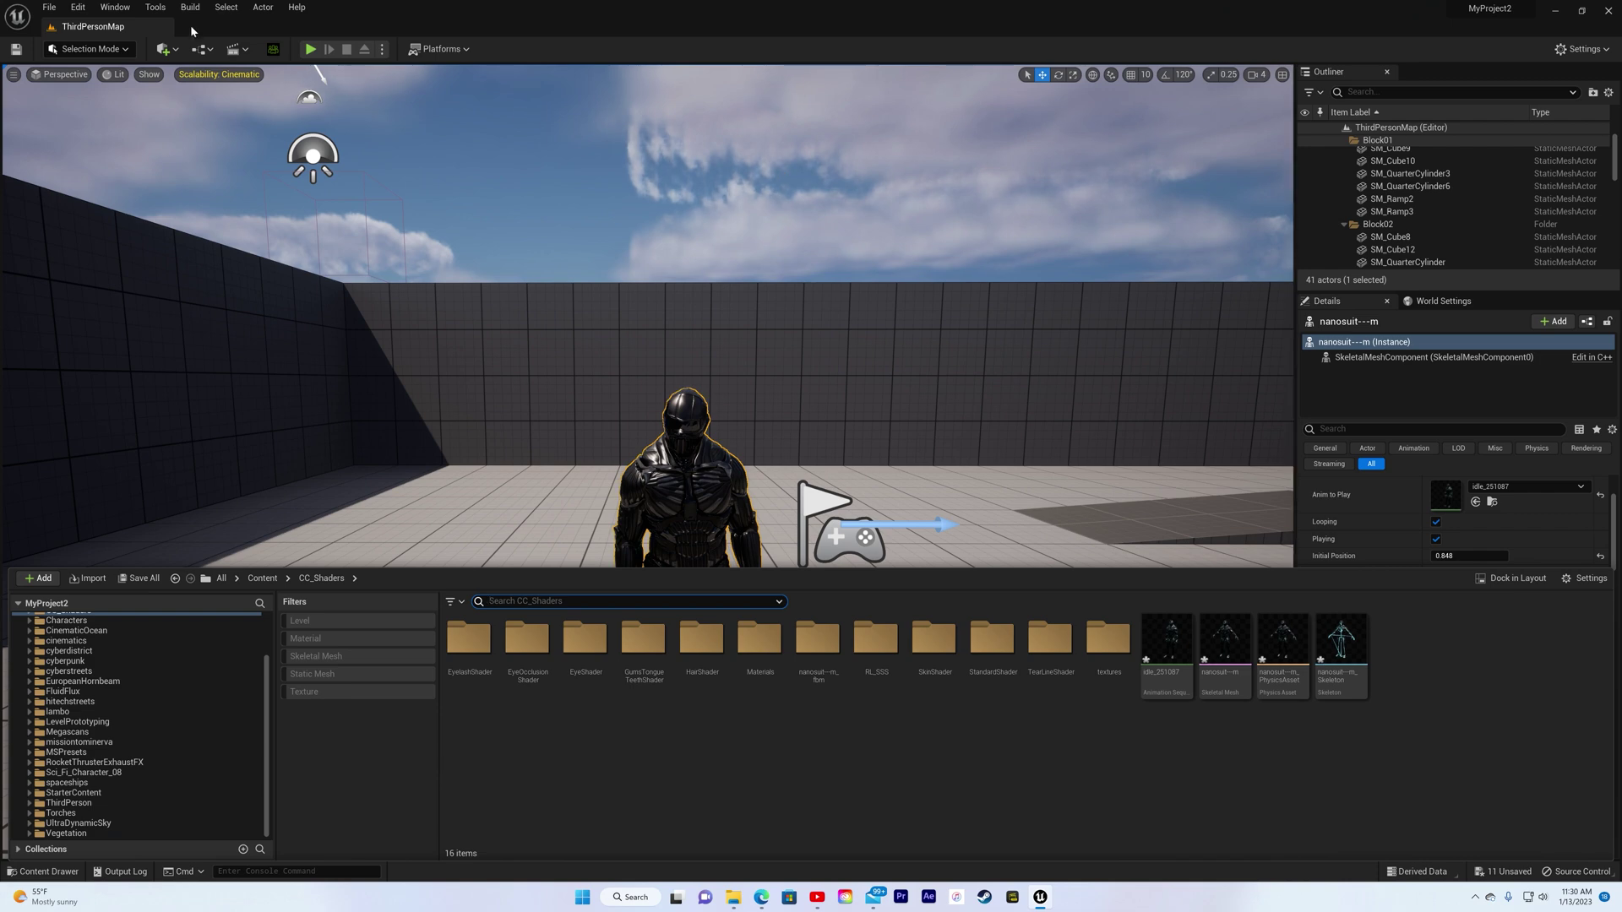
# - Create a new level from the Empty Level template without saving the modified content of the current map
pyautogui.click(49, 7)
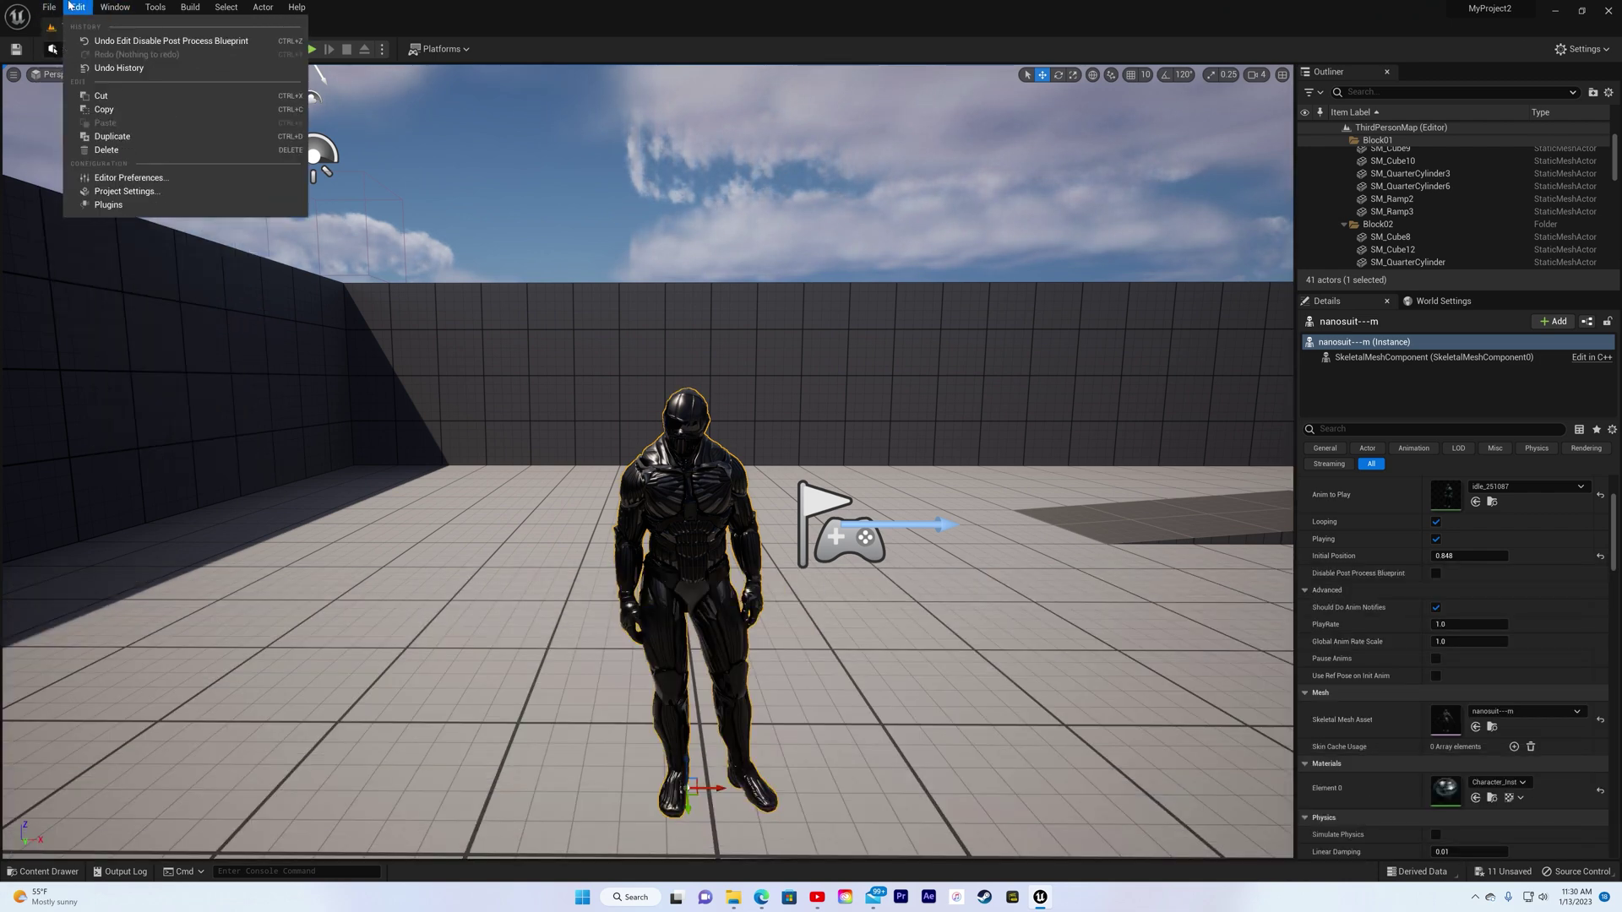
pyautogui.click(74, 41)
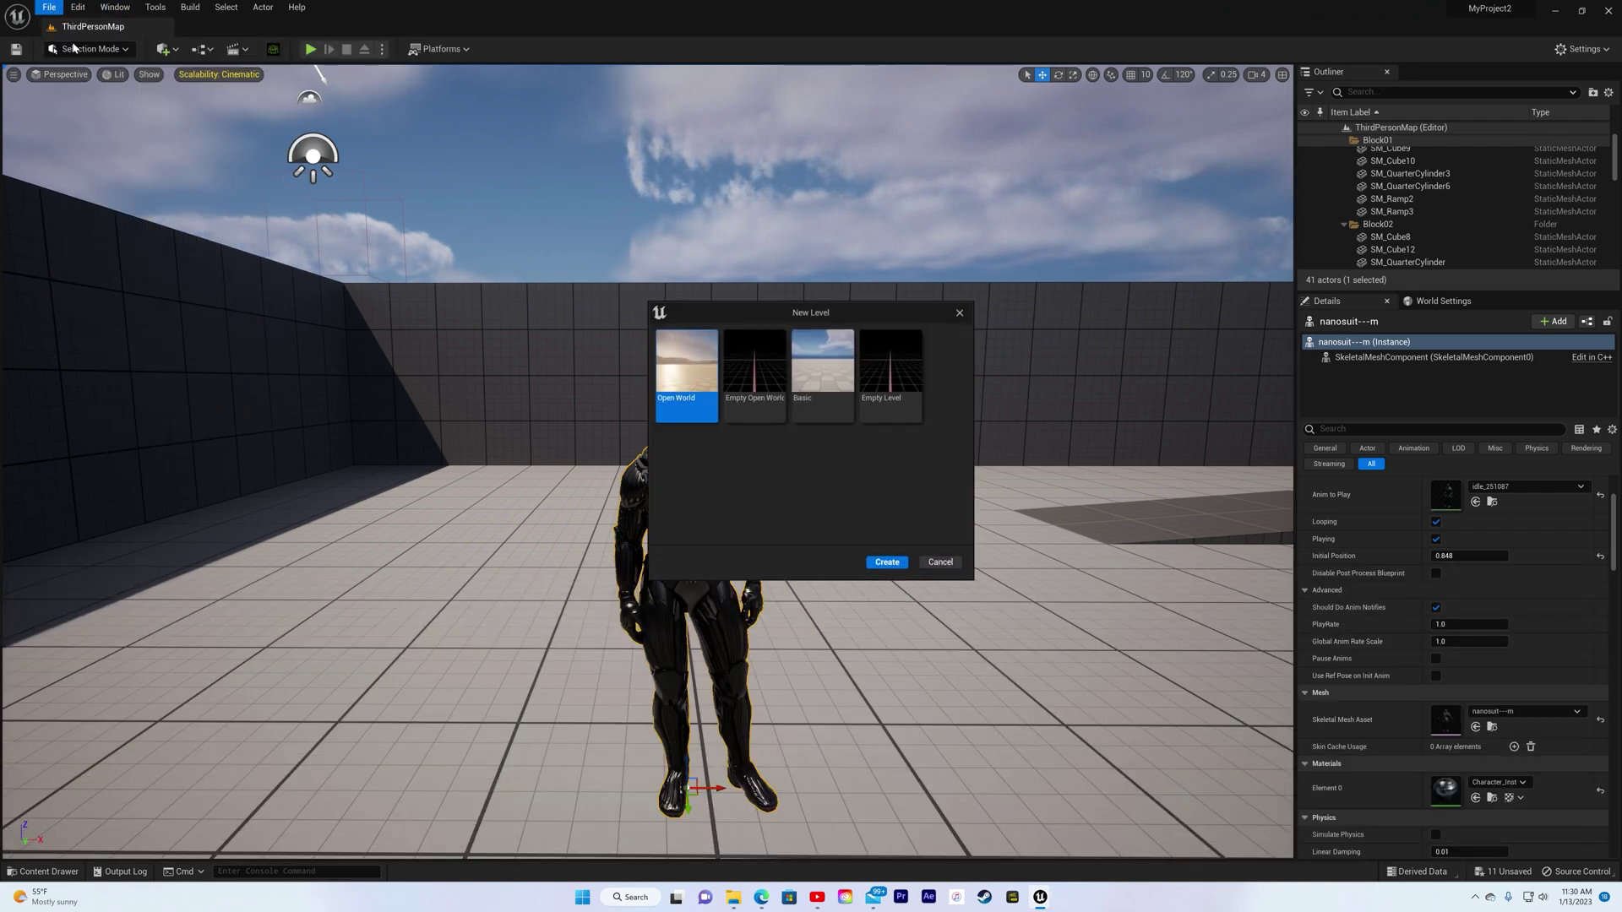
pyautogui.click(889, 348)
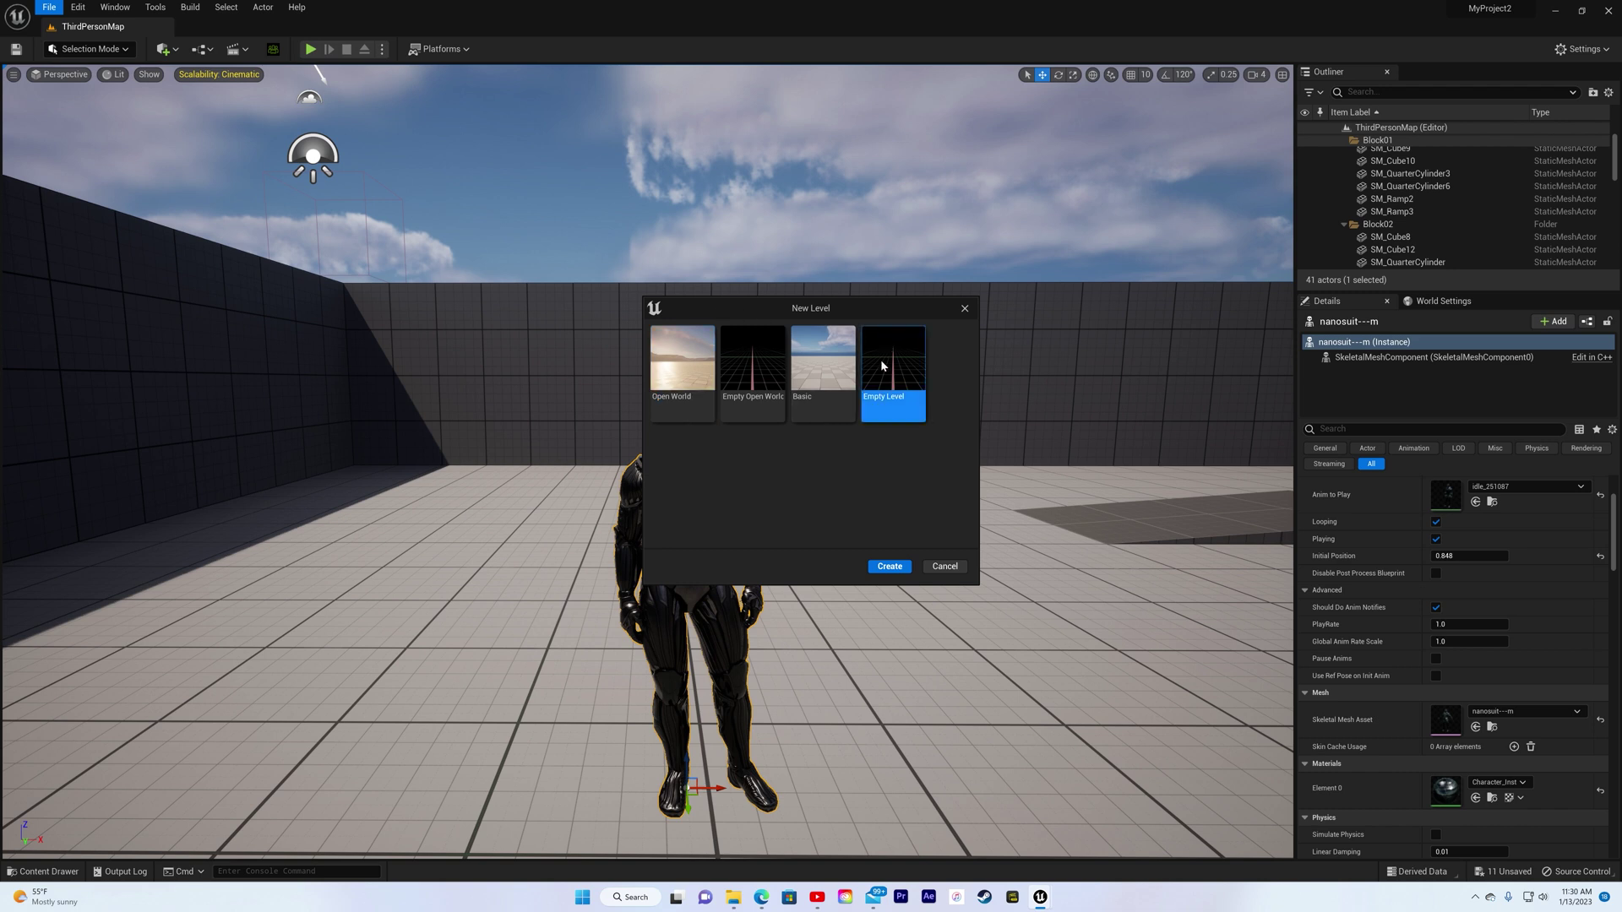
pyautogui.click(891, 566)
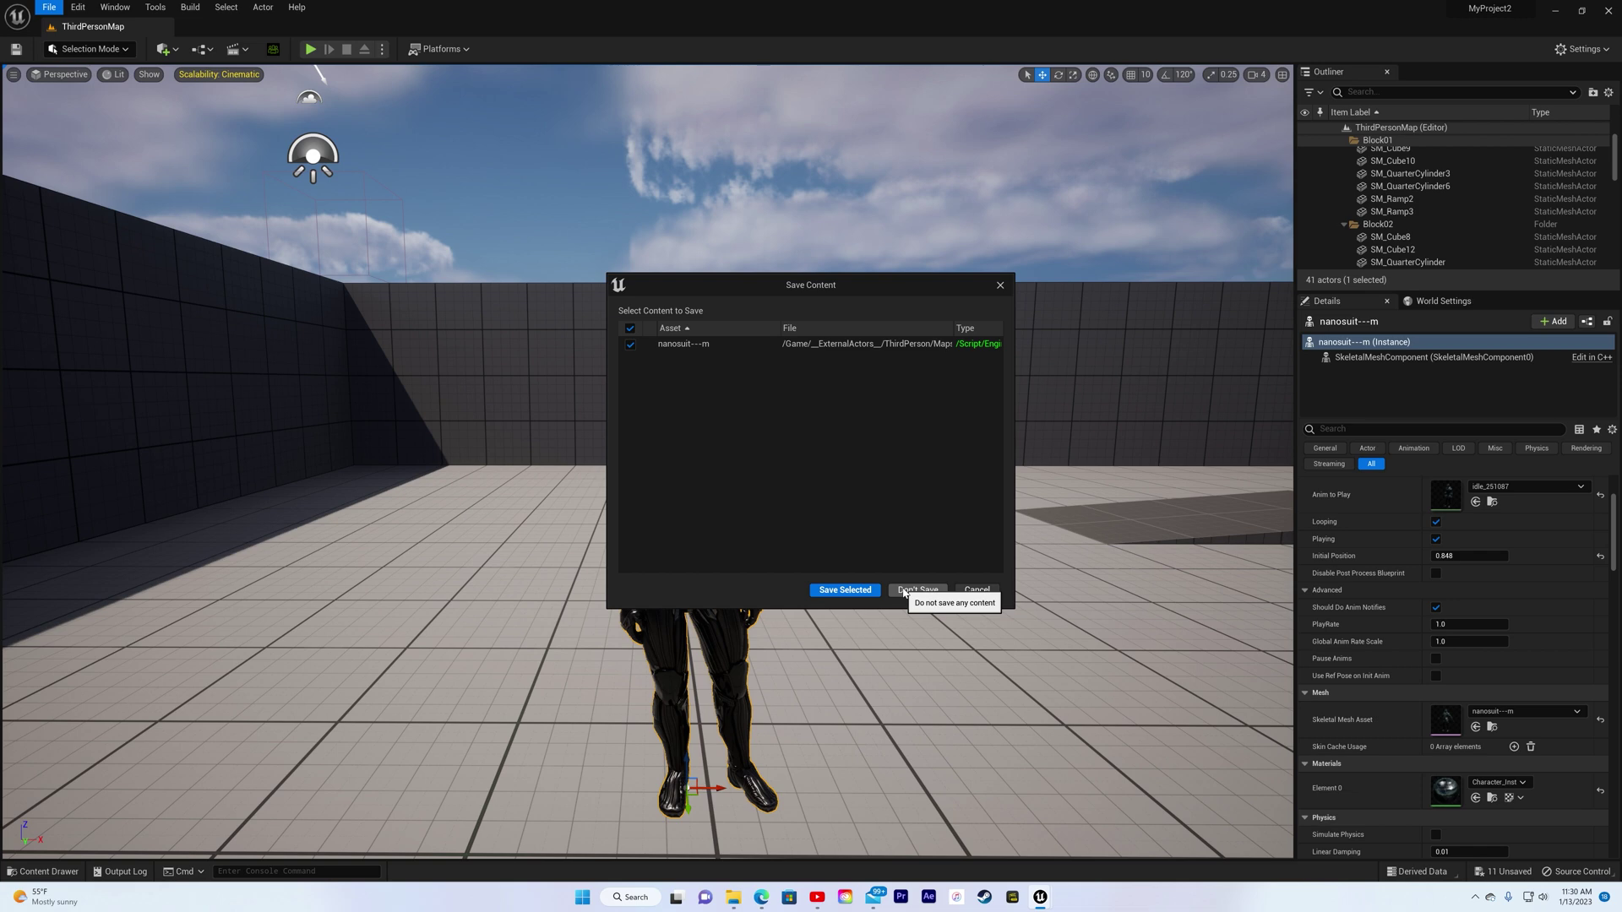
pyautogui.click(903, 592)
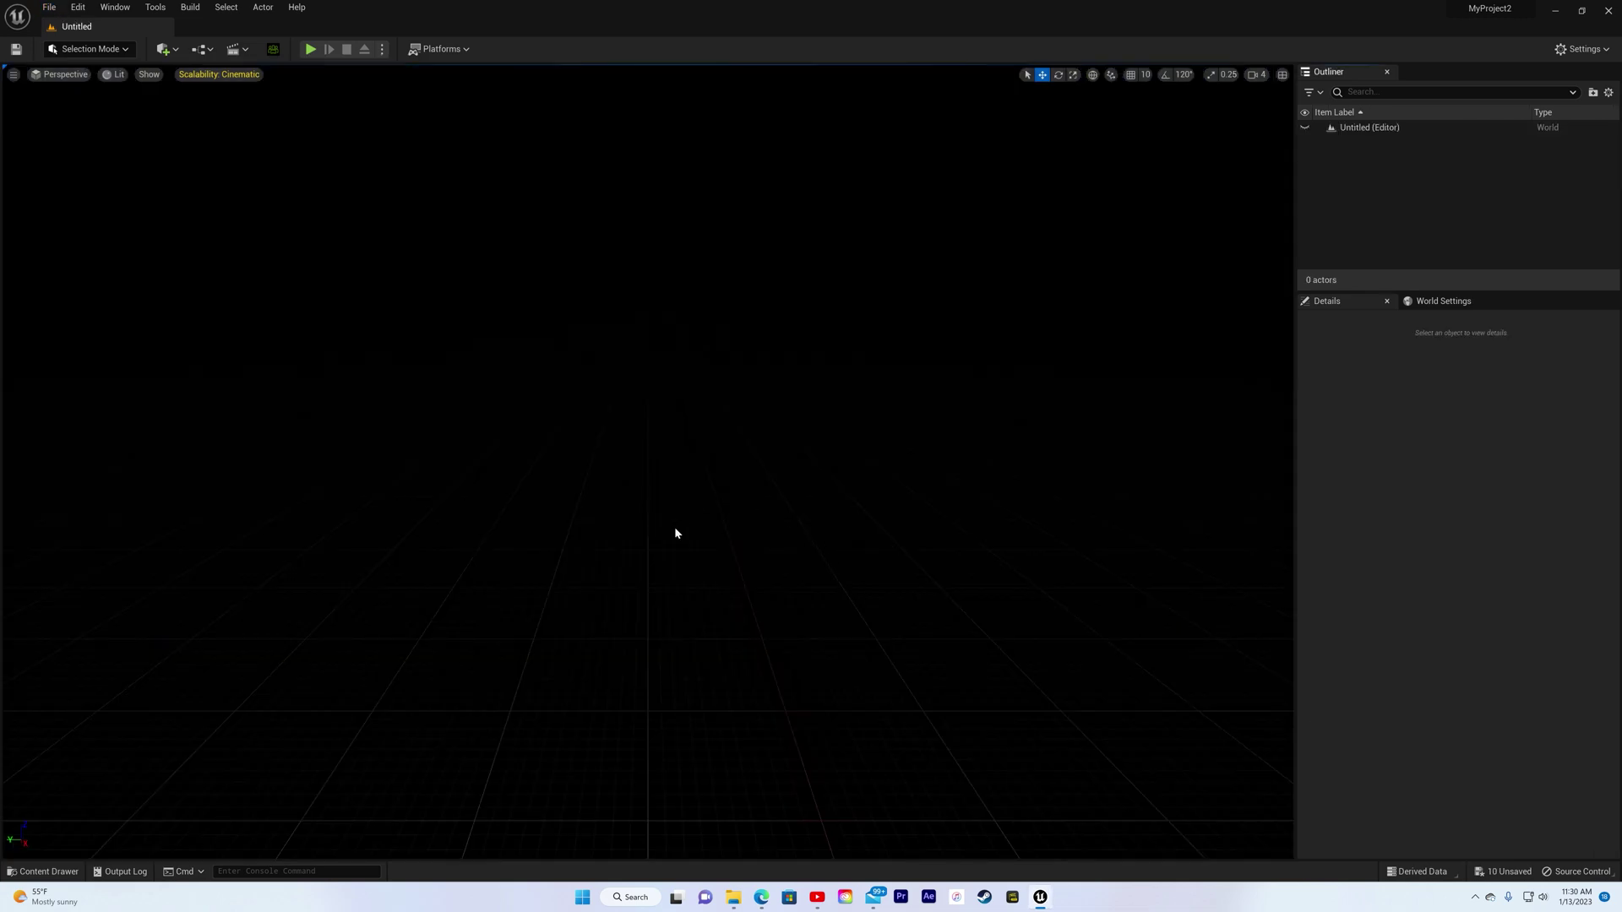
# - Place the Ultra_Dynamic_Sky blueprint from UltraDynamicSky/Blueprints in the empty level
pyautogui.hotkey('ctrl', 'space')
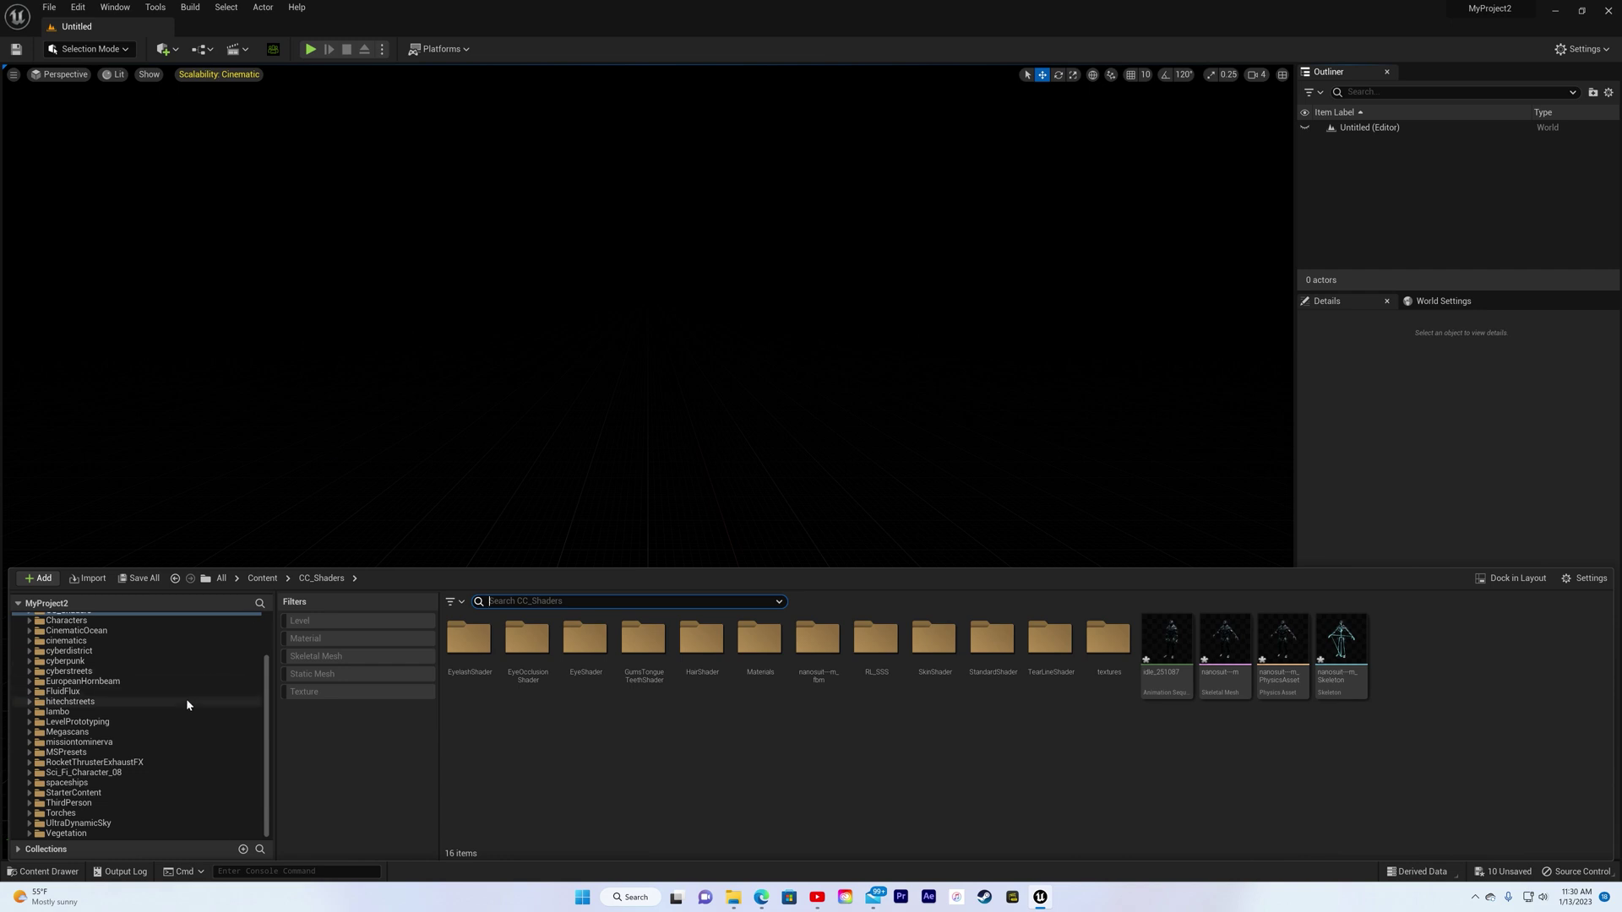
pyautogui.click(102, 824)
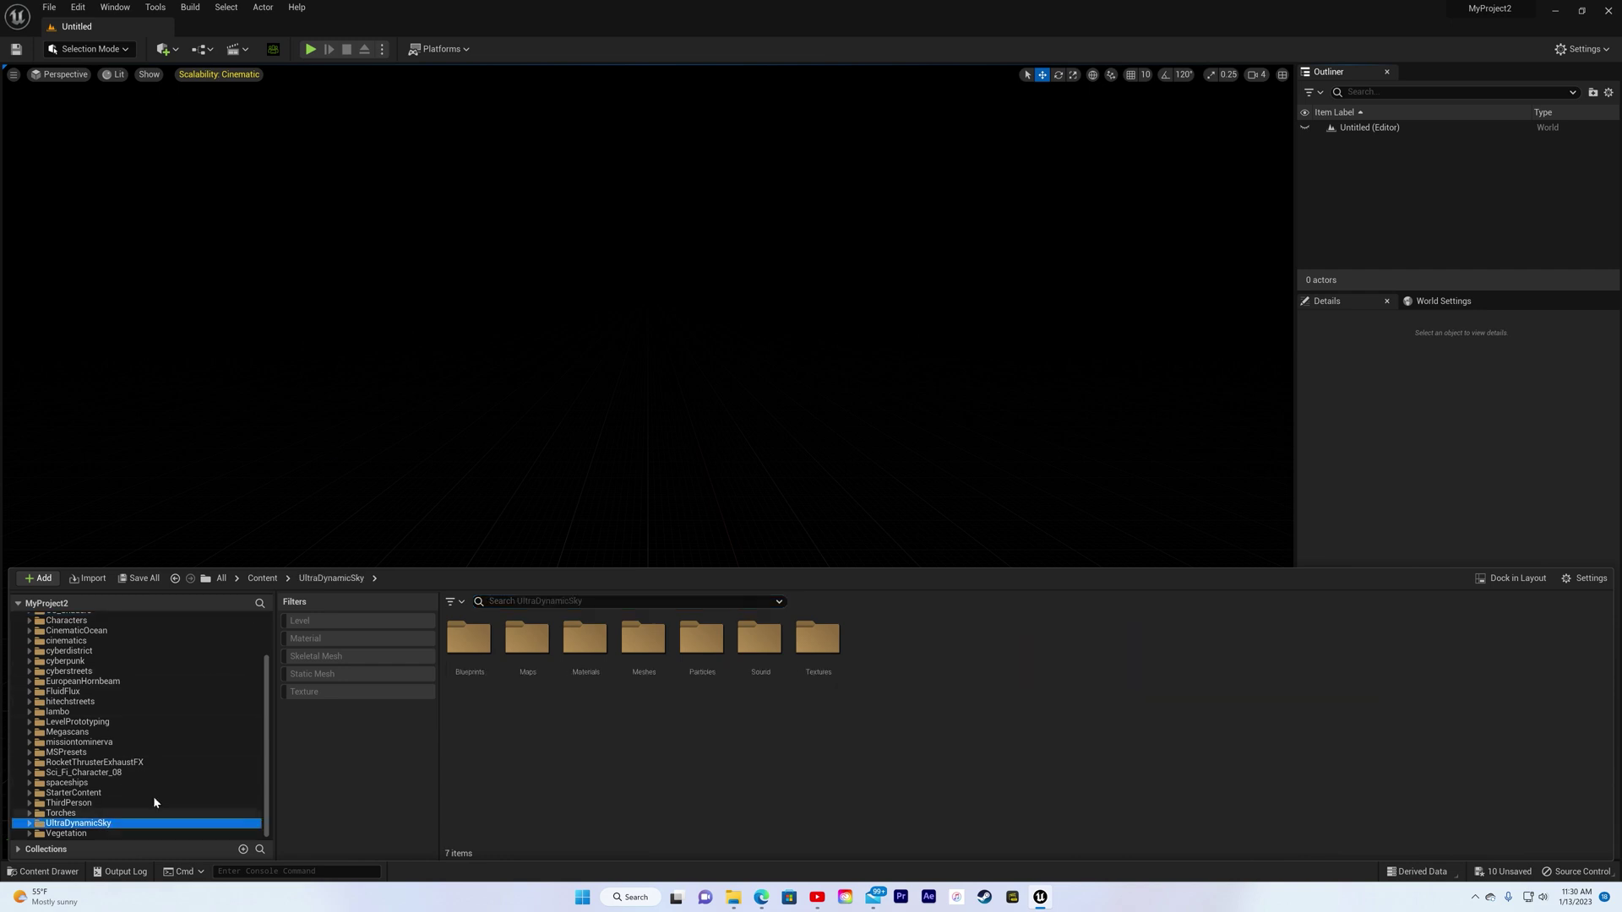
pyautogui.doubleClick(469, 640)
pyautogui.moveTo(875, 646); pyautogui.dragTo(776, 323)
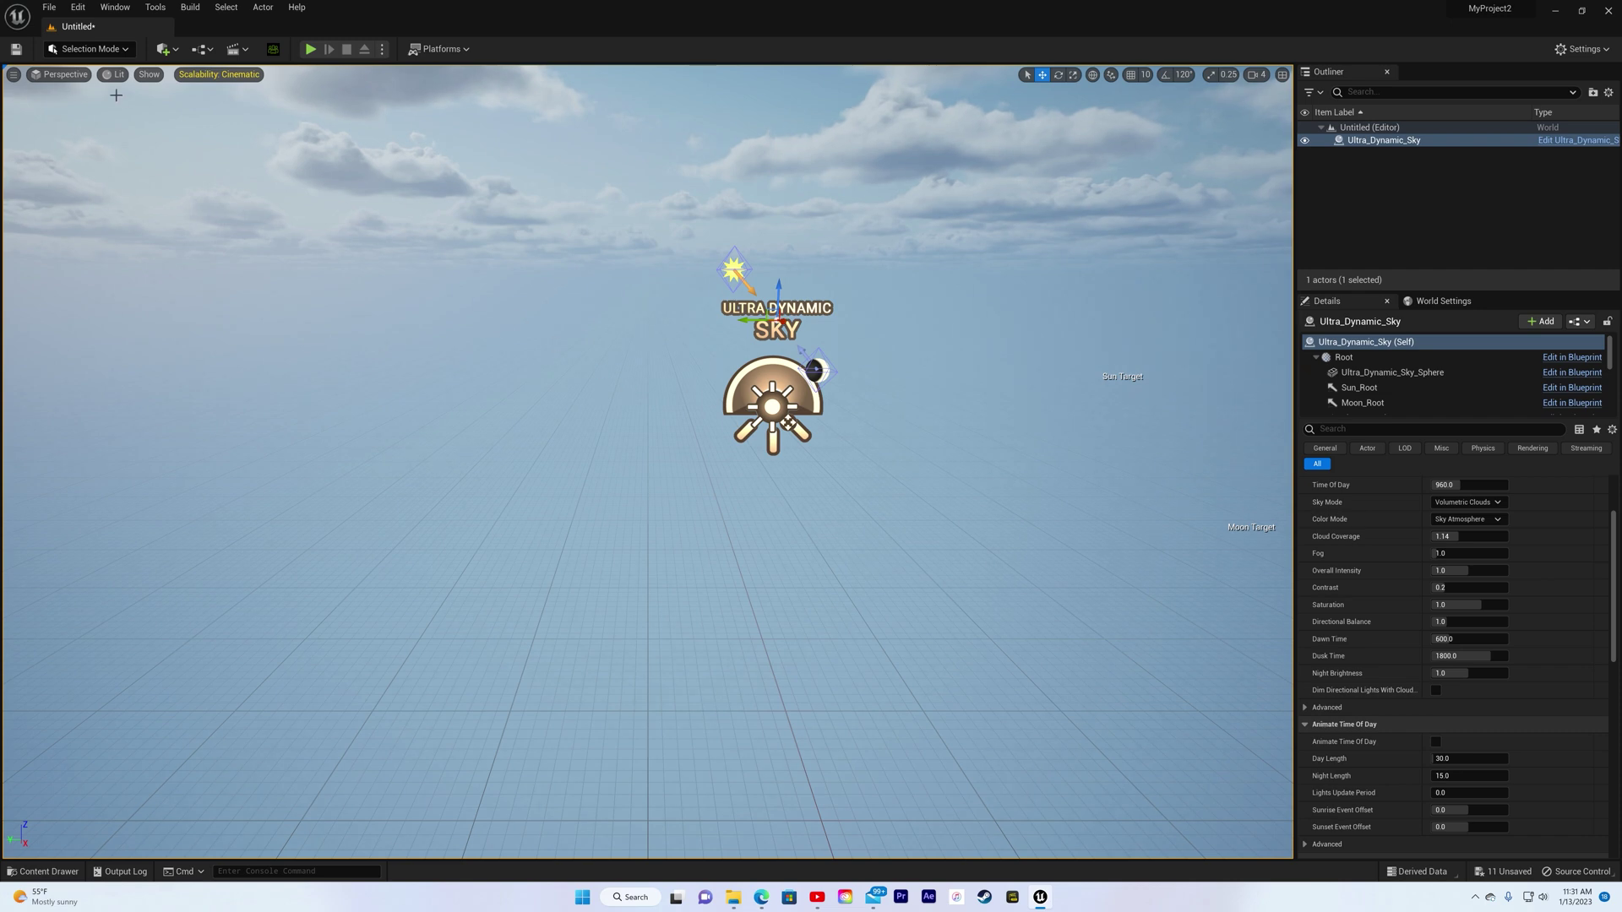
# - Create a new landscape in Landscape mode with the Jagged_Rock_vlzkba1fw material instance from Megascans/Surfaces
pyautogui.click(100, 51)
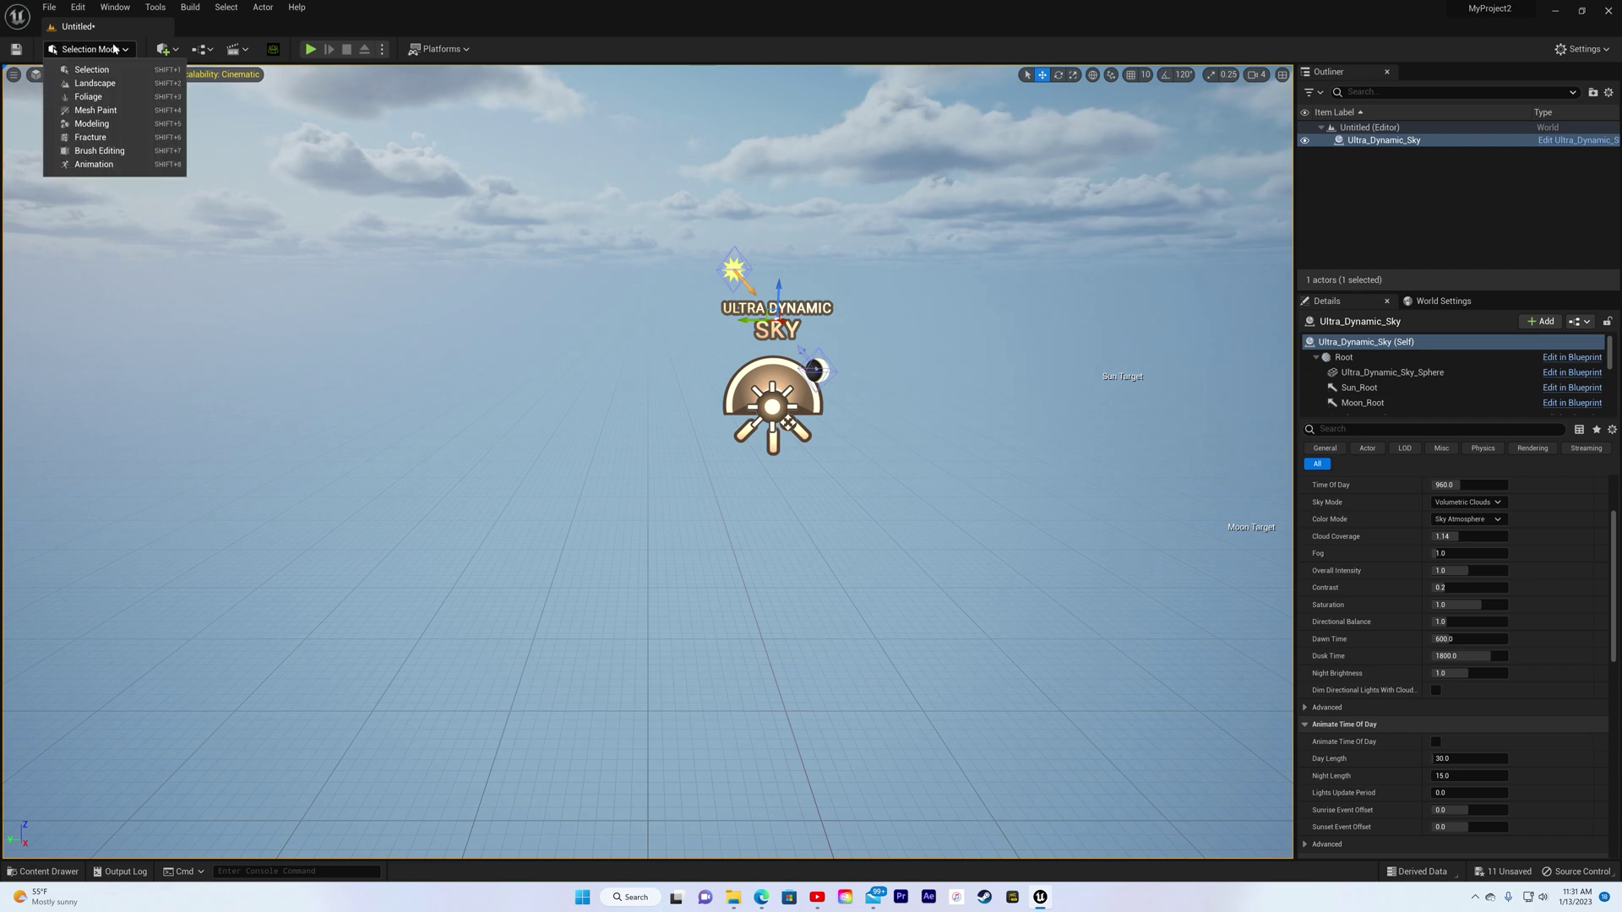
pyautogui.click(131, 85)
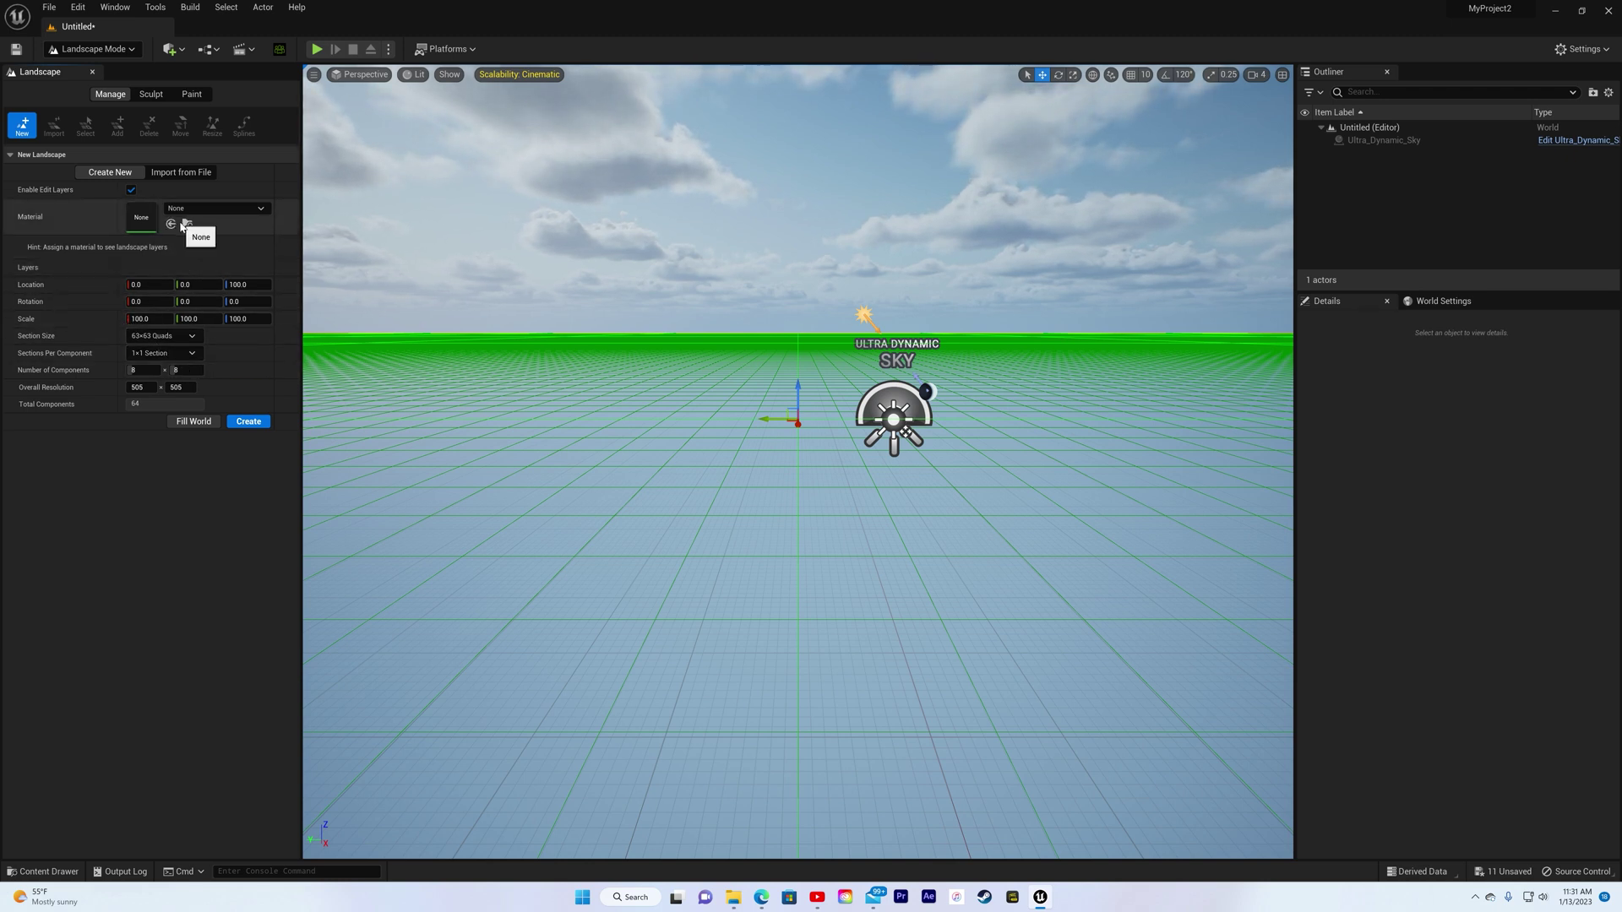
pyautogui.click(185, 225)
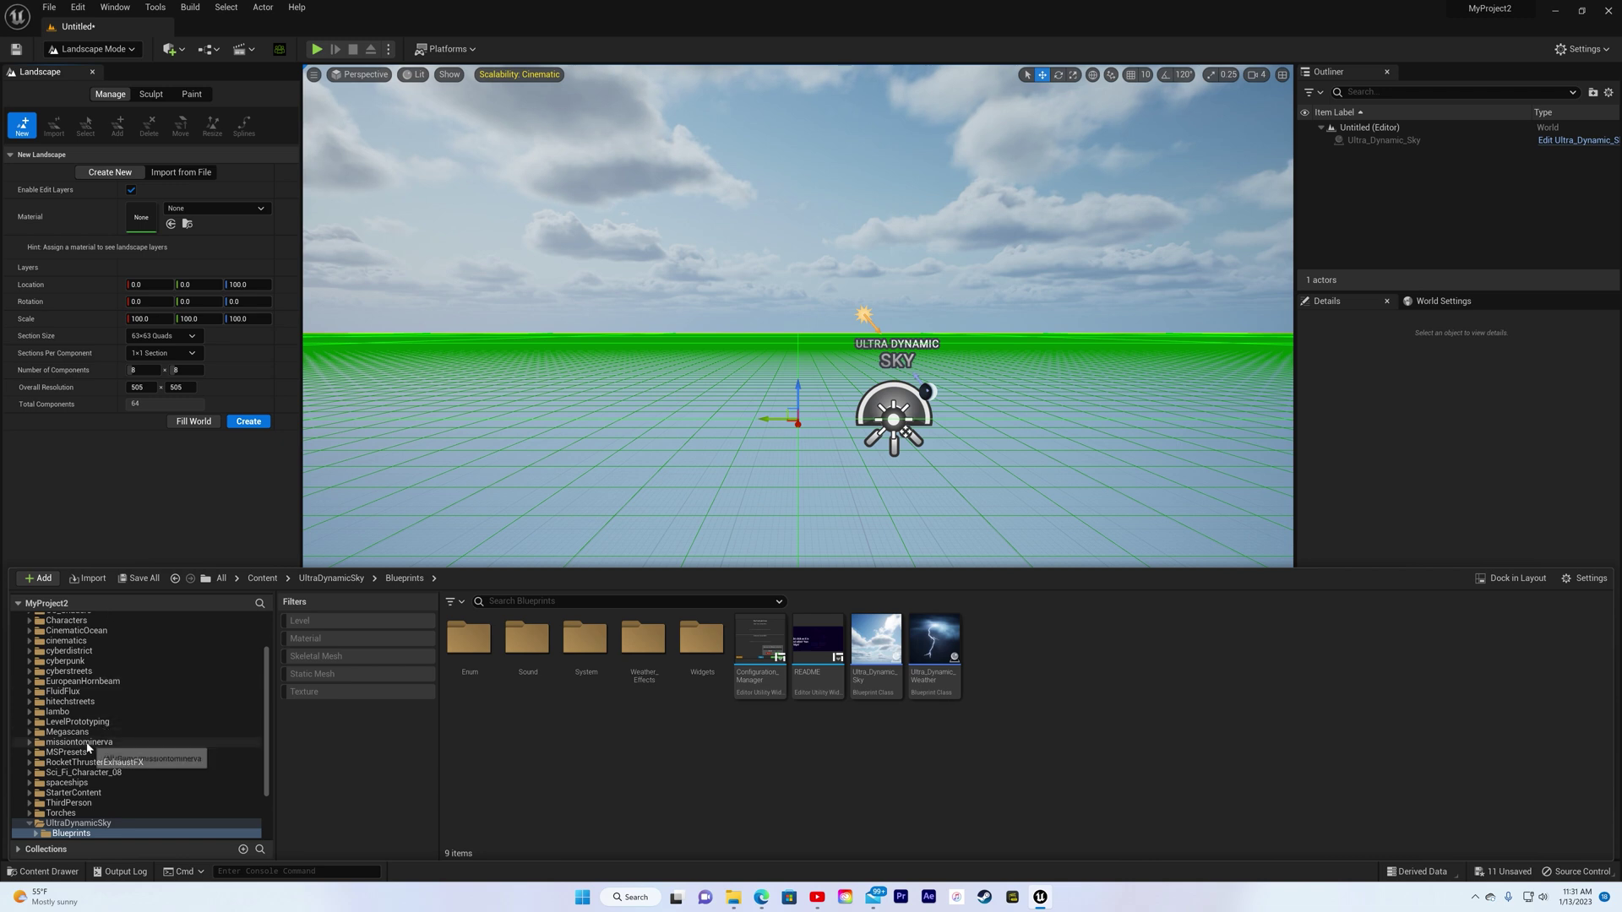
pyautogui.click(29, 732)
pyautogui.click(69, 772)
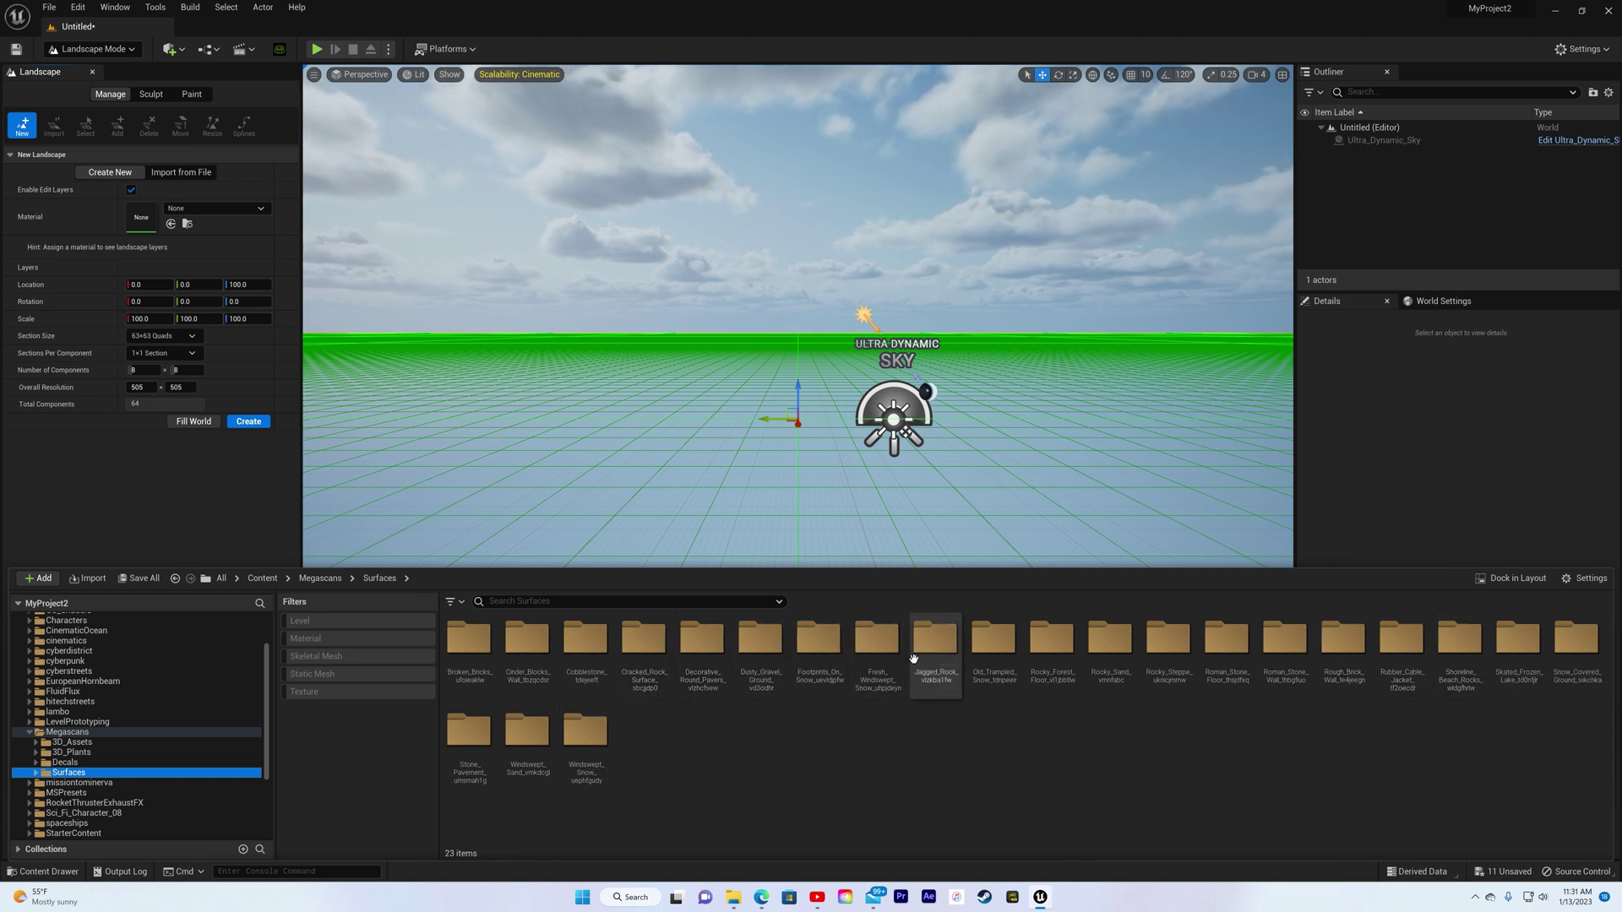
pyautogui.doubleClick(935, 642)
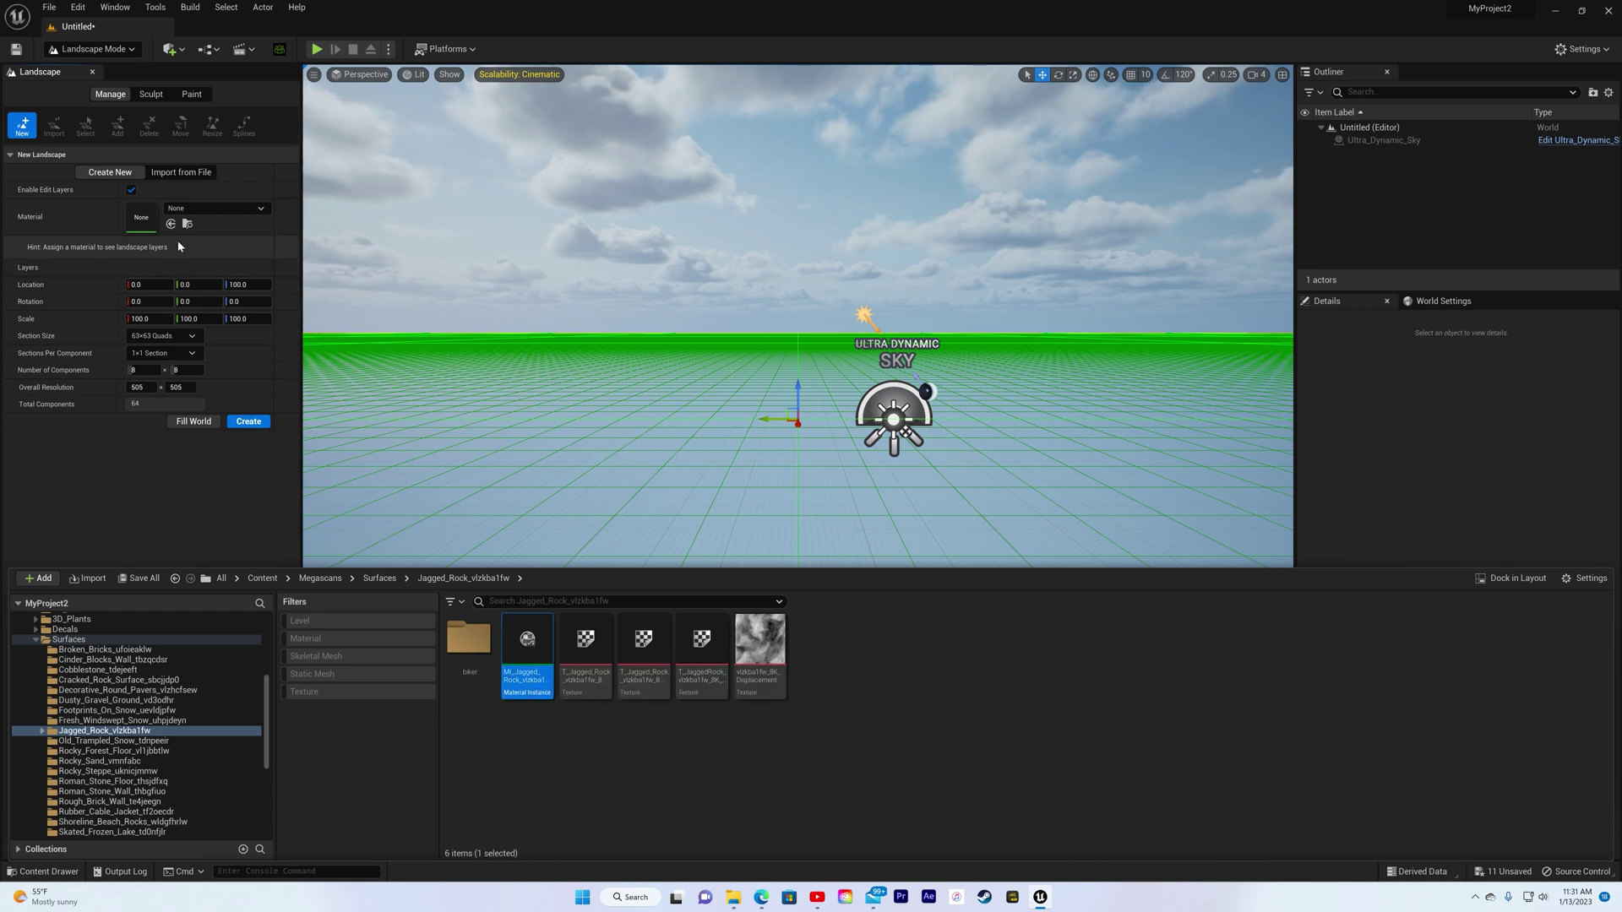
pyautogui.rightClick(531, 634)
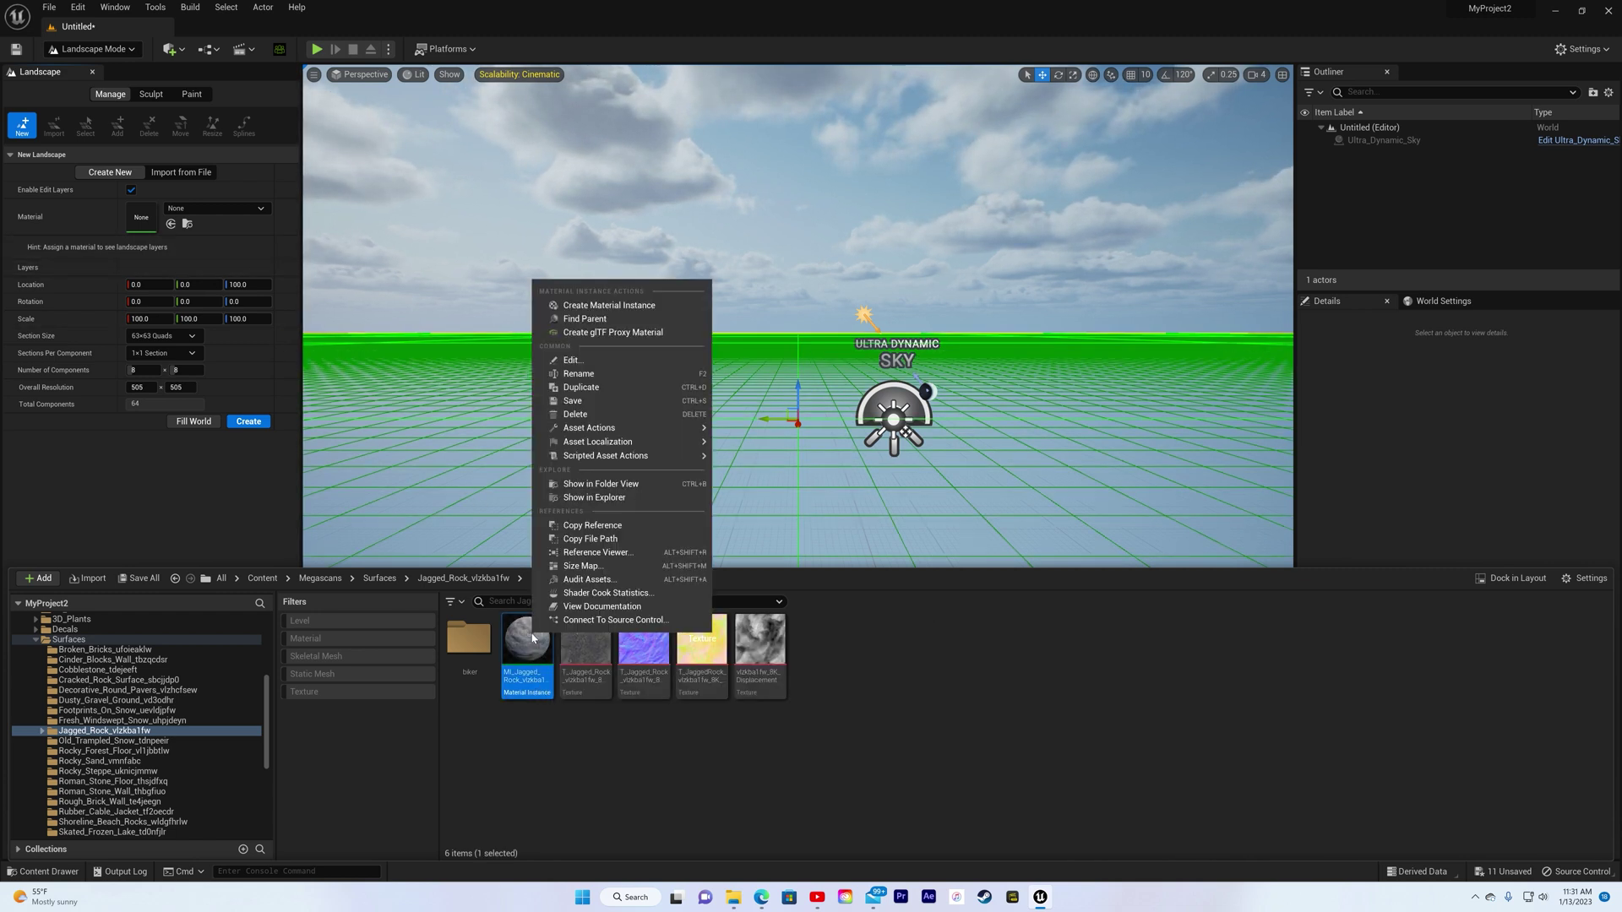
pyautogui.moveTo(527, 639); pyautogui.dragTo(196, 236)
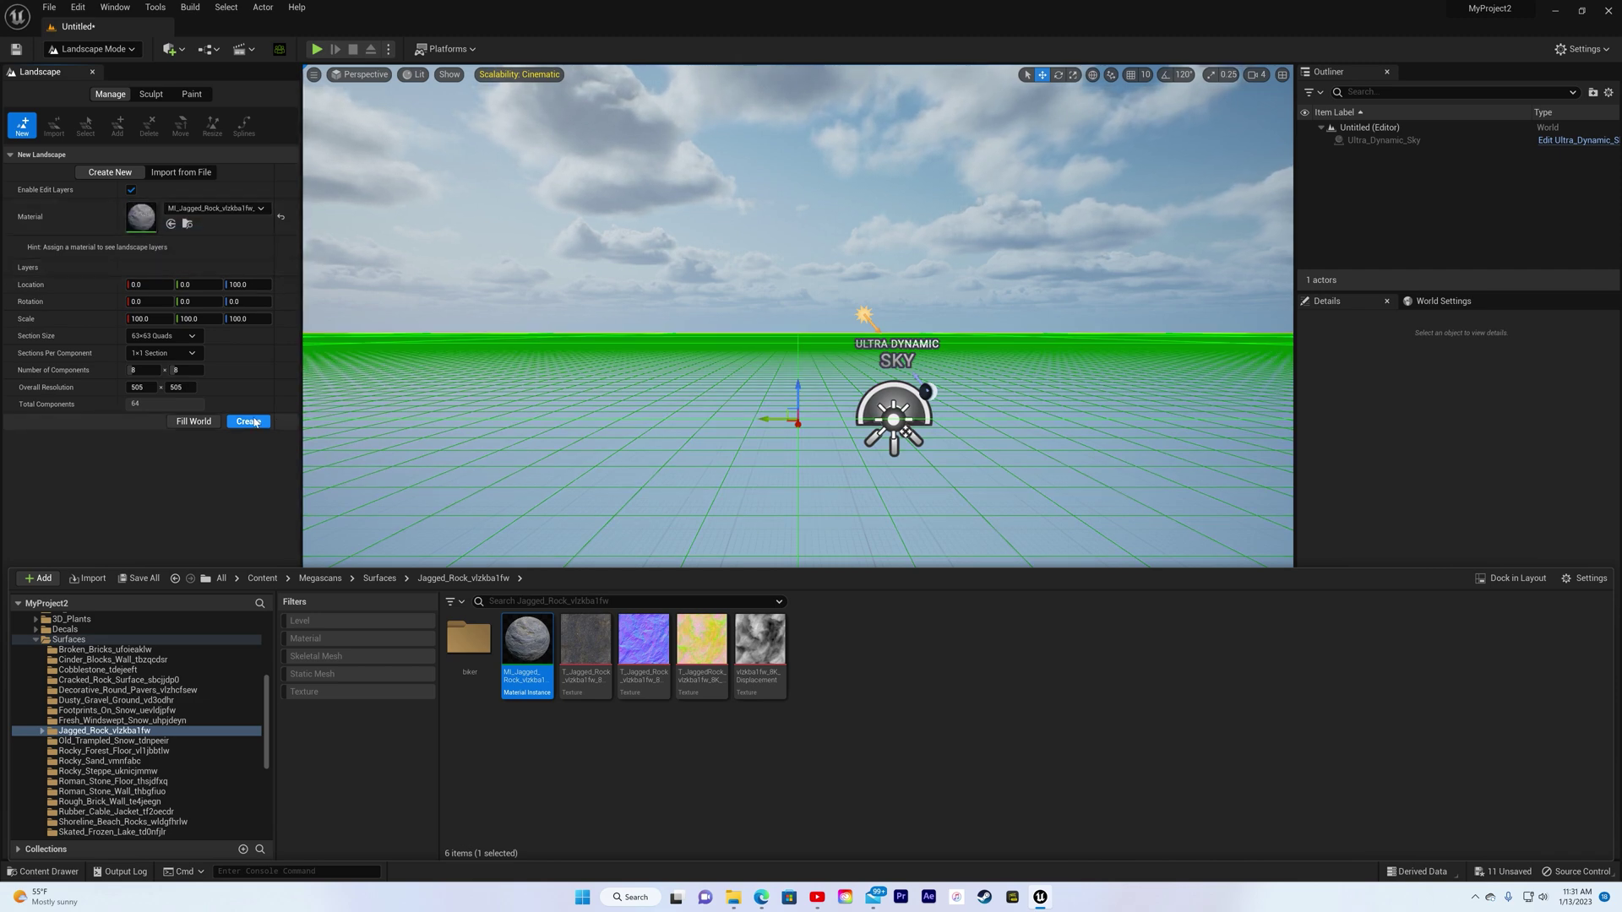
pyautogui.click(242, 422)
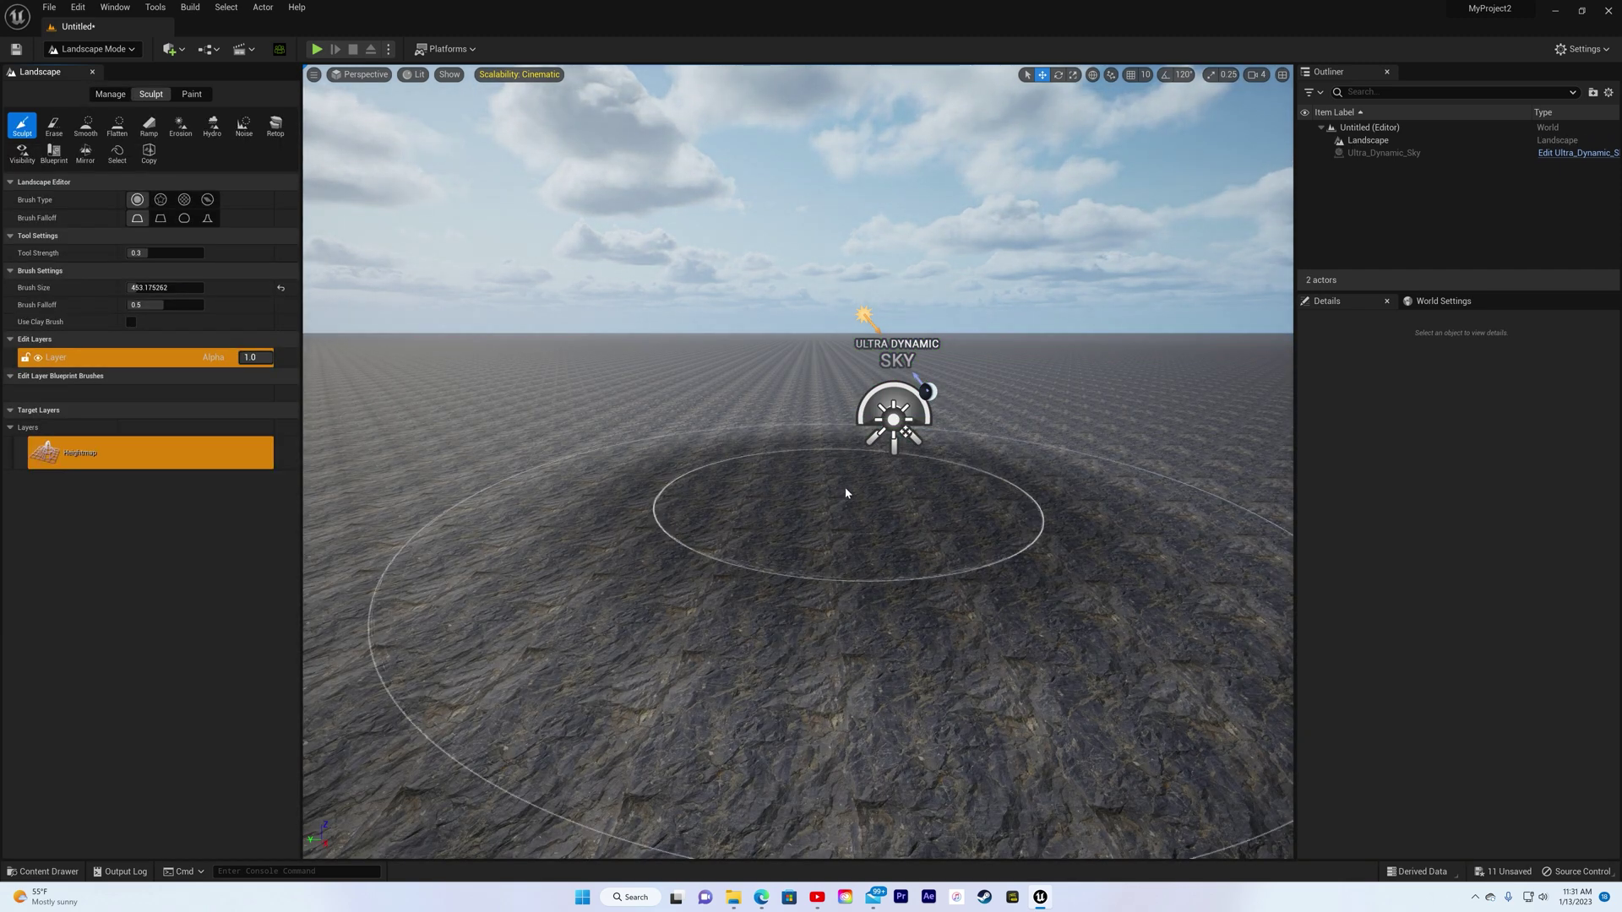
# - Return to Selection mode and place the nanosuit skeletal mesh from the CC_Shaders folder on the landscape
pyautogui.click(133, 49)
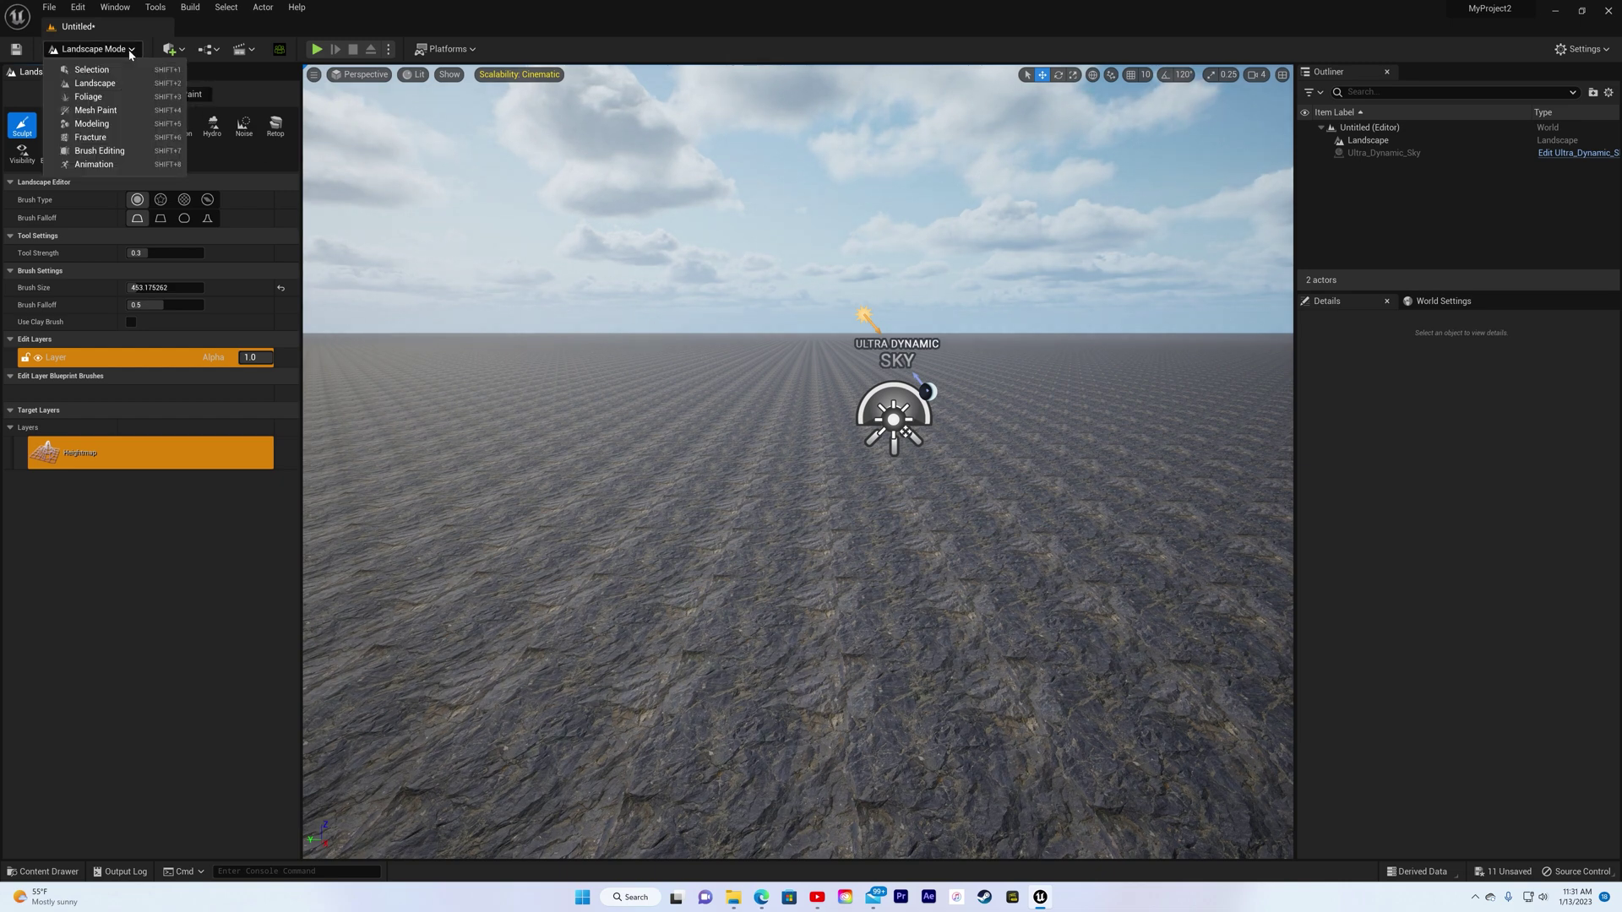
pyautogui.click(127, 70)
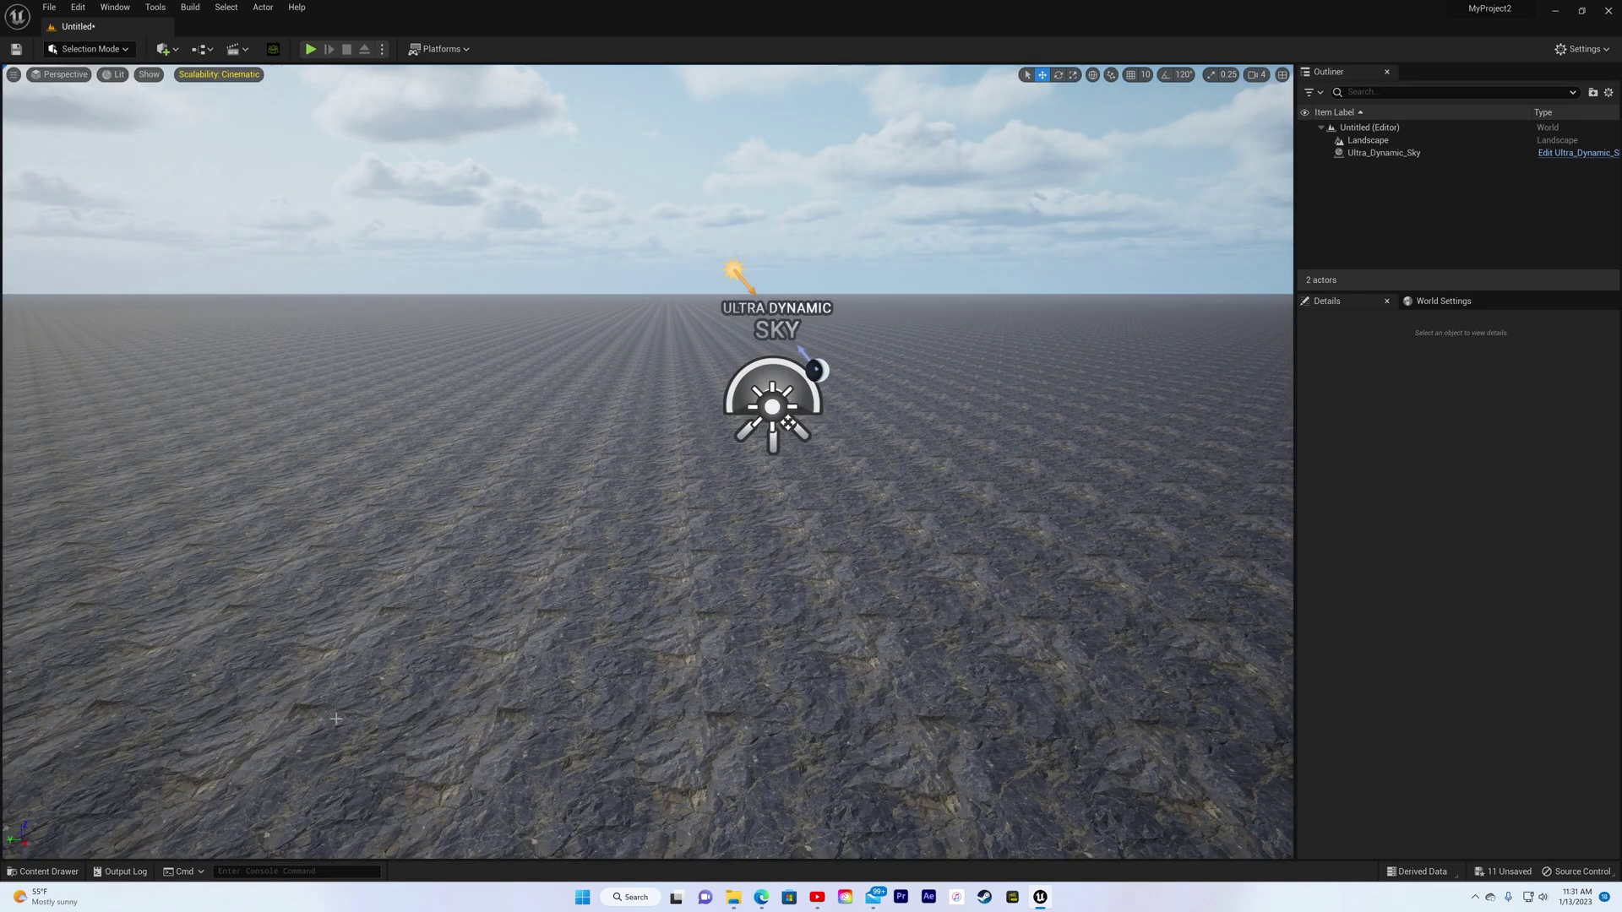
pyautogui.click(48, 871)
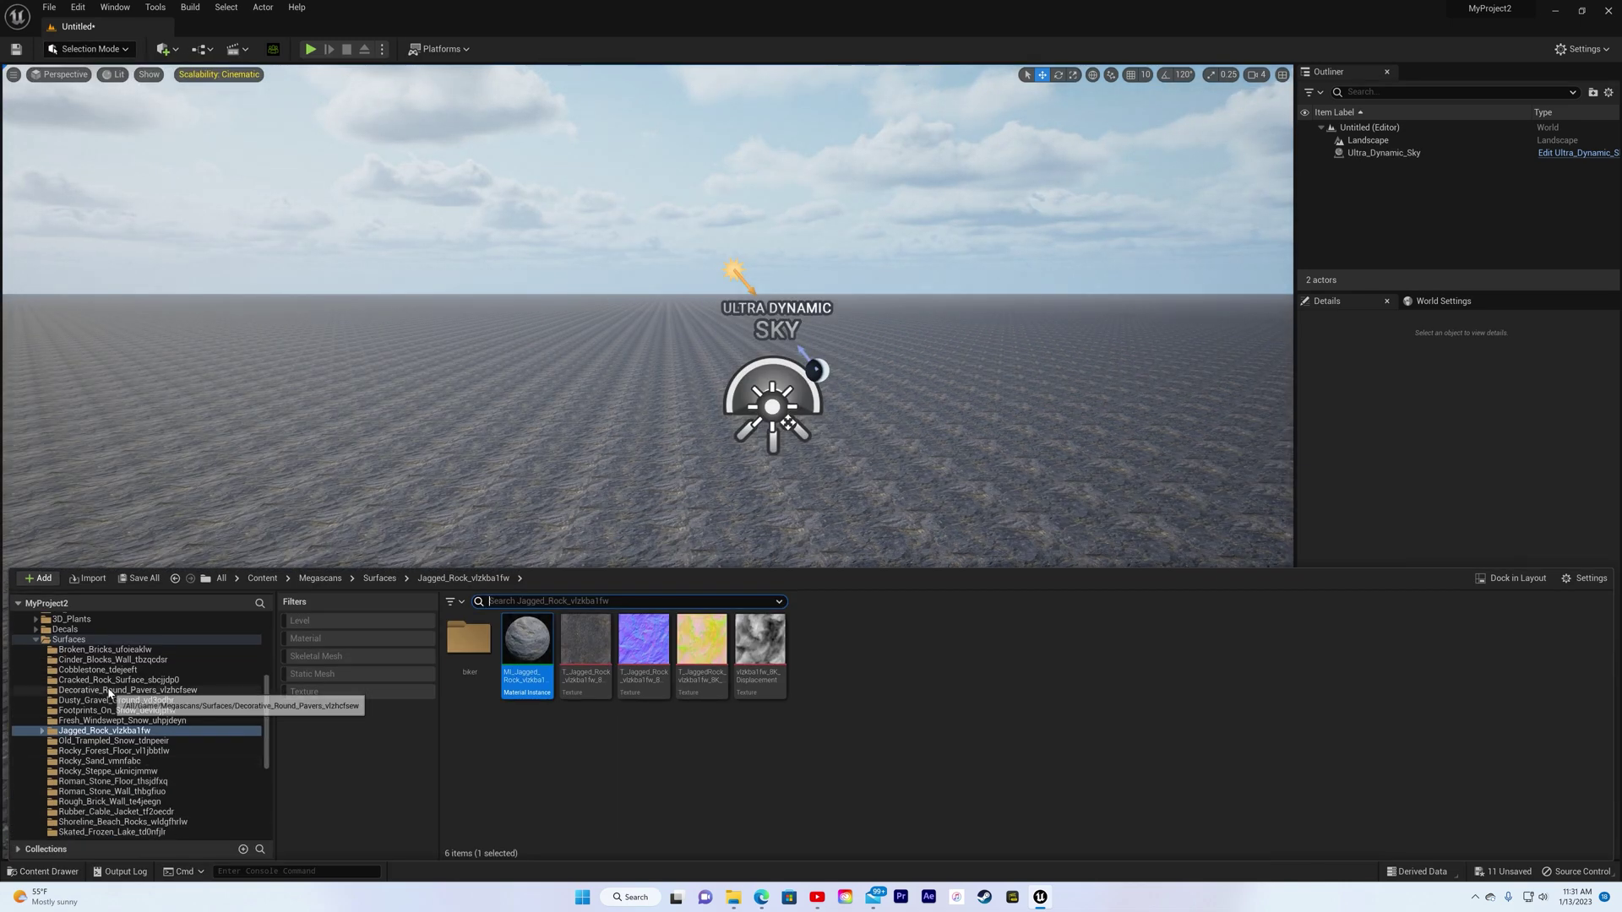
pyautogui.scroll(3, 109, 676)
pyautogui.scroll(5, 109, 675)
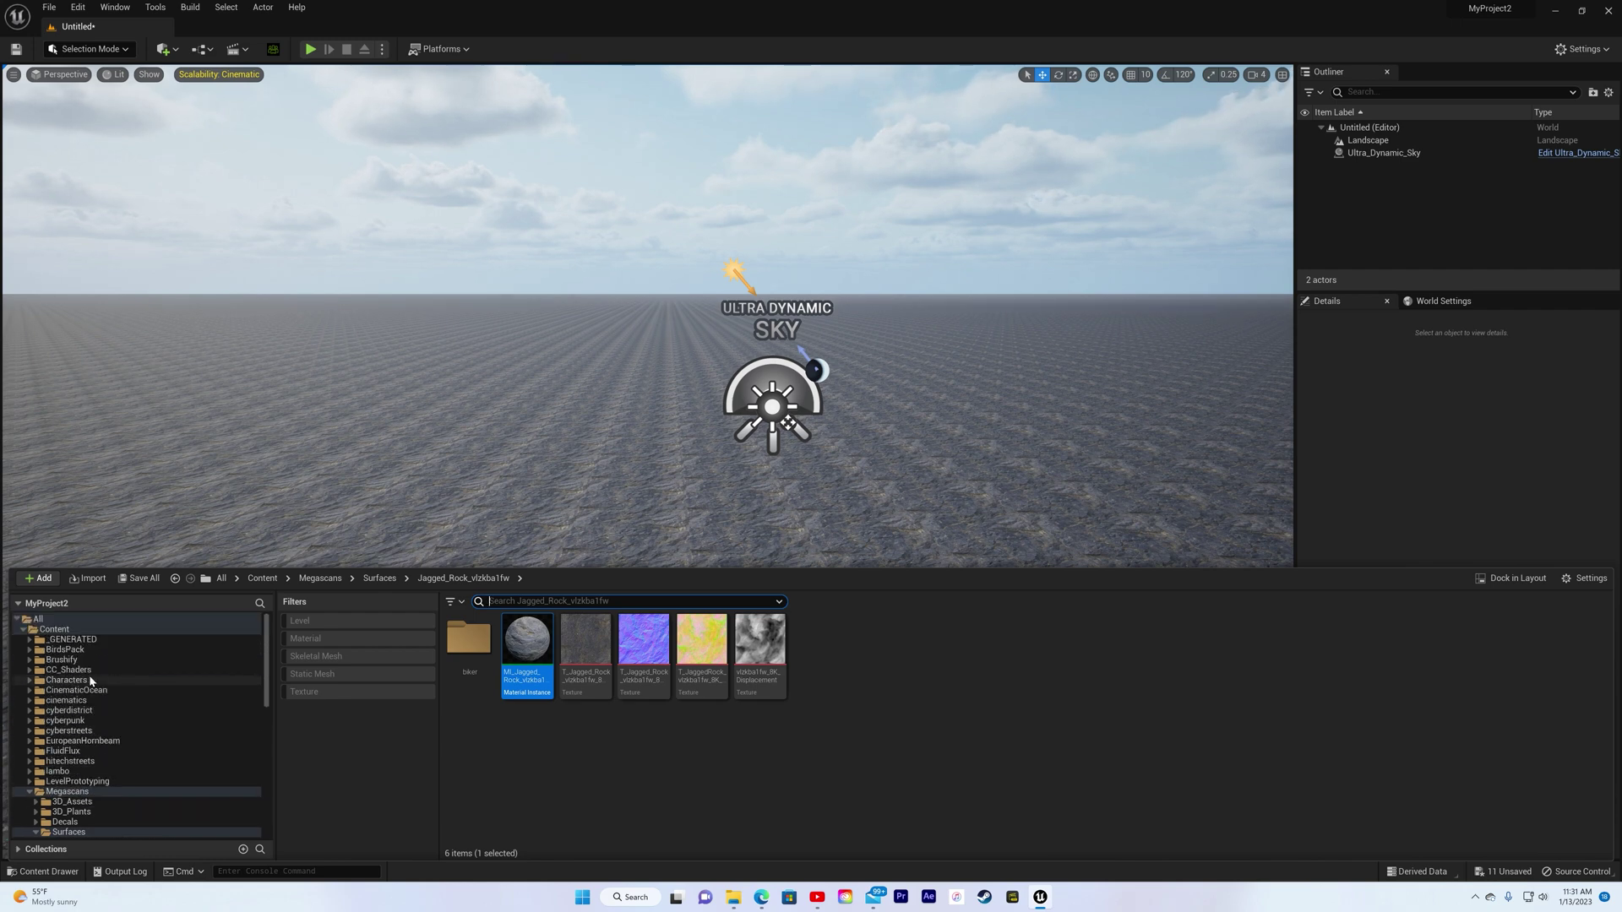
pyautogui.click(67, 671)
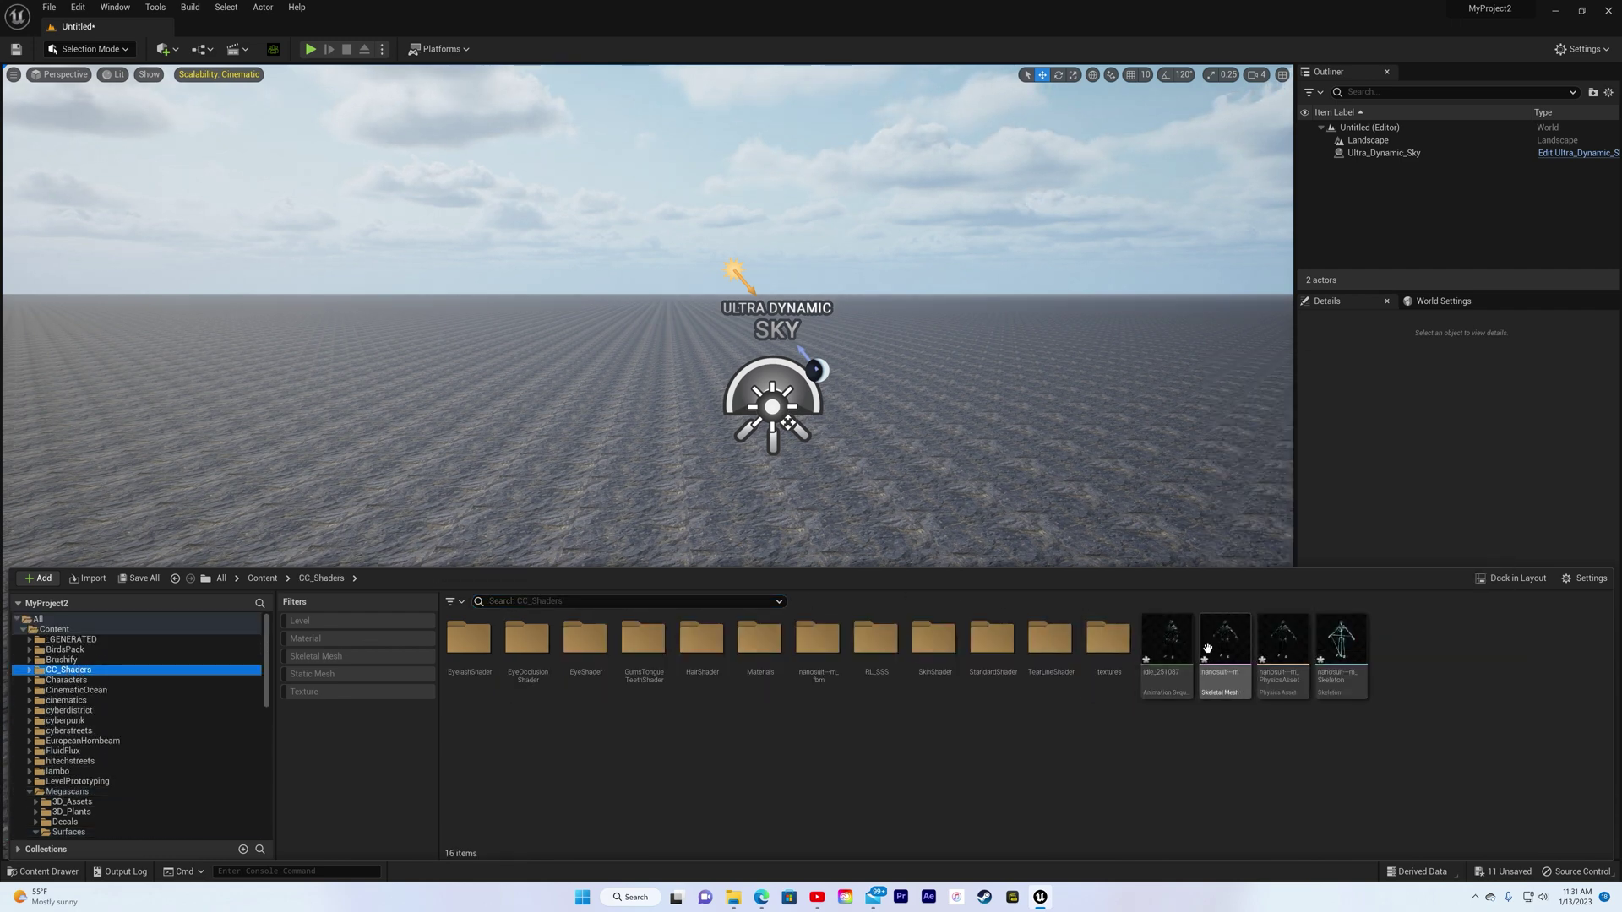
pyautogui.moveTo(1224, 639); pyautogui.dragTo(672, 558)
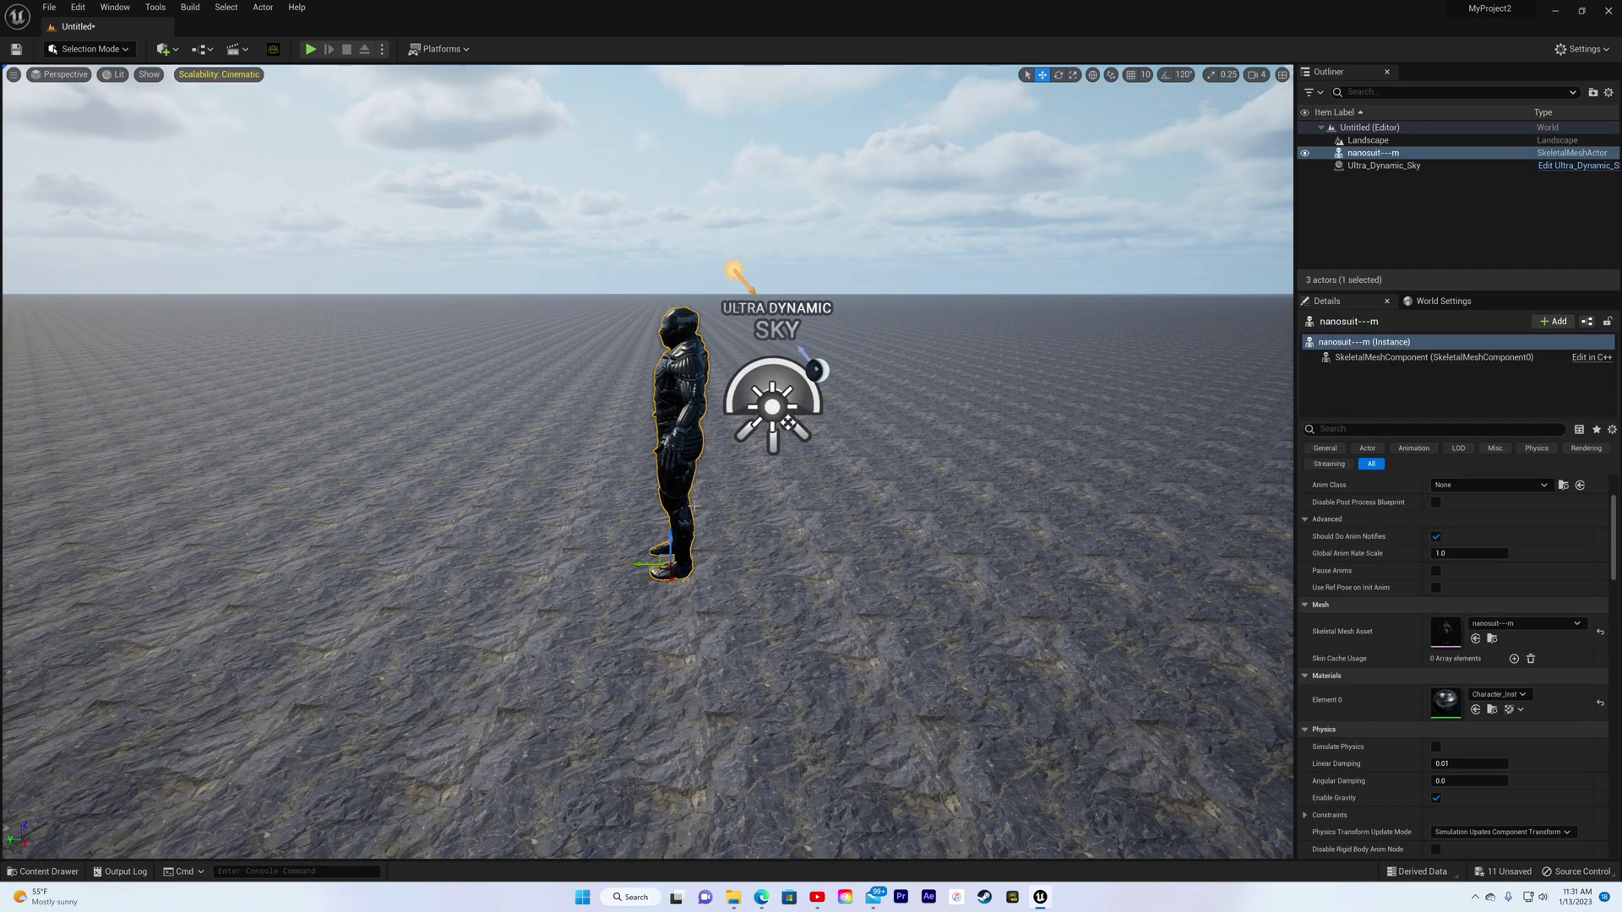
# - Place the Ultra_Dynamic_Weather blueprint from UltraDynamicSky/Blueprints in the level, with the character viewed from the front
pyautogui.press('w')
pyautogui.moveTo(693, 507); pyautogui.dragTo(921, 516, button='right')
pyautogui.press('a')
pyautogui.keyDown('alt'); pyautogui.moveTo(921, 515); pyautogui.dragTo(939, 509); pyautogui.keyUp('alt')
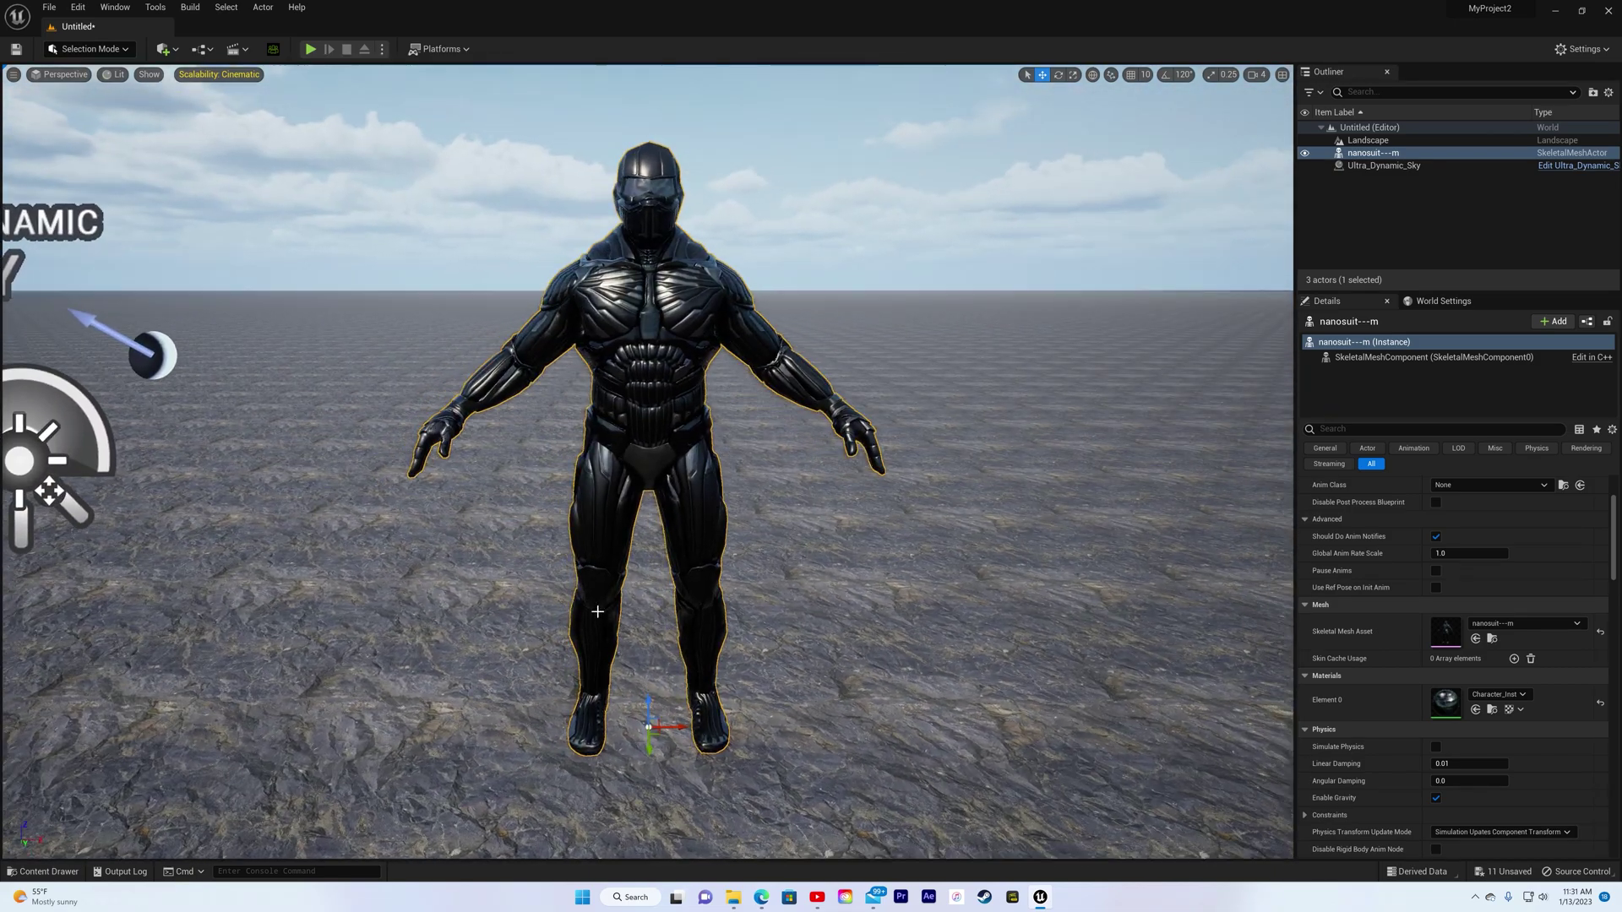
pyautogui.hotkey('ctrl', 'space')
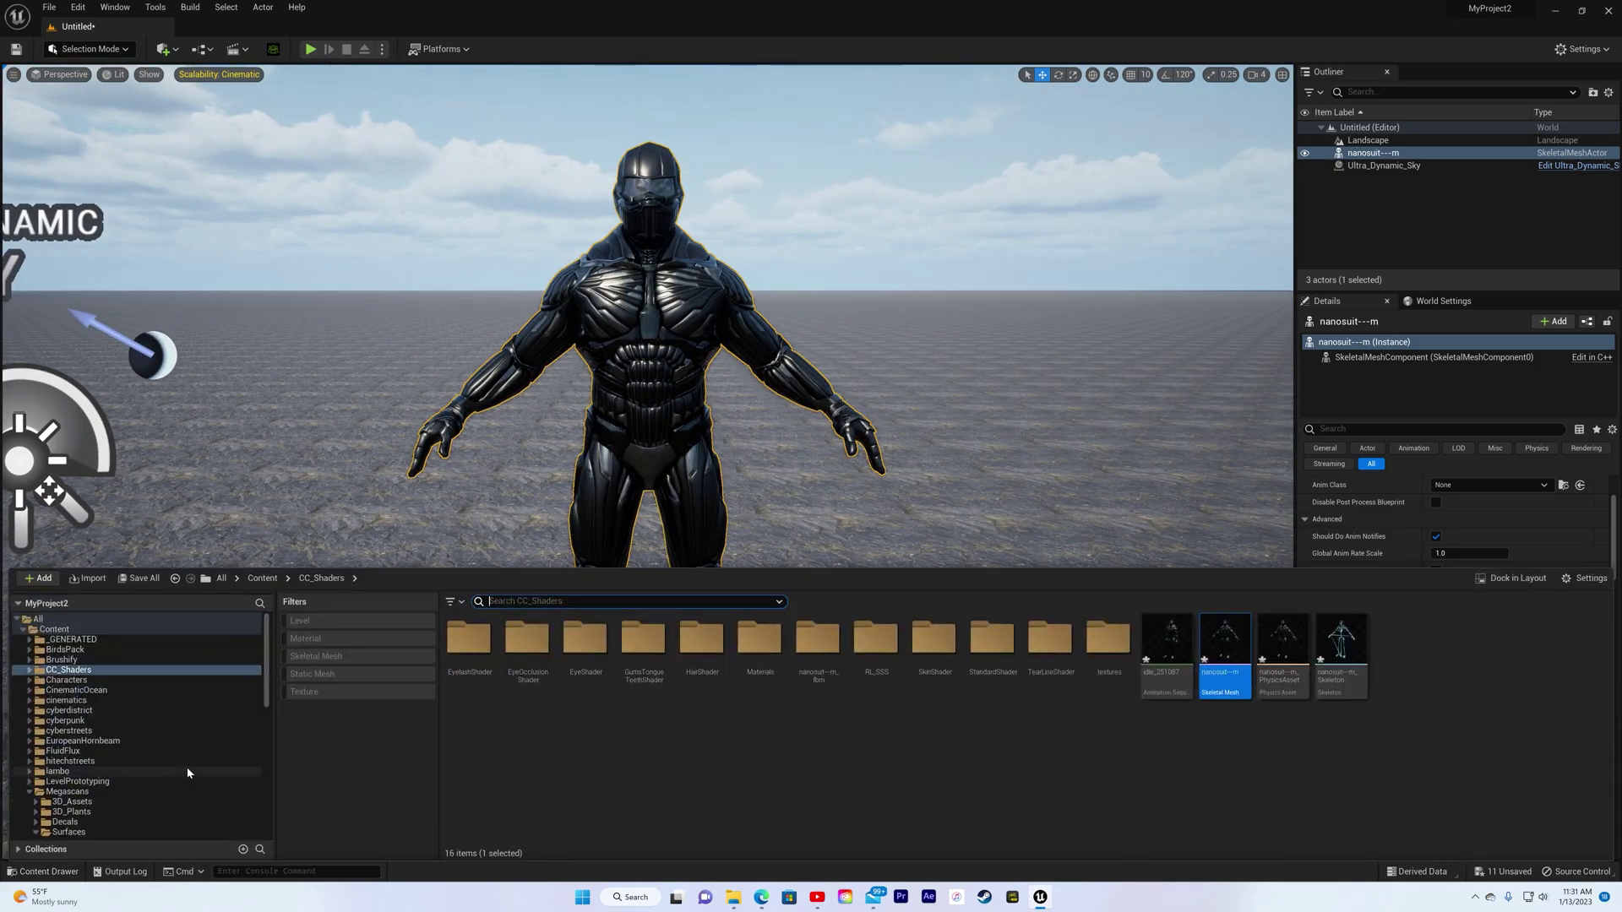
pyautogui.click(30, 792)
pyautogui.scroll(-3, 34, 798)
pyautogui.click(31, 824)
pyautogui.scroll(-4, 37, 798)
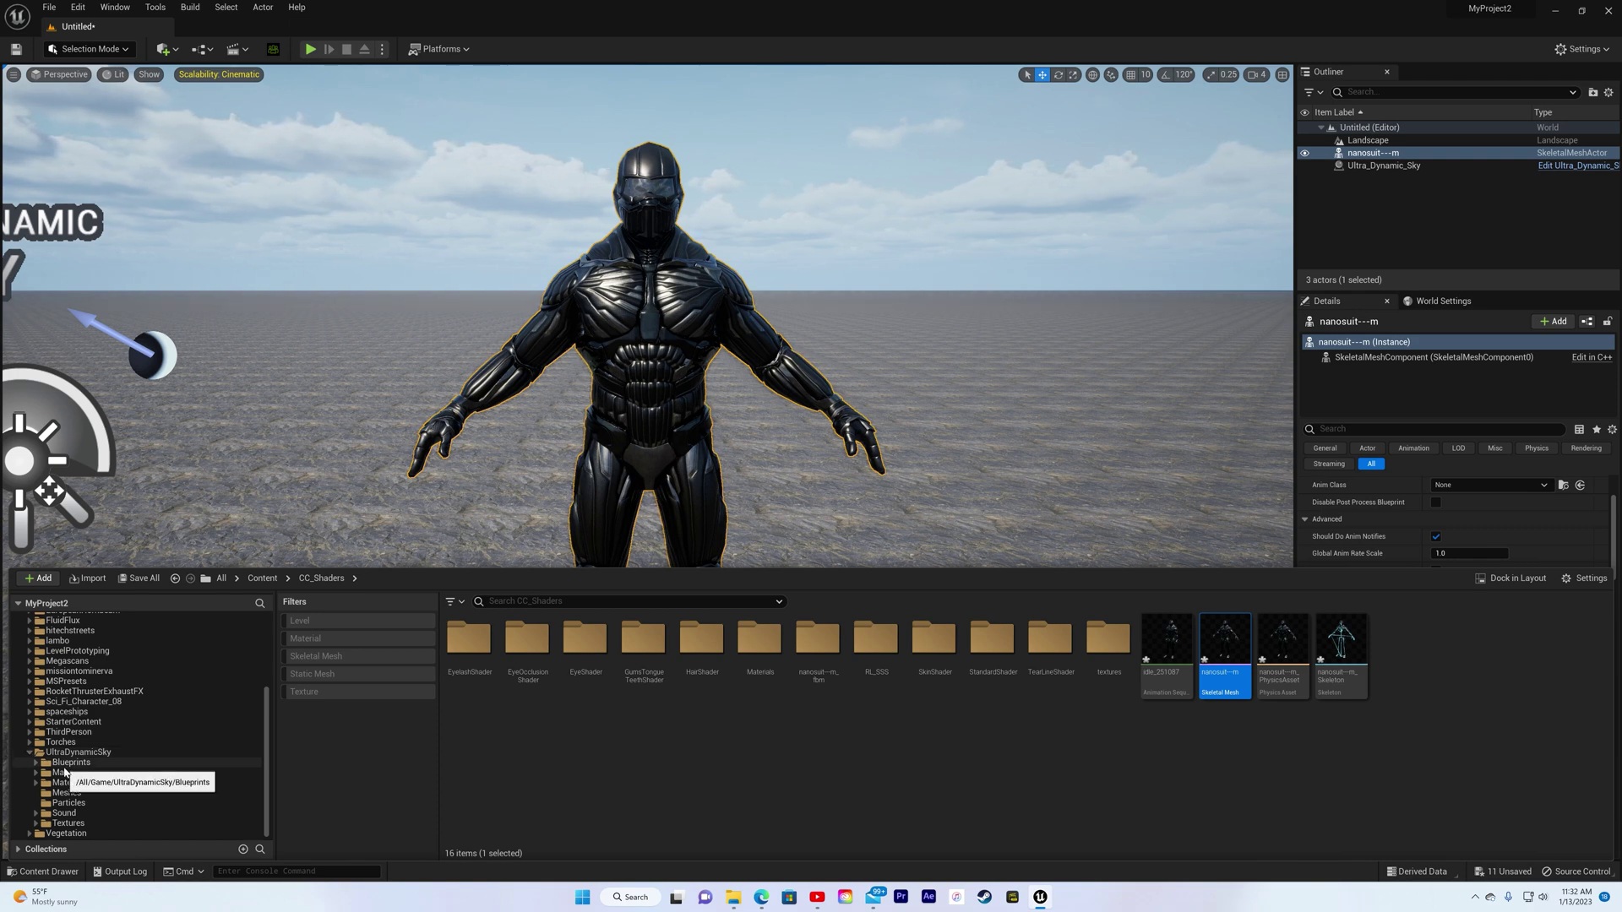
pyautogui.click(71, 762)
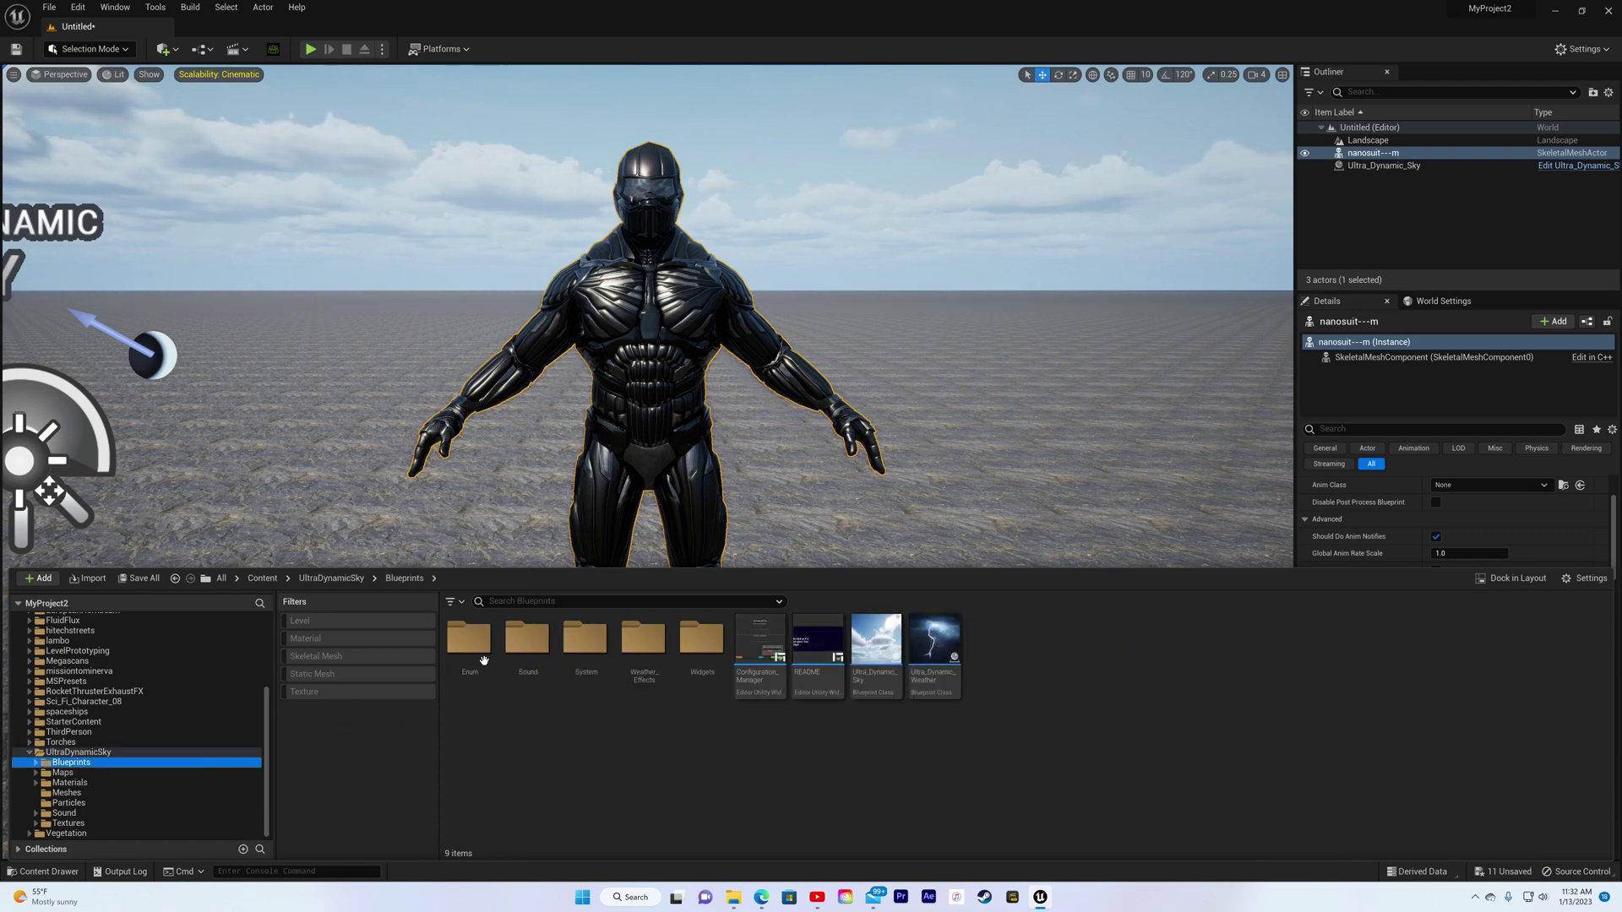
pyautogui.click(919, 639)
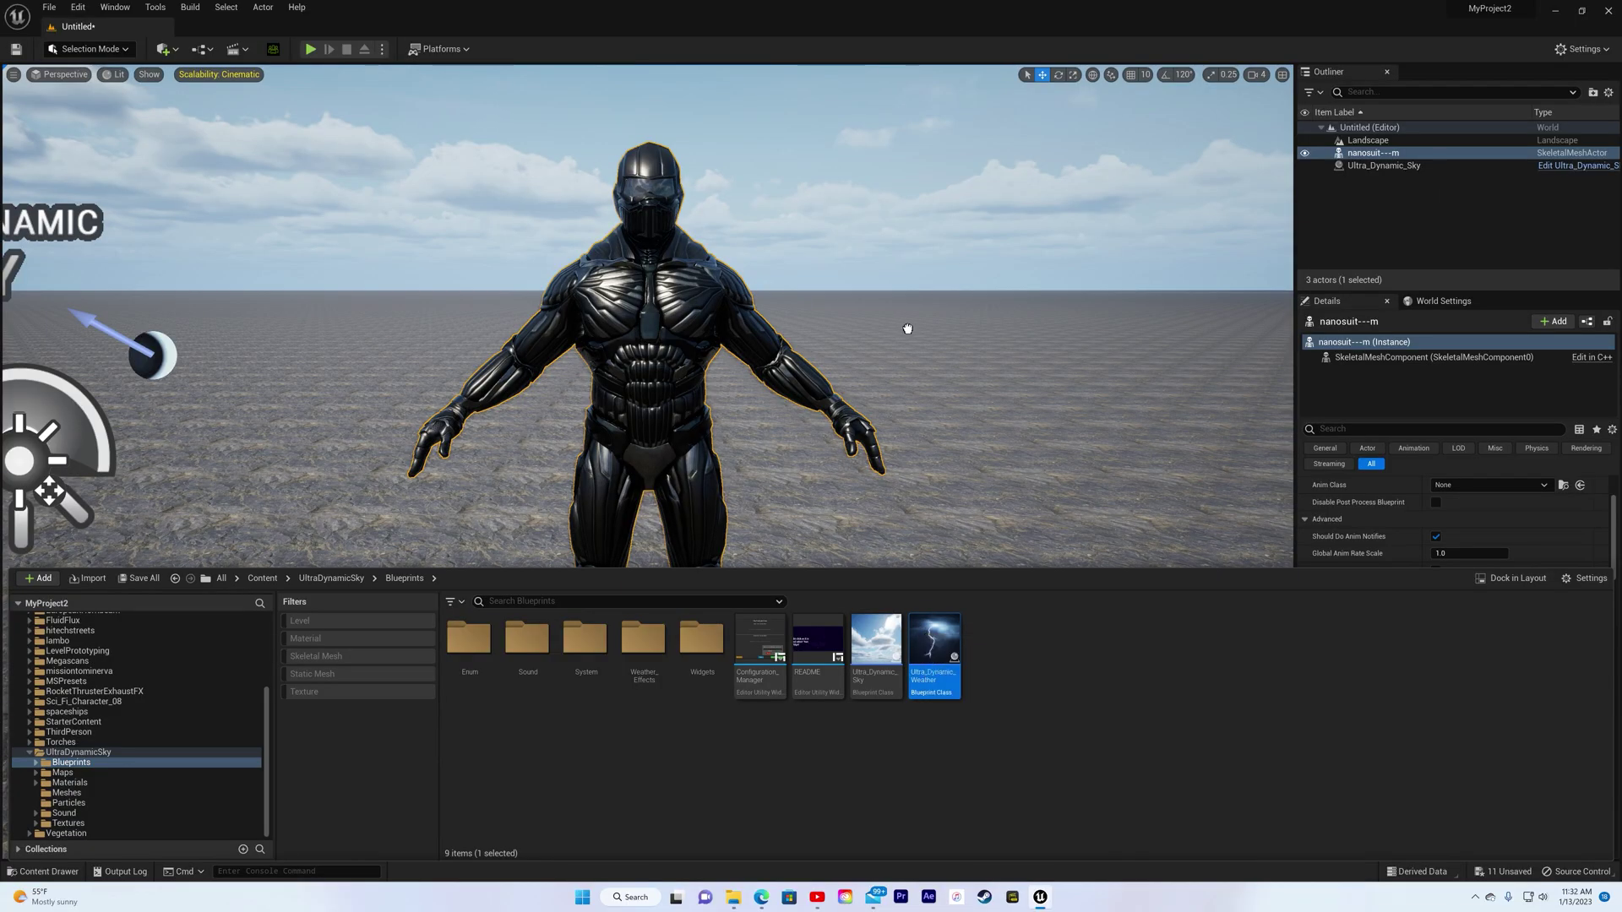
pyautogui.moveTo(907, 329); pyautogui.dragTo(907, 329)
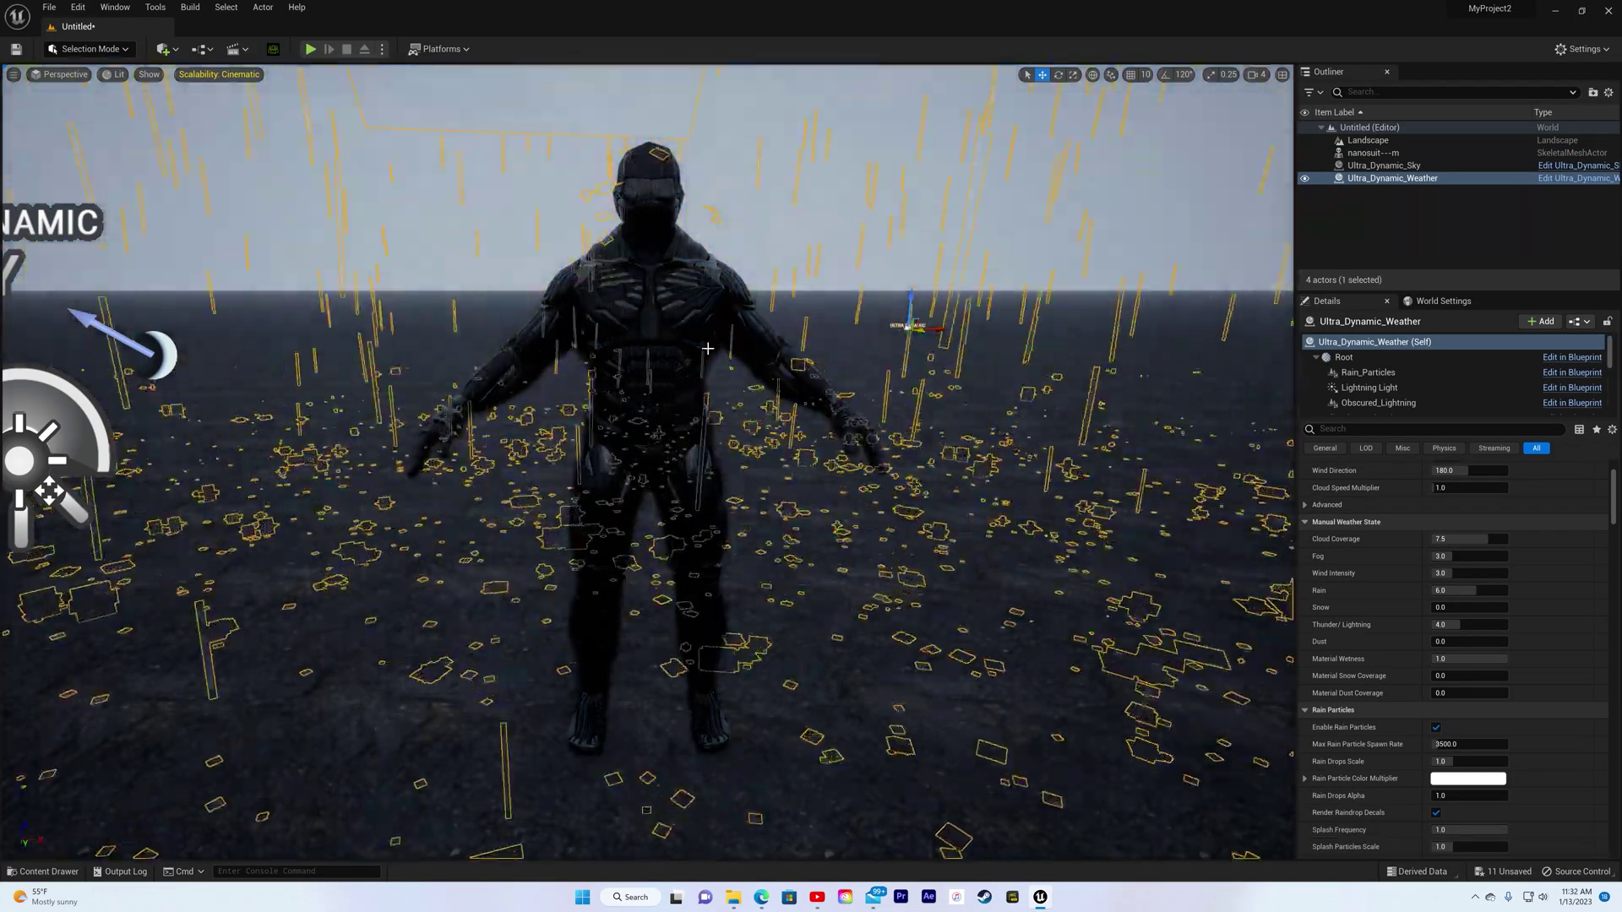
# - Add a point light and position it above and slightly in front of the nanosuit character's head
pyautogui.click(168, 49)
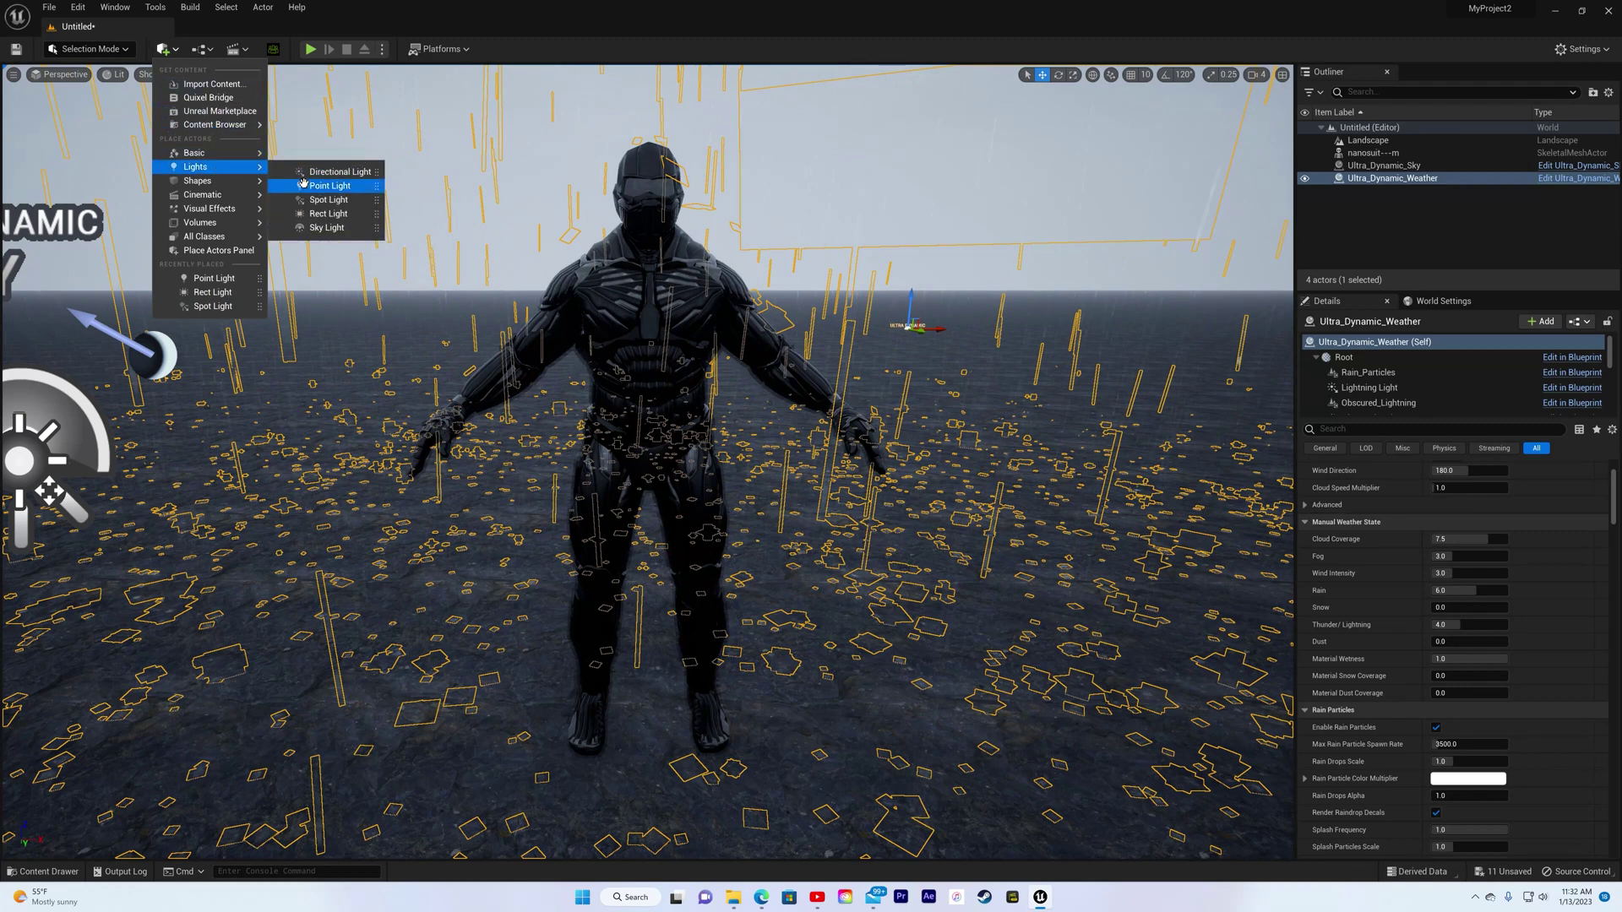
pyautogui.click(325, 179)
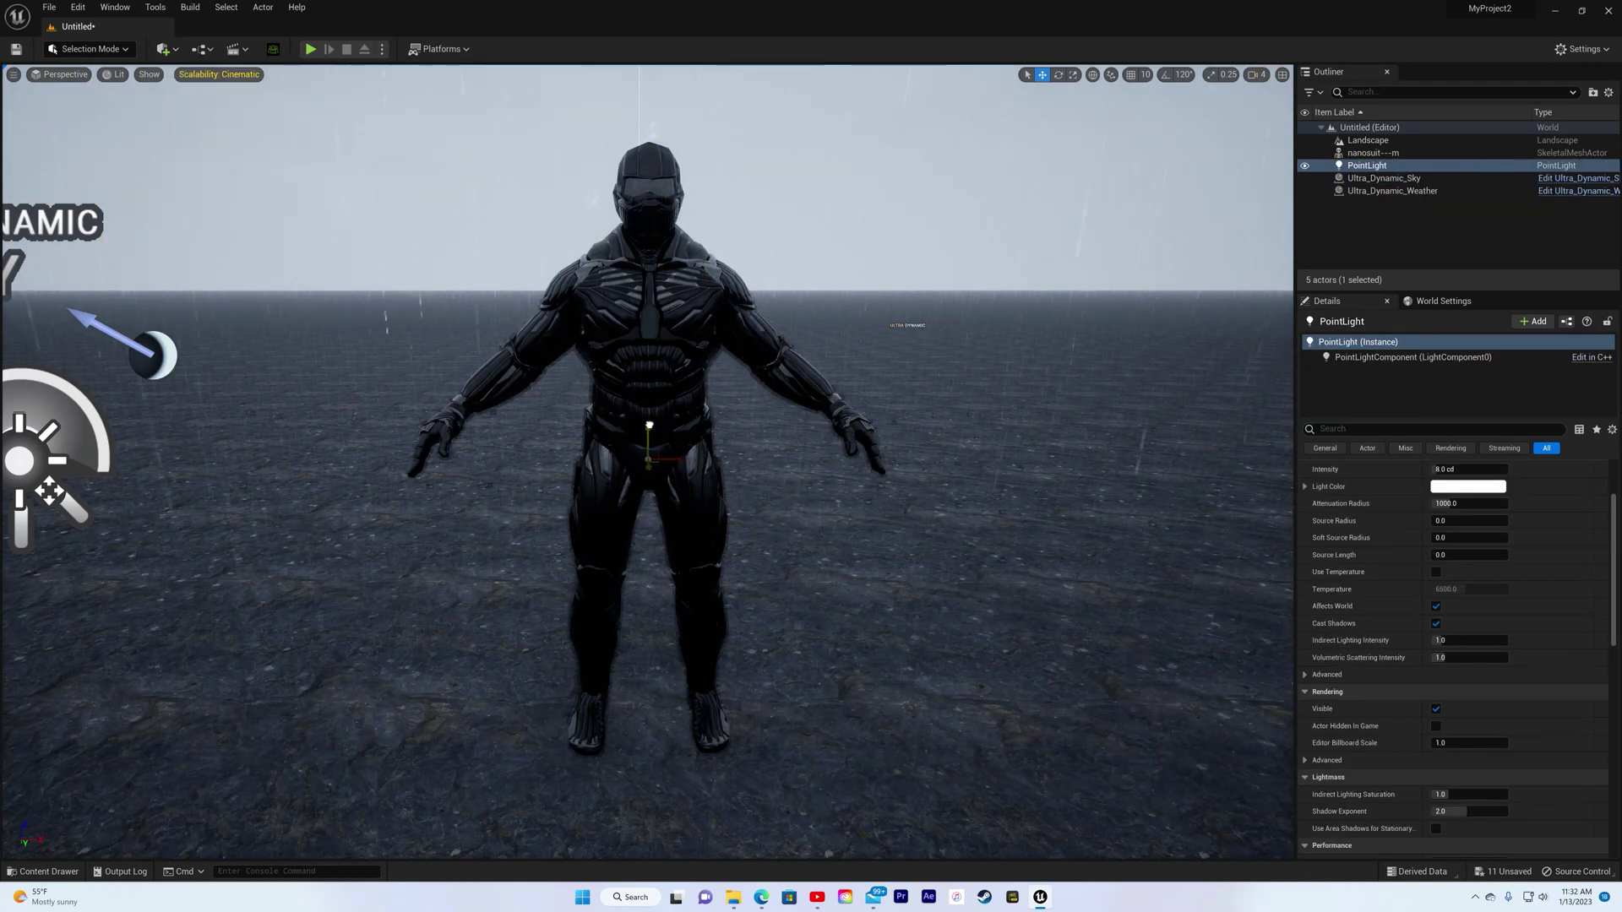
pyautogui.moveTo(648, 434); pyautogui.dragTo(678, 83)
pyautogui.scroll(-5, 989, 251)
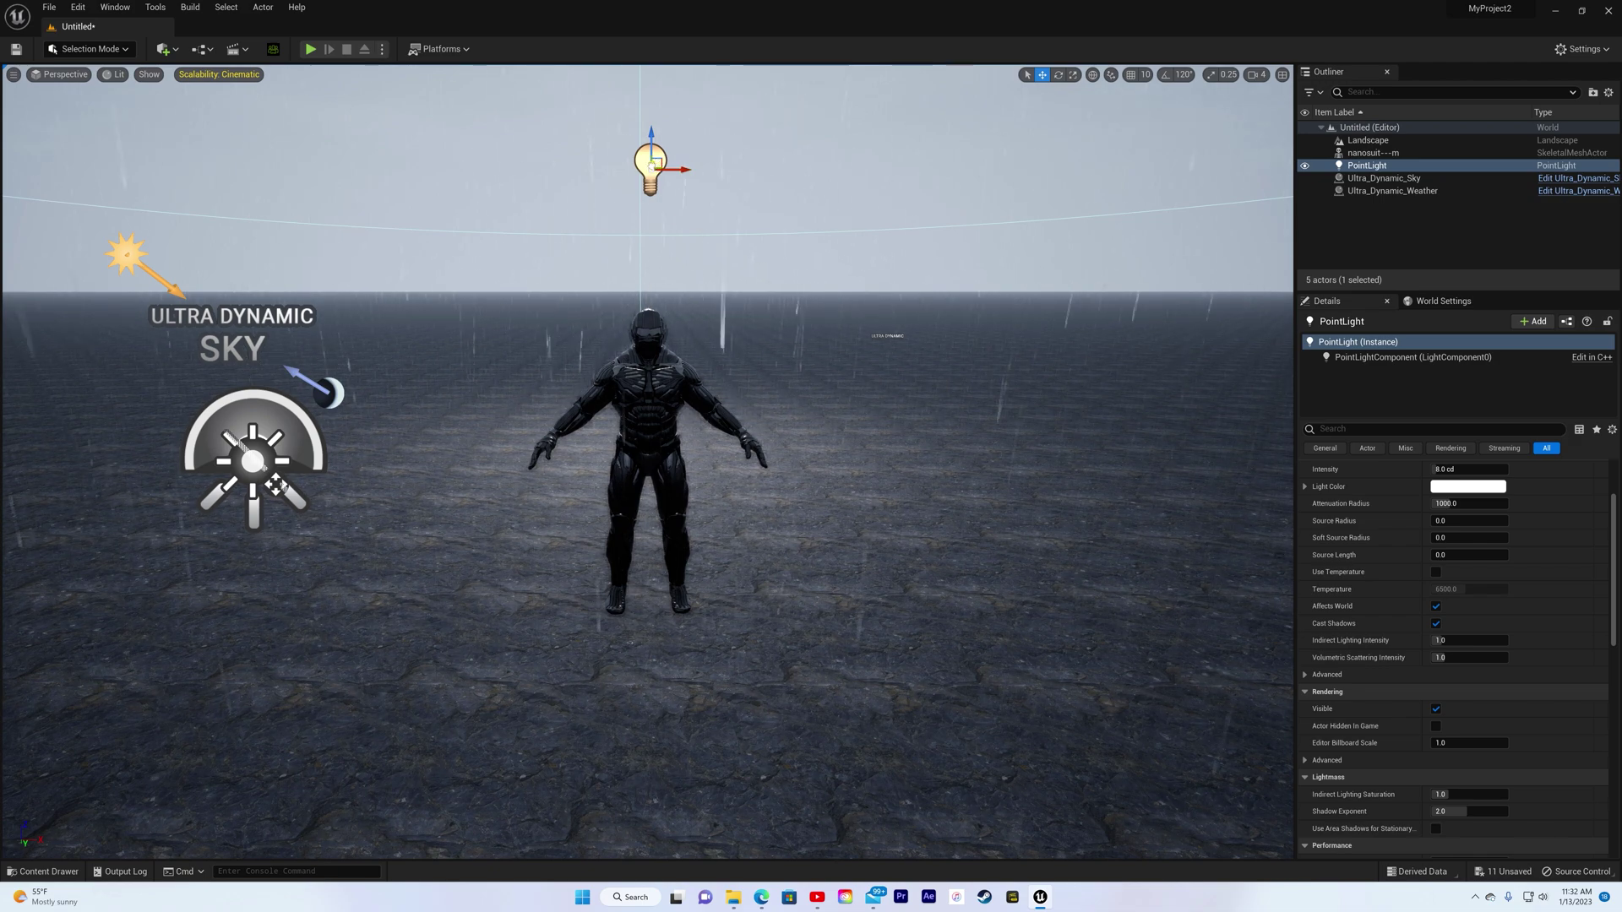
pyautogui.moveTo(654, 166); pyautogui.dragTo(667, 79)
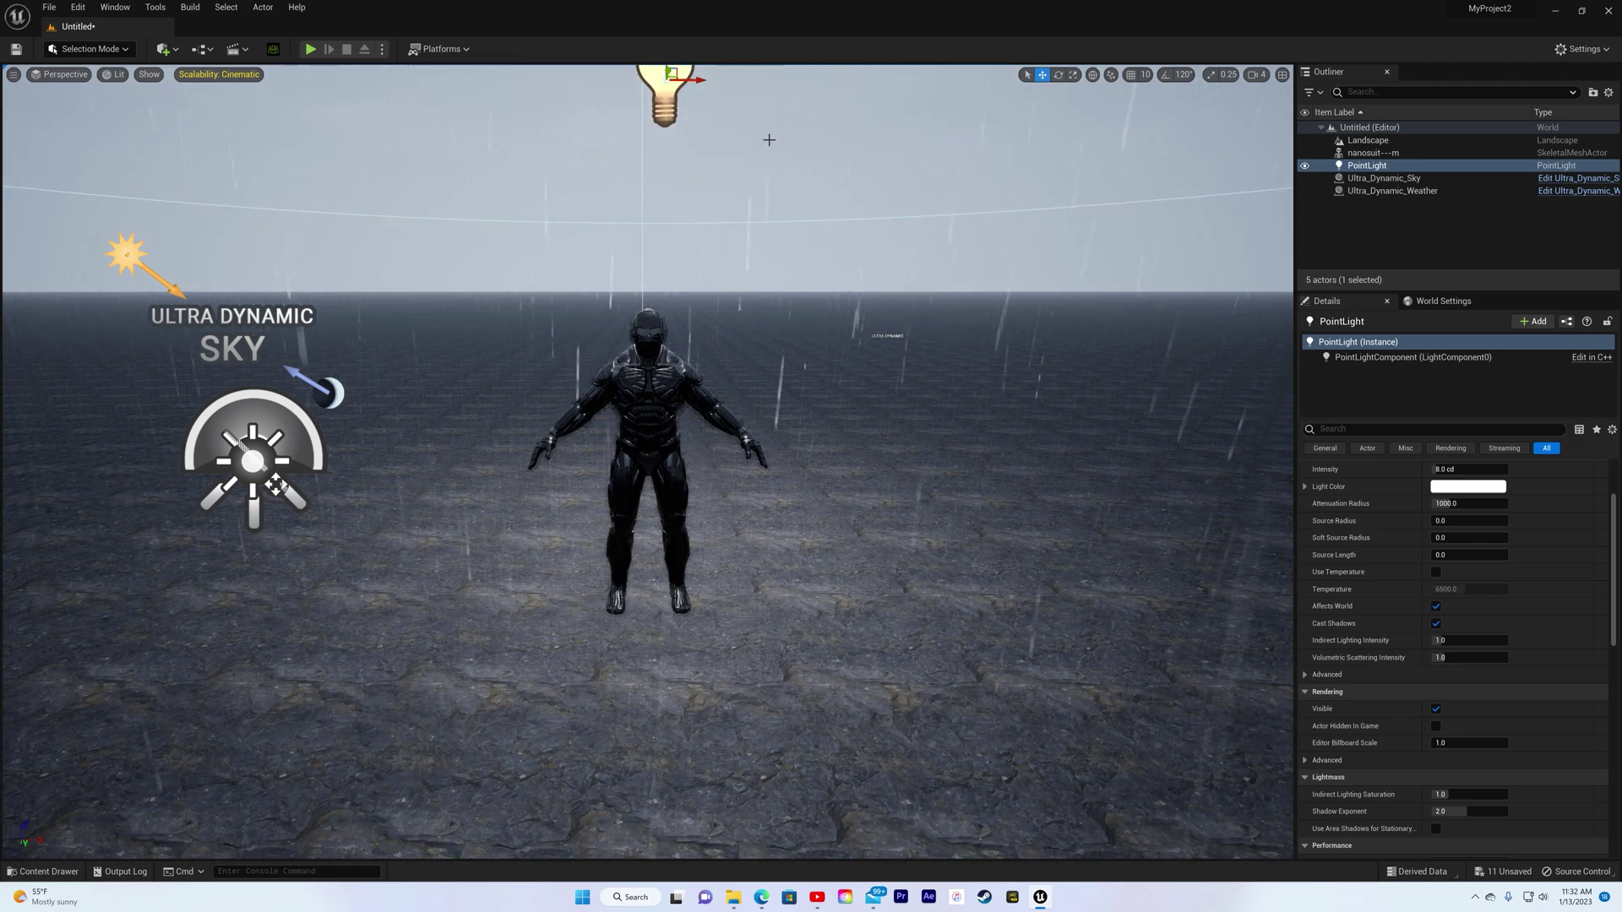
pyautogui.moveTo(768, 140); pyautogui.dragTo(793, 96, button='right')
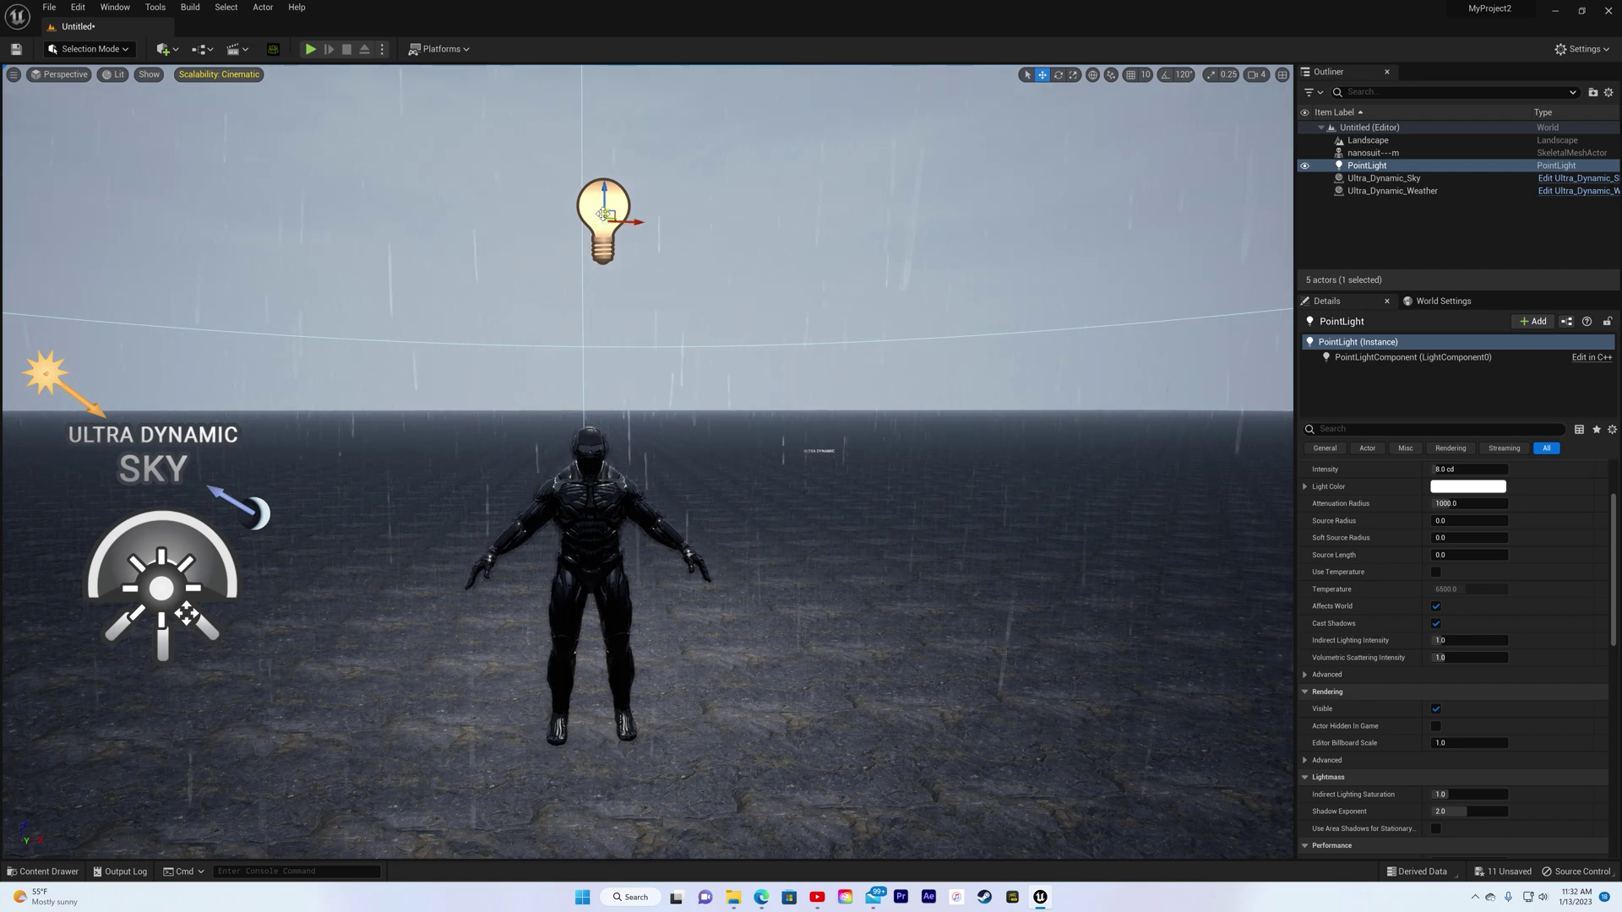
pyautogui.moveTo(603, 214); pyautogui.dragTo(644, 301)
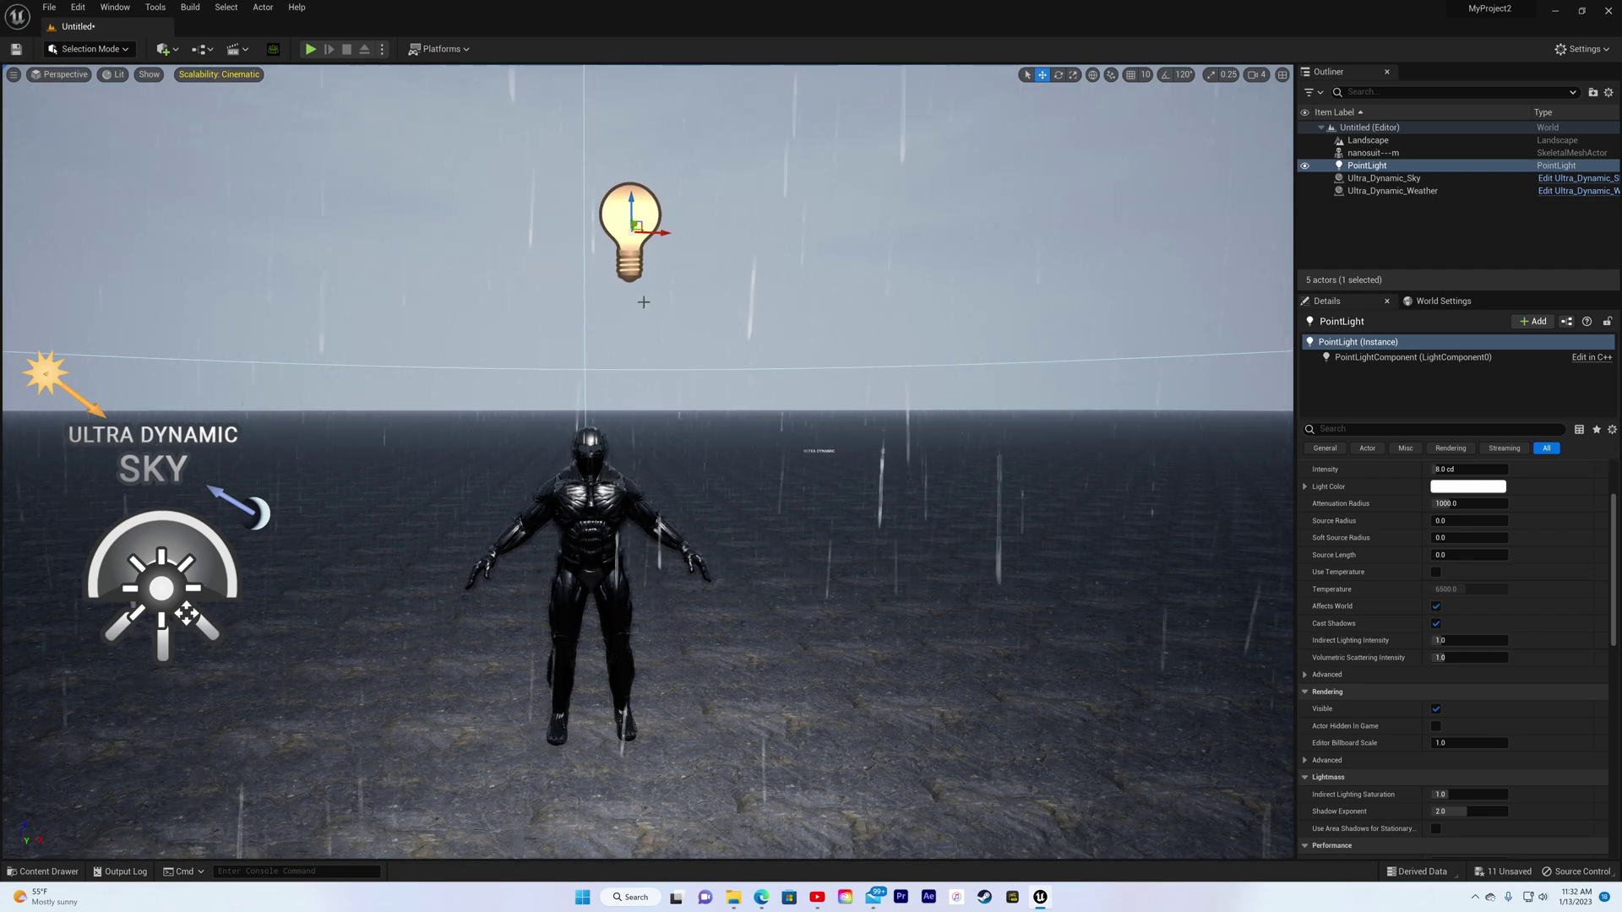
pyautogui.moveTo(663, 232); pyautogui.dragTo(593, 260)
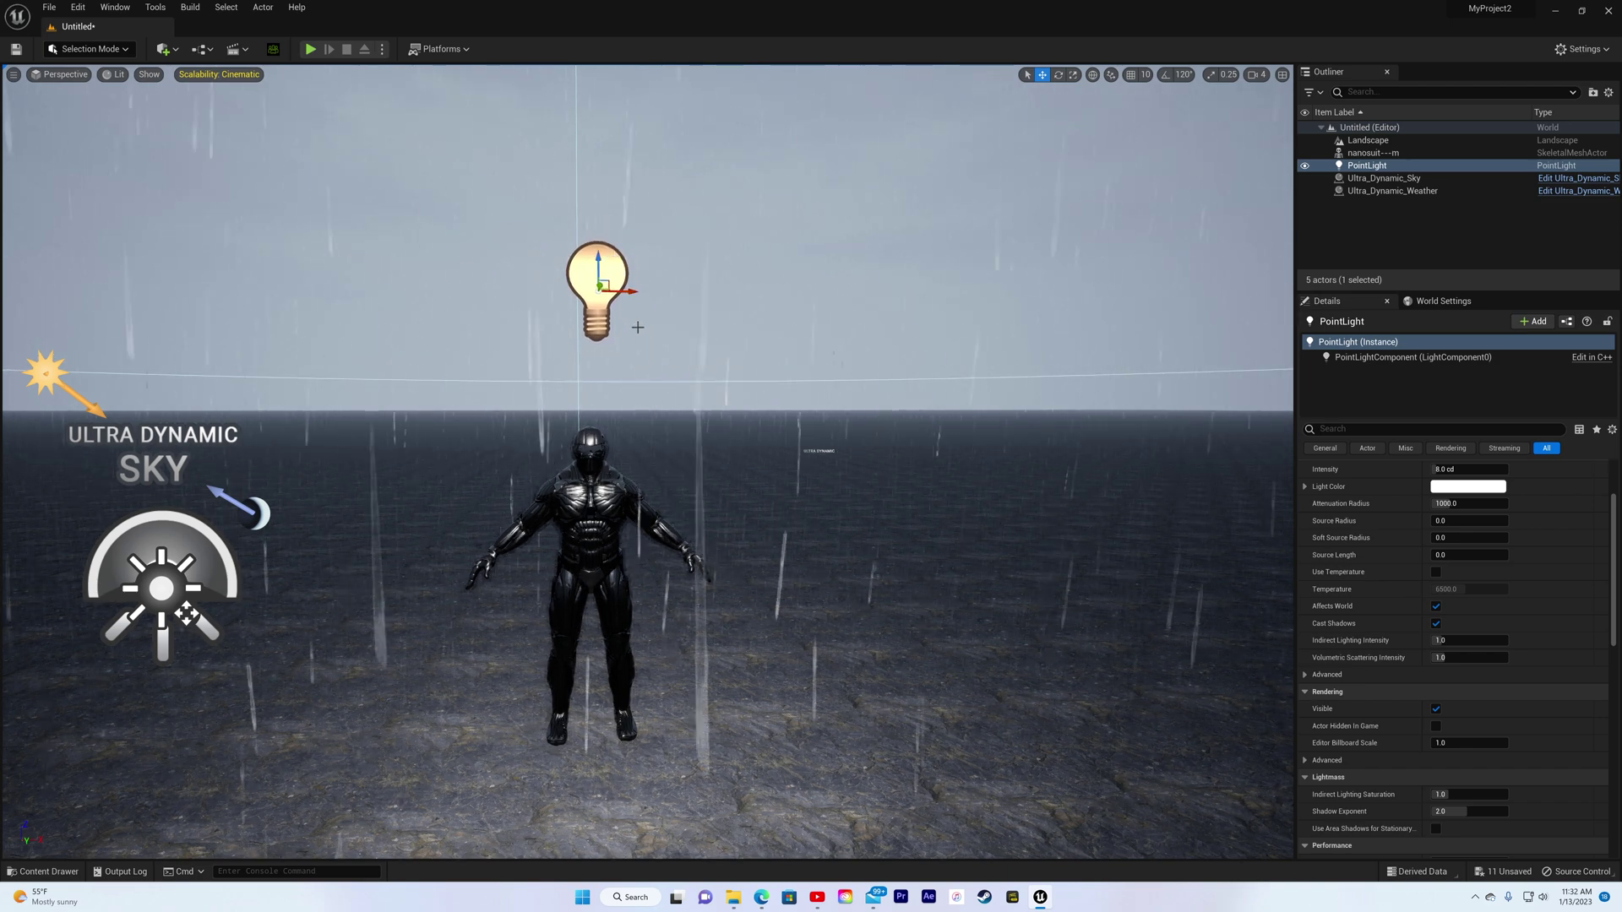
# - Select the nanosuit character and examine its suit surface in the rain from the front, both full length and up close
pyautogui.moveTo(598, 499); pyautogui.dragTo(598, 499, button='right')
pyautogui.press('s')
pyautogui.press('e')
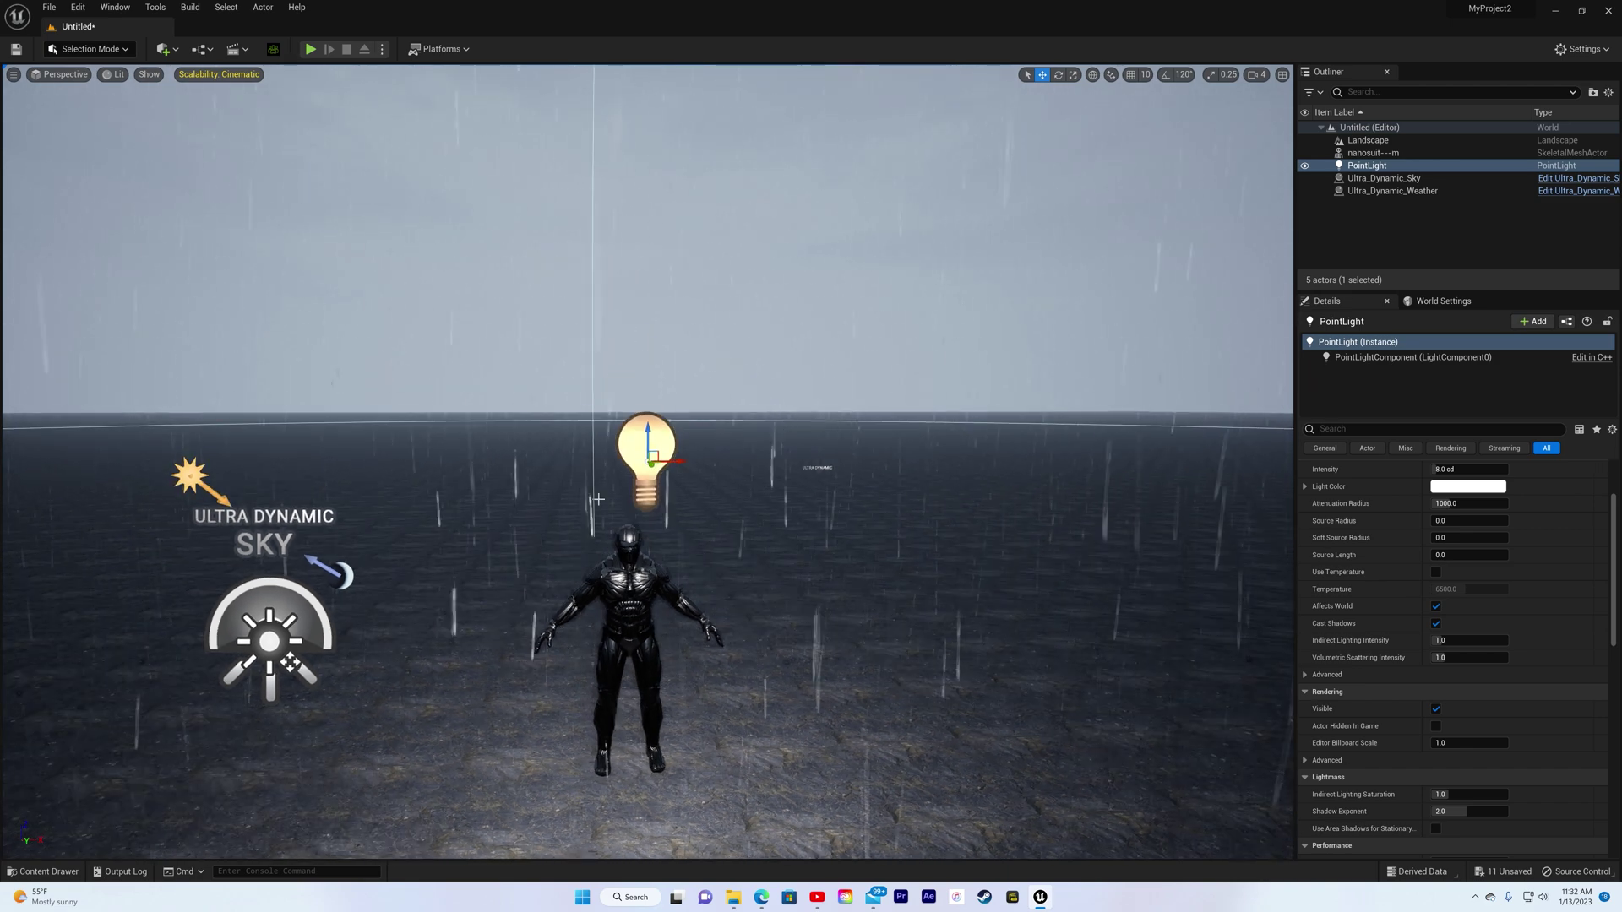
pyautogui.click(630, 617)
pyautogui.press('f')
pyautogui.moveTo(629, 617); pyautogui.dragTo(629, 585, button='right')
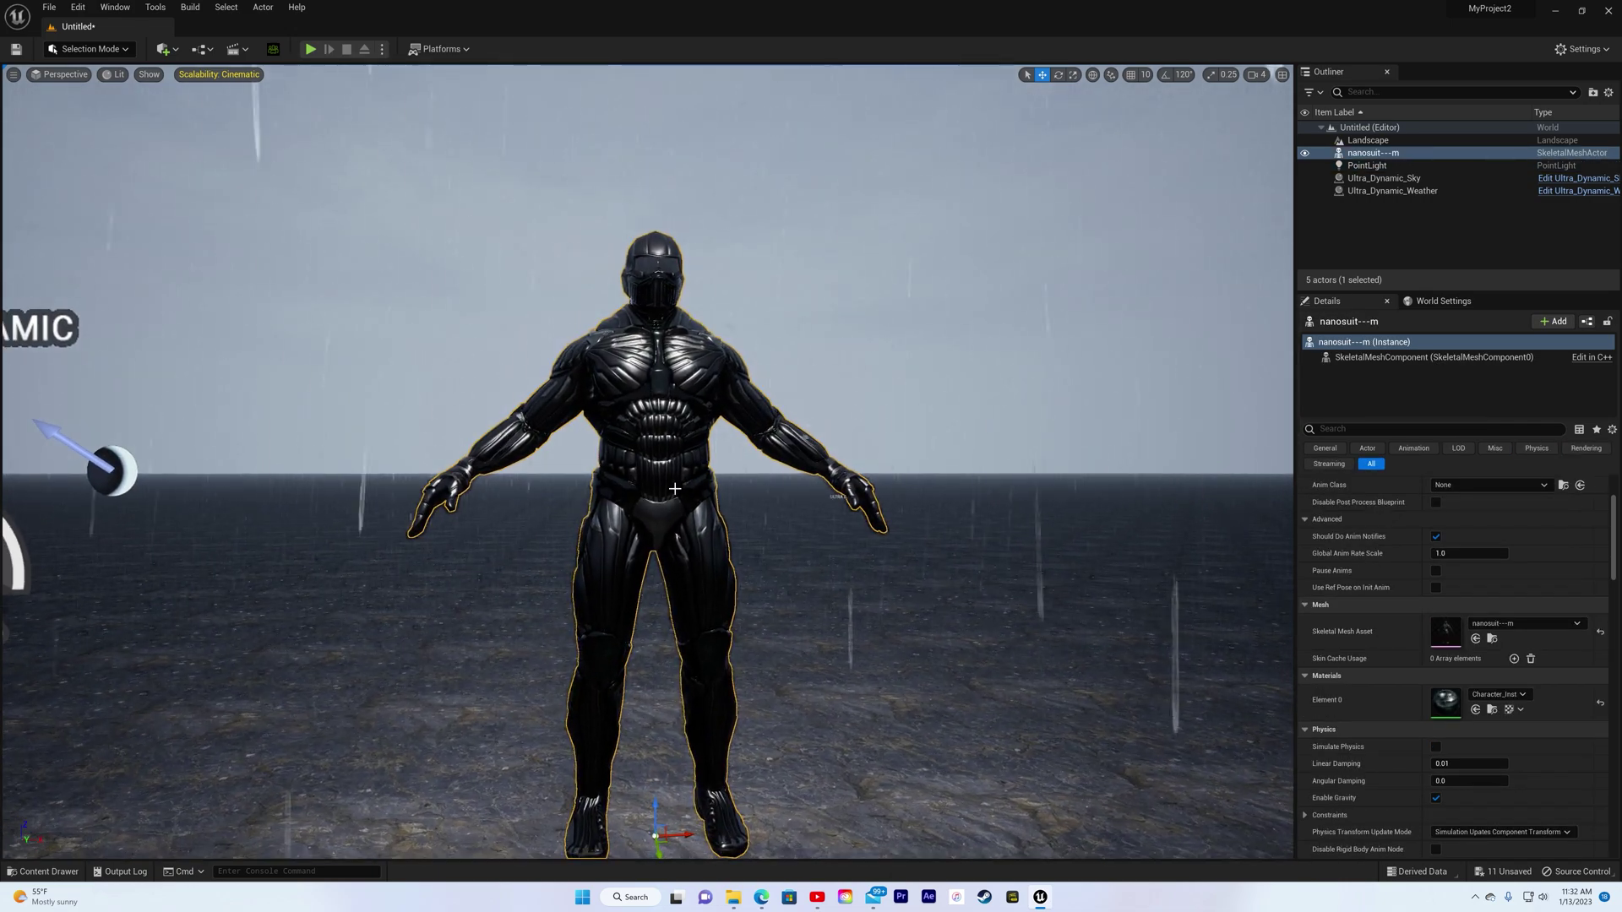
pyautogui.scroll(-3, 116, 583)
pyautogui.scroll(5, 118, 583)
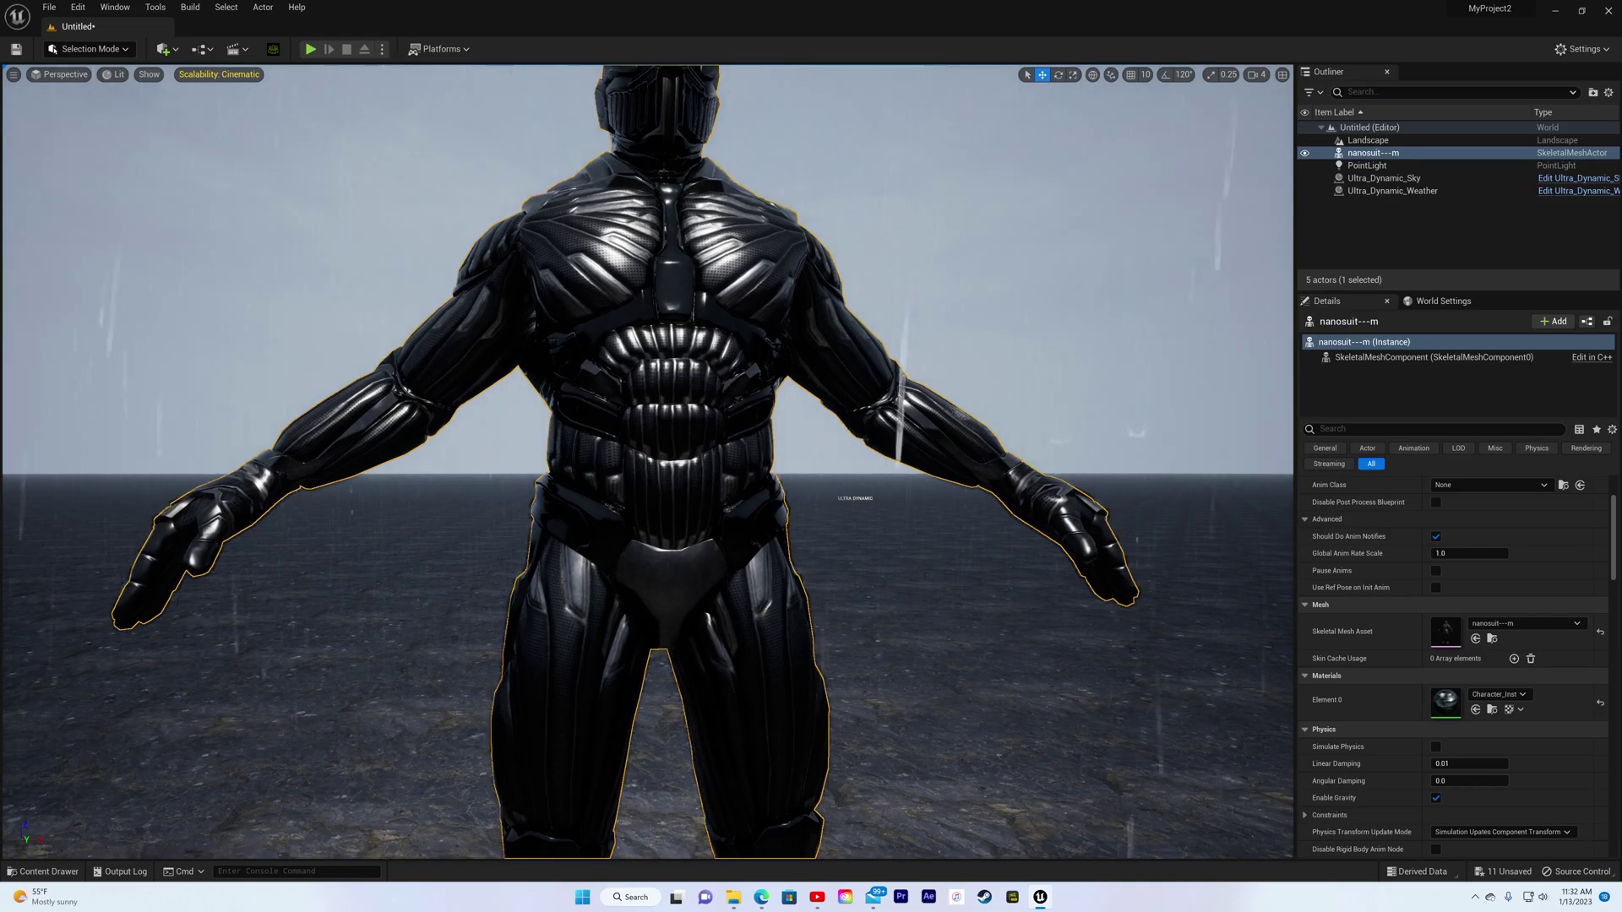
pyautogui.keyDown('alt'); pyautogui.moveTo(629, 585); pyautogui.dragTo(1486, 591); pyautogui.keyUp('alt')
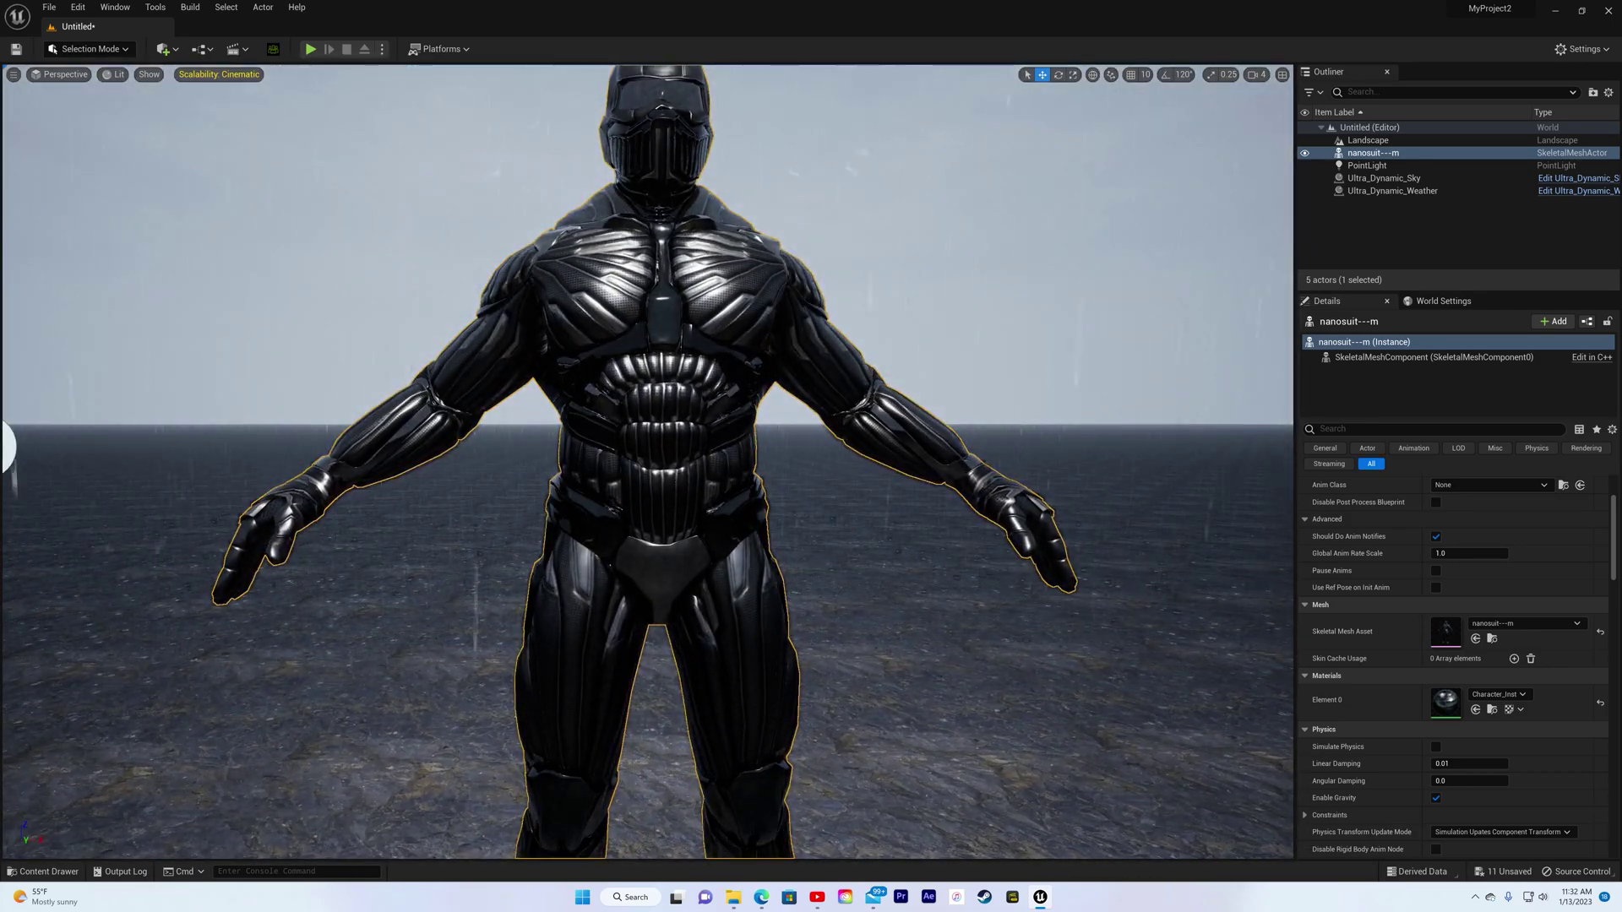
pyautogui.moveTo(680, 483)
pyautogui.mouseDown(button='right')
pyautogui.moveTo(677, 511)
pyautogui.moveTo(678, 482)
pyautogui.mouseUp(button='right')
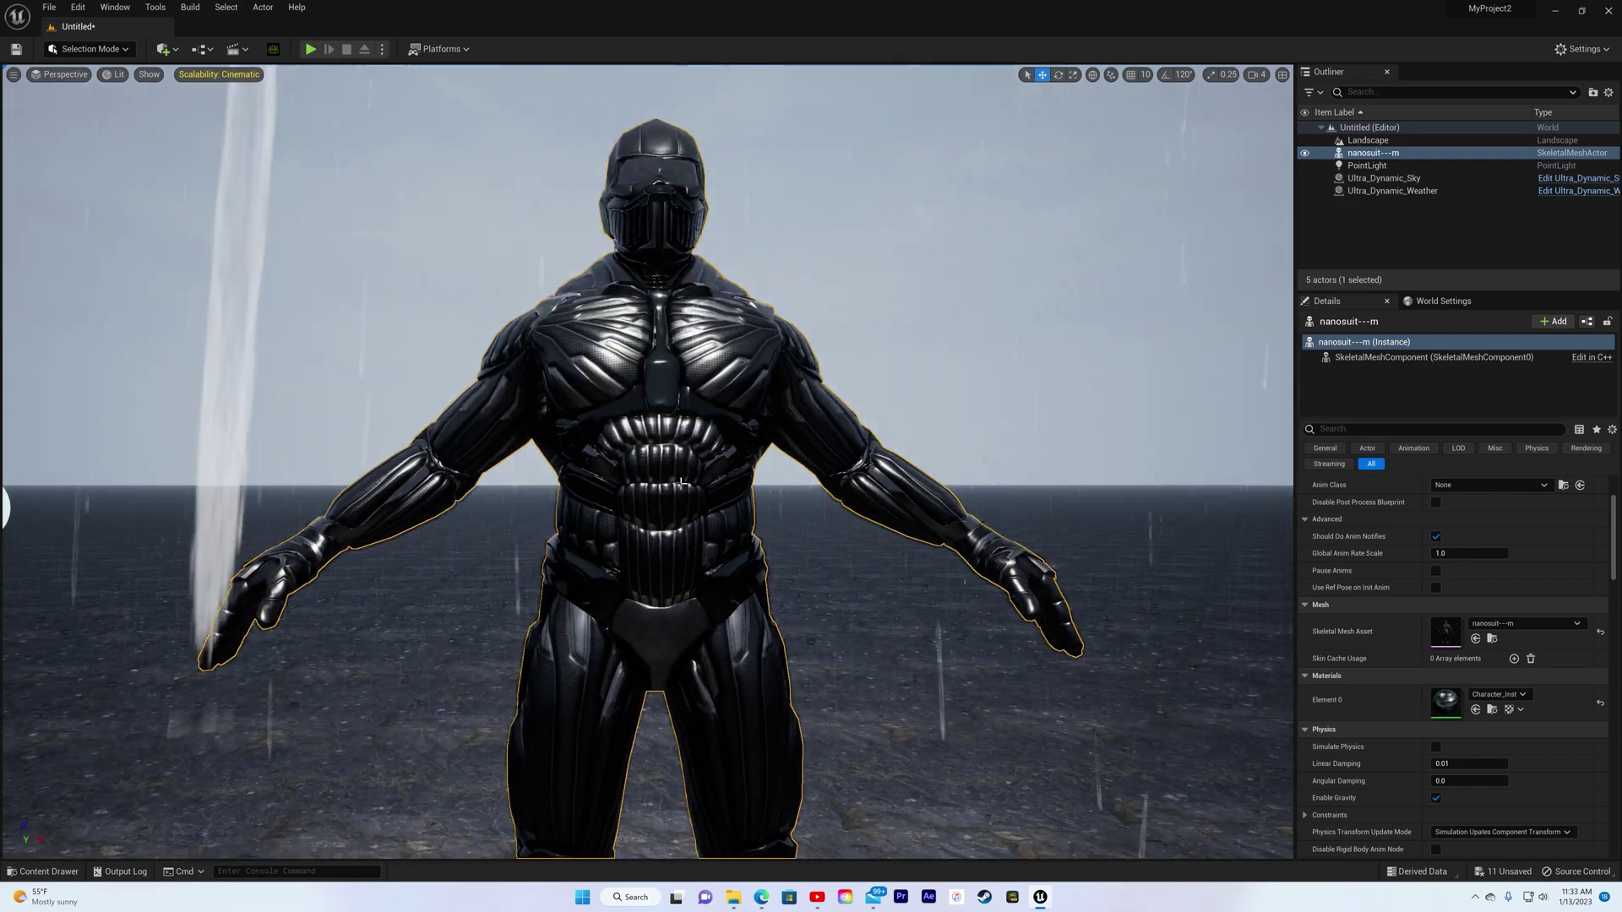
pyautogui.scroll(-8, 678, 483)
pyautogui.scroll(5, 678, 483)
pyautogui.scroll(4, 678, 482)
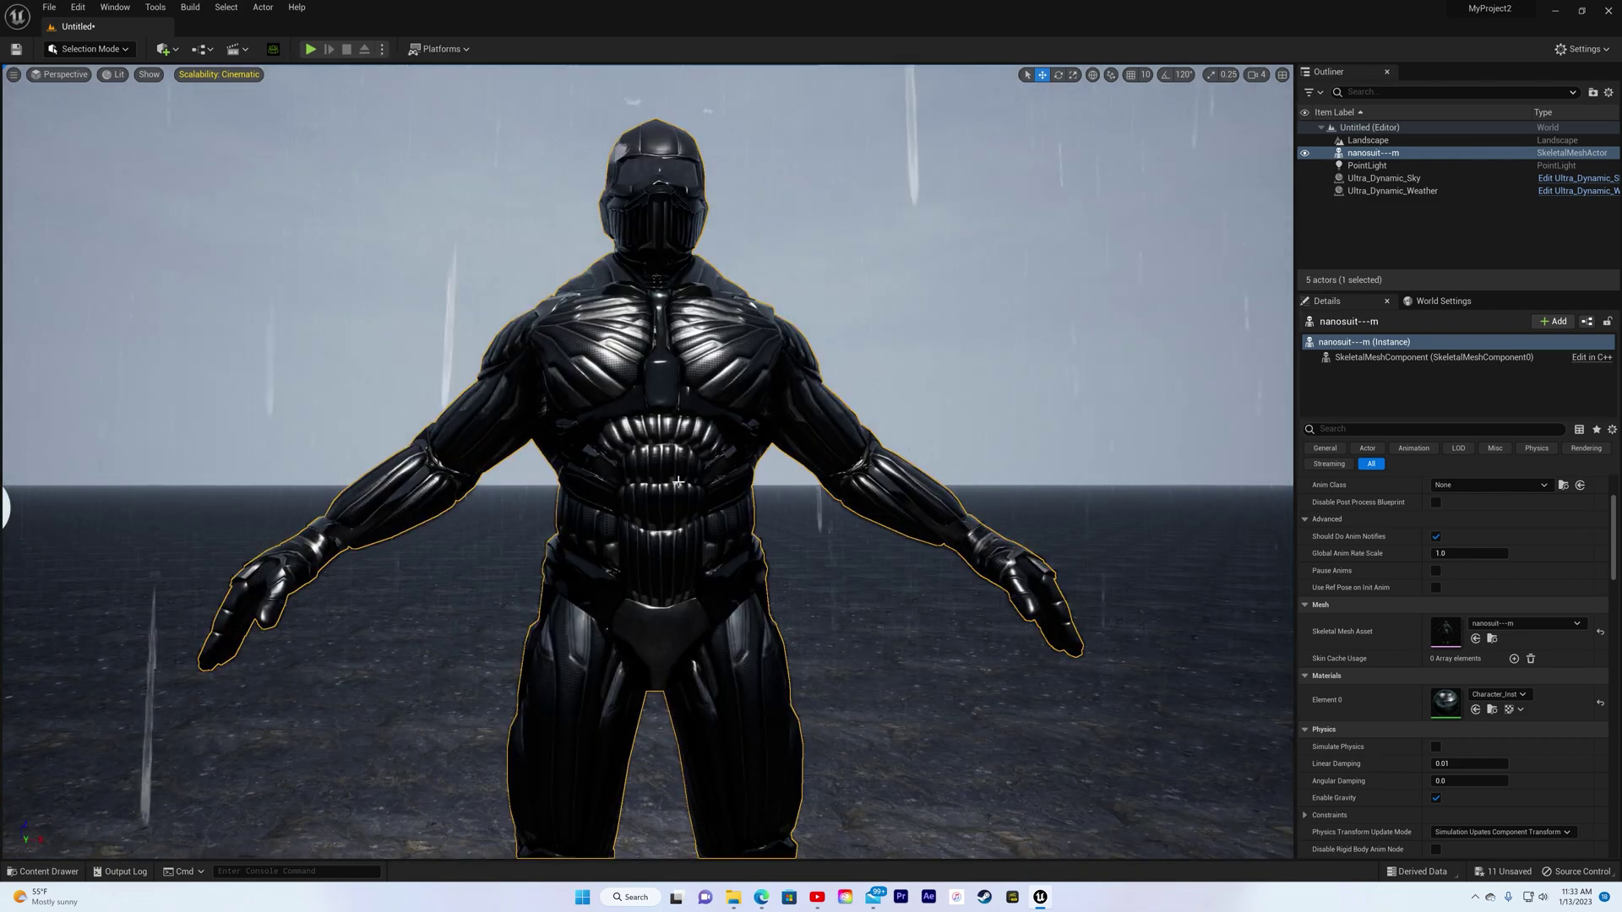
pyautogui.scroll(-3, 678, 481)
pyautogui.moveTo(678, 481); pyautogui.dragTo(673, 503, button='right')
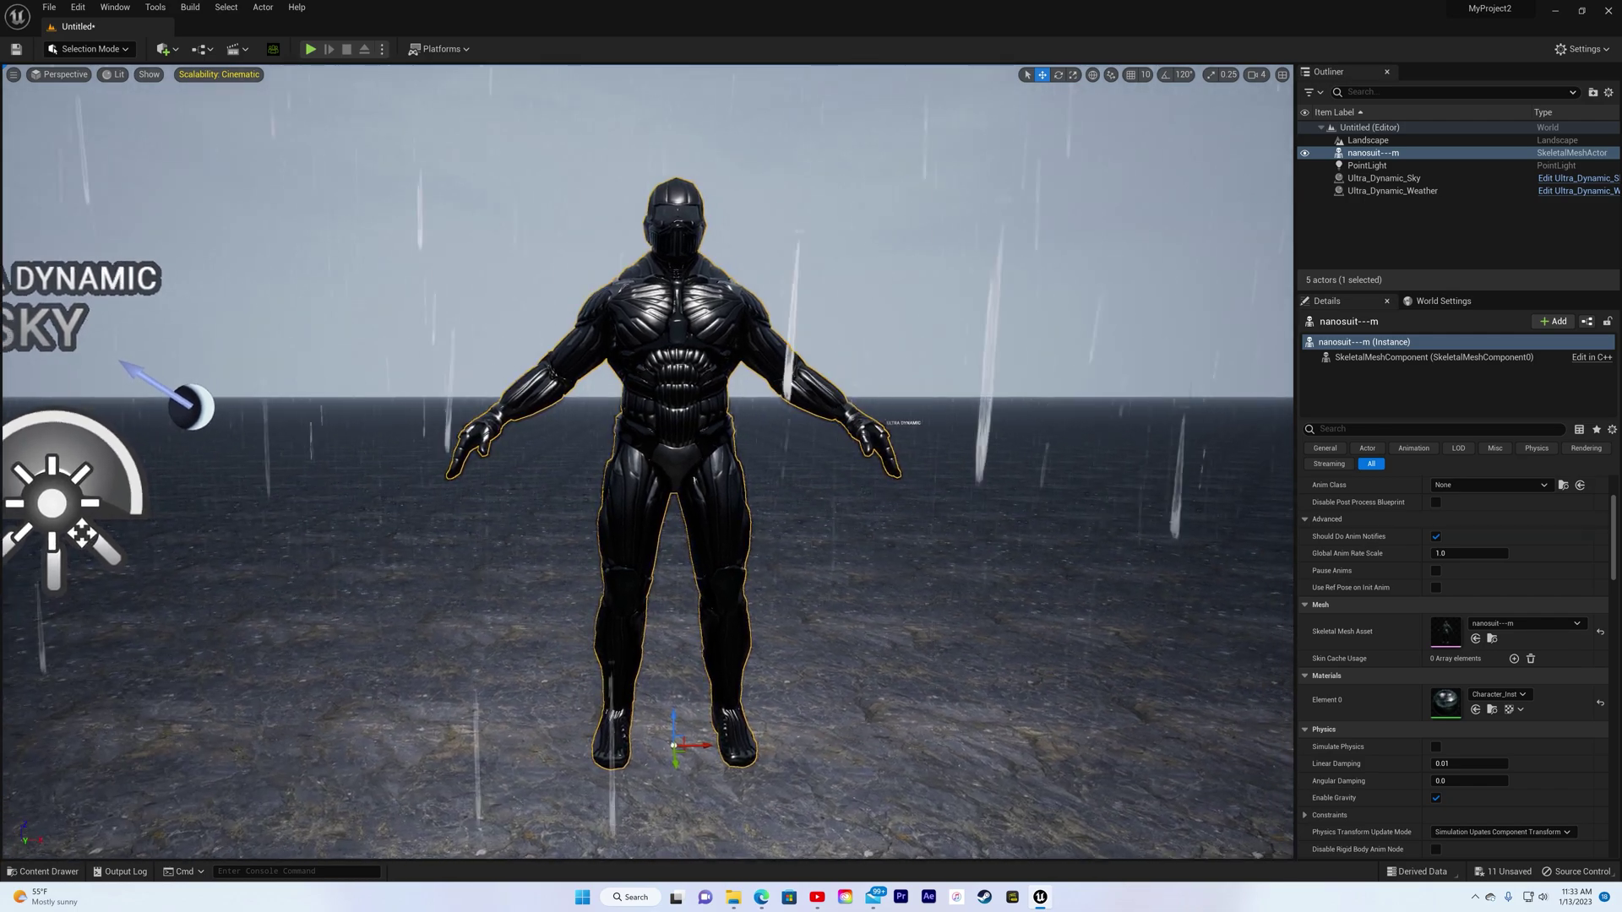
pyautogui.moveTo(647, 462); pyautogui.dragTo(570, 503, button='right')
pyautogui.moveTo(530, 330); pyautogui.dragTo(618, 280, button='right')
pyautogui.press('e')
pyautogui.press('q')
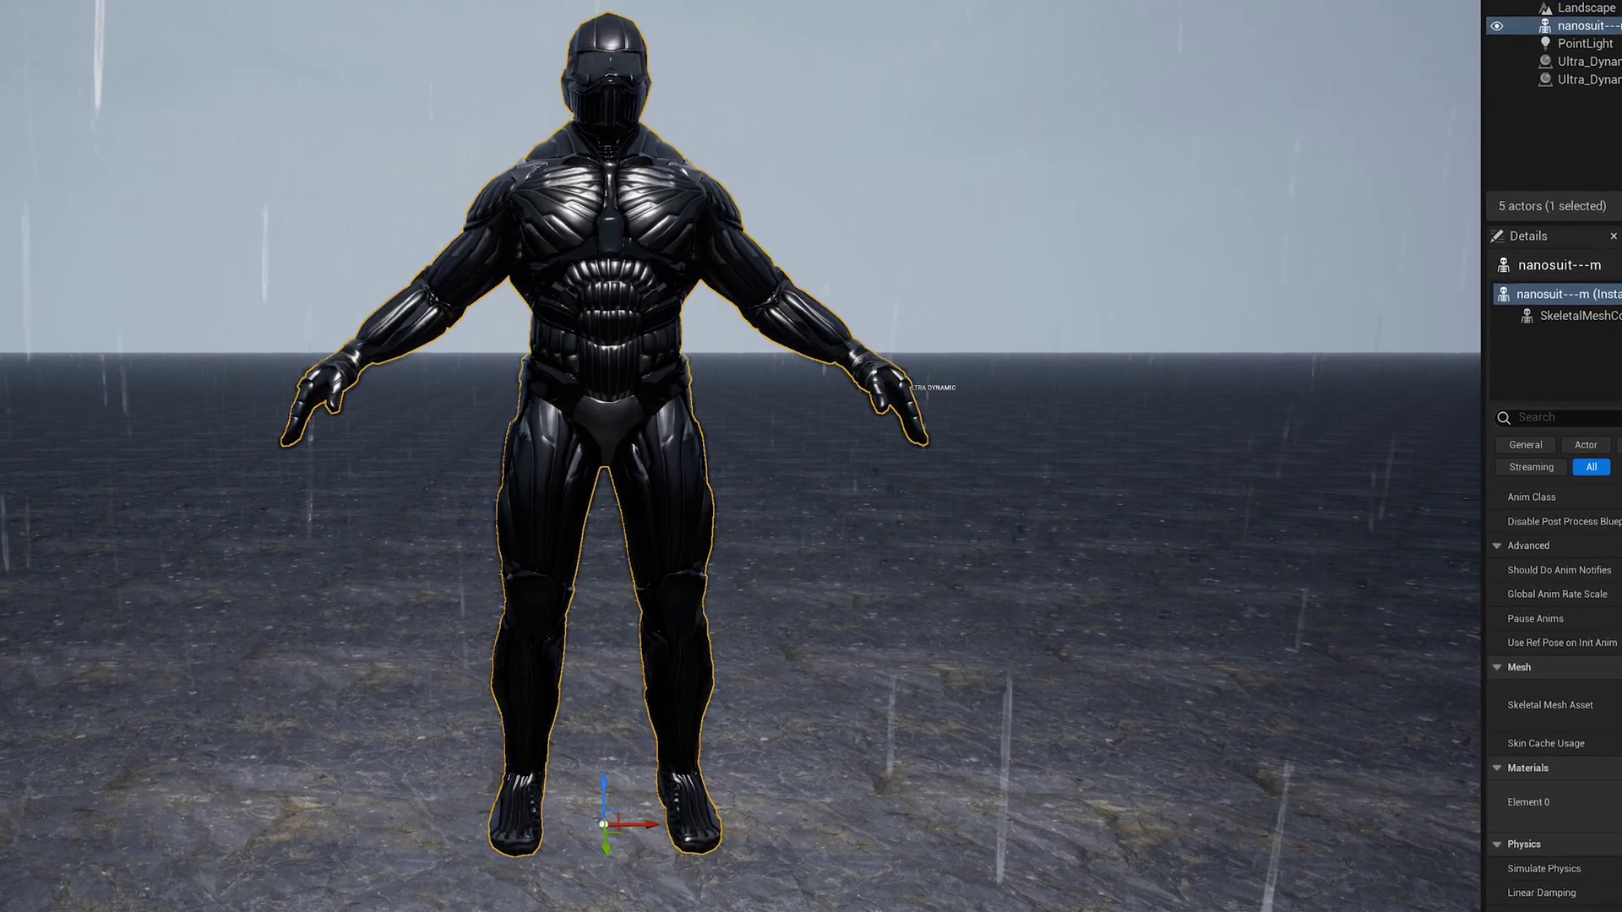
# - Switch to the character's material, open the RL_Standard_Opacity parent graph and move its result node farther from the ORM node to make room
pyautogui.hotkey('alt', 'Tab')
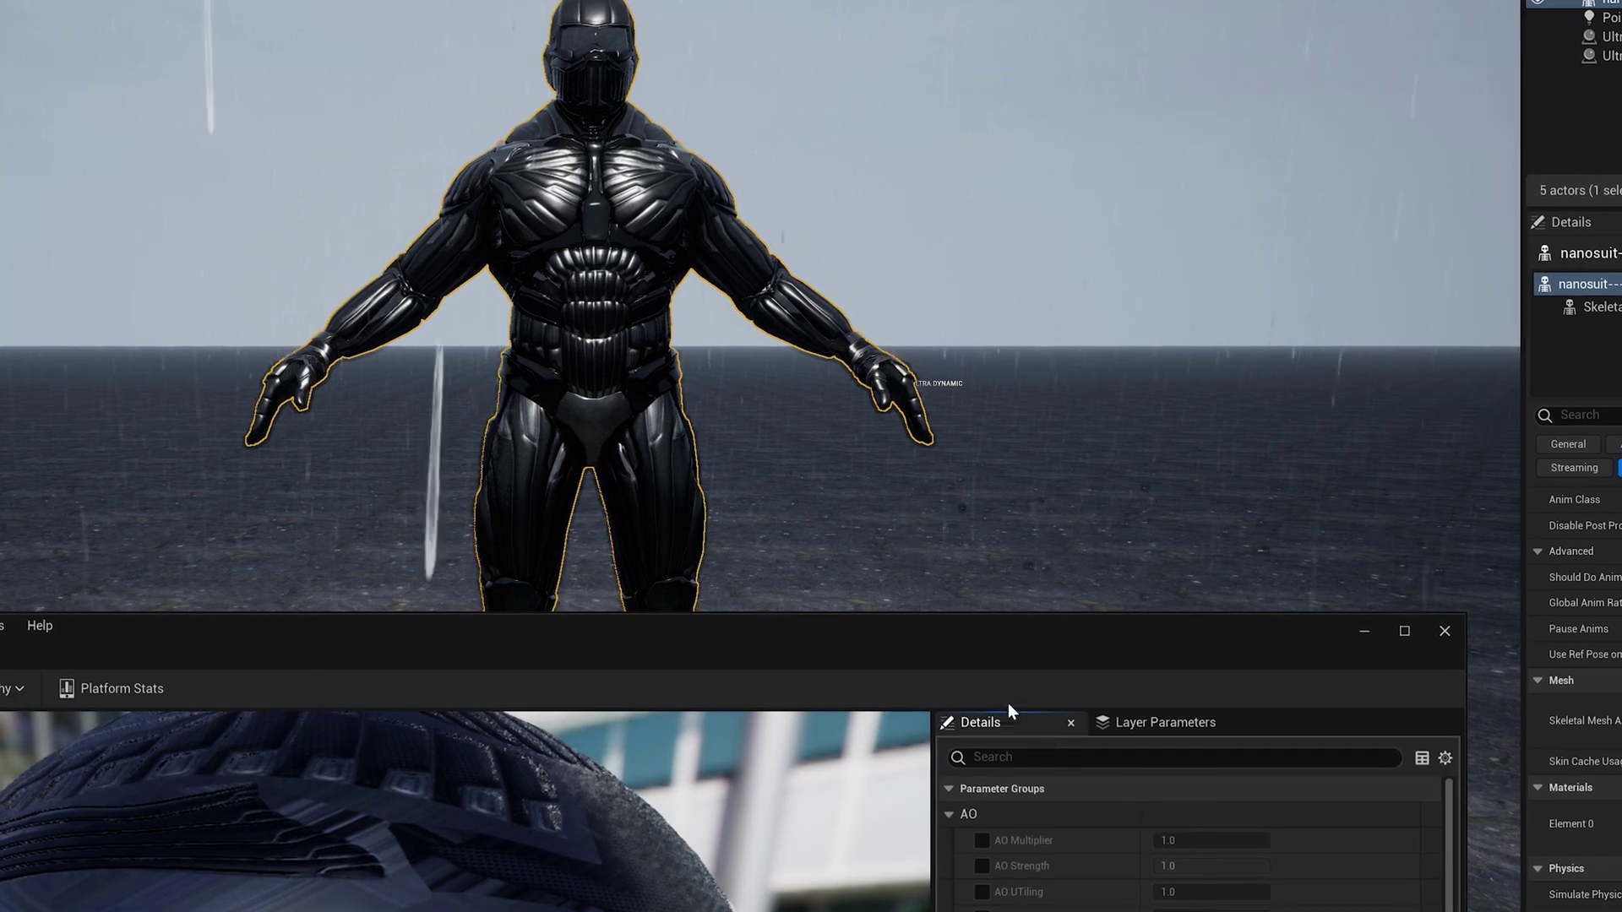
pyautogui.moveTo(728, 645); pyautogui.dragTo(728, 25)
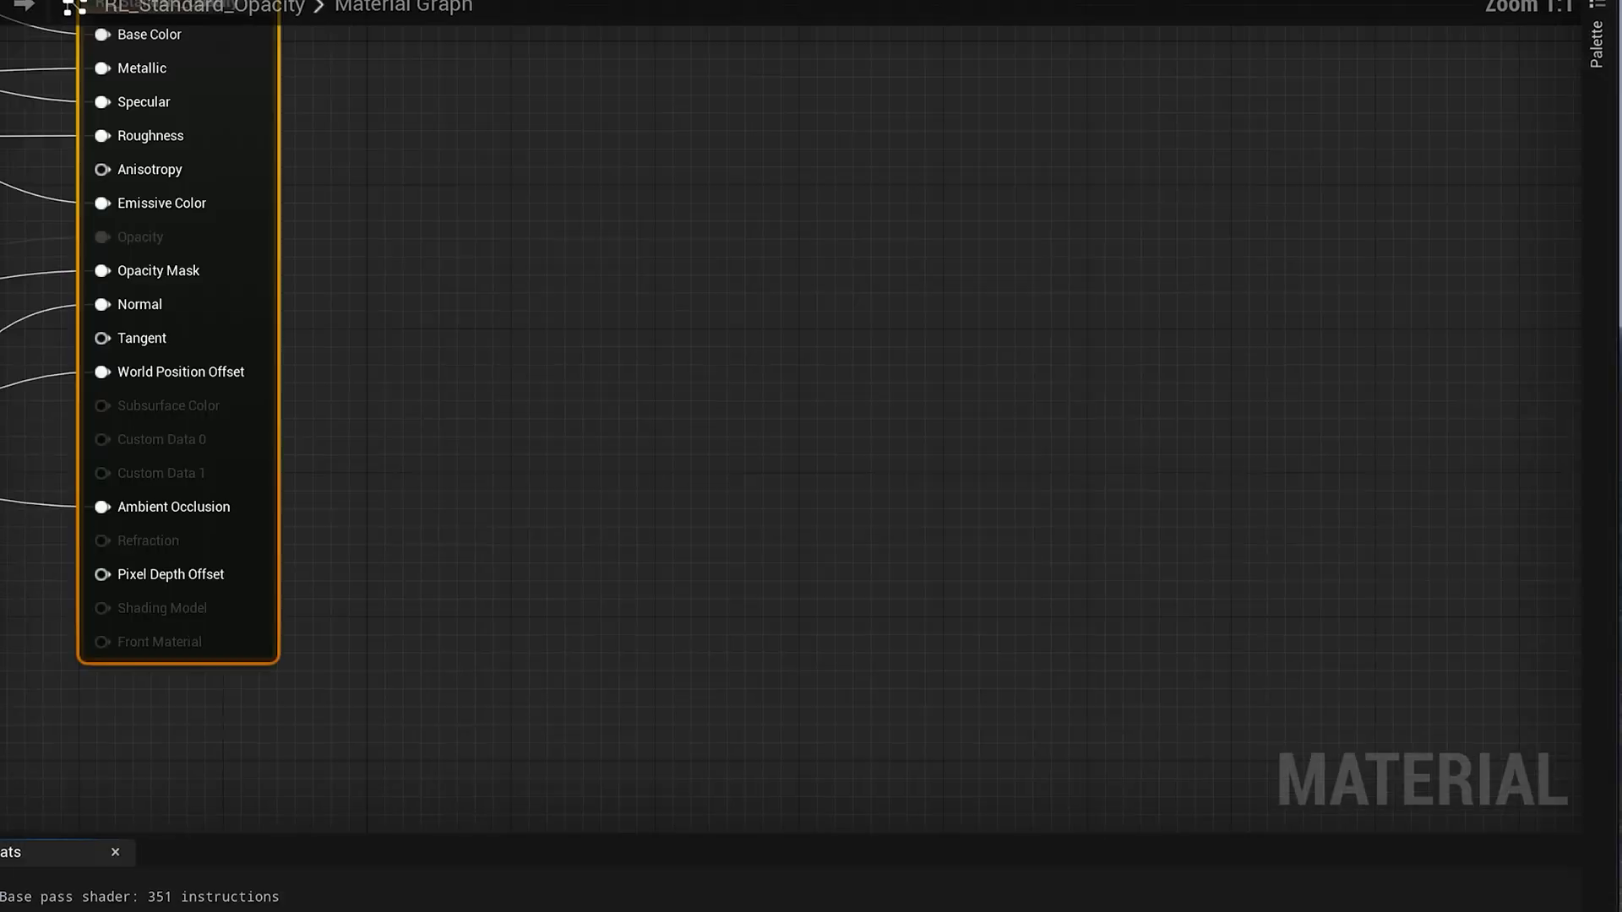
pyautogui.moveTo(338, 101); pyautogui.dragTo(777, 224, button='right')
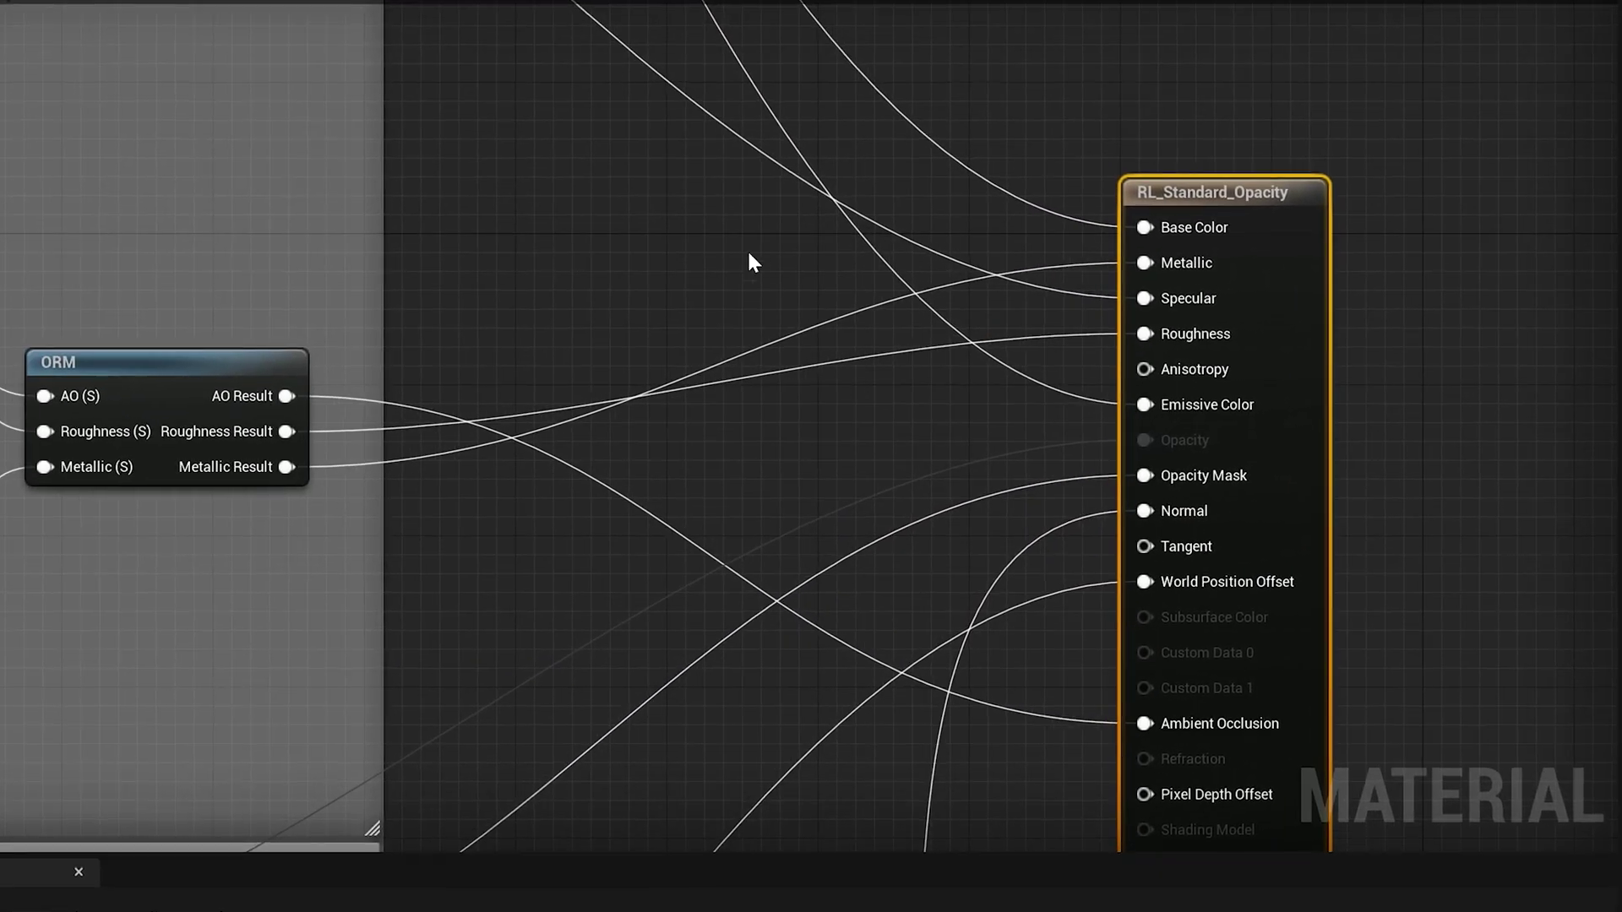
pyautogui.scroll(-2, 748, 256)
pyautogui.scroll(-4, 747, 253)
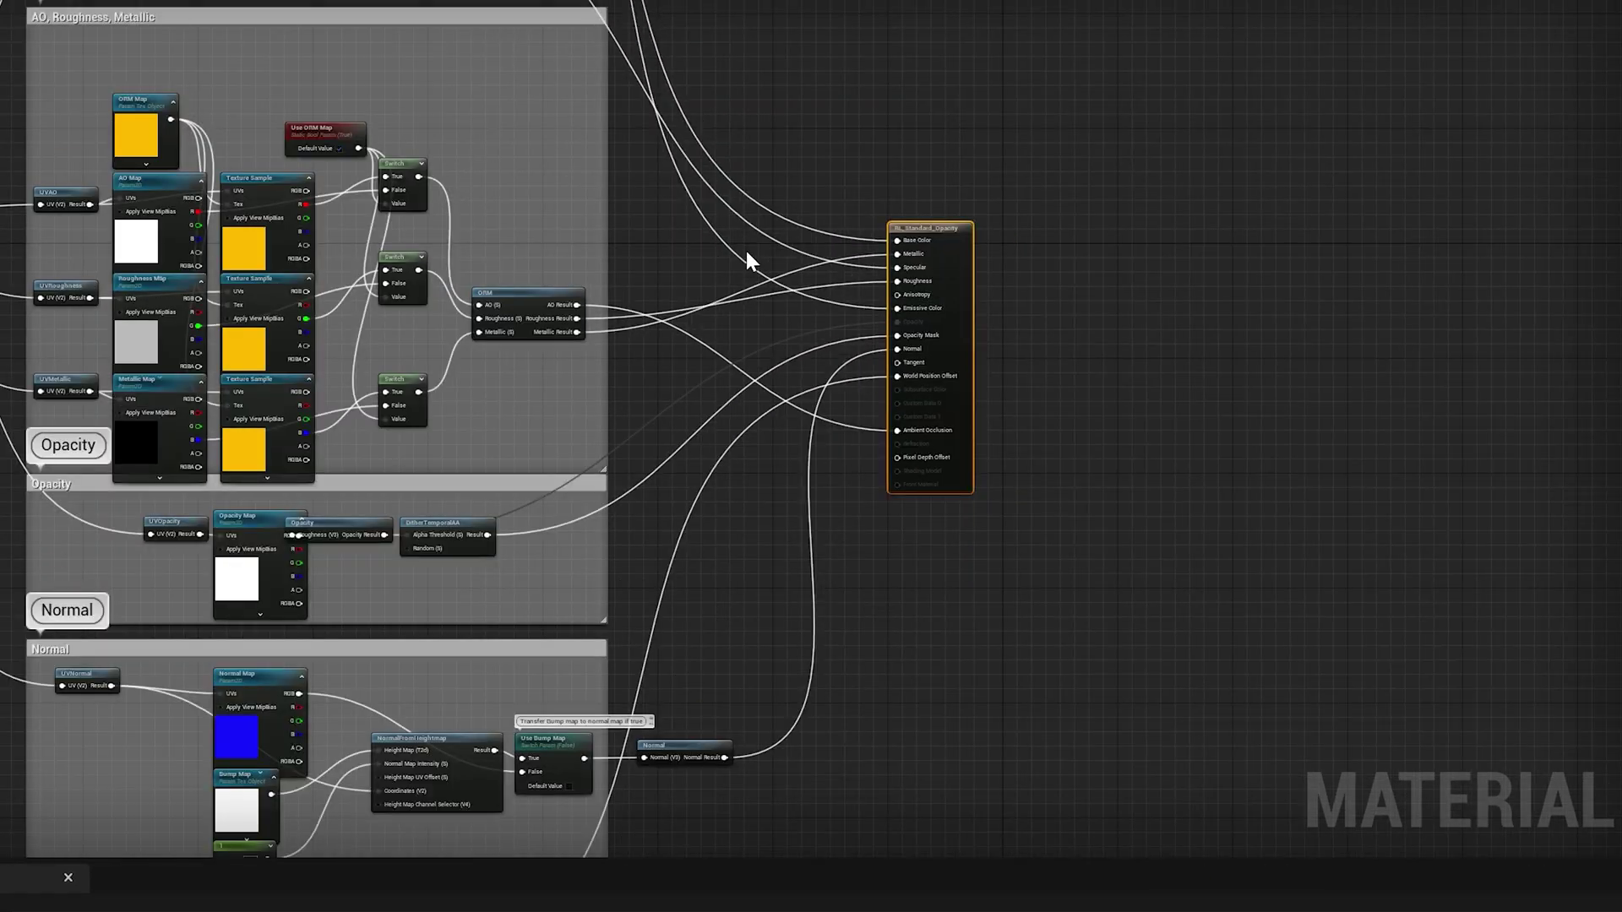
pyautogui.scroll(3, 747, 253)
pyautogui.moveTo(746, 252); pyautogui.dragTo(782, 255, button='right')
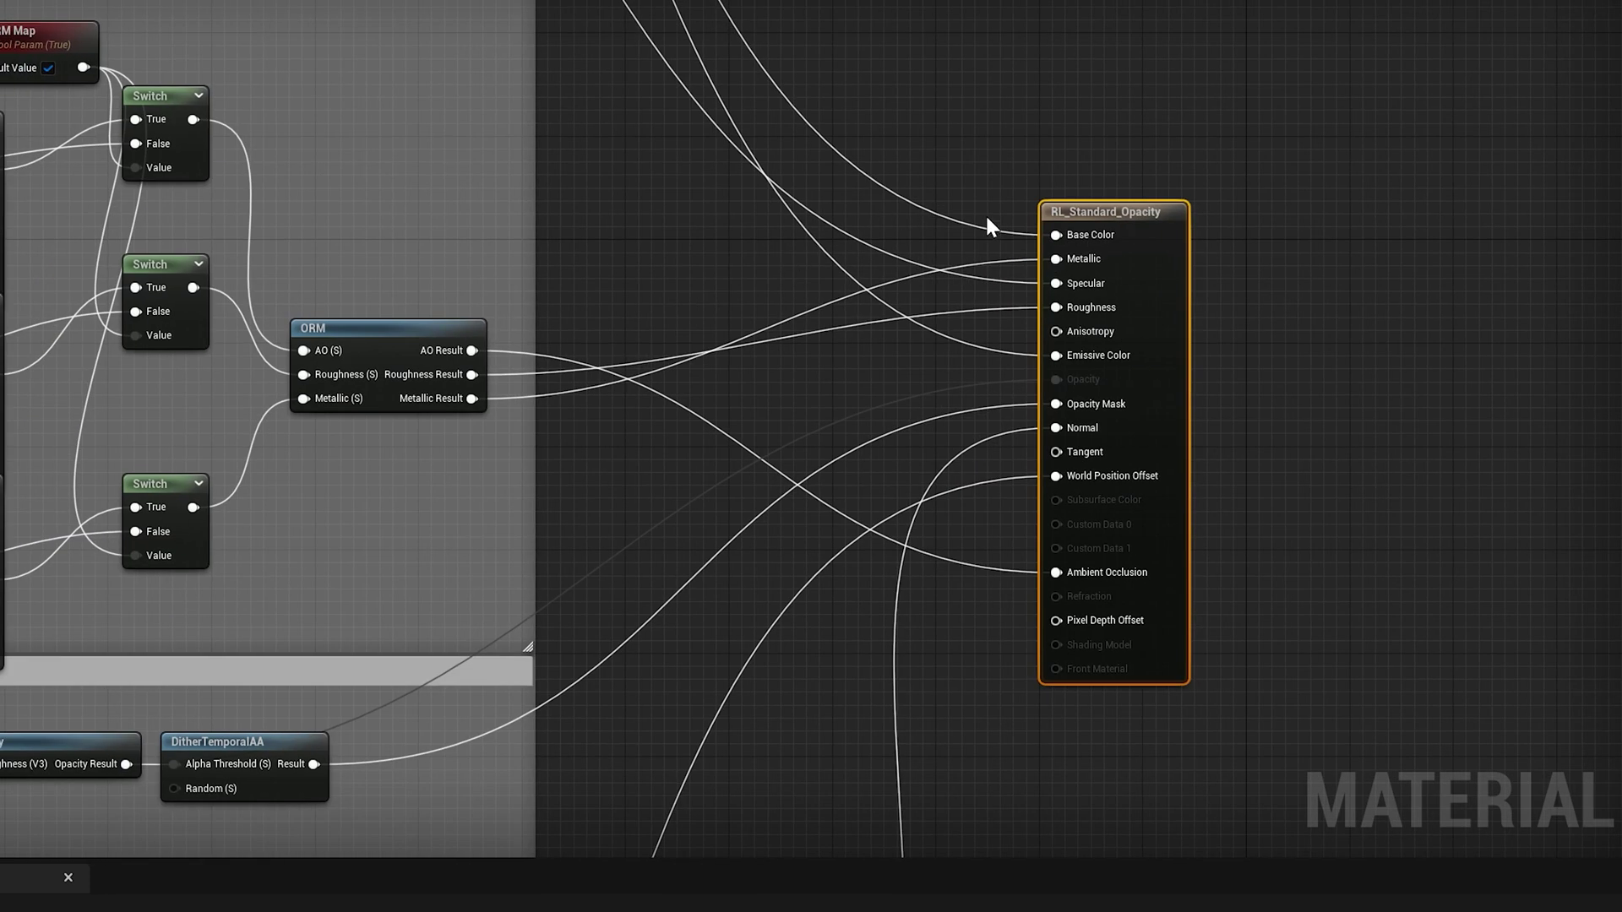
pyautogui.moveTo(1102, 215); pyautogui.dragTo(1441, 203)
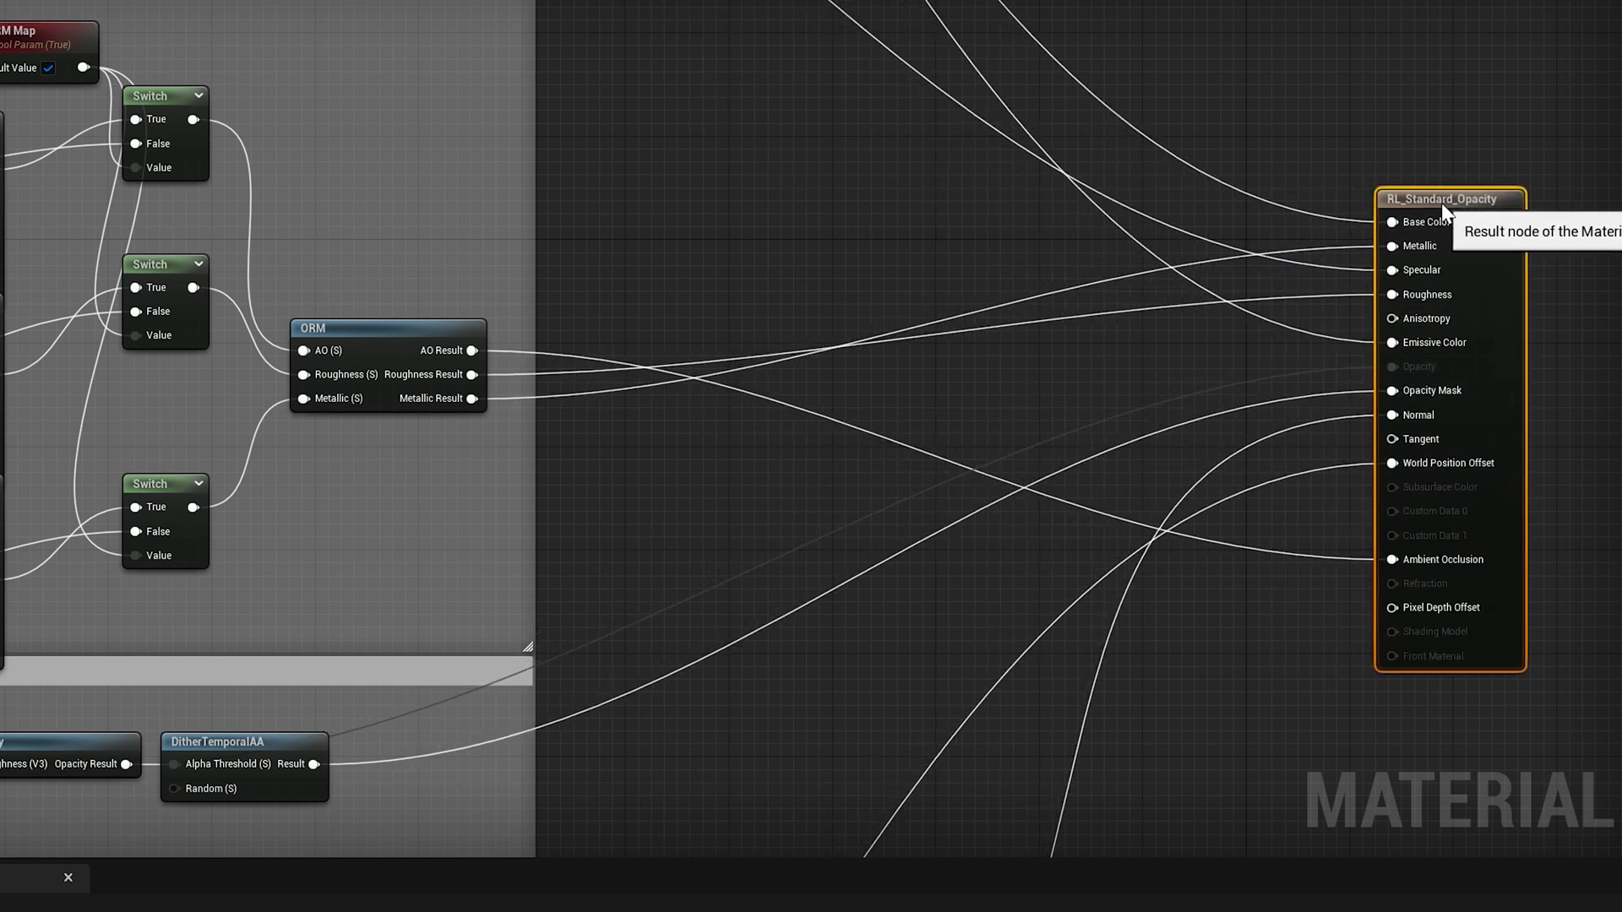
# - Add a Snow_And_Dust_Weather_Effects node and place it between the ORM node and the material's result node
pyautogui.rightClick(1062, 270)
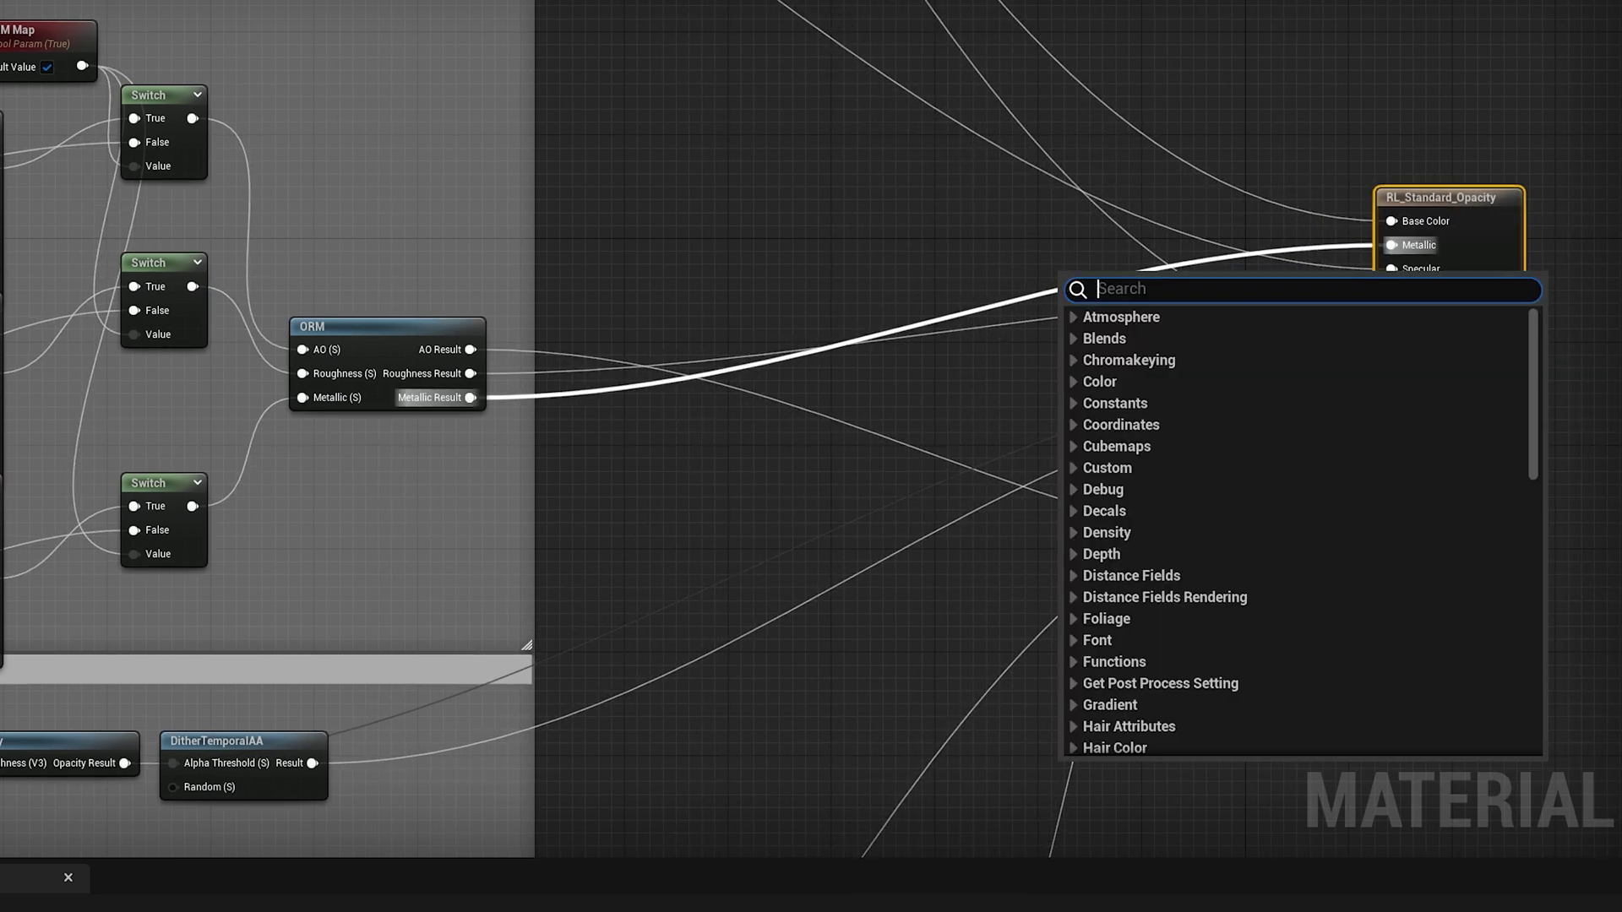
pyautogui.write('SNOW')
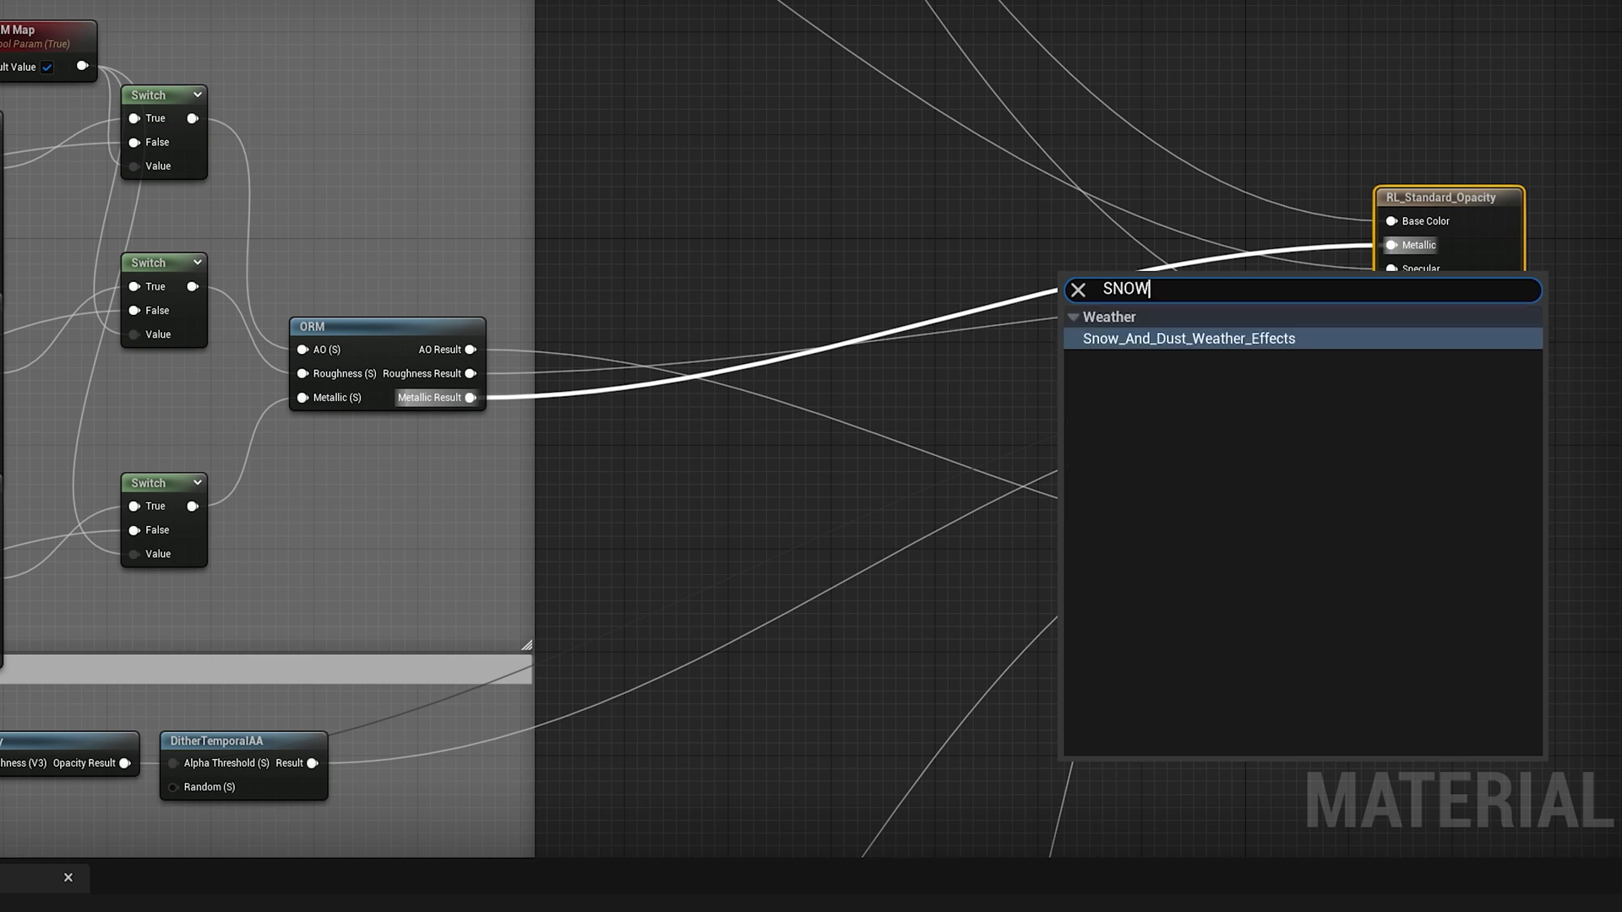
pyautogui.click(1183, 337)
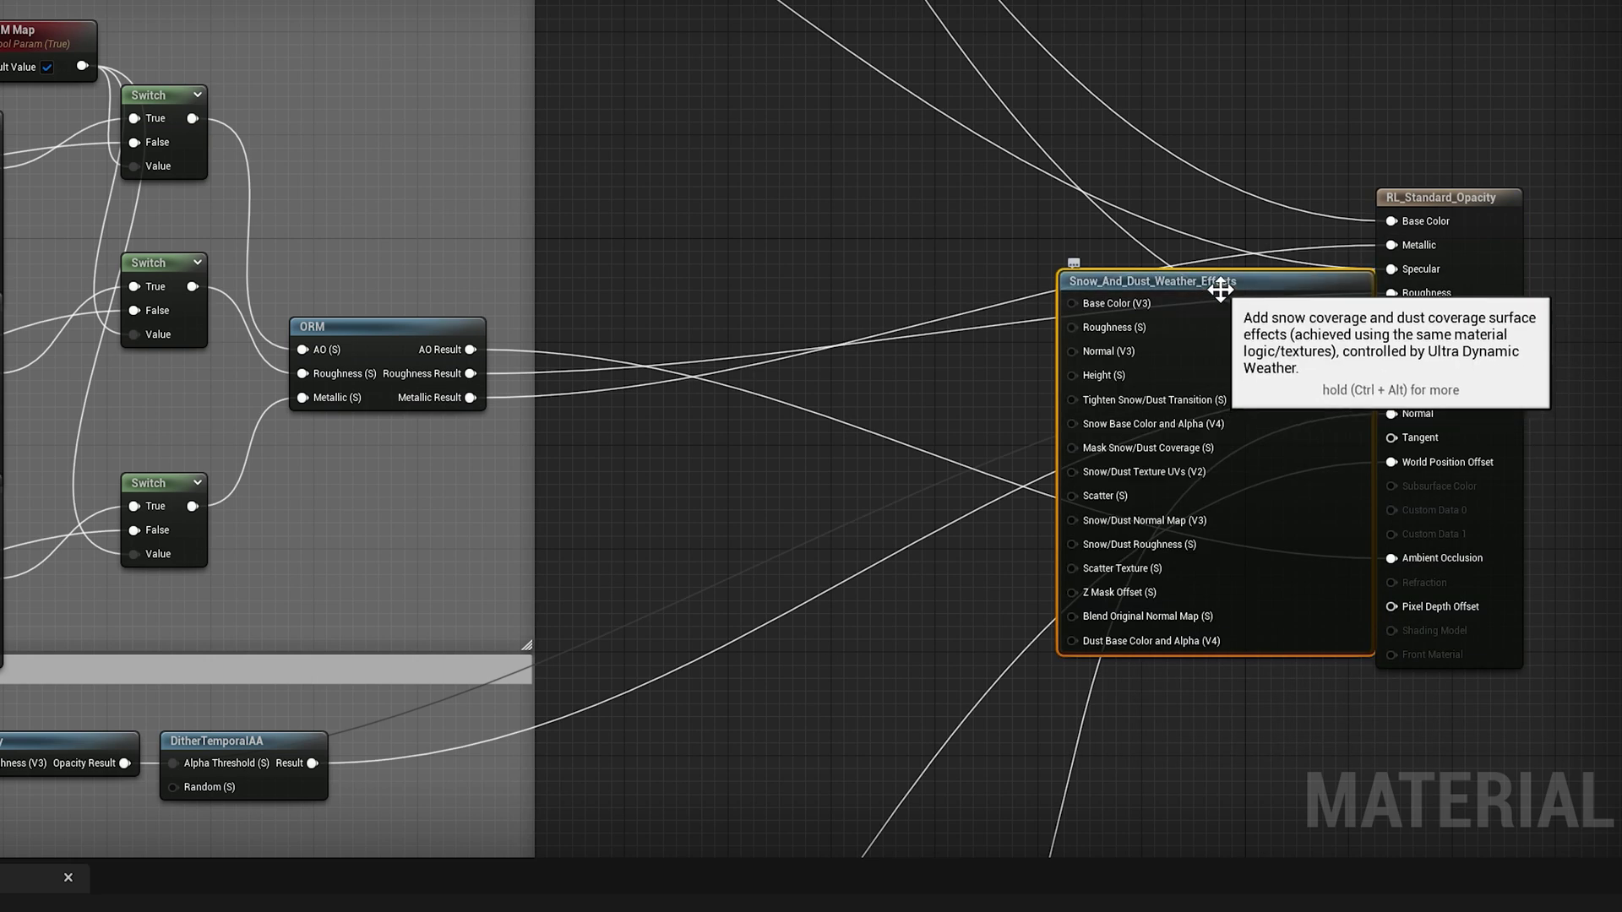
pyautogui.moveTo(1213, 283); pyautogui.dragTo(932, 184)
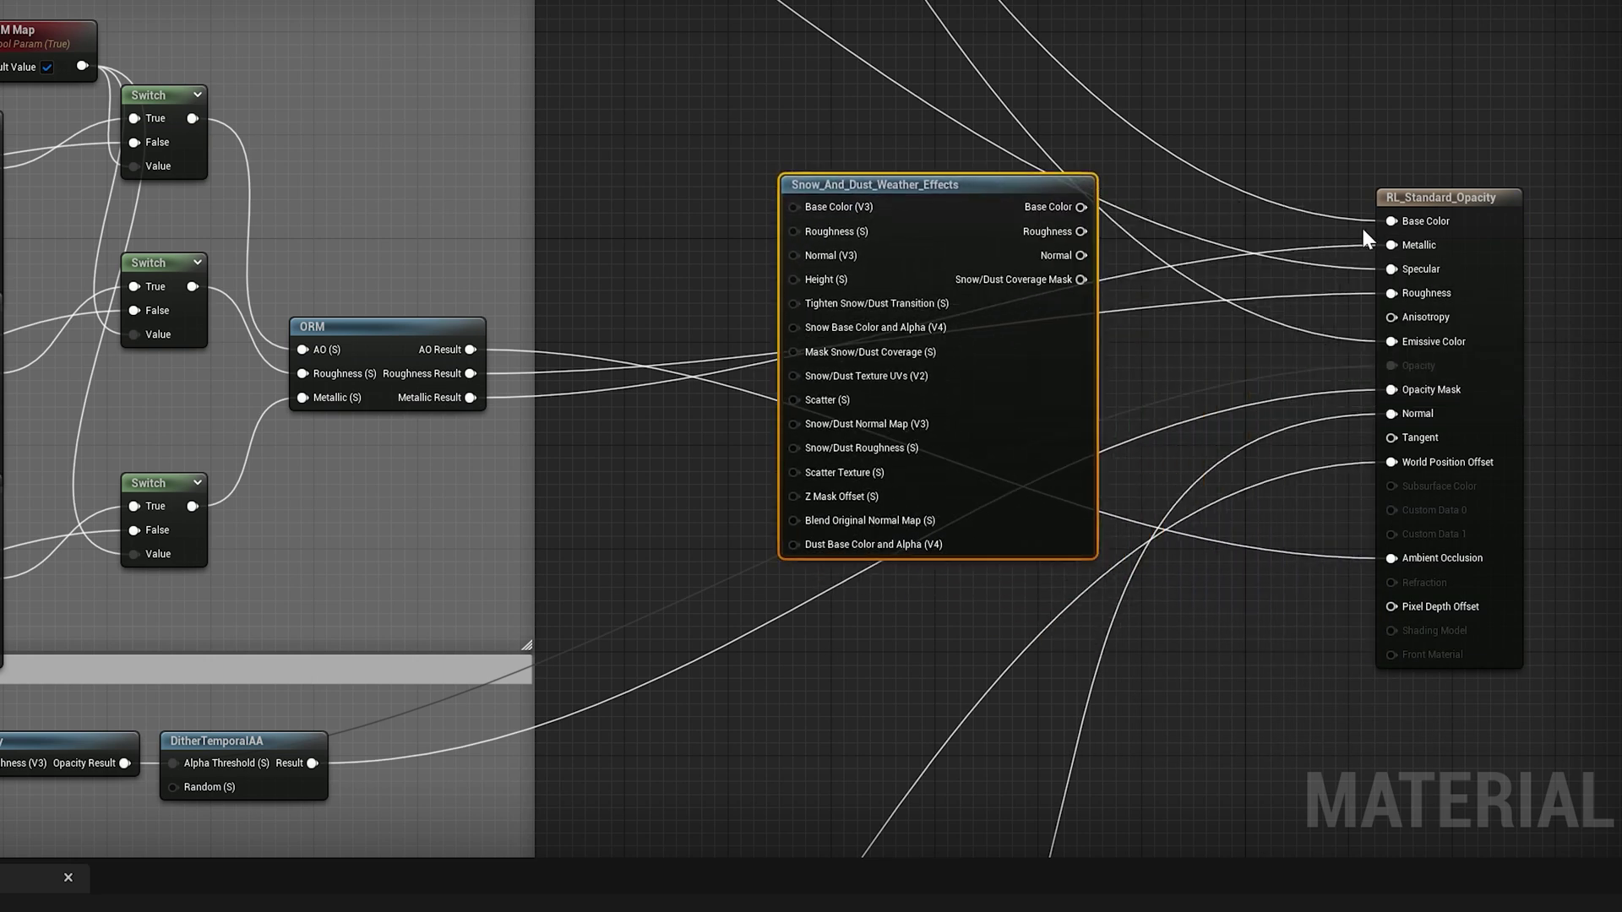
# - Reroute the Base Color, Roughness and Normal wires from the result node into the matching Snow_And_Dust_Weather_Effects inputs
pyautogui.keyDown('ctrl'); pyautogui.moveTo(1388, 221); pyautogui.dragTo(1155, 252); pyautogui.keyUp('ctrl')
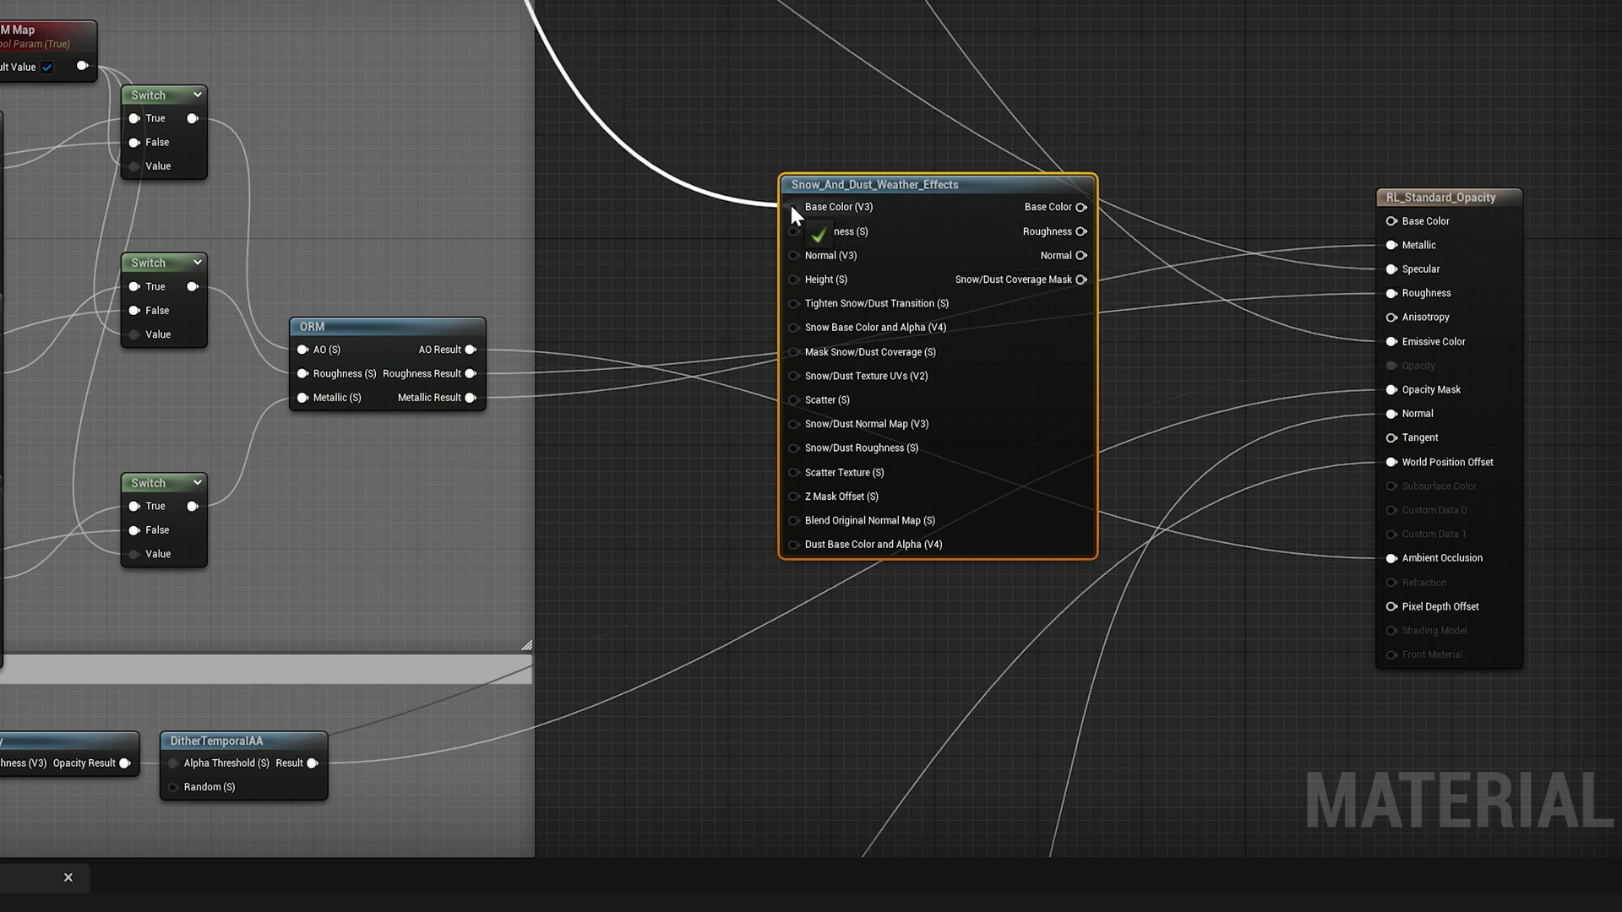
pyautogui.keyDown('ctrl'); pyautogui.moveTo(791, 207); pyautogui.dragTo(792, 208); pyautogui.keyUp('ctrl')
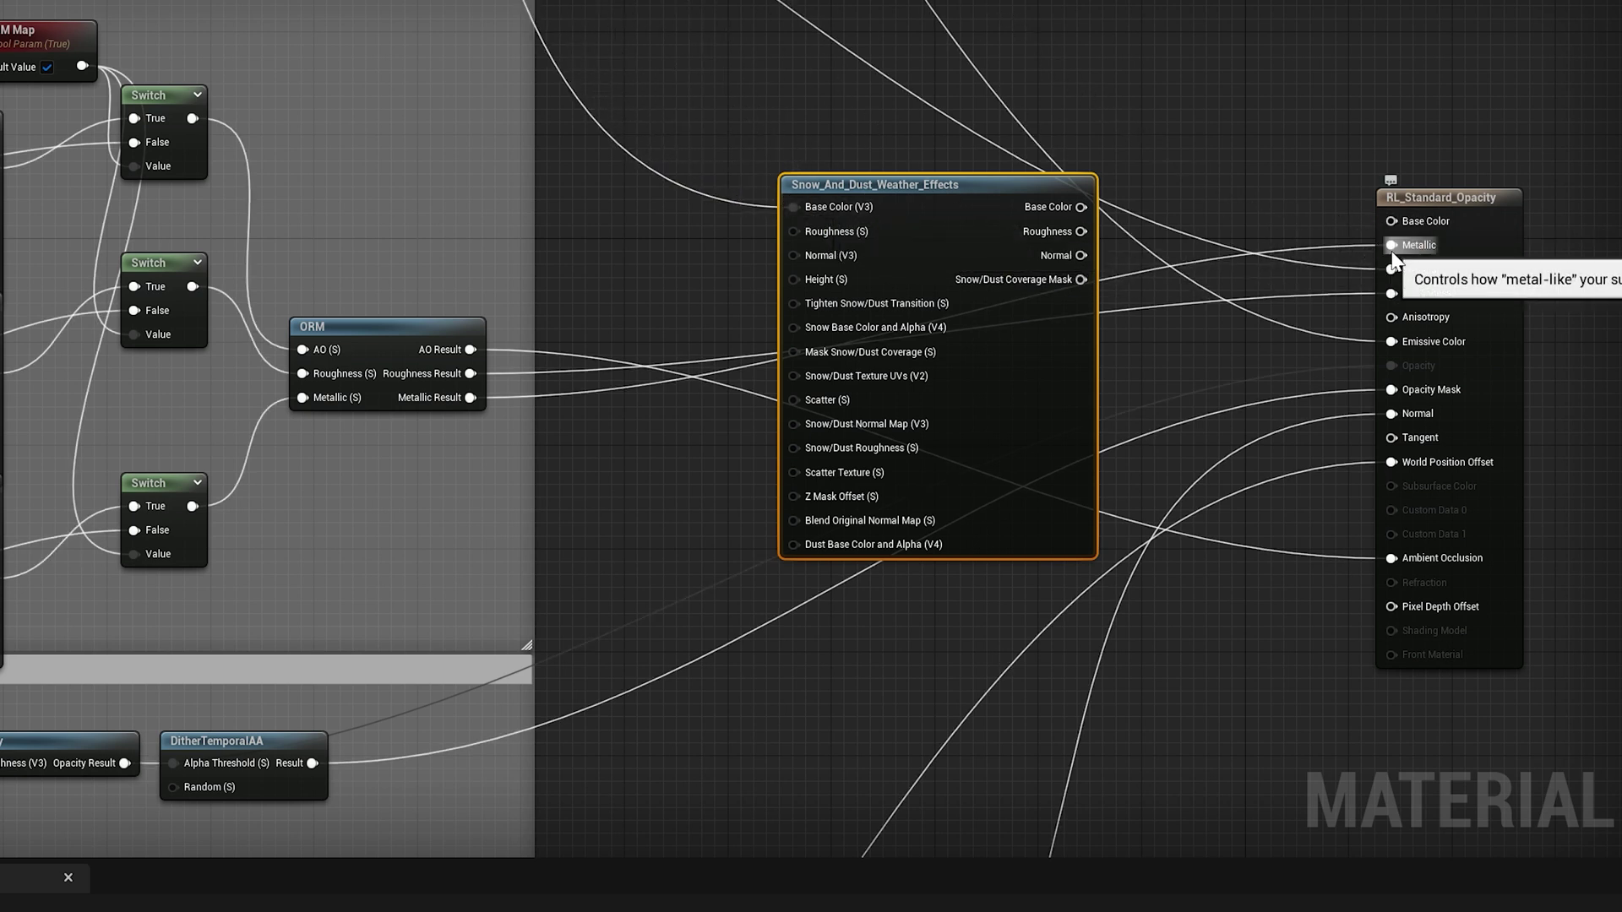
pyautogui.keyDown('ctrl'); pyautogui.moveTo(1390, 293); pyautogui.dragTo(792, 231); pyautogui.keyUp('ctrl')
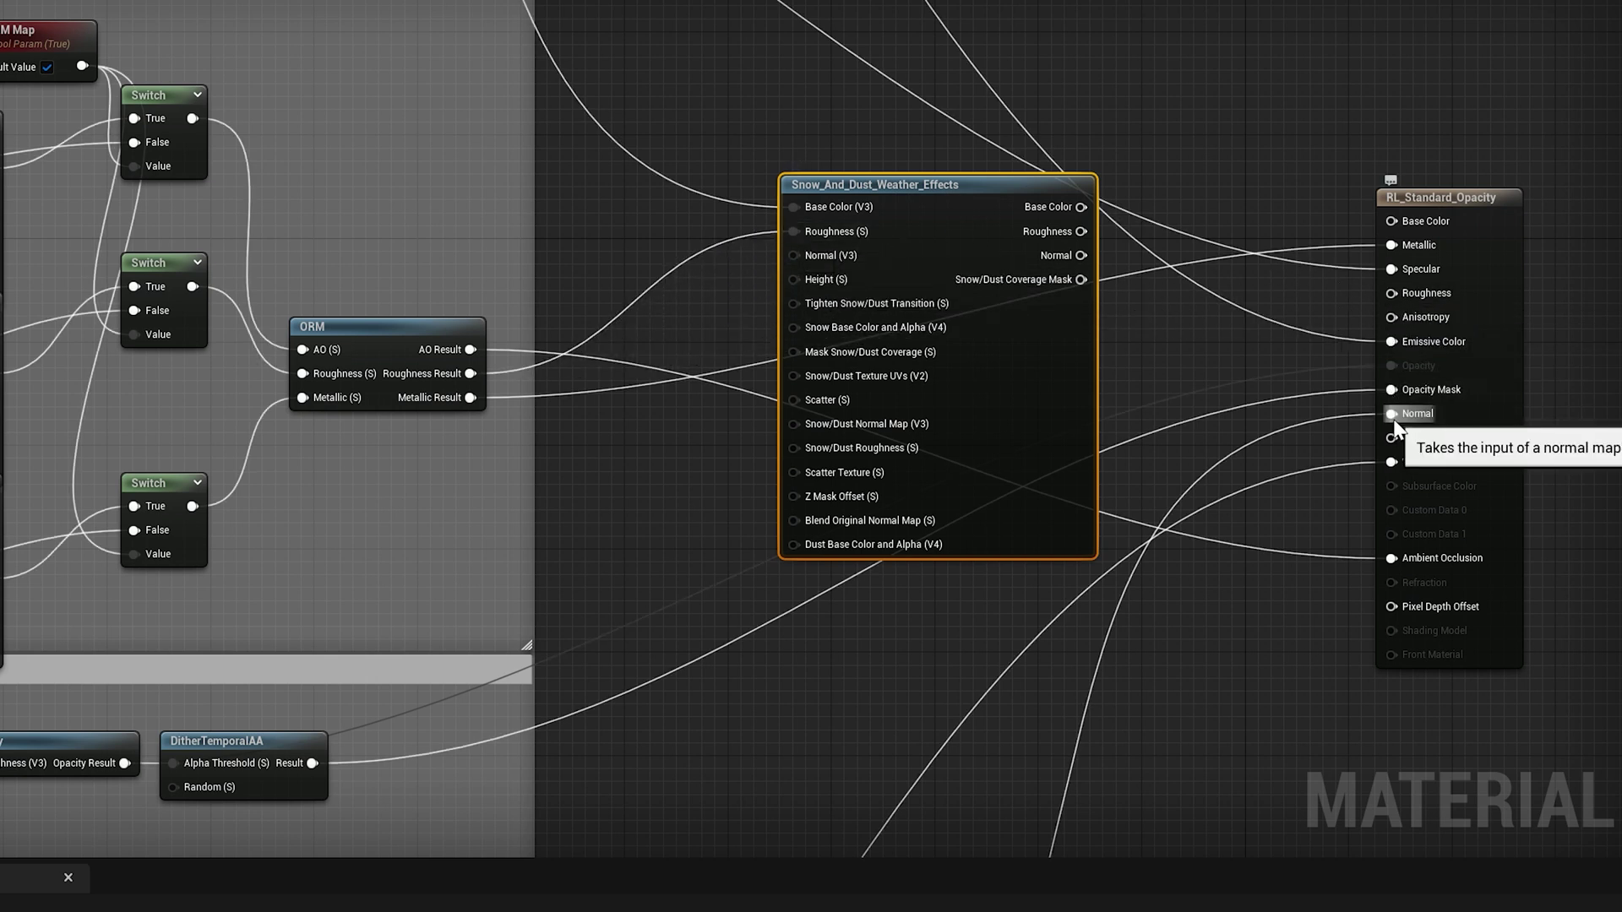
pyautogui.keyDown('ctrl'); pyautogui.moveTo(1391, 415); pyautogui.dragTo(906, 296); pyautogui.keyUp('ctrl')
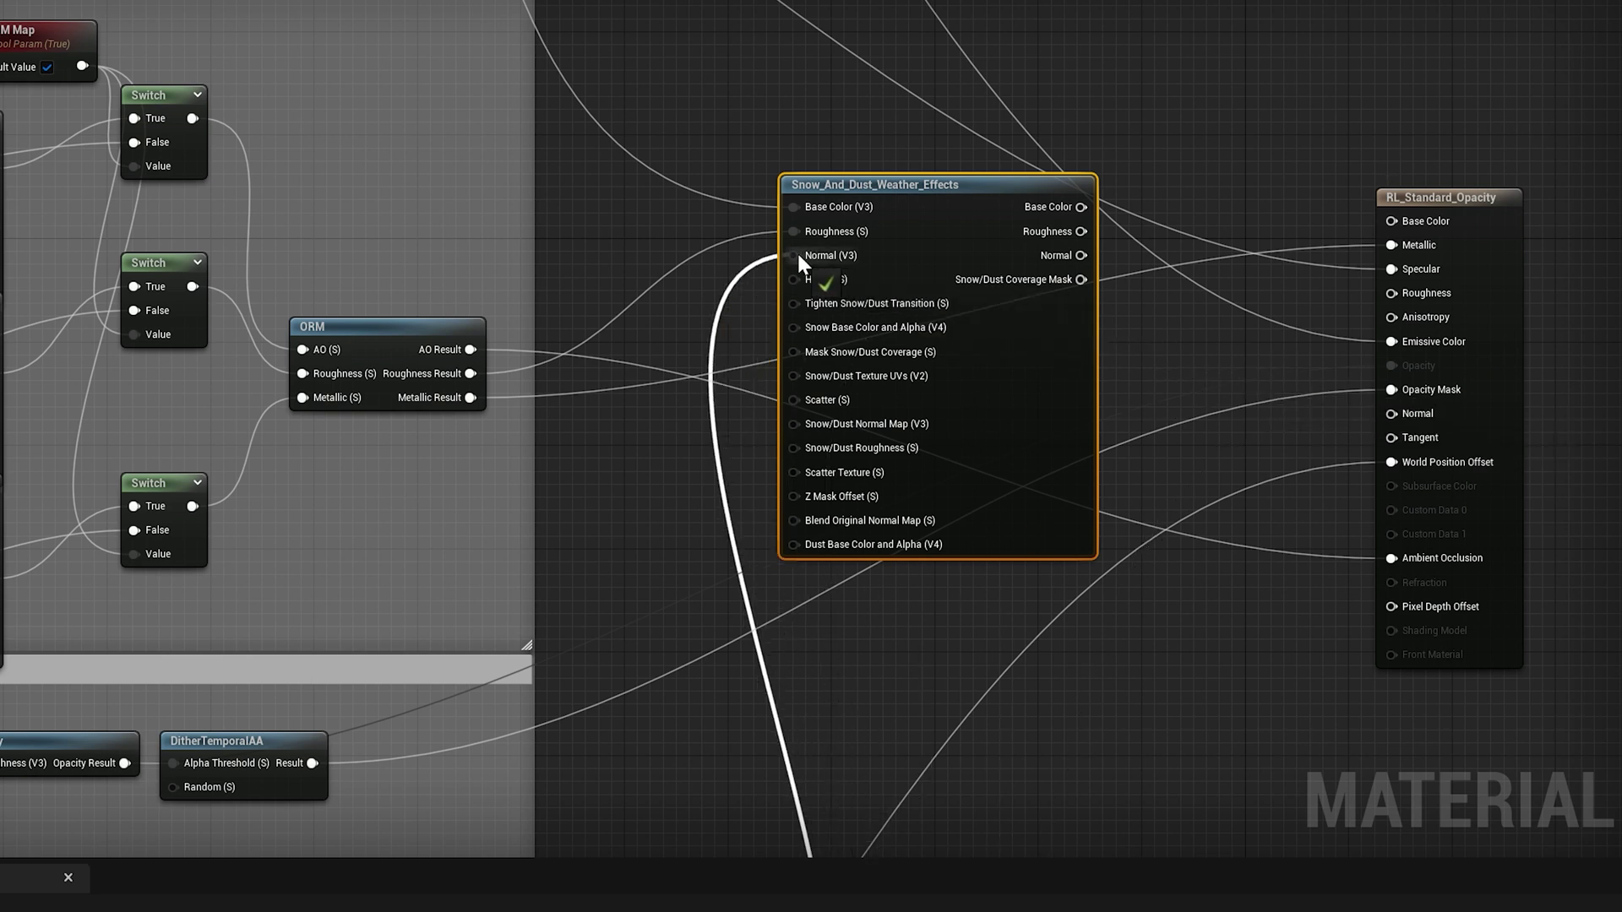
pyautogui.keyDown('ctrl'); pyautogui.moveTo(798, 251); pyautogui.dragTo(796, 255); pyautogui.keyUp('ctrl')
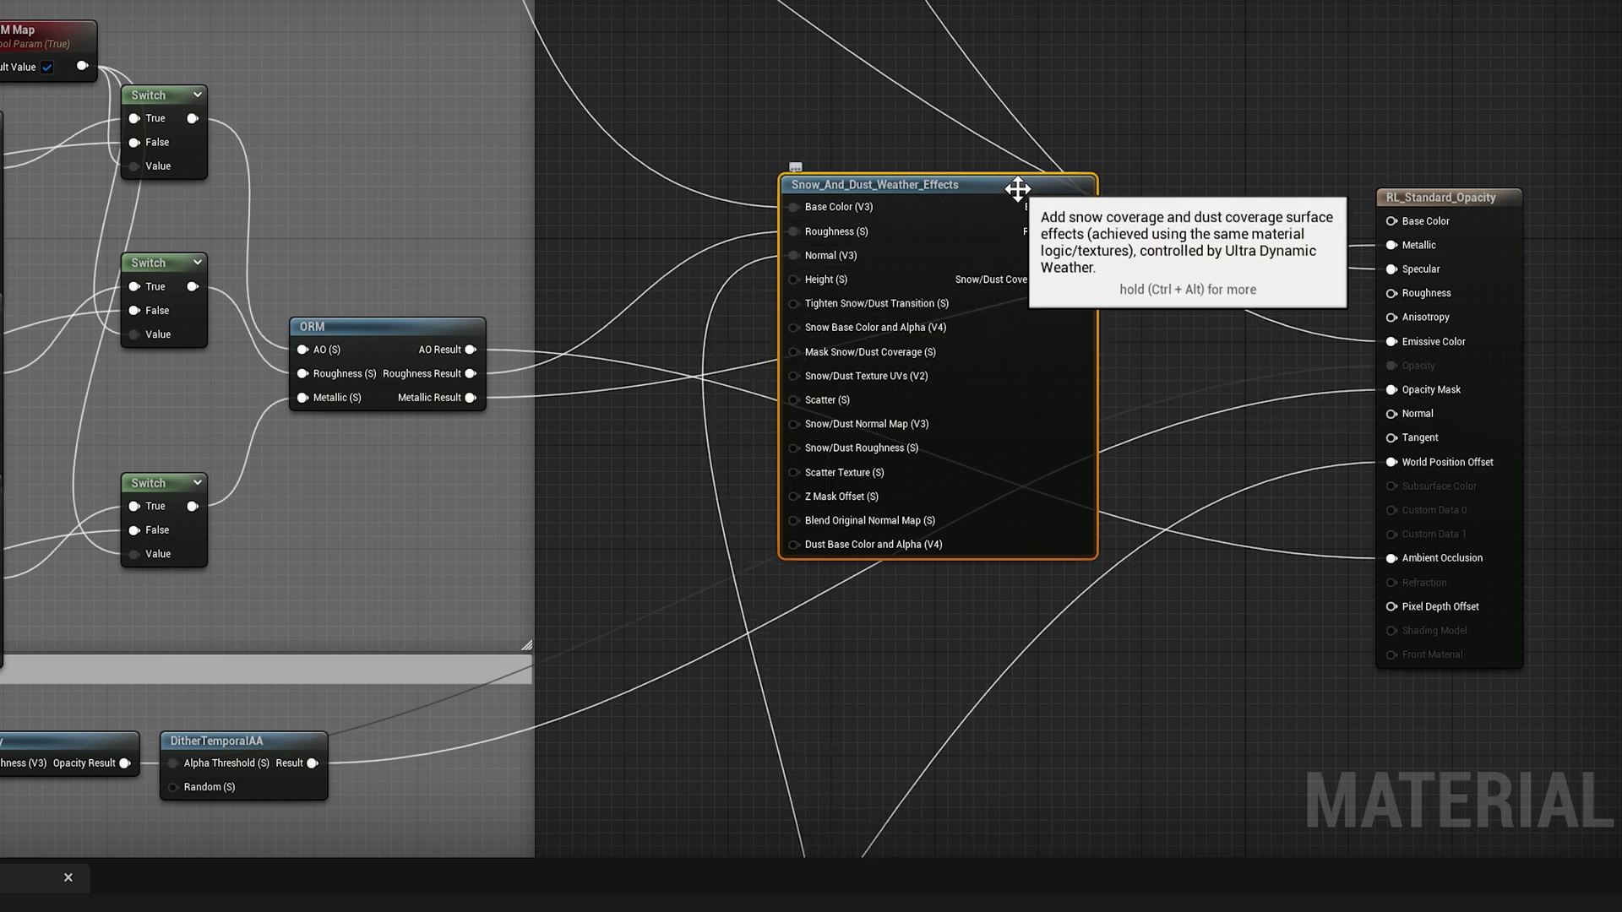
# - Shift the Snow_And_Dust_Weather_Effects node toward the ORM node and add a Wet_Weather_Effects node between it and the result node
pyautogui.moveTo(1000, 191); pyautogui.dragTo(787, 181)
pyautogui.rightClick(1159, 287)
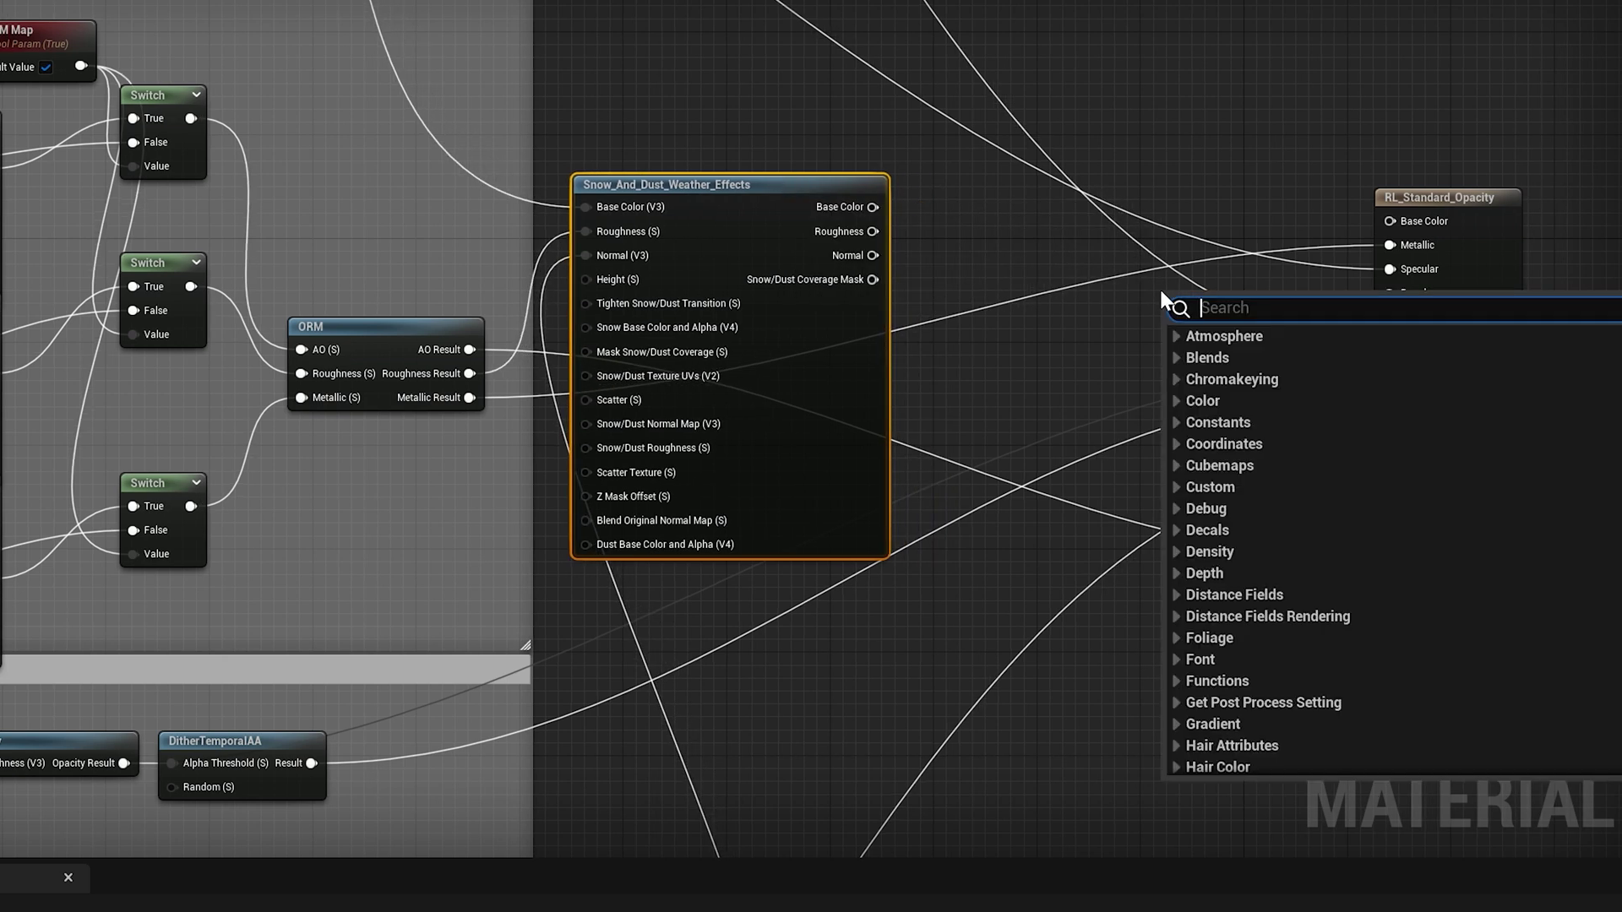
pyautogui.write('WET')
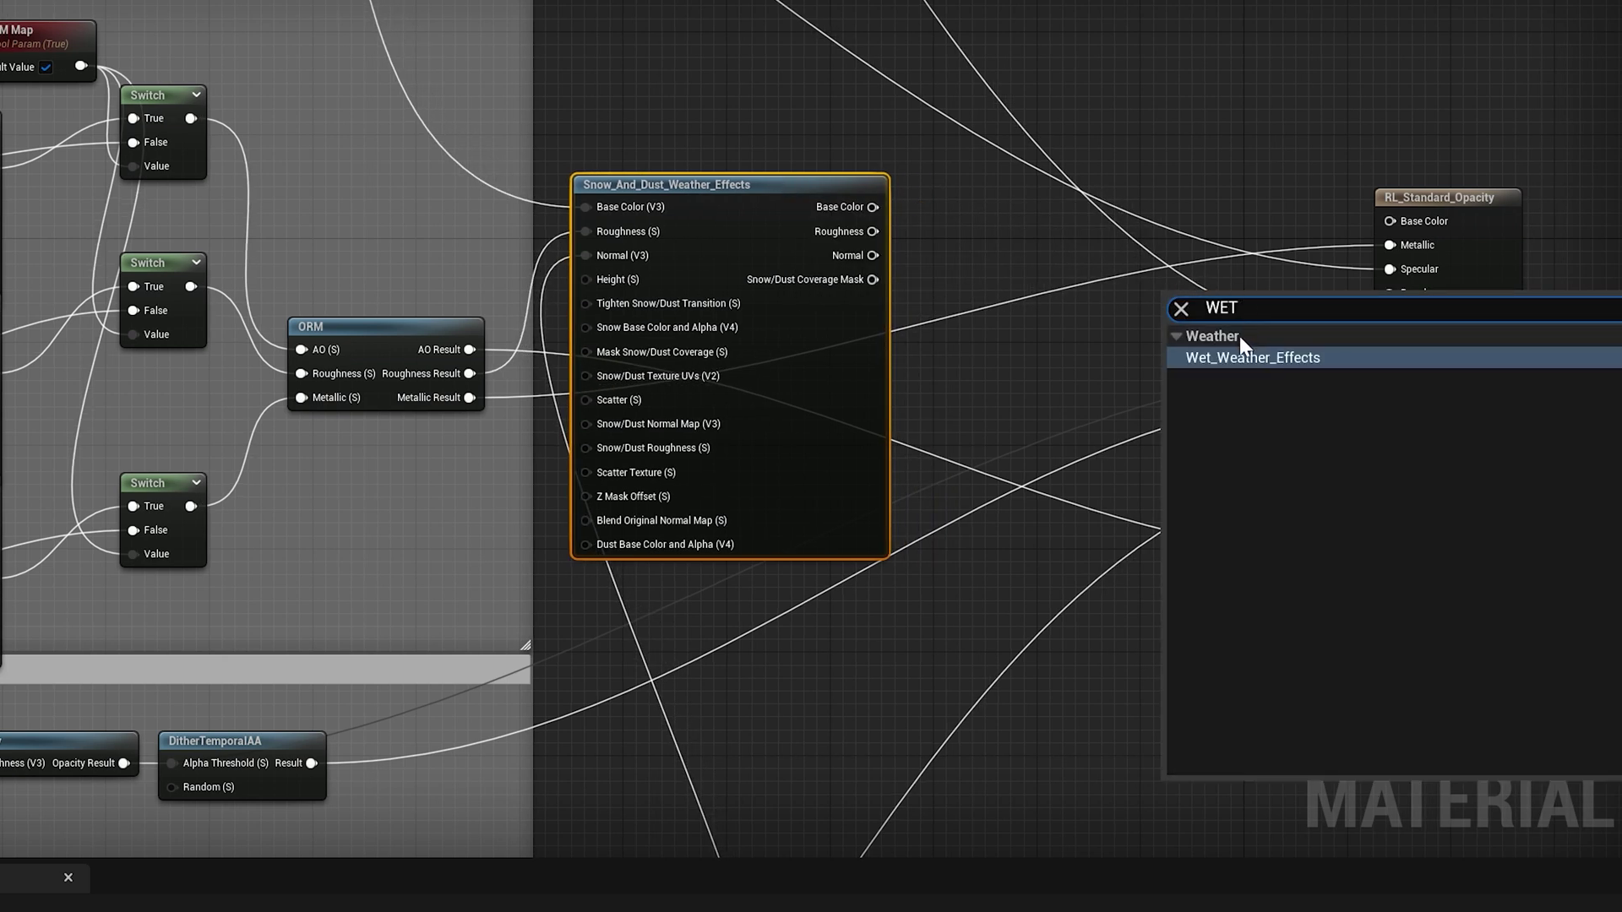
pyautogui.click(1238, 356)
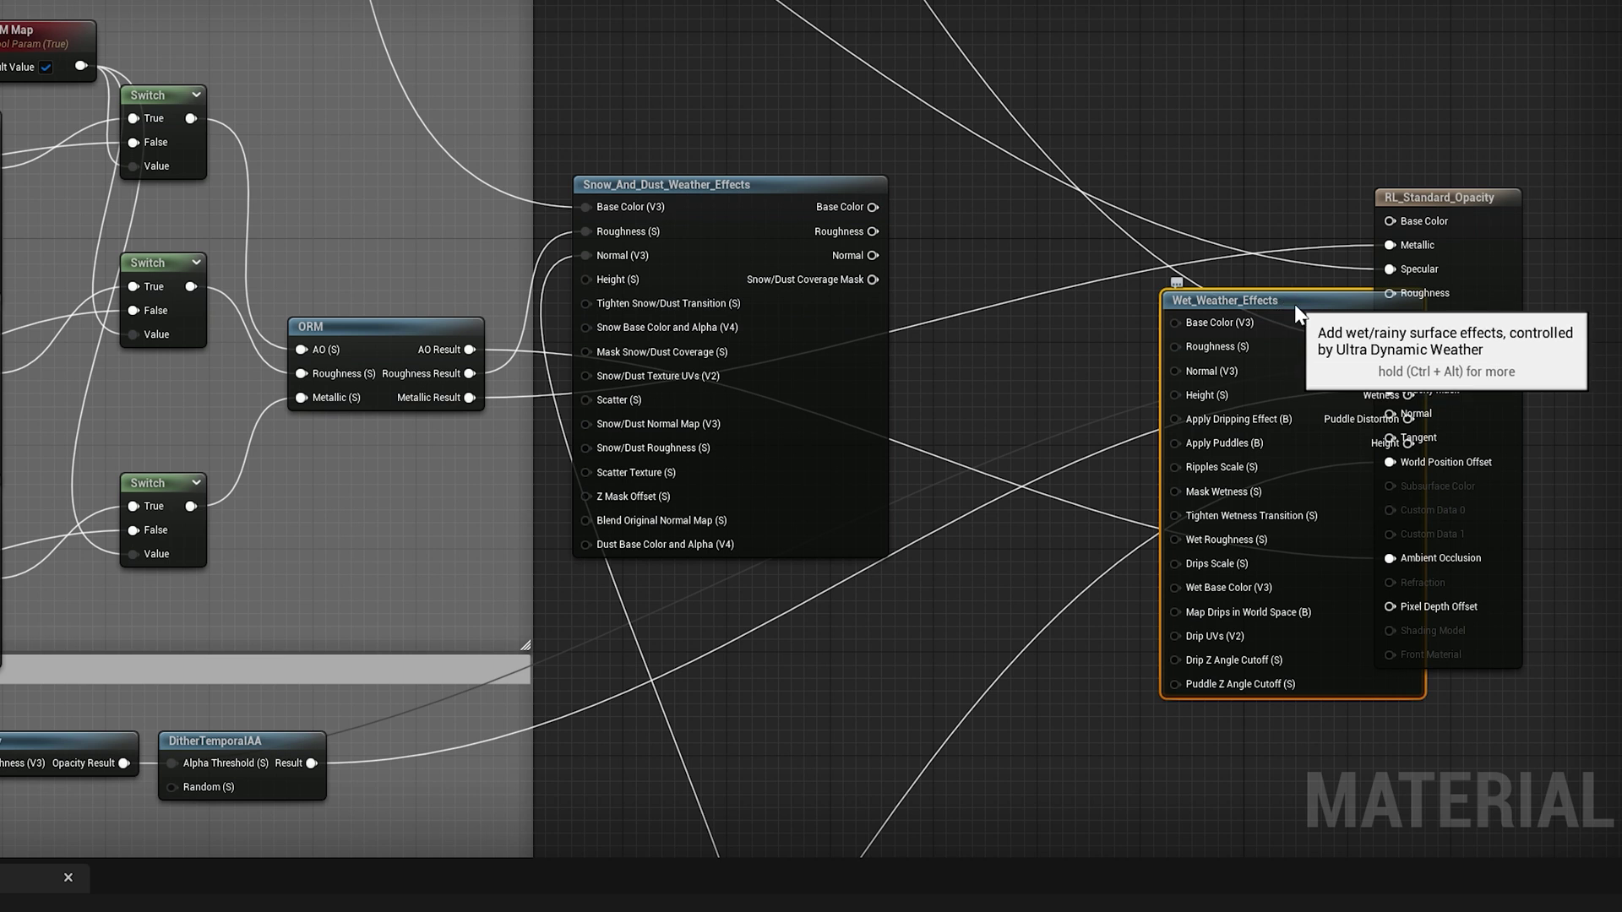
pyautogui.moveTo(1294, 305); pyautogui.dragTo(1120, 199)
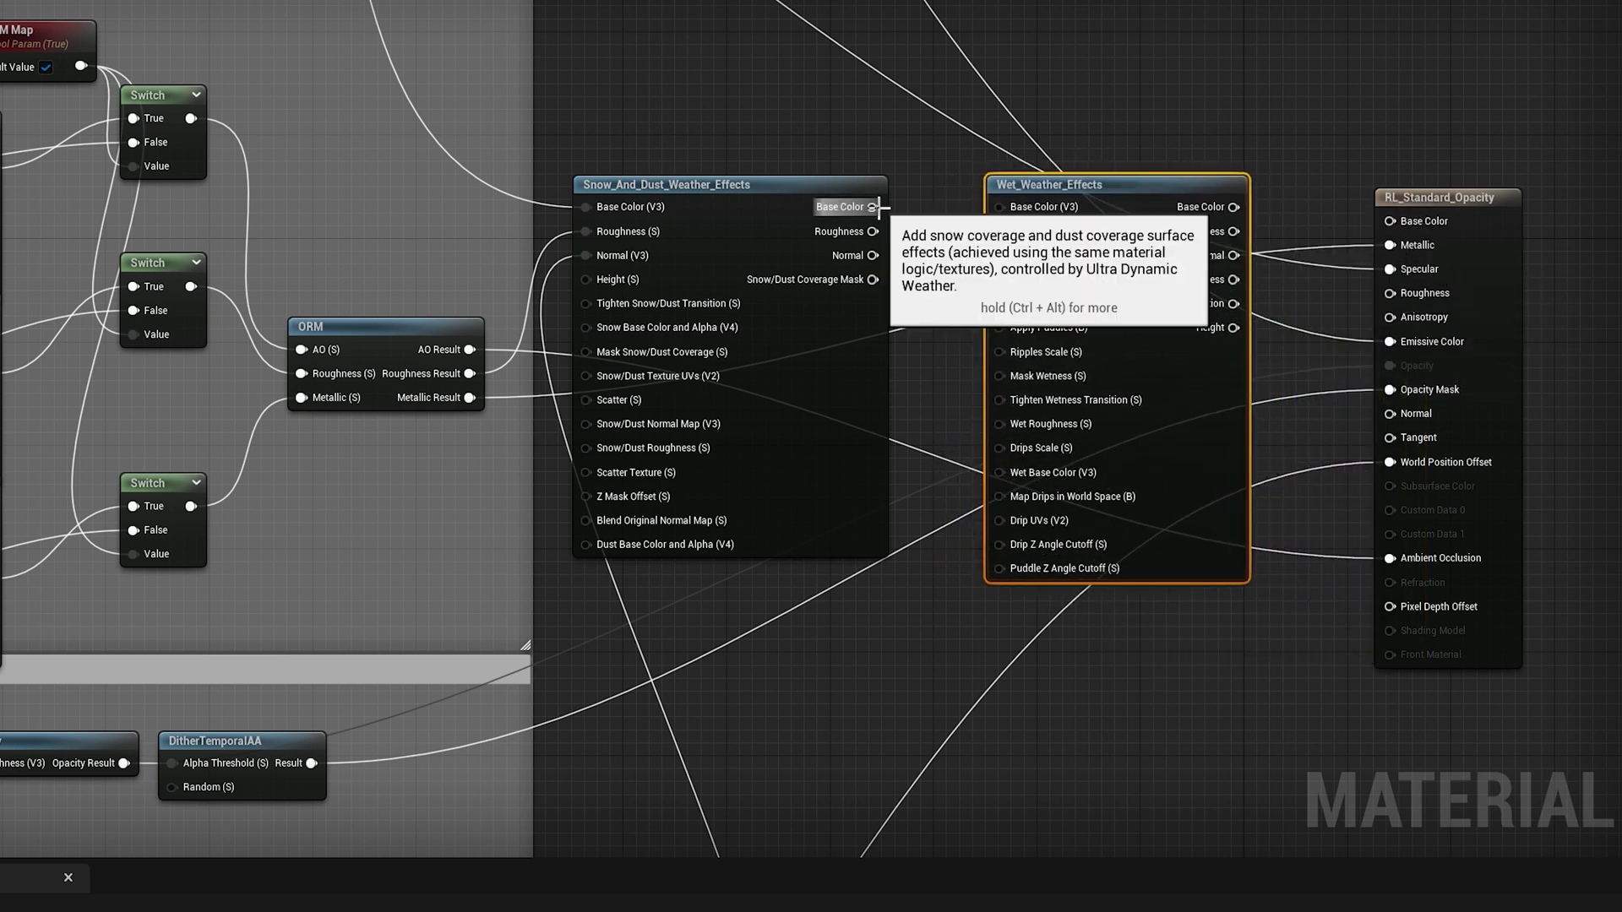
# - Connect the Base Color, Roughness and Normal outputs of Snow_And_Dust_Weather_Effects to the matching Wet_Weather_Effects inputs
pyautogui.moveTo(872, 207); pyautogui.dragTo(998, 211)
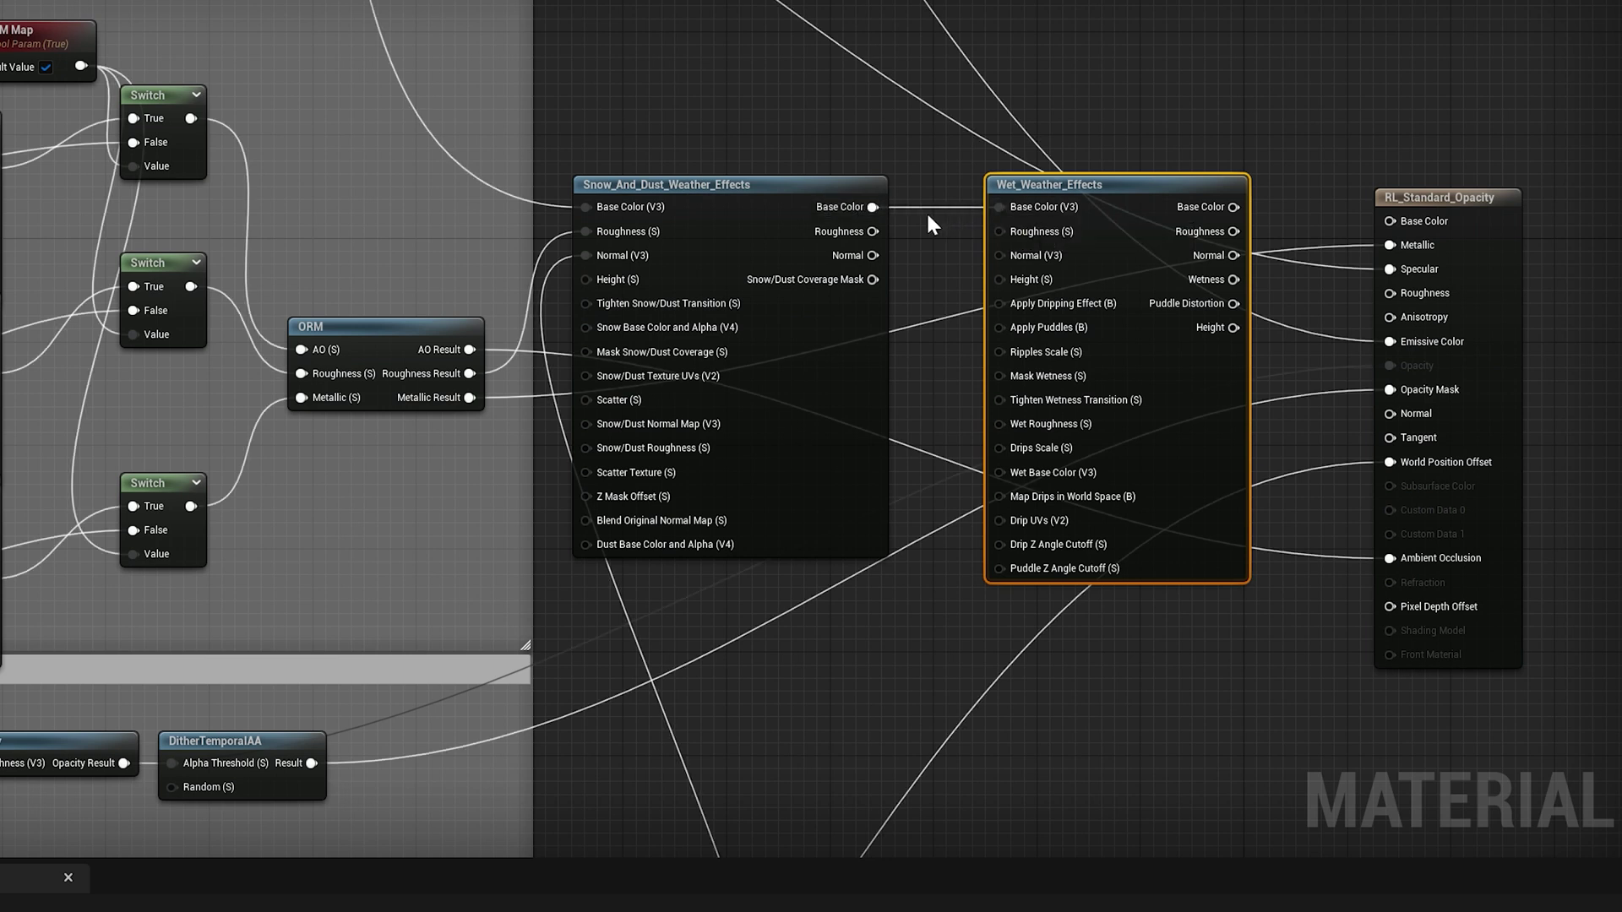
pyautogui.moveTo(883, 230); pyautogui.dragTo(925, 245)
pyautogui.moveTo(1030, 238); pyautogui.dragTo(1031, 238)
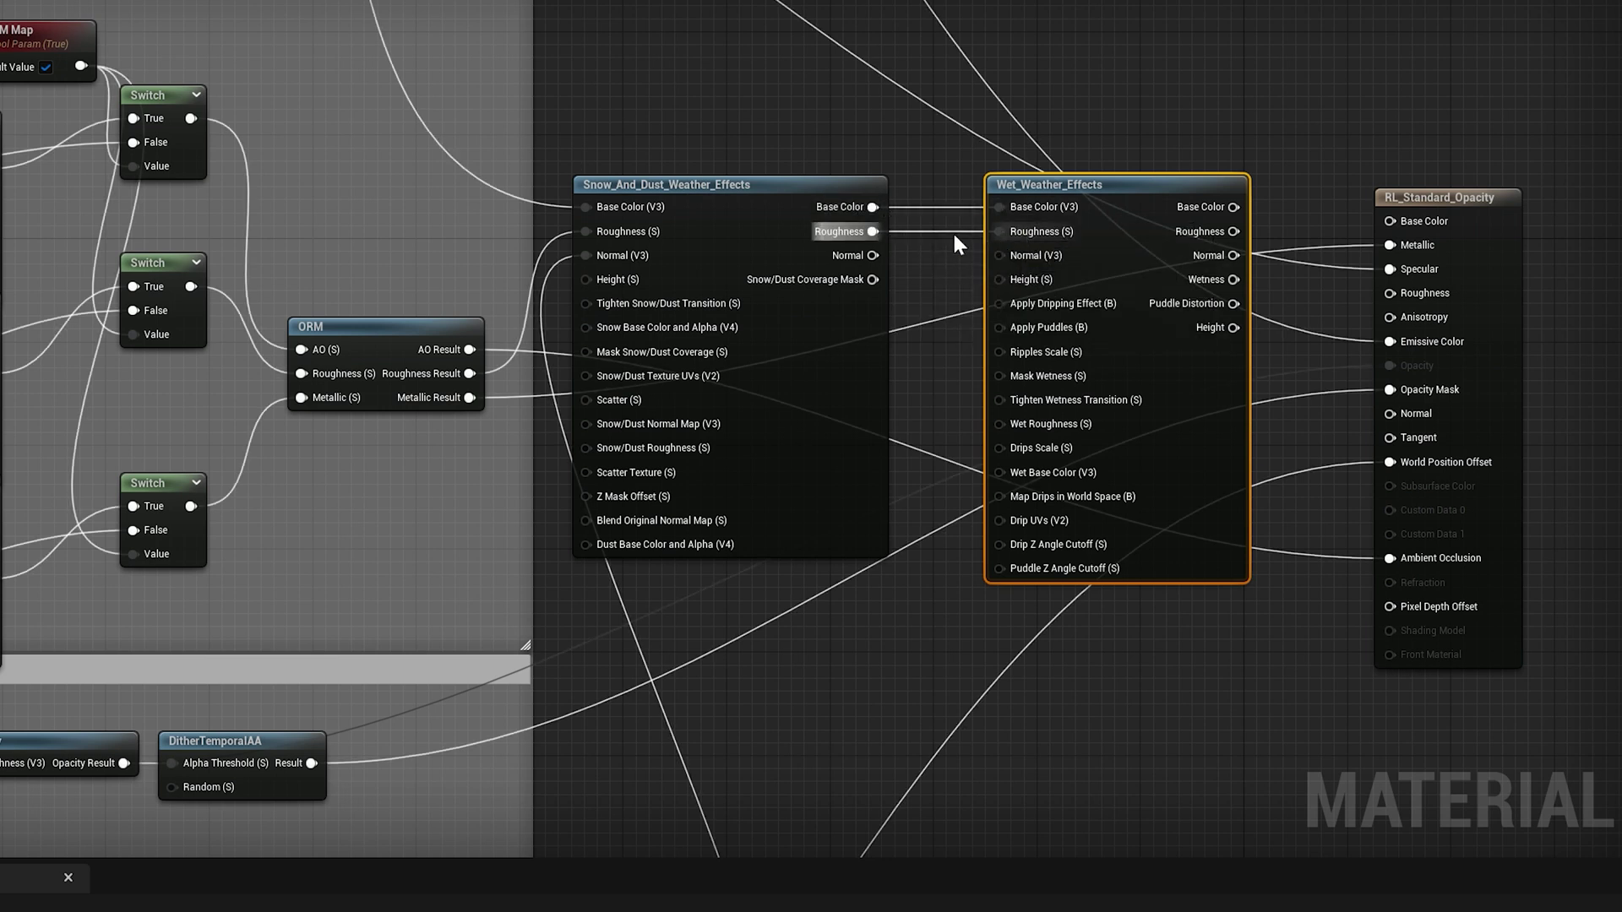
pyautogui.moveTo(881, 251); pyautogui.dragTo(1010, 255)
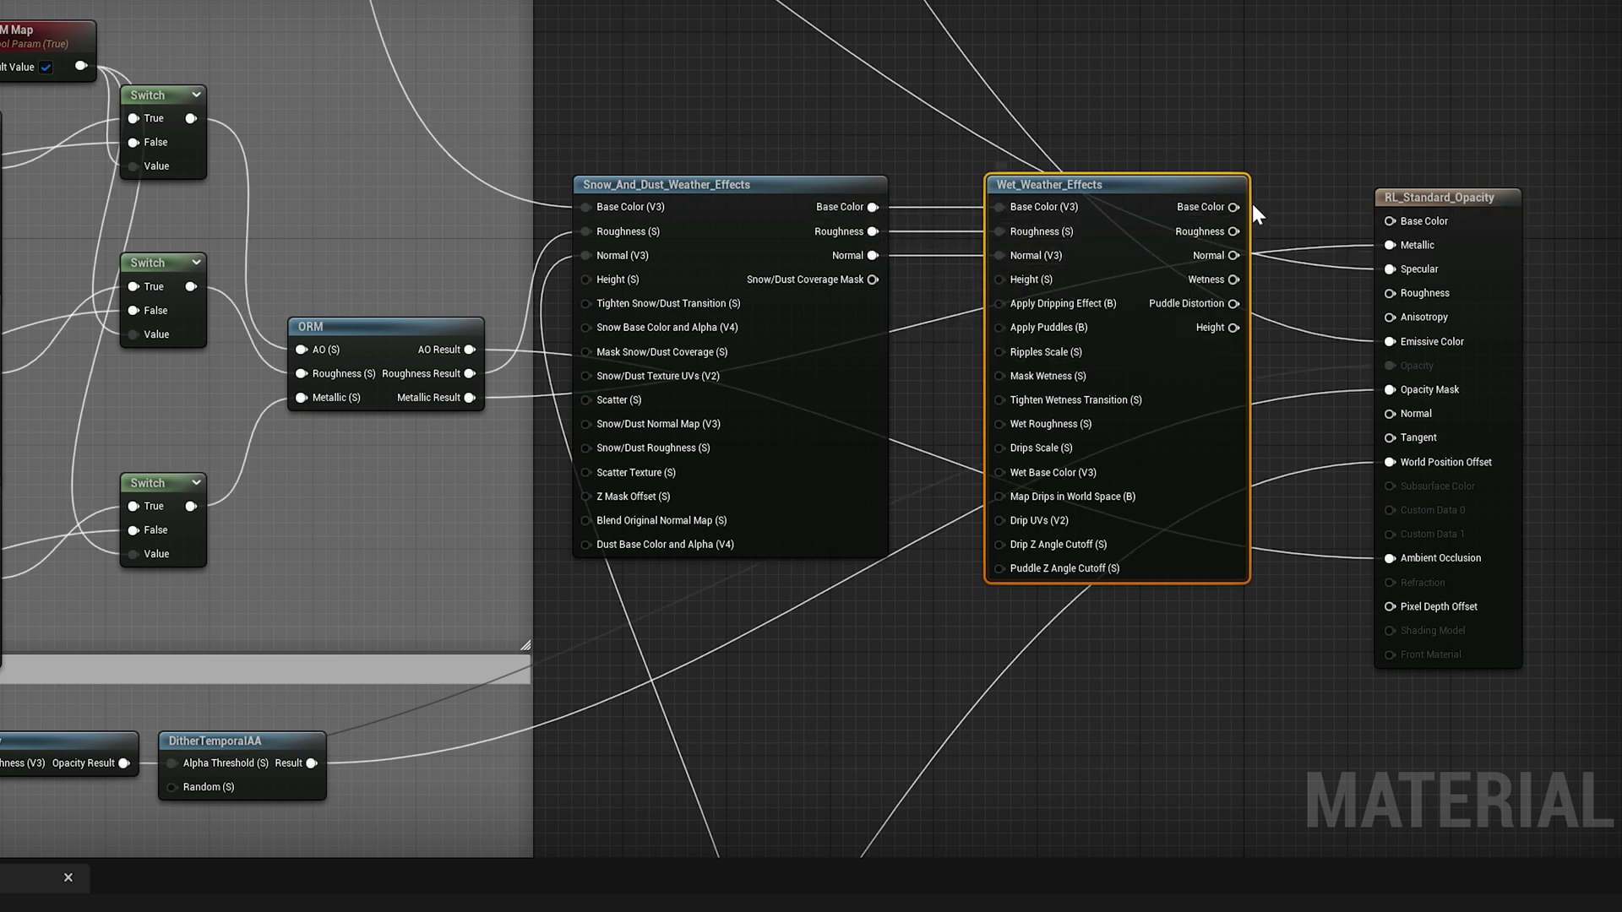
# - Connect the Base Color, Roughness and Normal outputs of Wet_Weather_Effects to the matching inputs of the RL_Standard_Opacity result node
pyautogui.moveTo(1243, 206); pyautogui.dragTo(1390, 221)
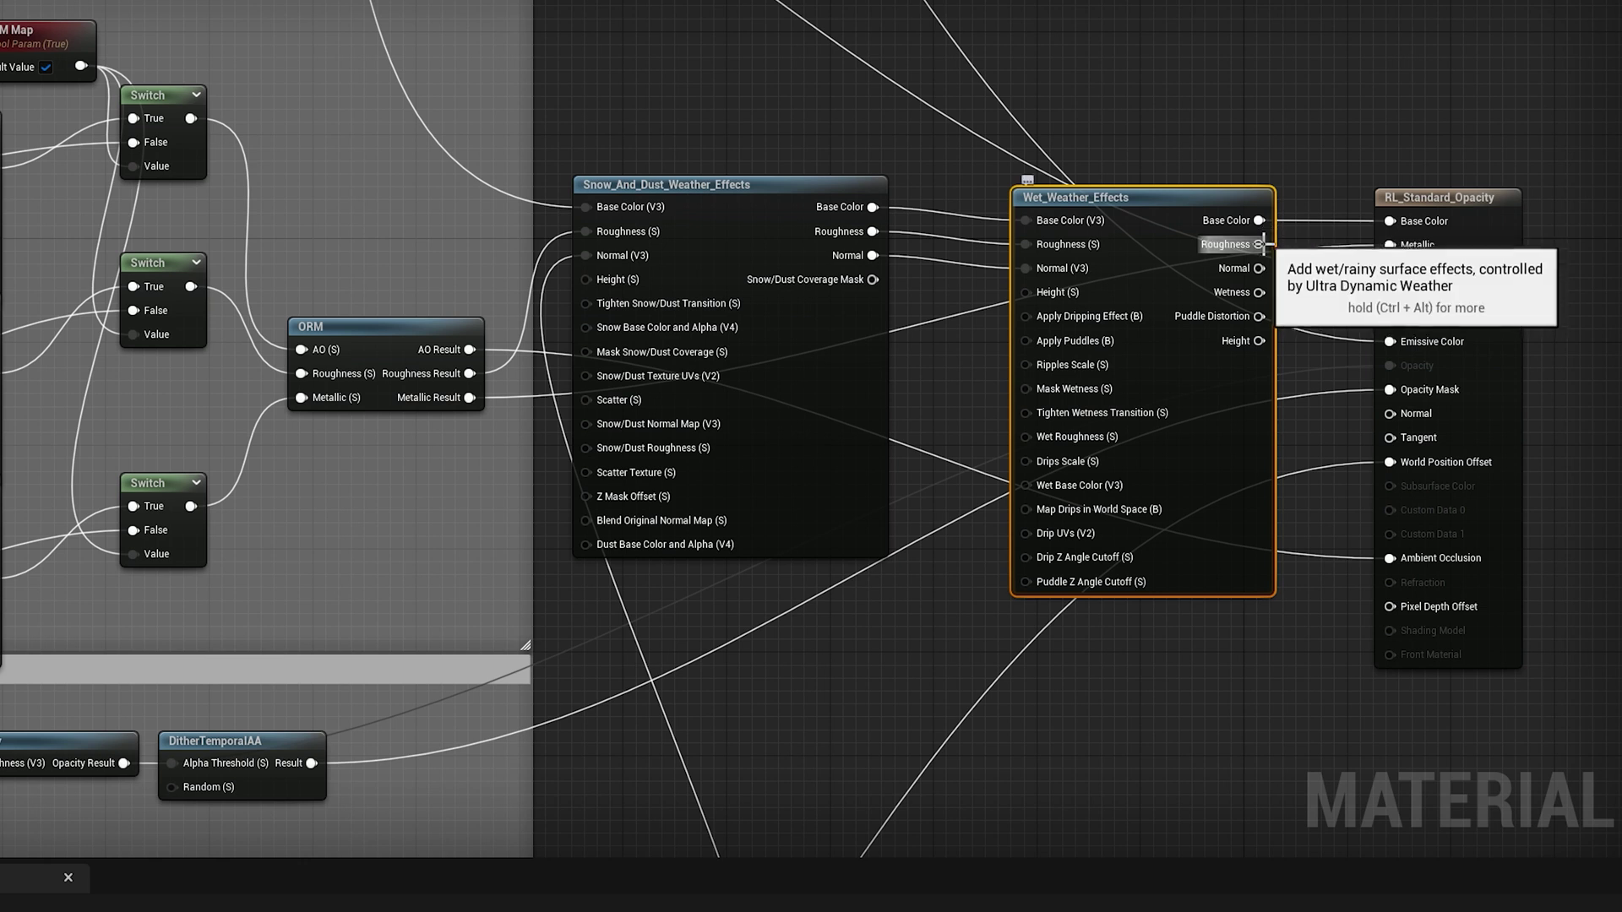
pyautogui.moveTo(1258, 244); pyautogui.dragTo(1270, 241)
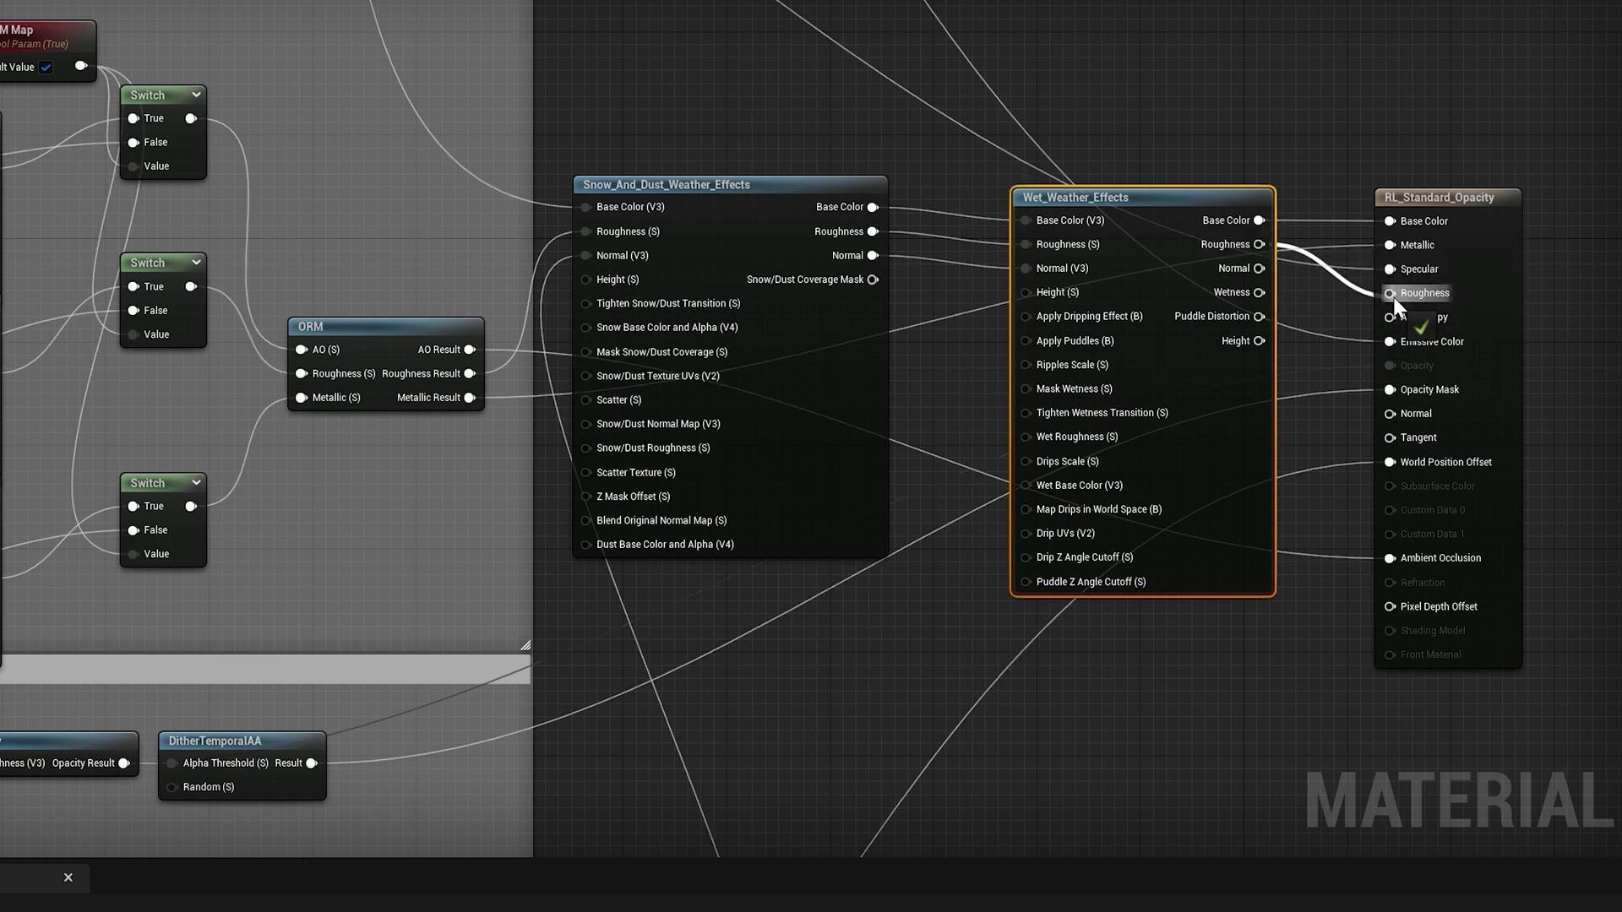
pyautogui.moveTo(1395, 305); pyautogui.dragTo(1392, 302)
pyautogui.moveTo(1259, 268); pyautogui.dragTo(1298, 300)
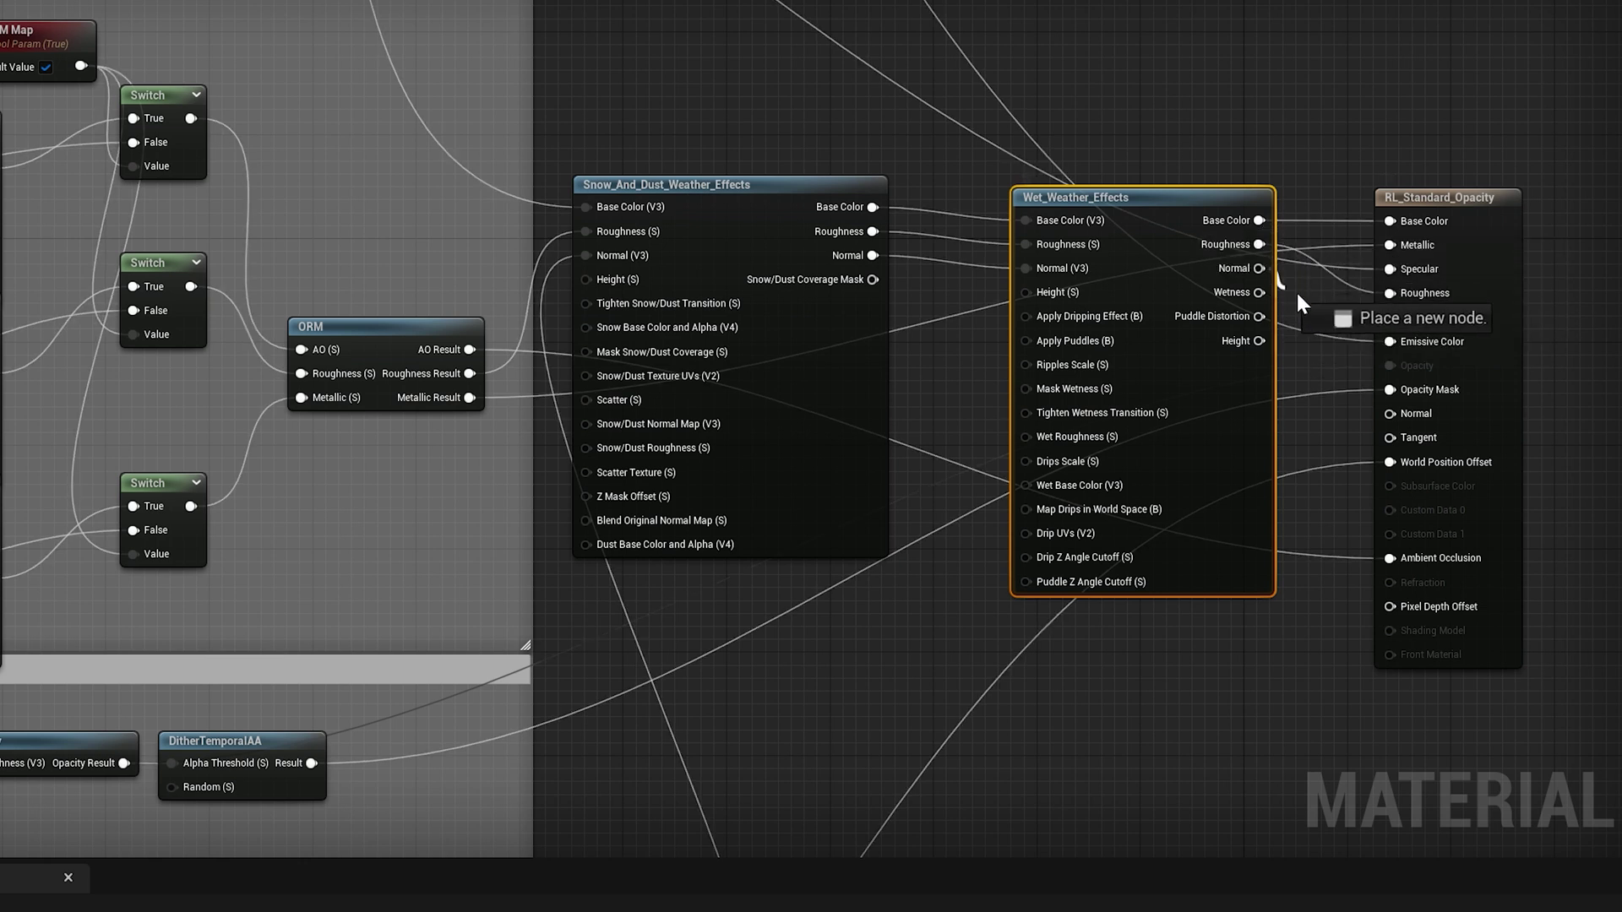
pyautogui.moveTo(1385, 408); pyautogui.dragTo(1386, 407)
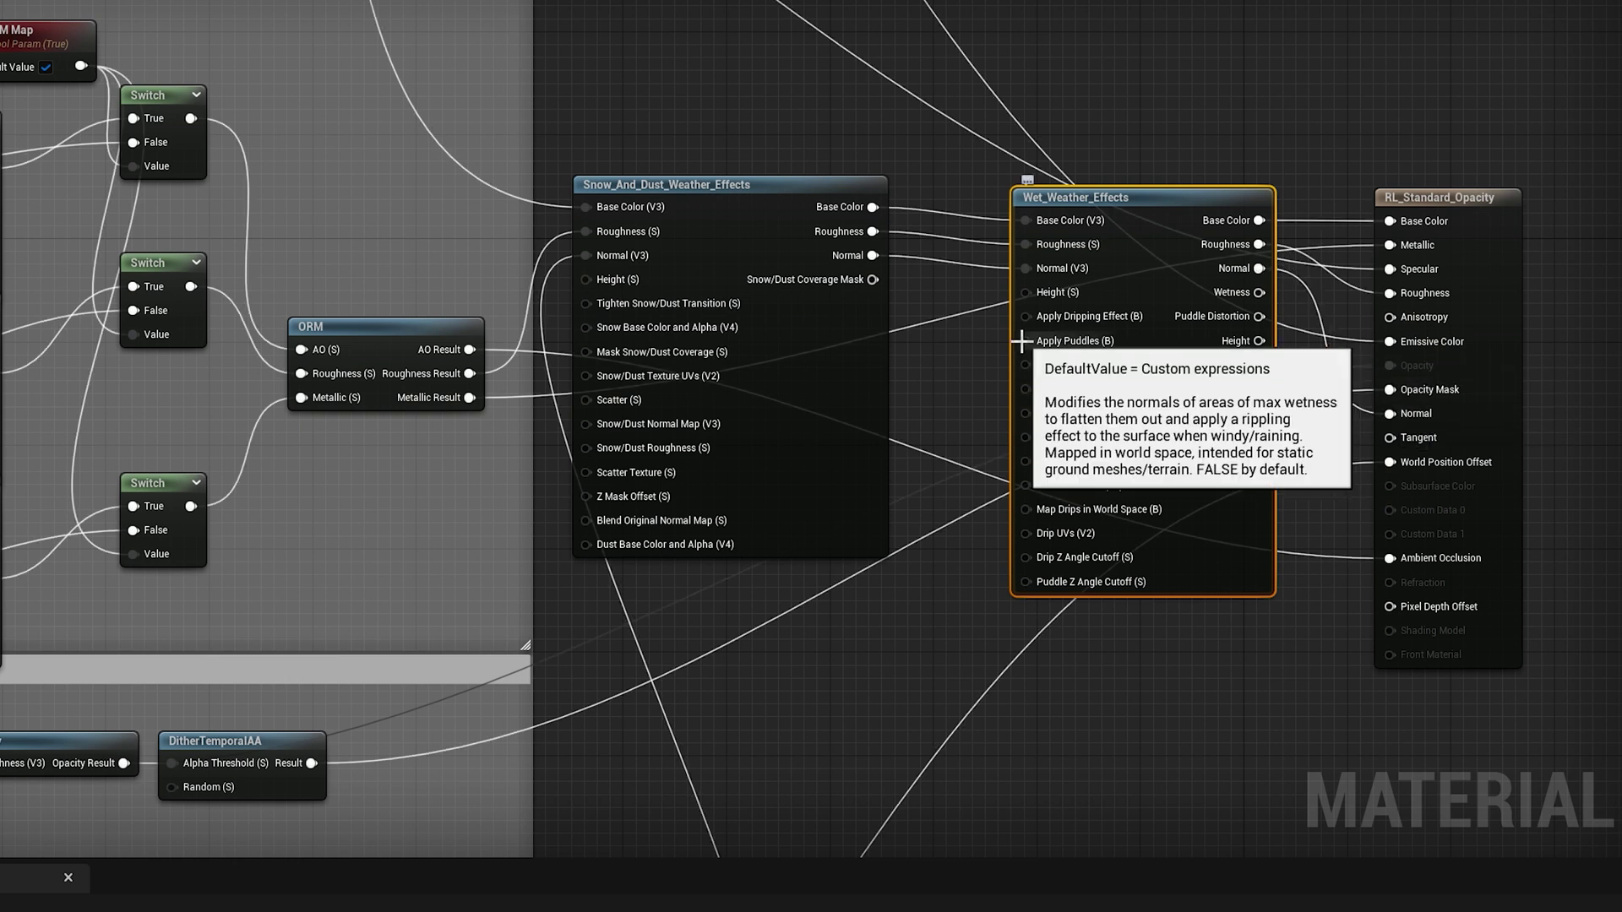
# - Add a StaticBool node wired to the Apply Puddles input of Wet_Weather_Effects
pyautogui.moveTo(1027, 341); pyautogui.dragTo(963, 419)
pyautogui.moveTo(940, 610); pyautogui.dragTo(940, 605)
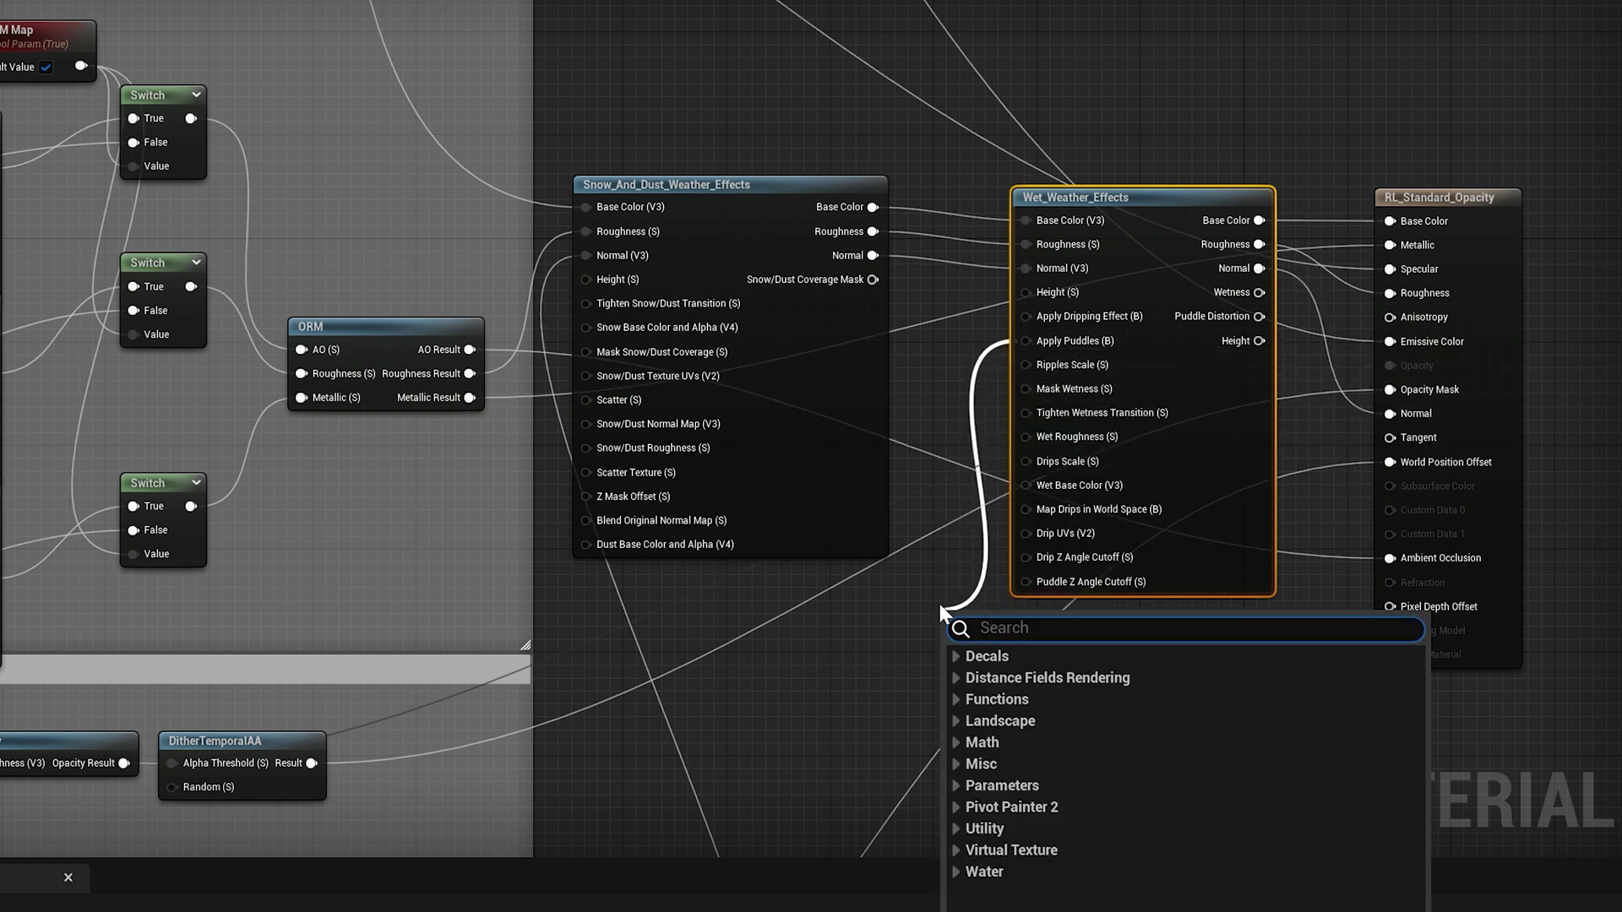
pyautogui.write('BO')
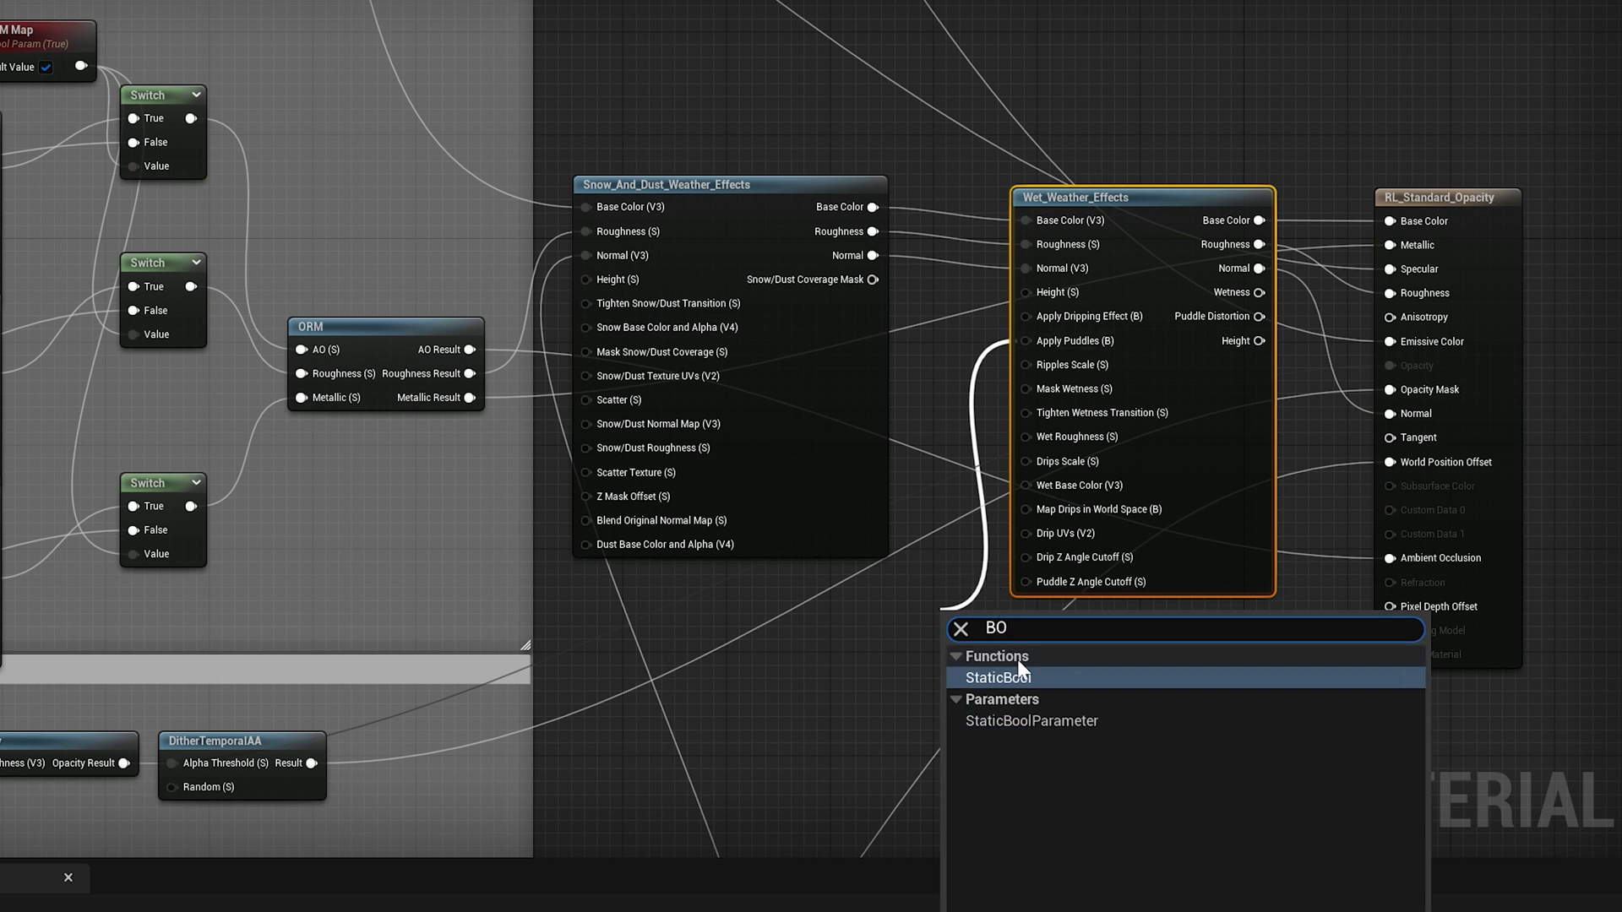
pyautogui.click(1016, 666)
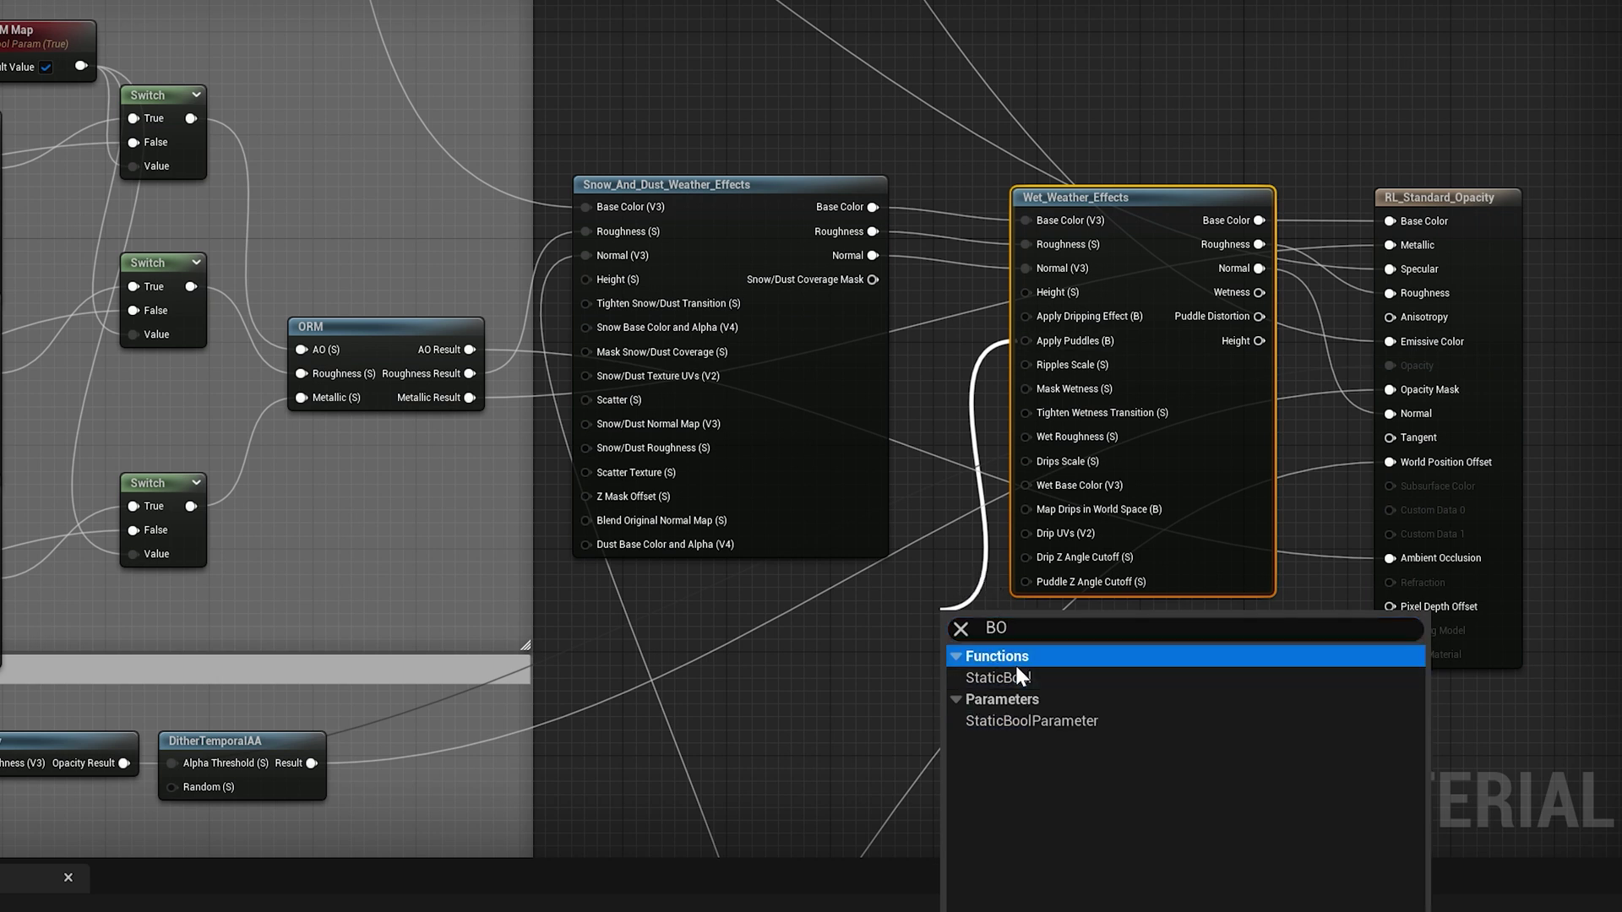
pyautogui.click(1013, 673)
pyautogui.click(1015, 679)
# - Connect the Static Bool to Apply Dripping Effect as well, set it to True and place it below Snow_And_Dust_Weather_Effects
pyautogui.moveTo(1010, 616); pyautogui.dragTo(877, 614)
pyautogui.moveTo(1025, 316); pyautogui.dragTo(922, 639)
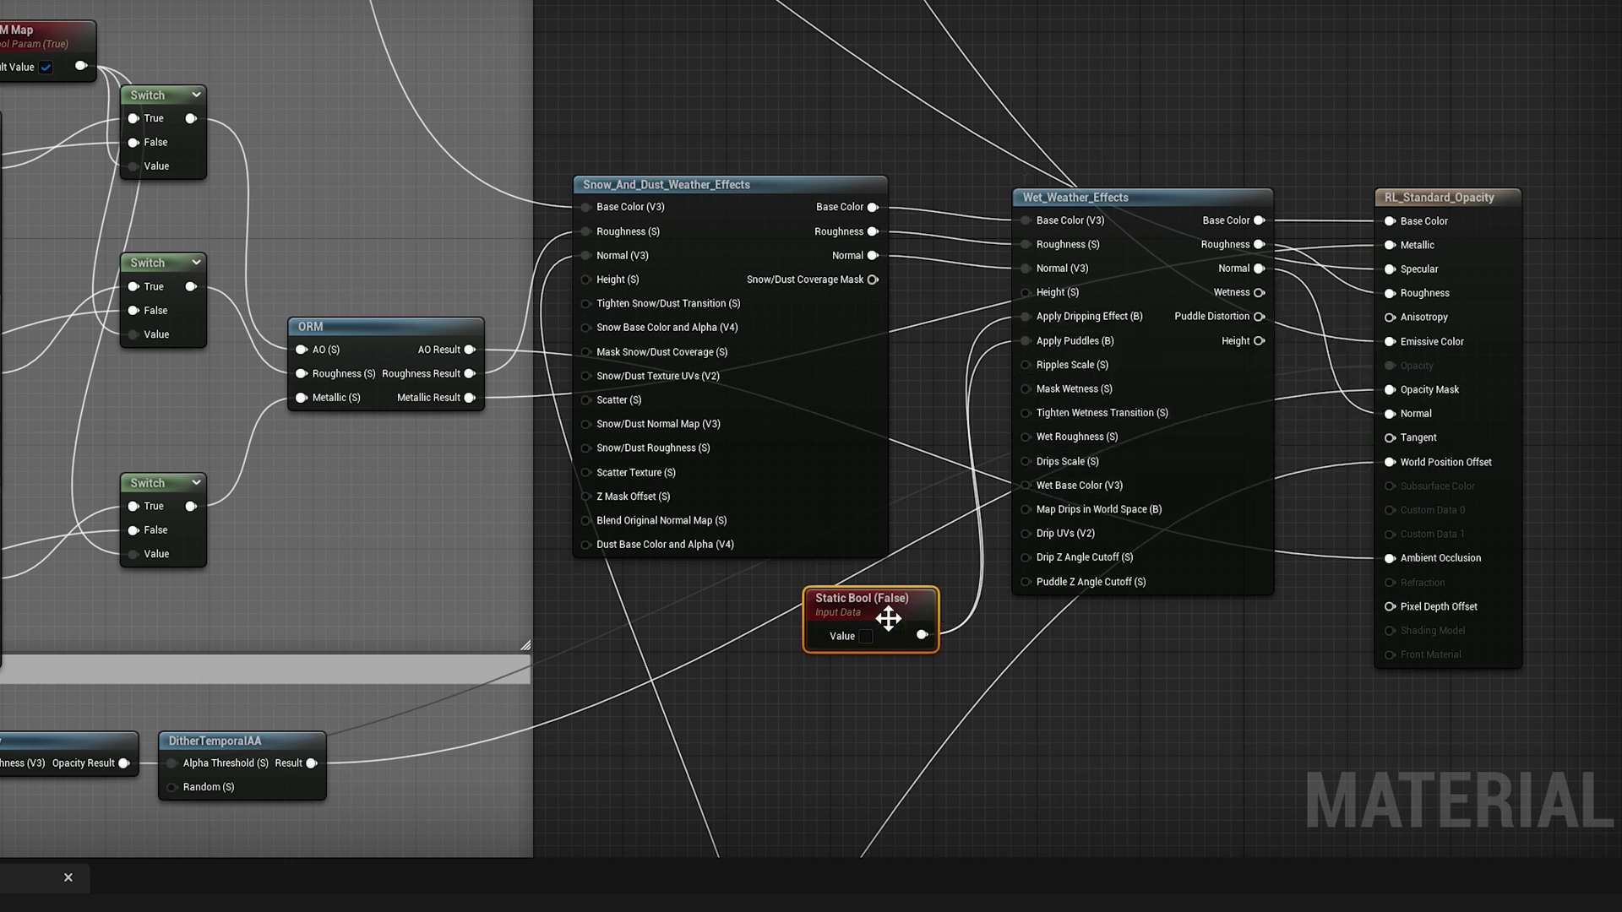
pyautogui.moveTo(848, 597); pyautogui.dragTo(799, 601)
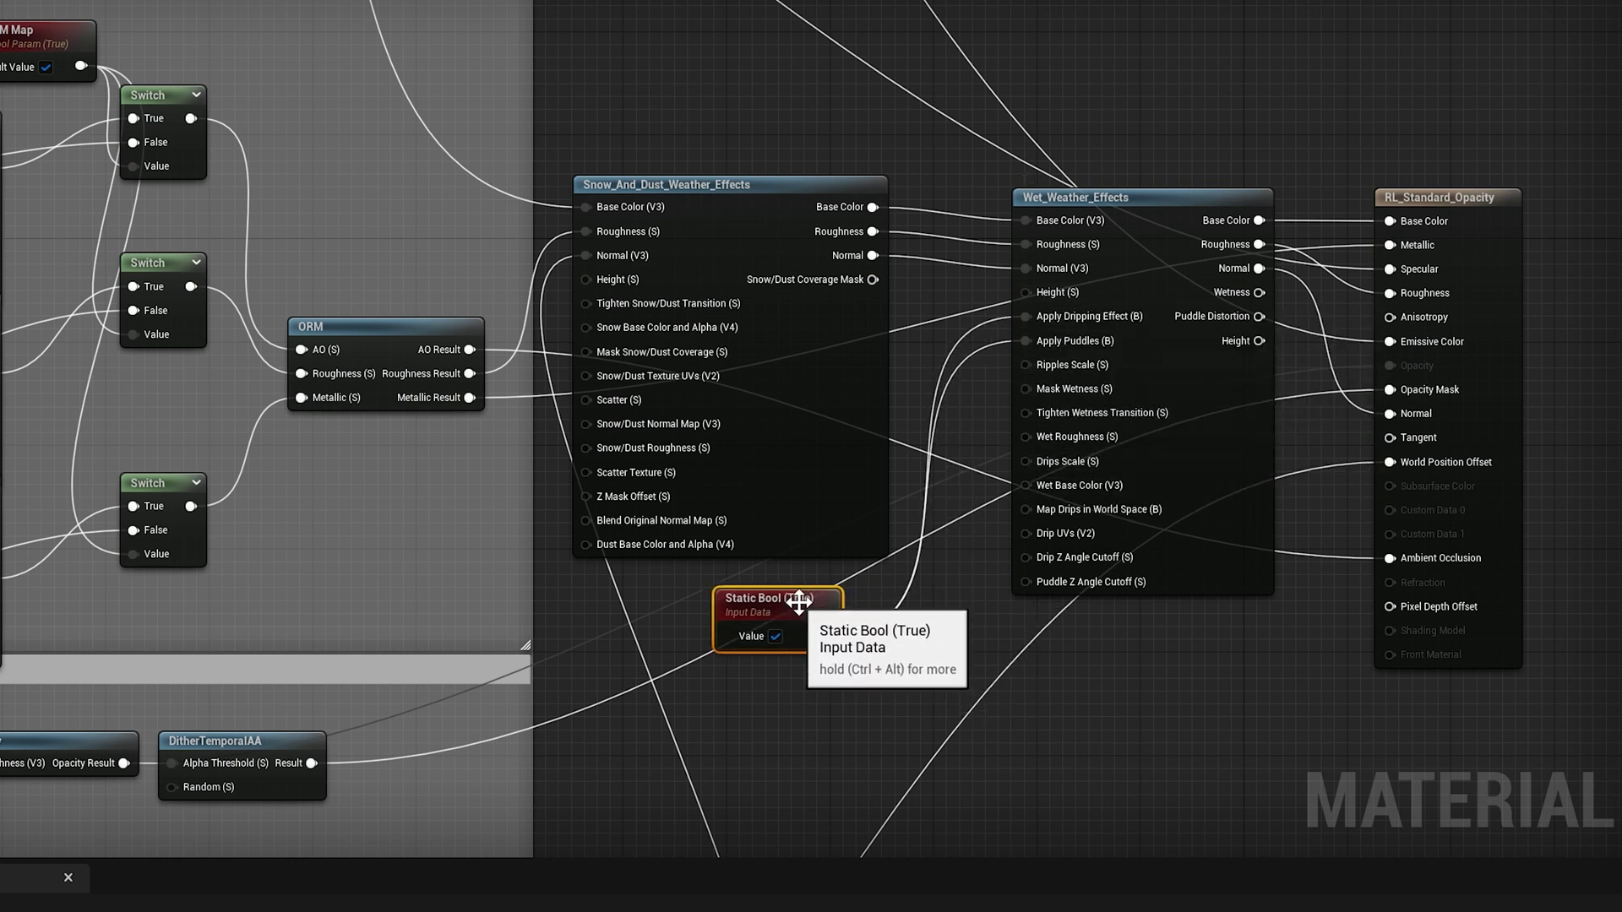
# - Add a constant node with value 1.0 beside the Static Bool and connect it to the Mask Wetness input of Wet_Weather_Effects
pyautogui.click(901, 674)
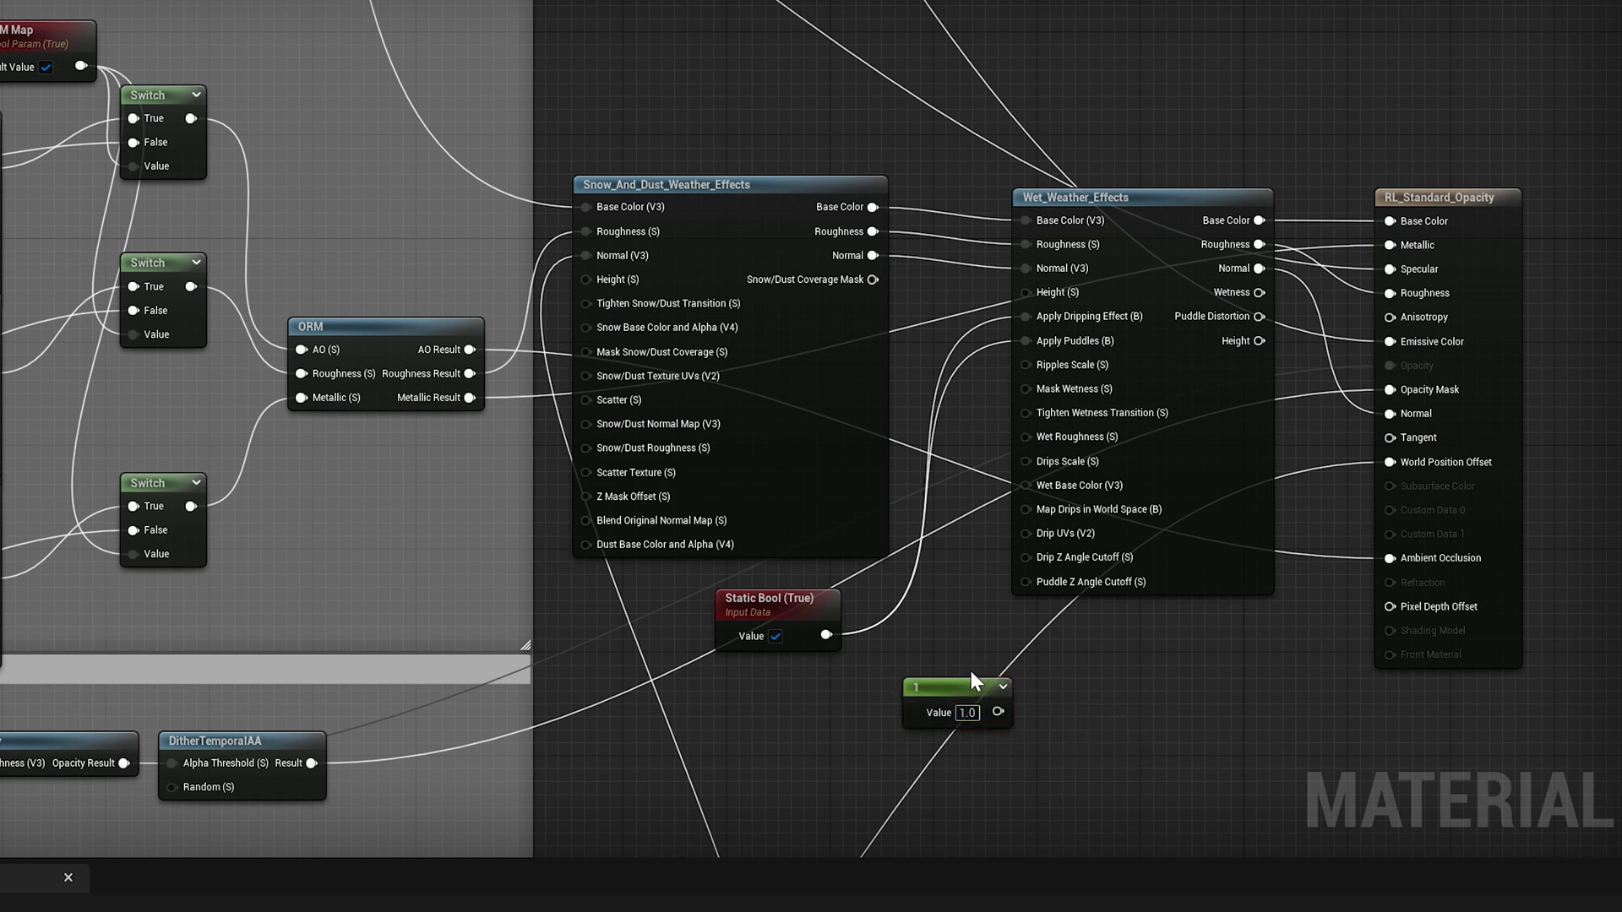
pyautogui.moveTo(971, 686); pyautogui.dragTo(947, 640)
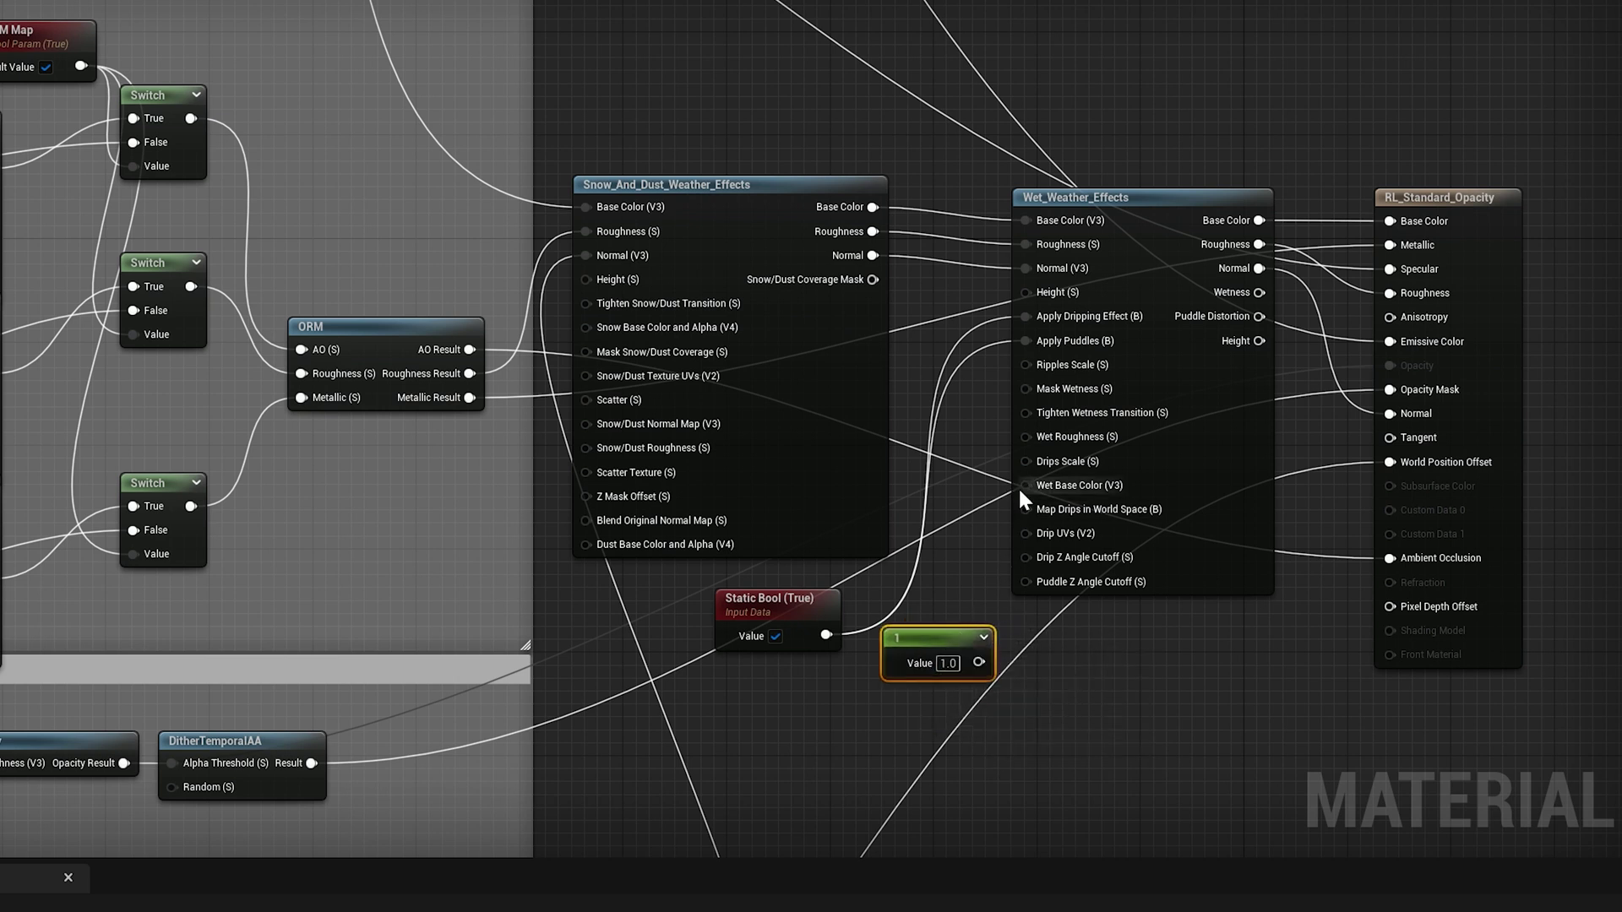
pyautogui.moveTo(1024, 389); pyautogui.dragTo(983, 576)
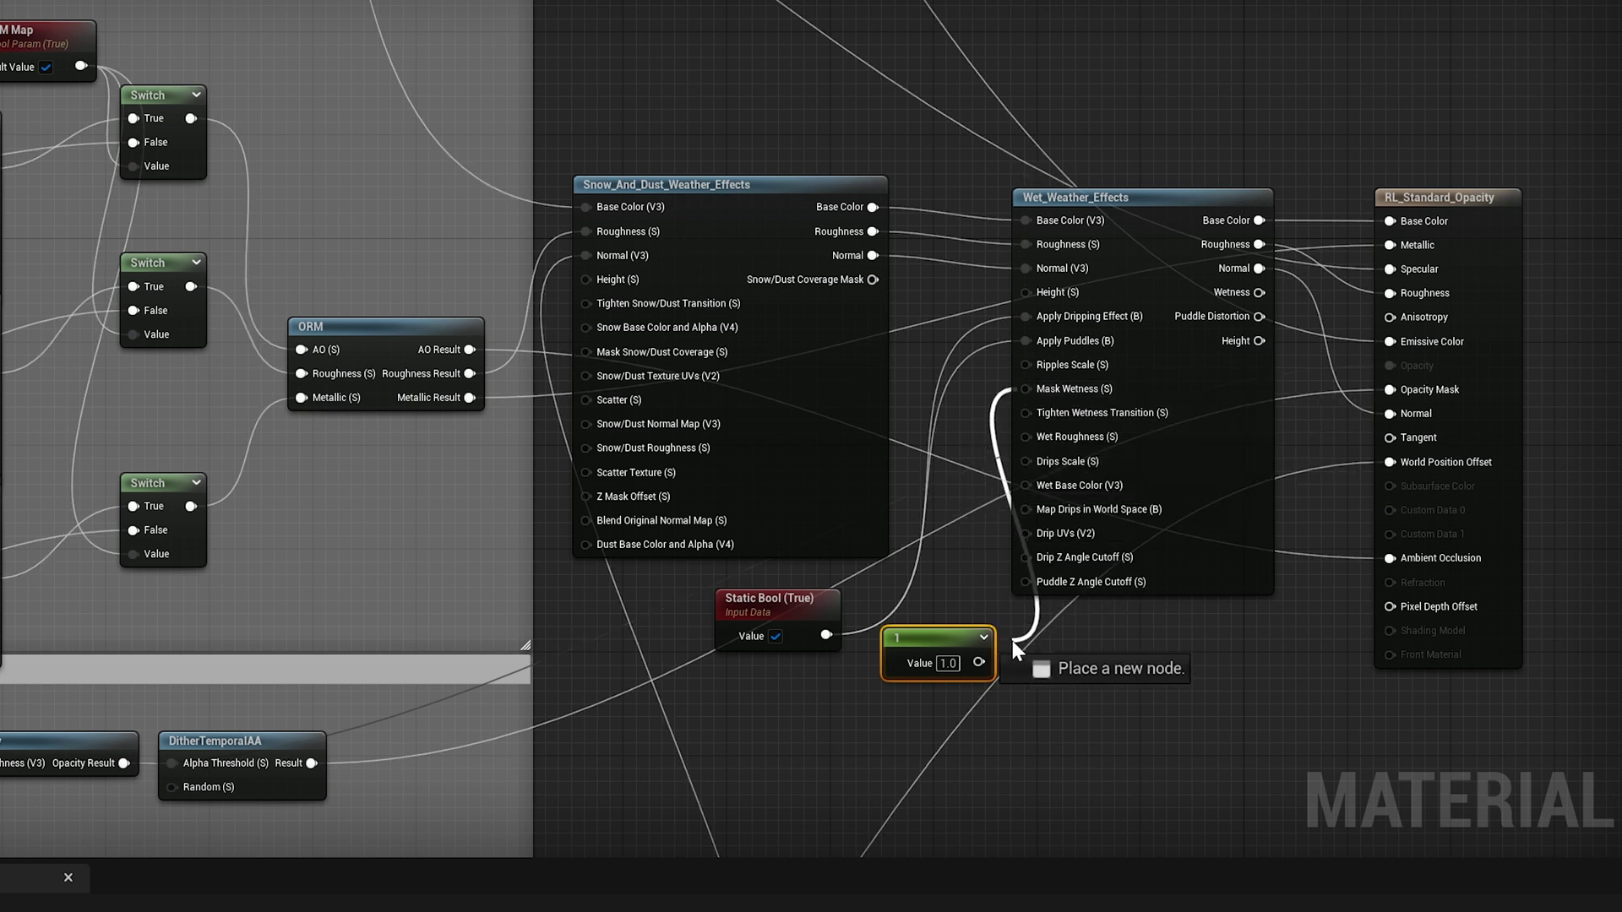
pyautogui.moveTo(1011, 640); pyautogui.dragTo(987, 657)
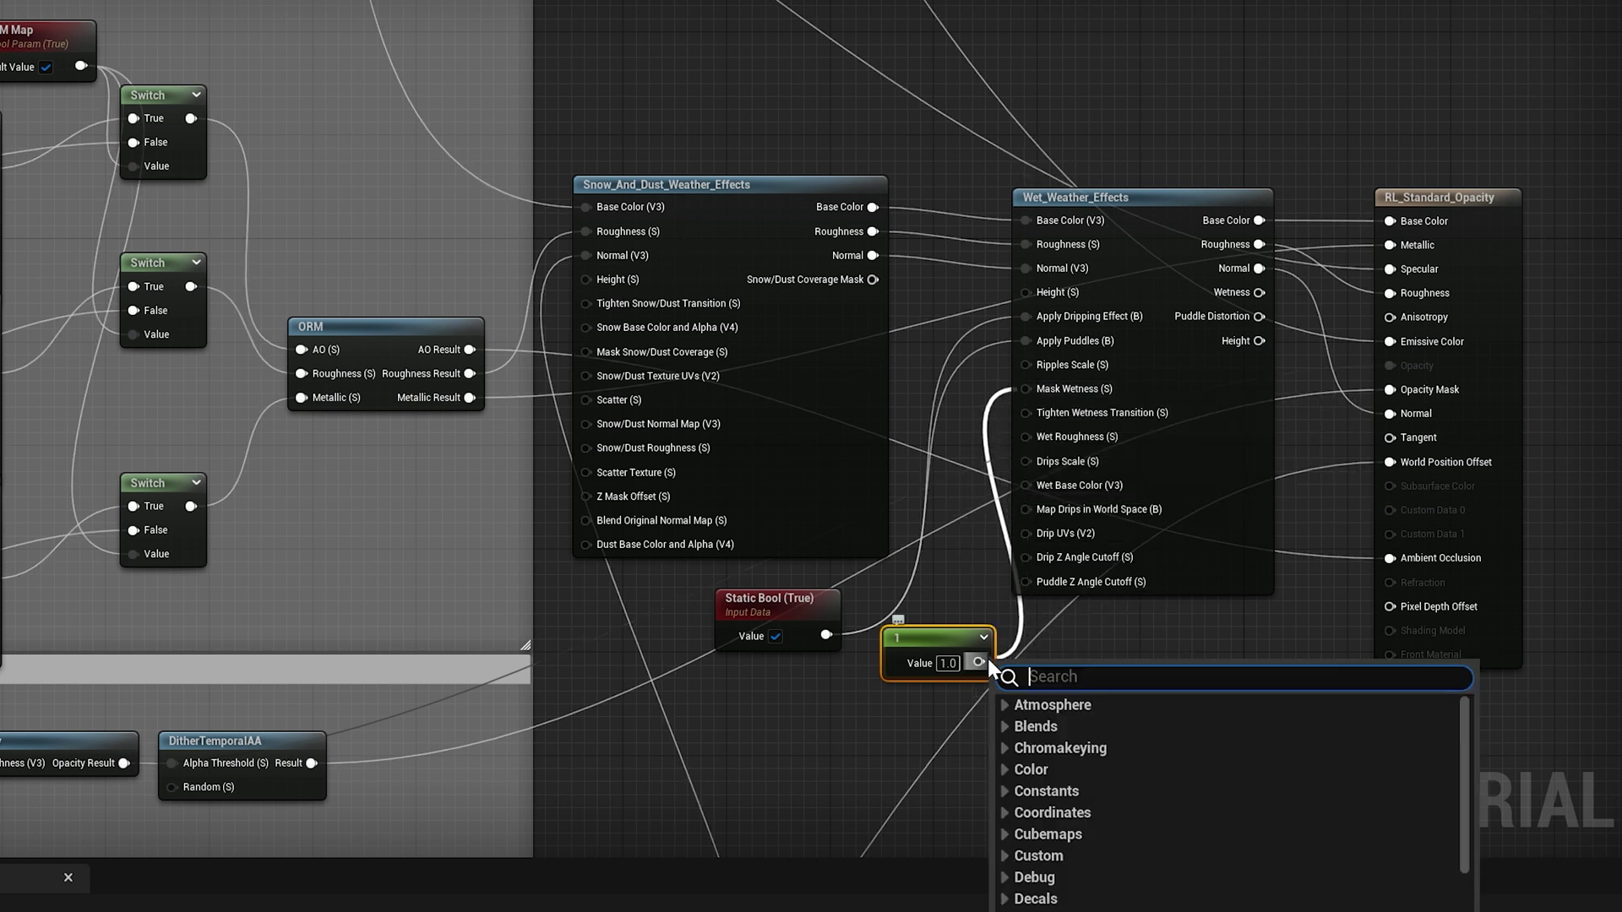
pyautogui.click(1037, 387)
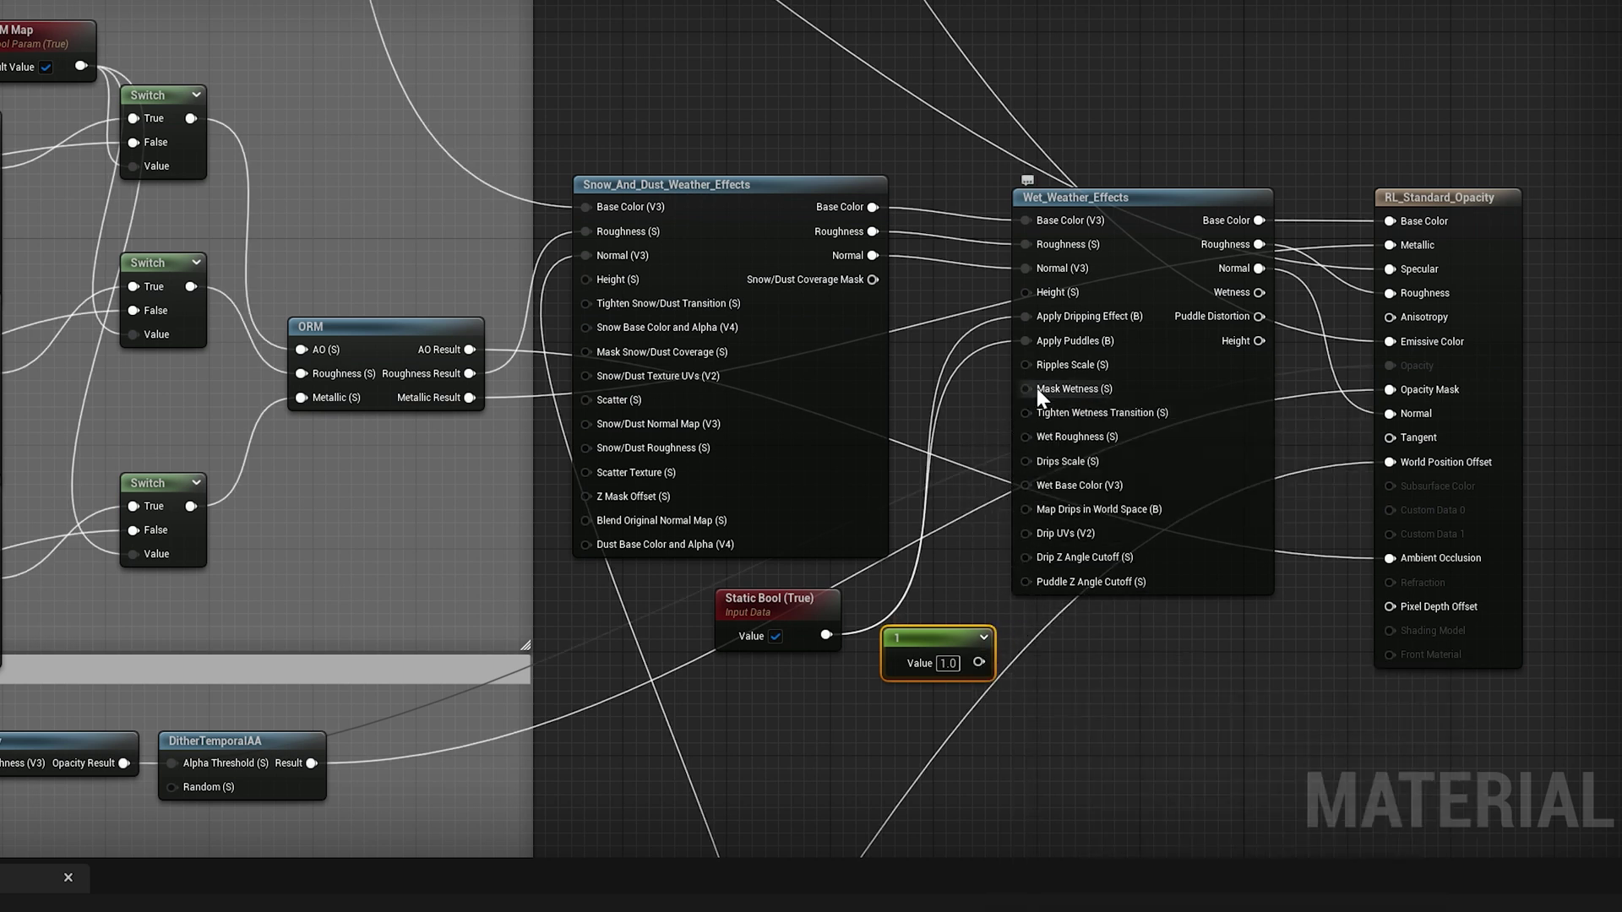
pyautogui.moveTo(1036, 387); pyautogui.dragTo(903, 706)
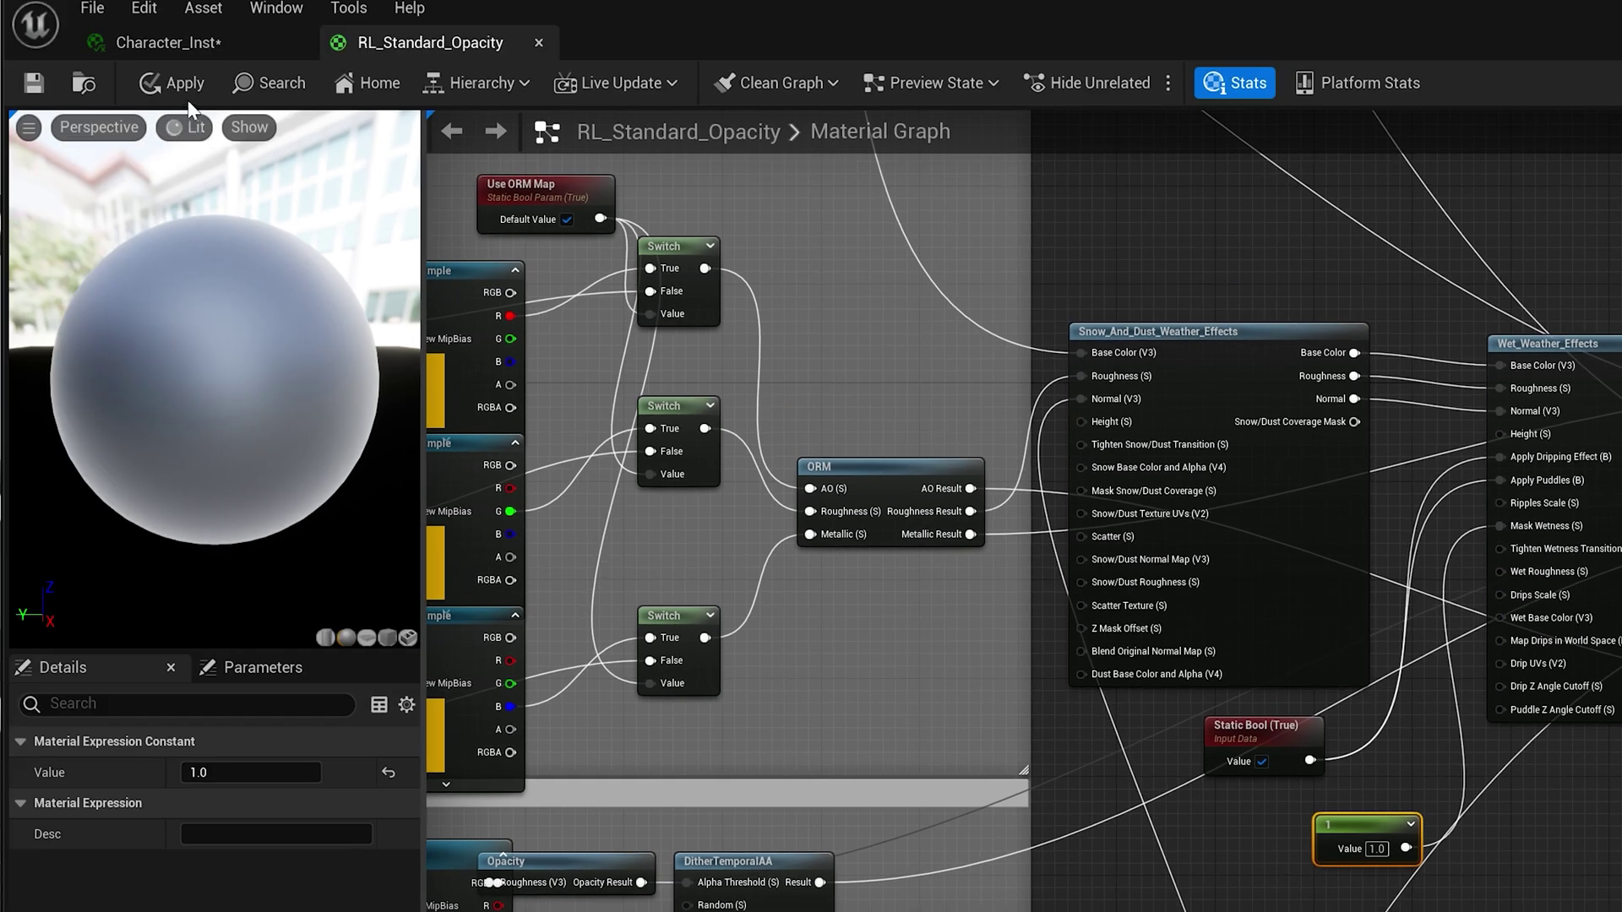
# - Apply the changes to the RL_Standard_Opacity material and close the material editor
pyautogui.click(185, 83)
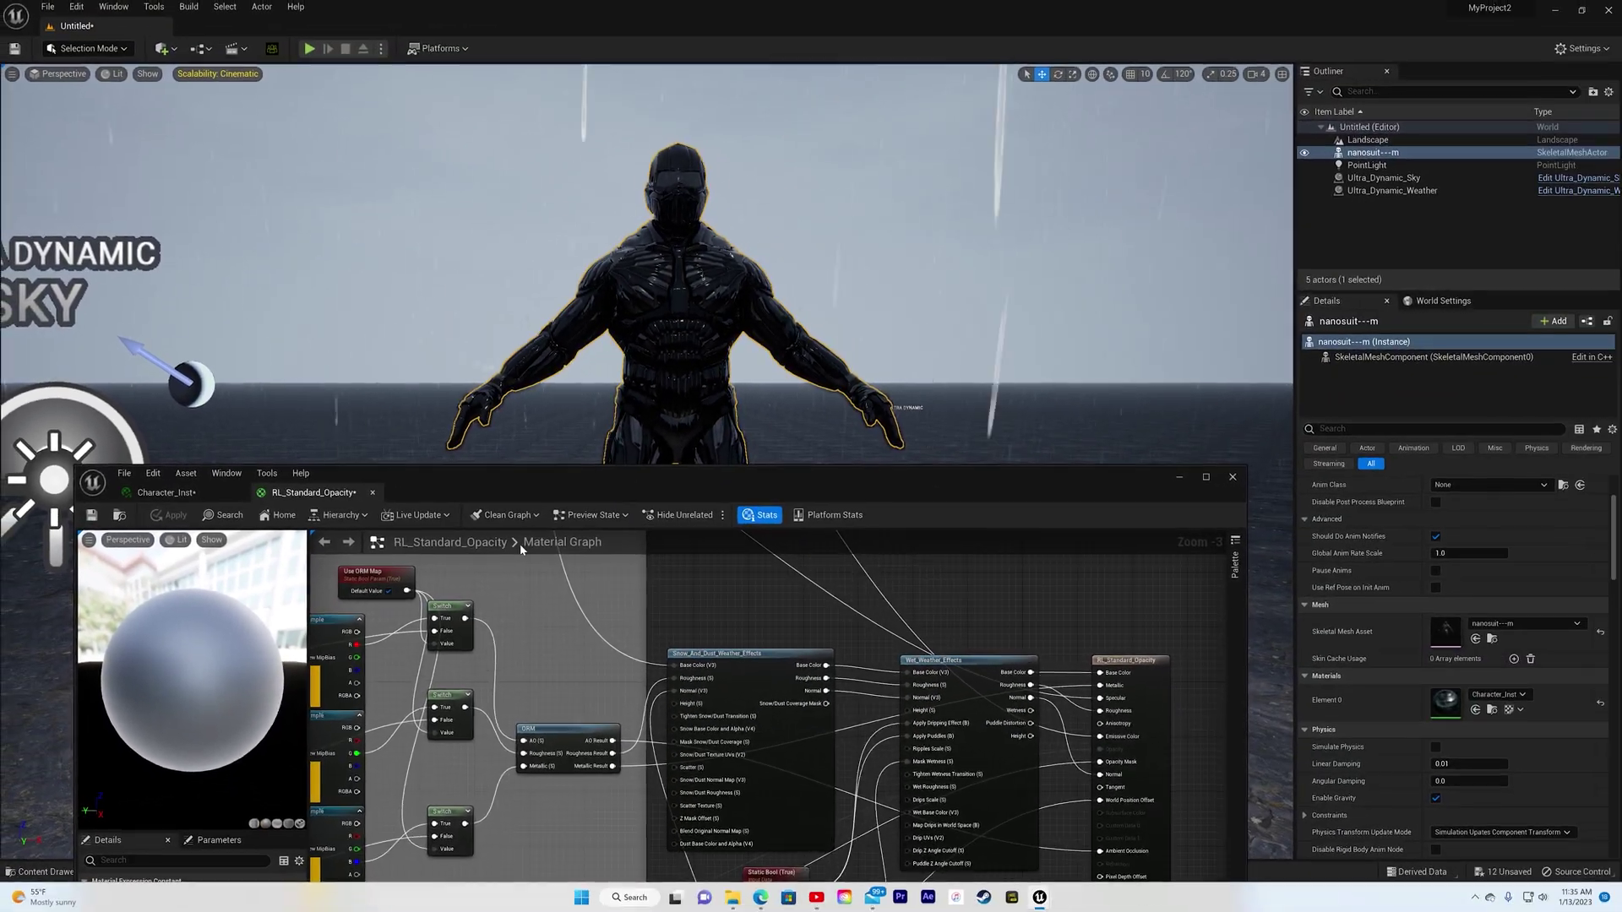
pyautogui.click(66, 557)
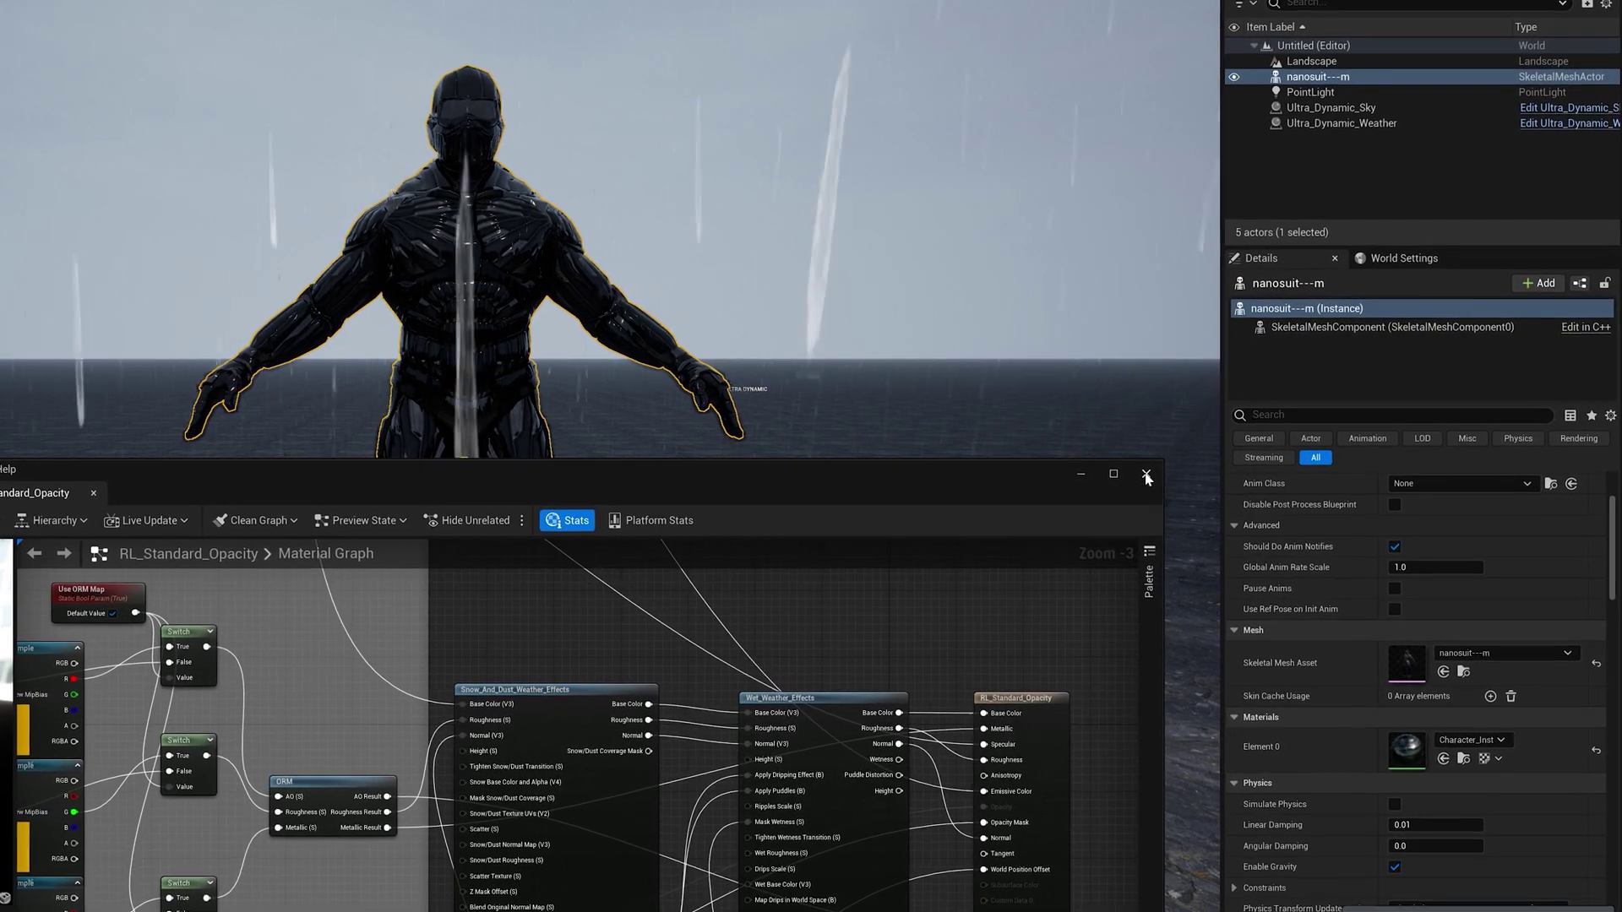
pyautogui.click(1152, 474)
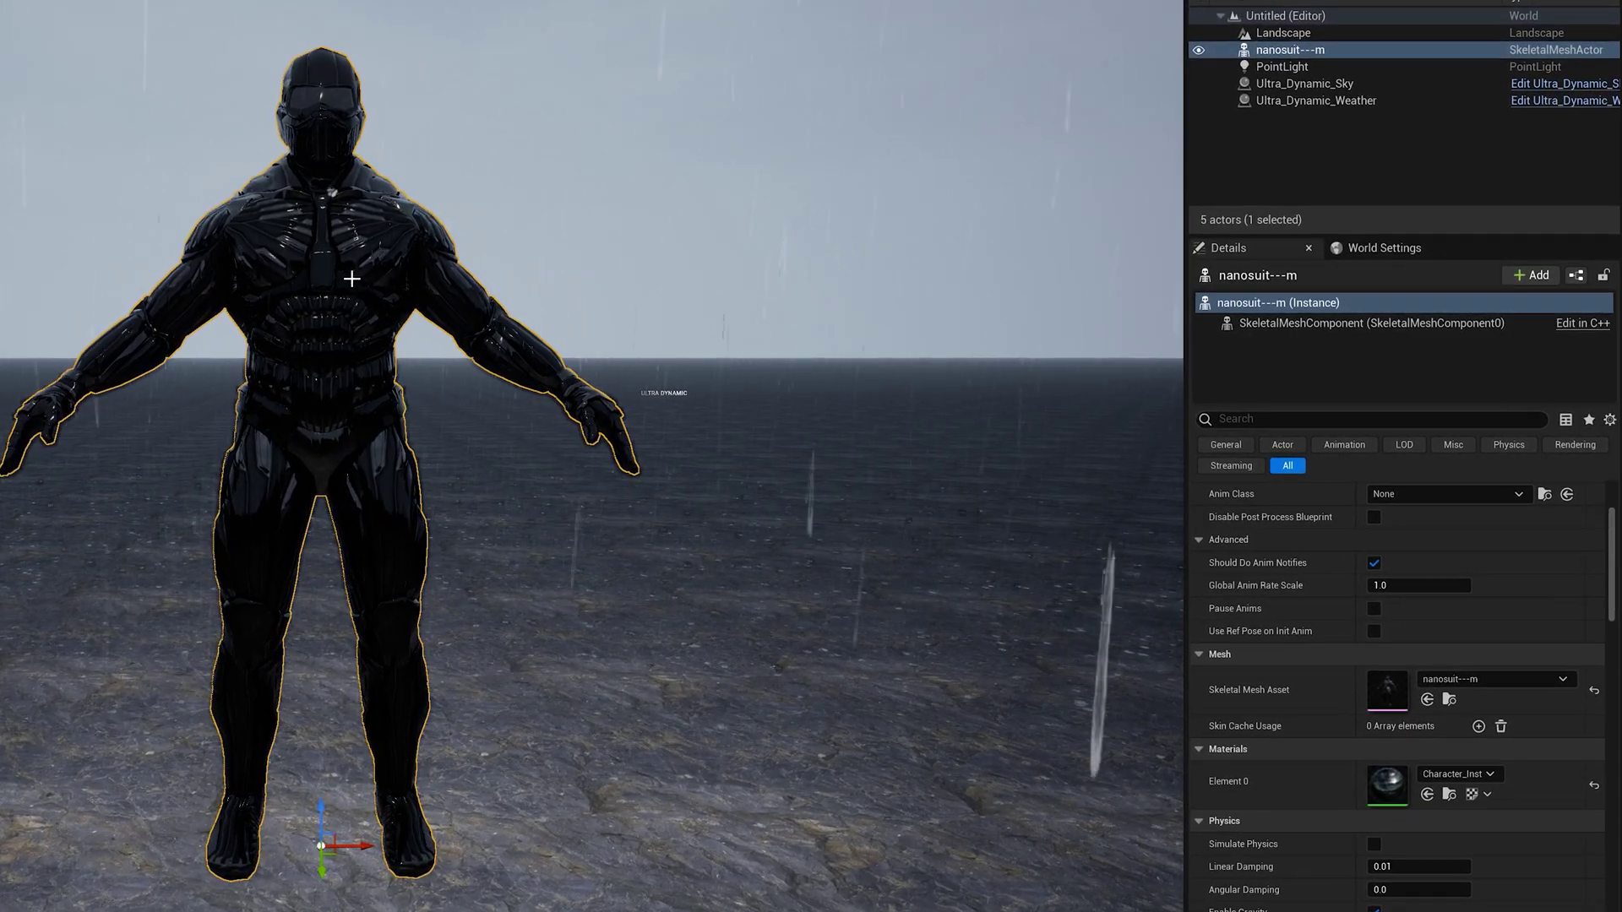
# - Examine the wetness effect on the nanosuit character from several angles and distances
pyautogui.keyDown('alt'); pyautogui.moveTo(353, 277); pyautogui.dragTo(1144, 386); pyautogui.keyUp('alt')
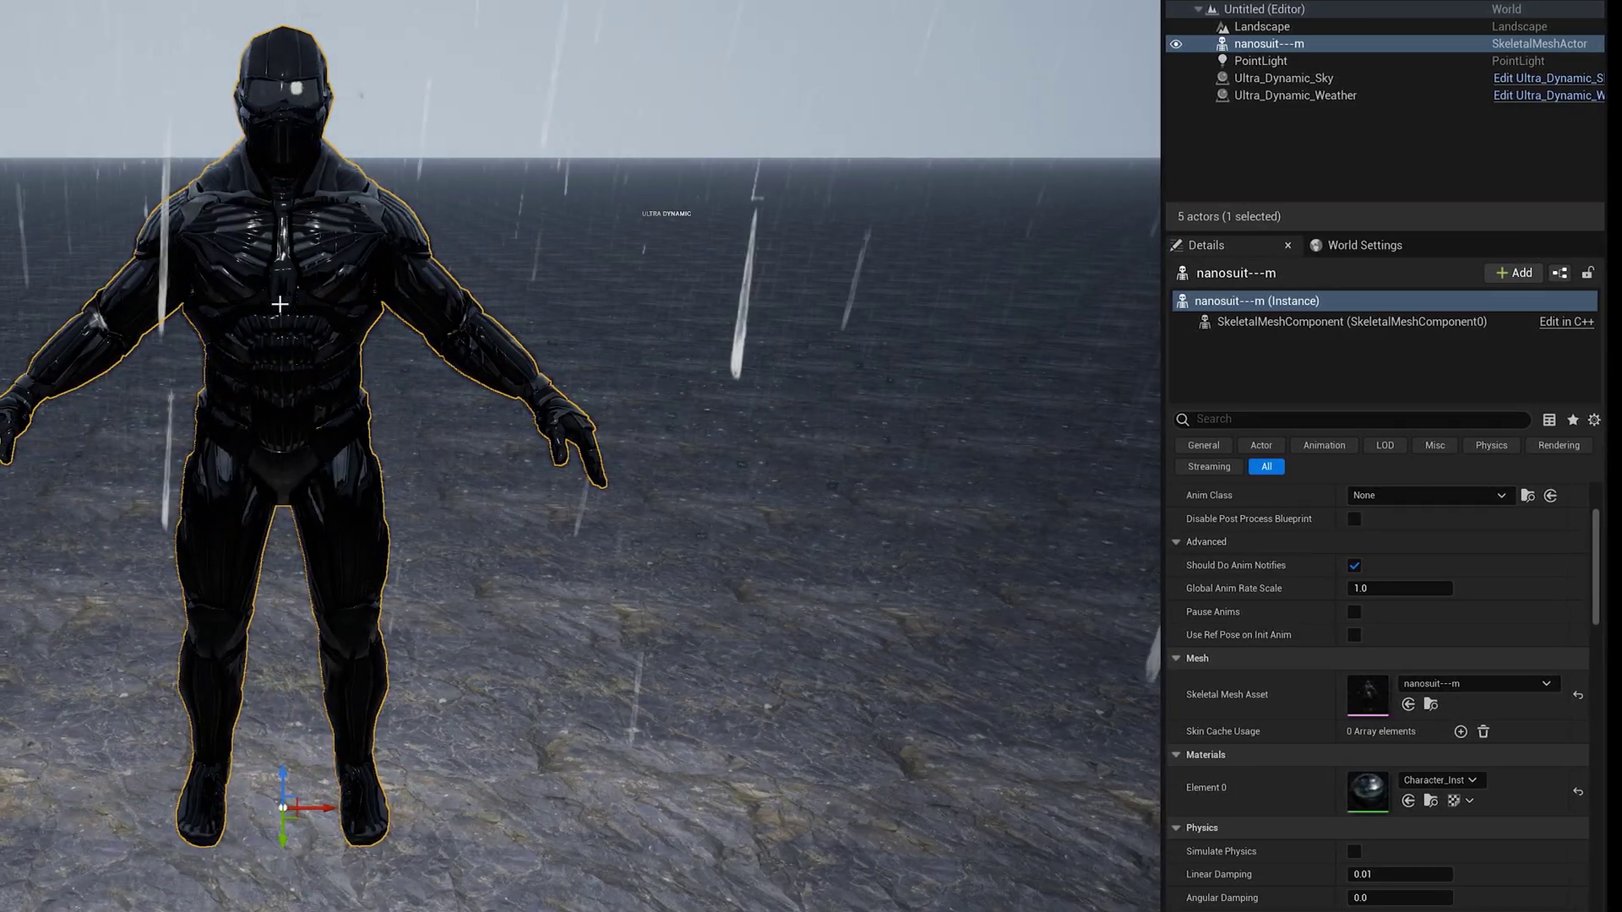
pyautogui.keyDown('alt'); pyautogui.moveTo(591, 456); pyautogui.dragTo(799, 457, button='right'); pyautogui.keyUp('alt')
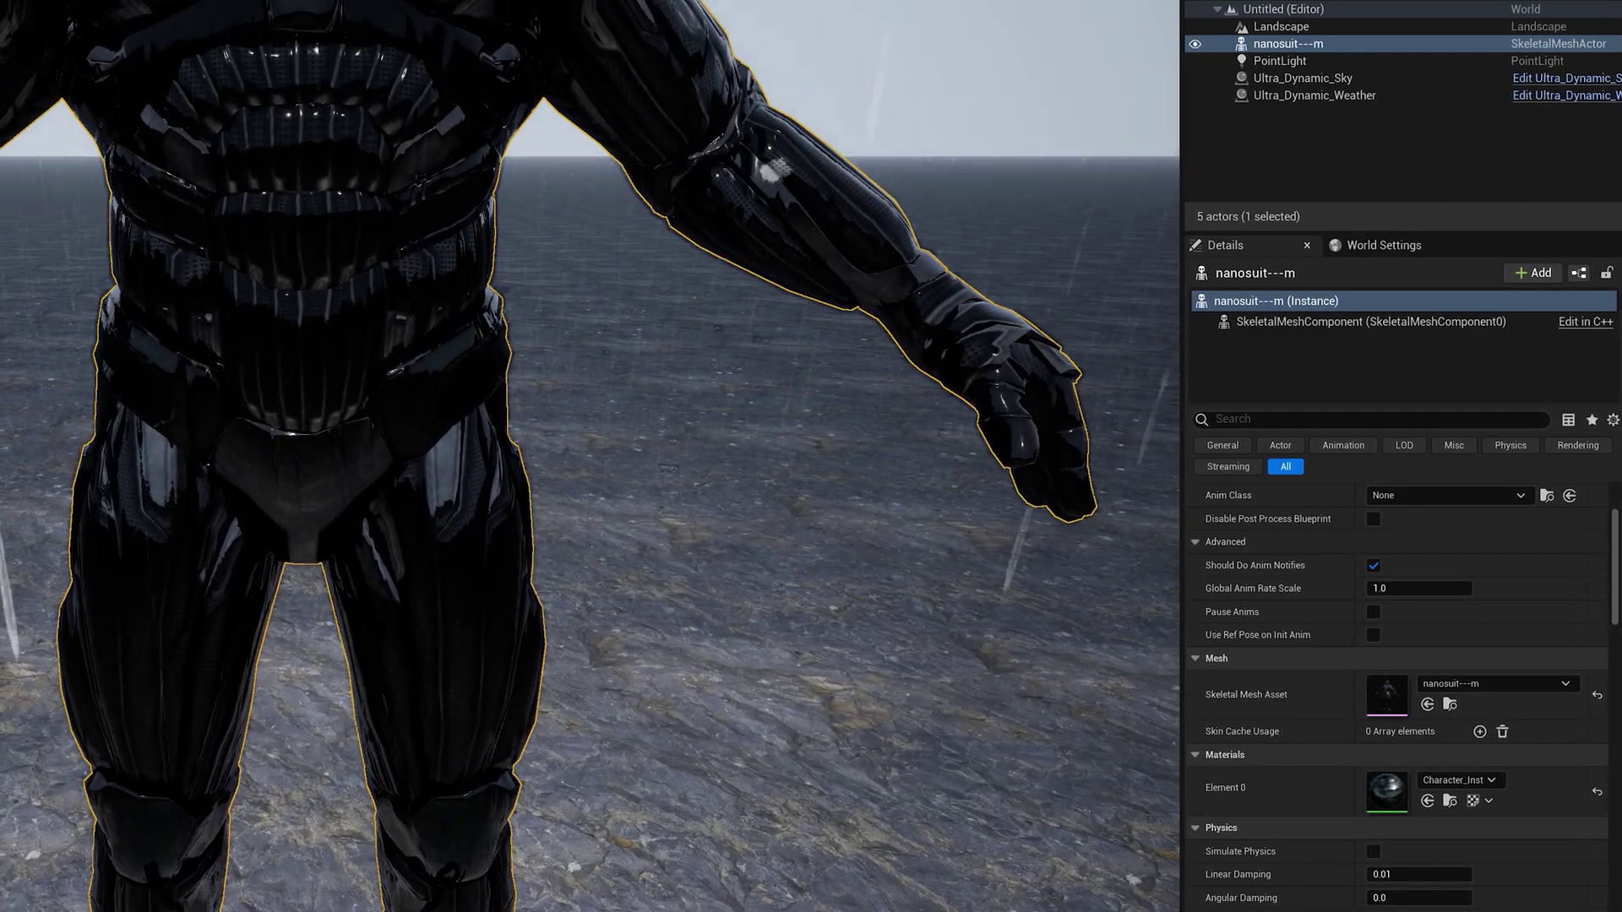
pyautogui.keyDown('alt'); pyautogui.moveTo(591, 456); pyautogui.dragTo(634, 473); pyautogui.keyUp('alt')
pyautogui.keyDown('alt'); pyautogui.moveTo(634, 473); pyautogui.dragTo(574, 473, button='right'); pyautogui.keyUp('alt')
pyautogui.keyDown('alt'); pyautogui.moveTo(575, 473); pyautogui.dragTo(524, 391); pyautogui.keyUp('alt')
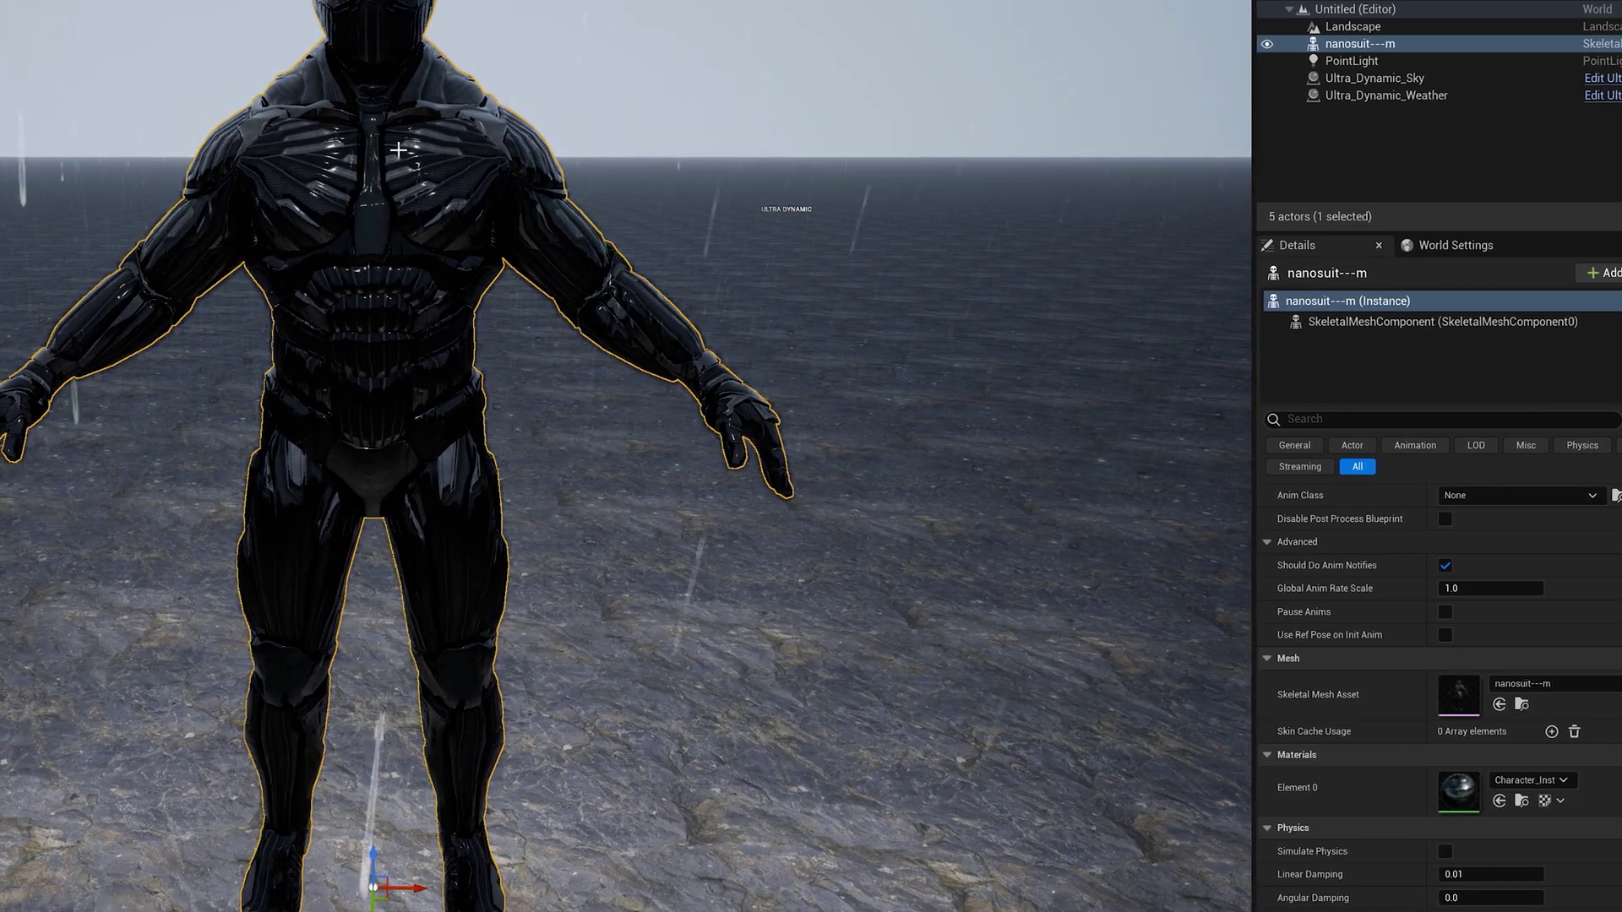
pyautogui.scroll(-4, 408, 98)
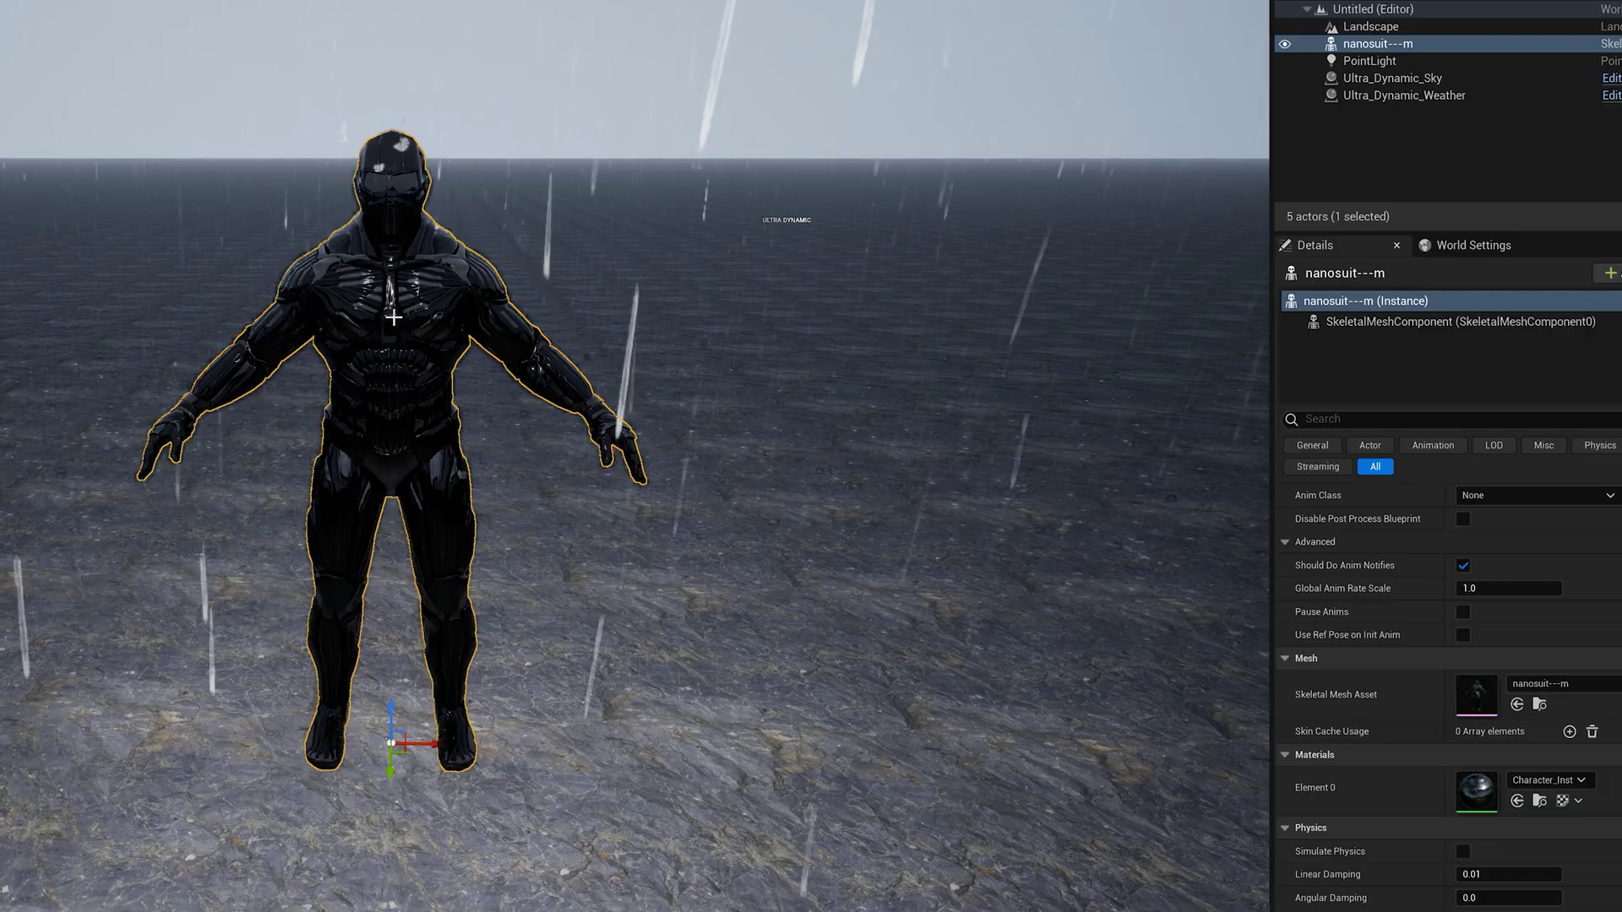
# - Preview the Clear_Skies and Foggy weather presets on the Ultra_Dynamic_Weather actor
pyautogui.click(1411, 97)
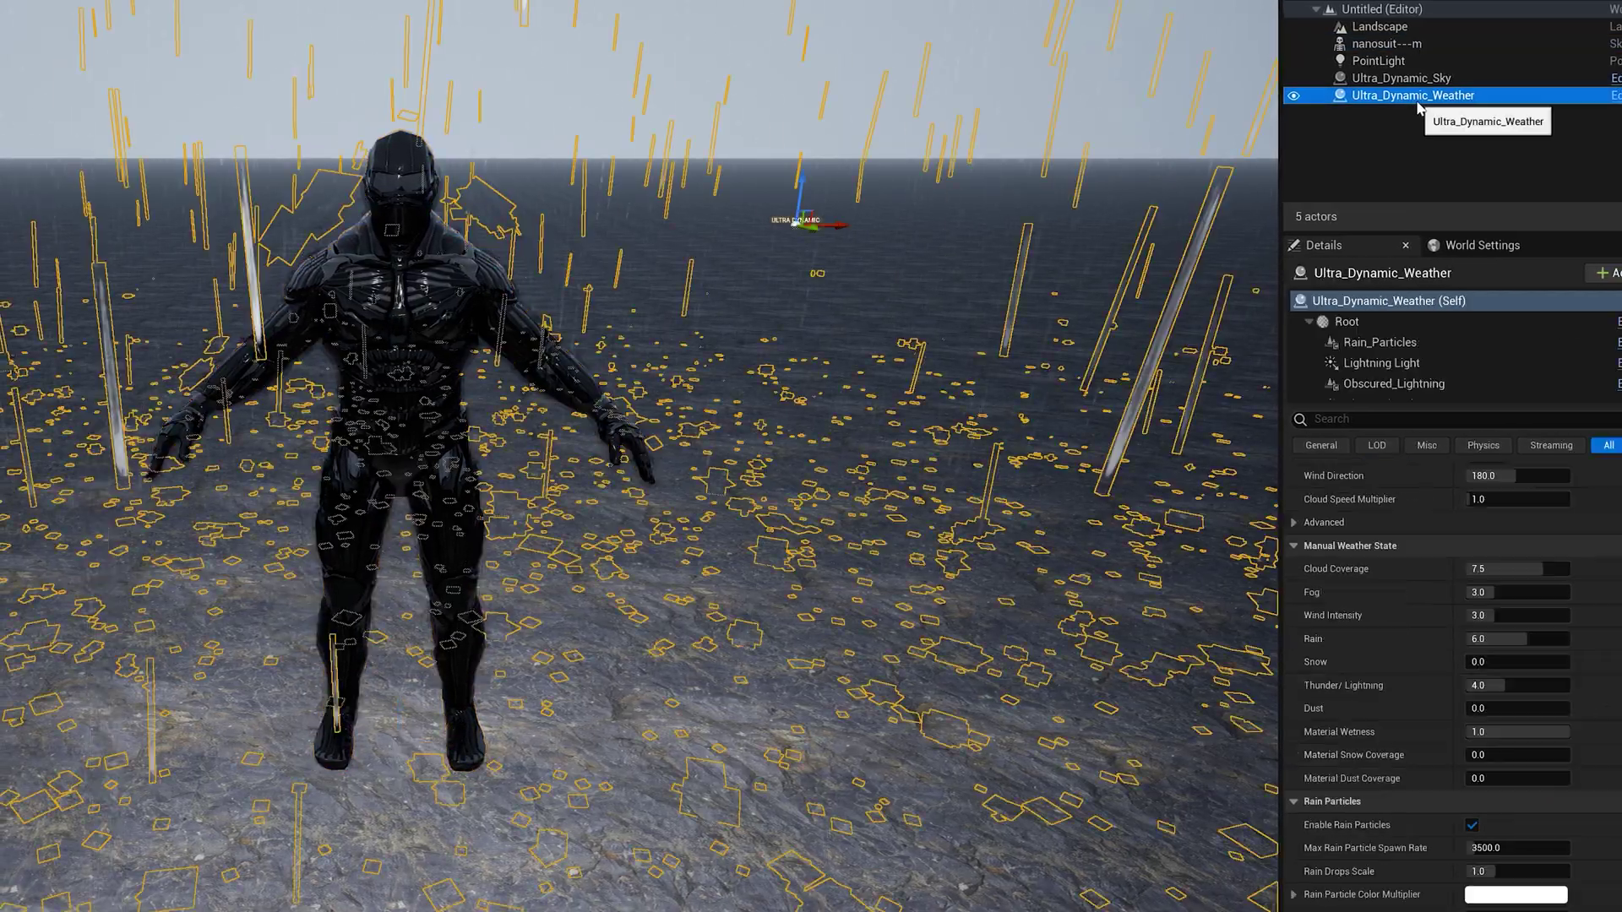
pyautogui.scroll(3, 1561, 541)
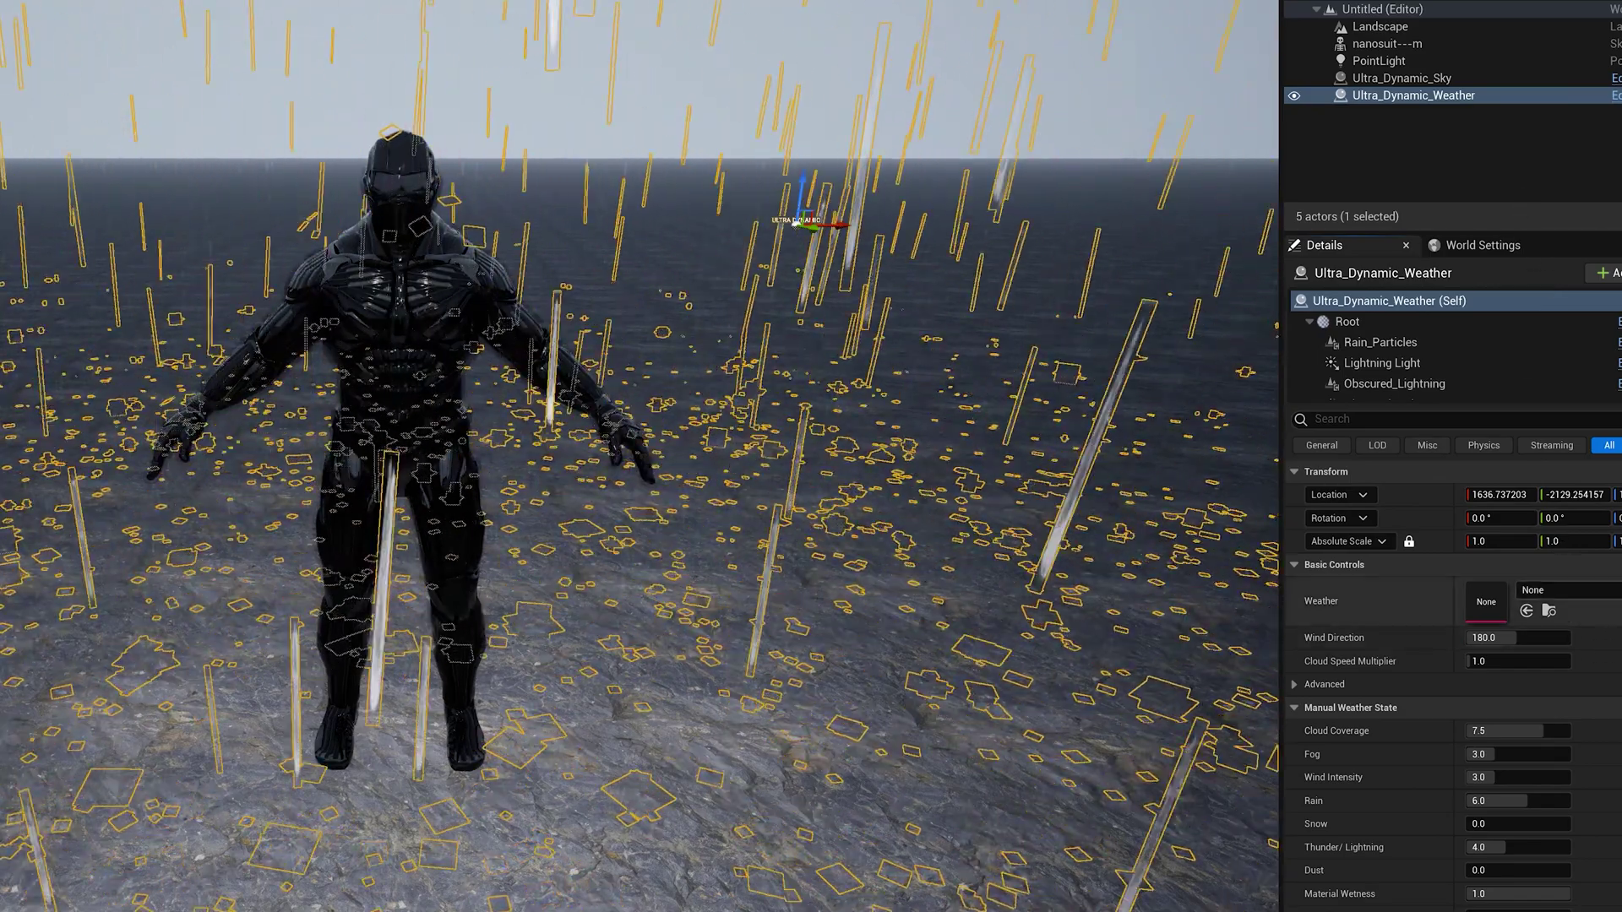
pyautogui.click(1567, 589)
pyautogui.click(1562, 761)
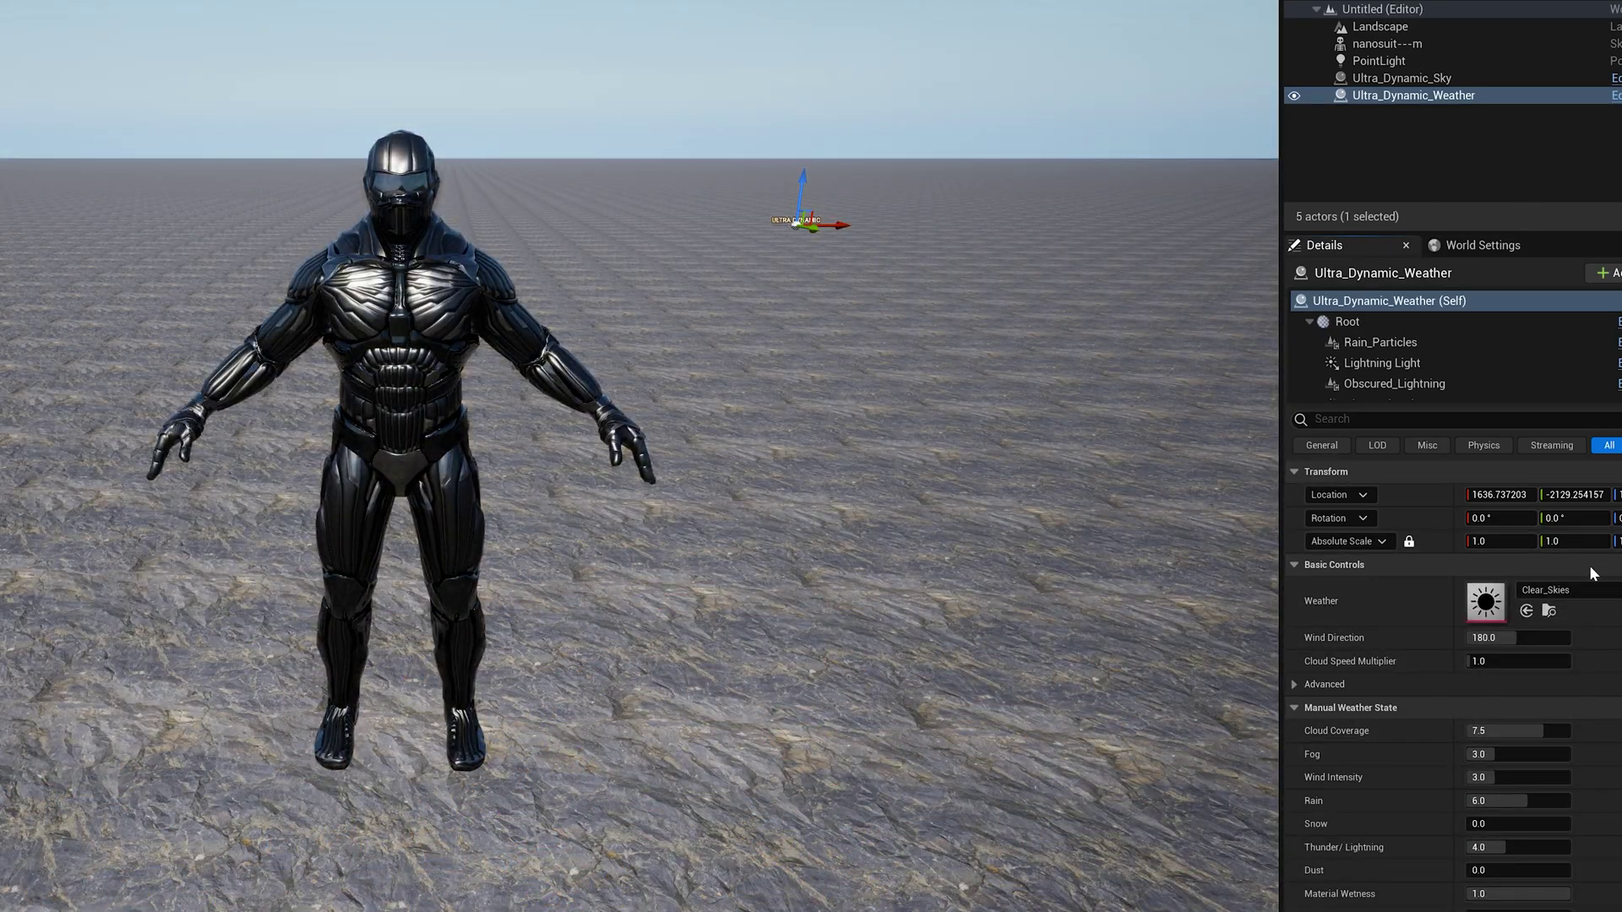
pyautogui.click(1604, 590)
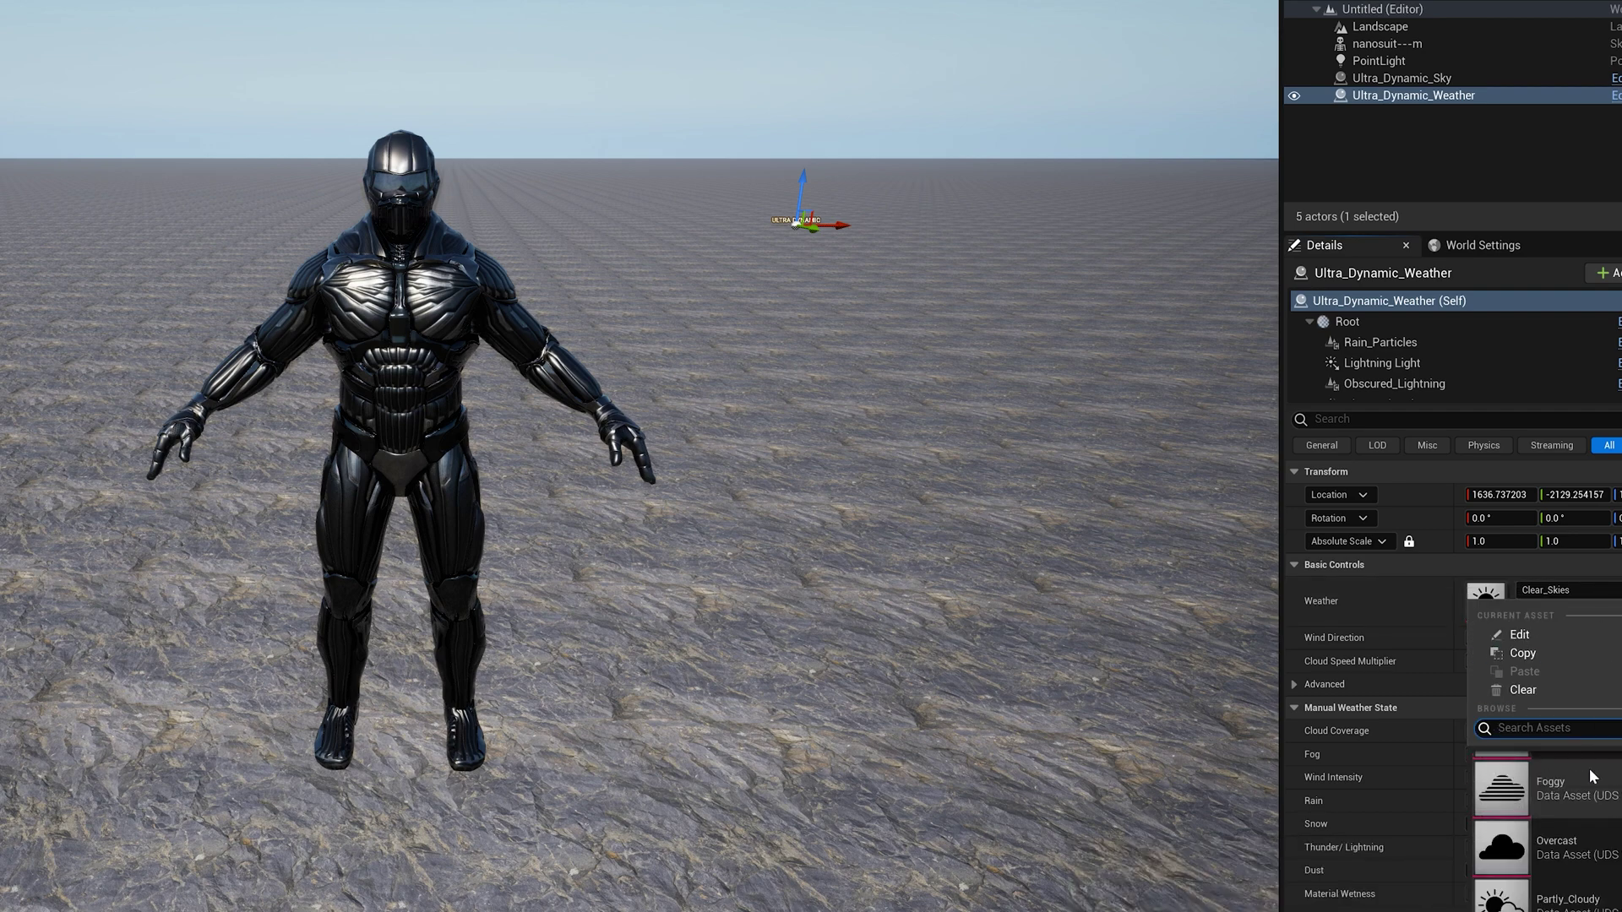
pyautogui.click(1589, 783)
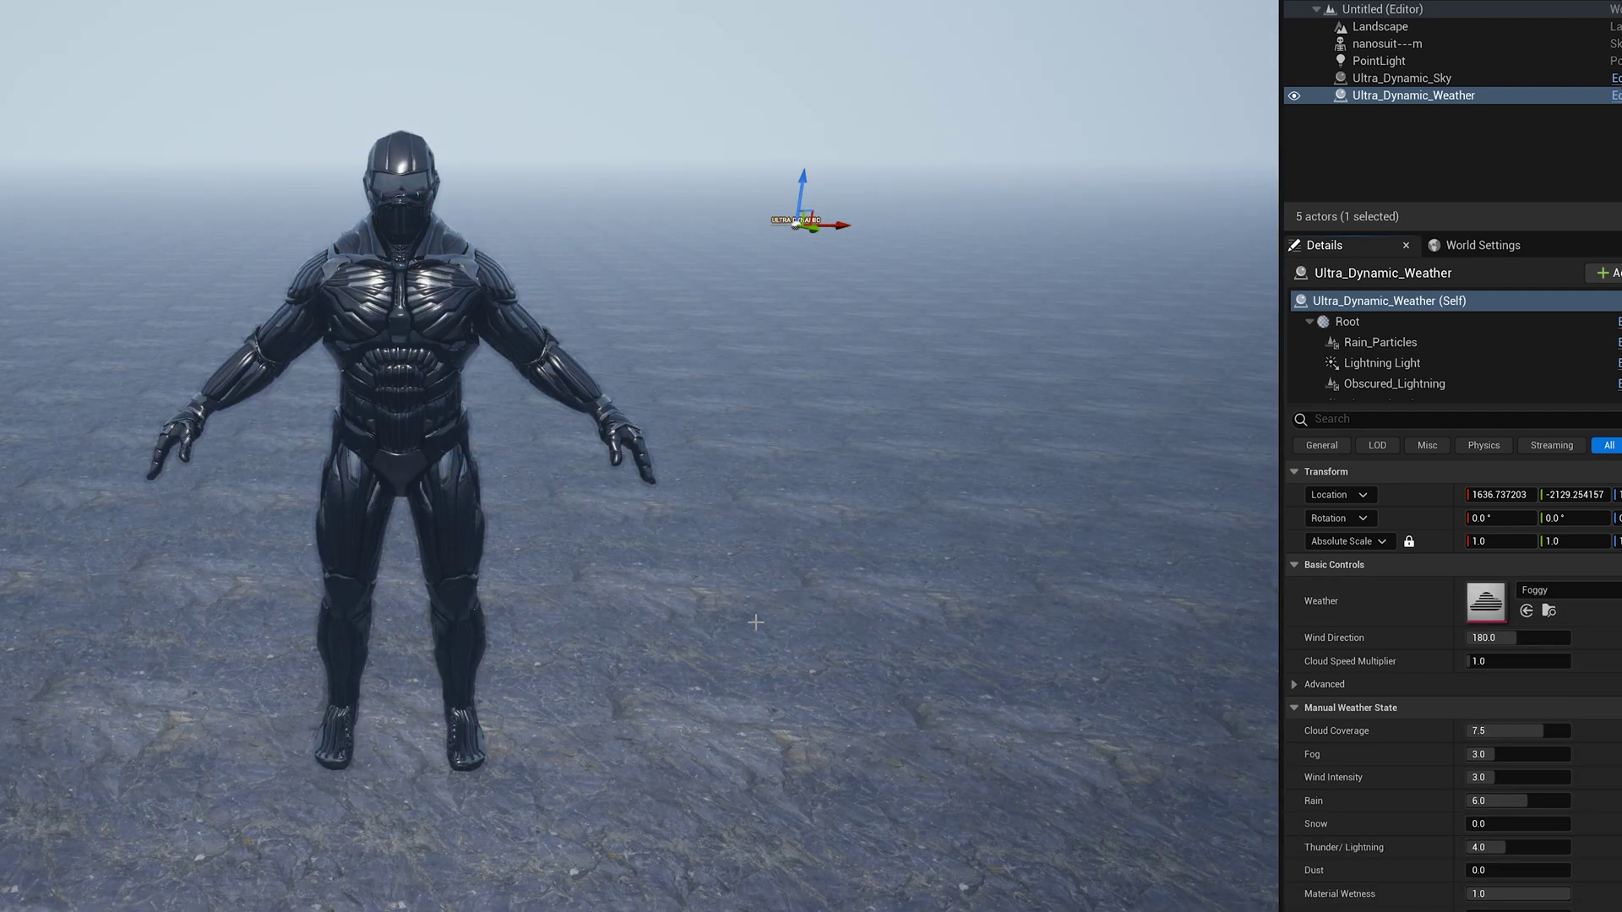
# - Preview the Overcast and Rain weather presets on the Ultra_Dynamic_Weather actor
pyautogui.click(1604, 591)
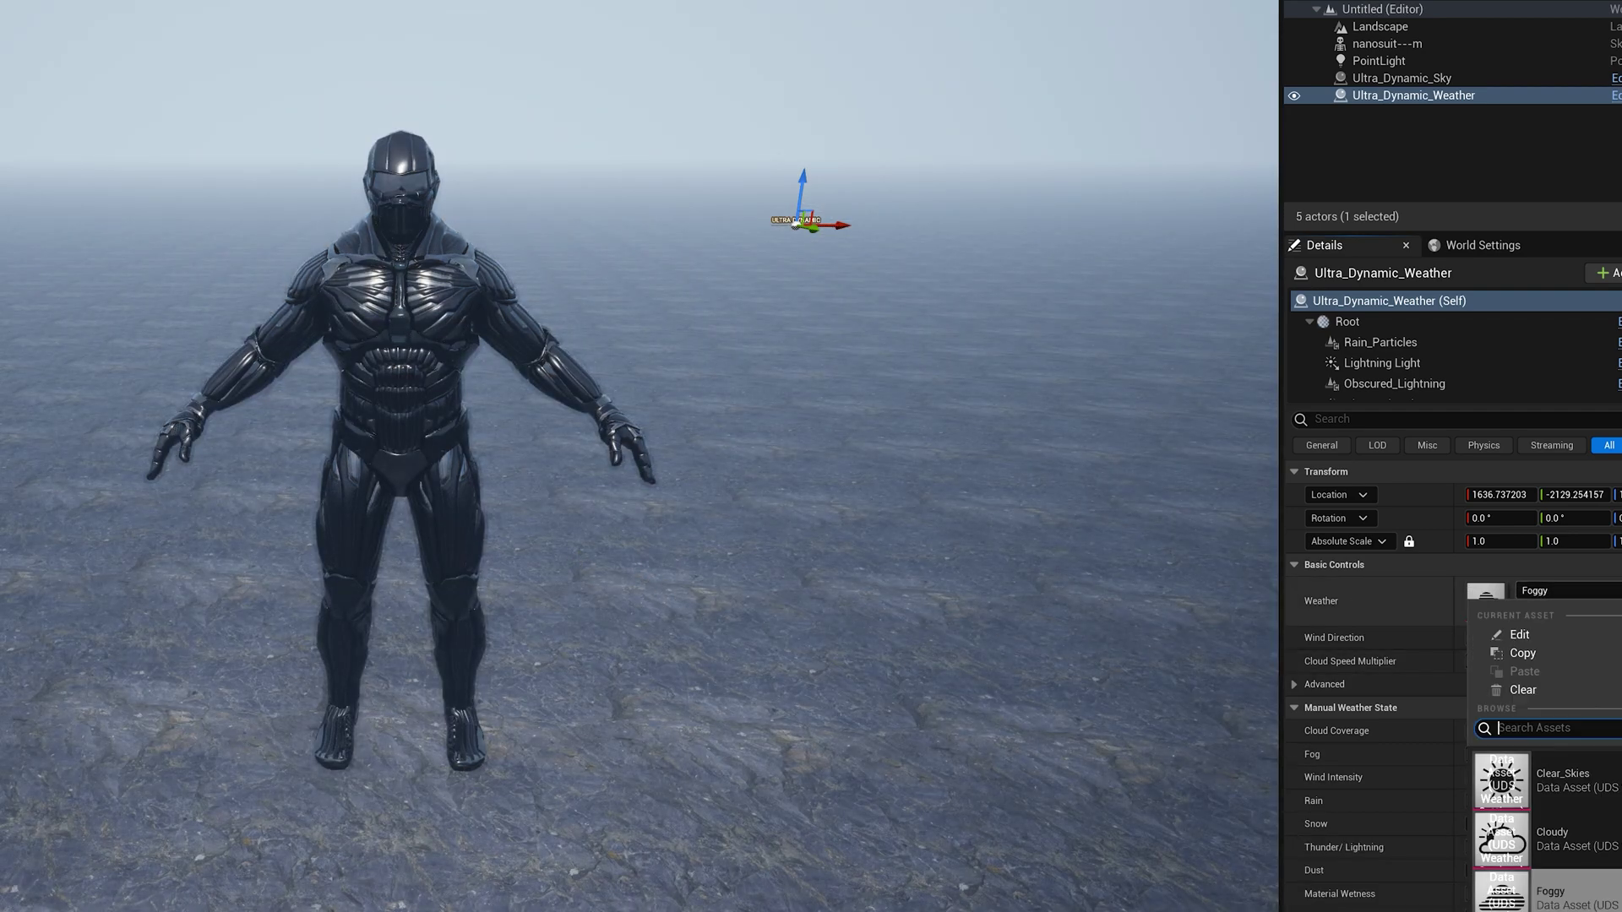
pyautogui.click(1599, 843)
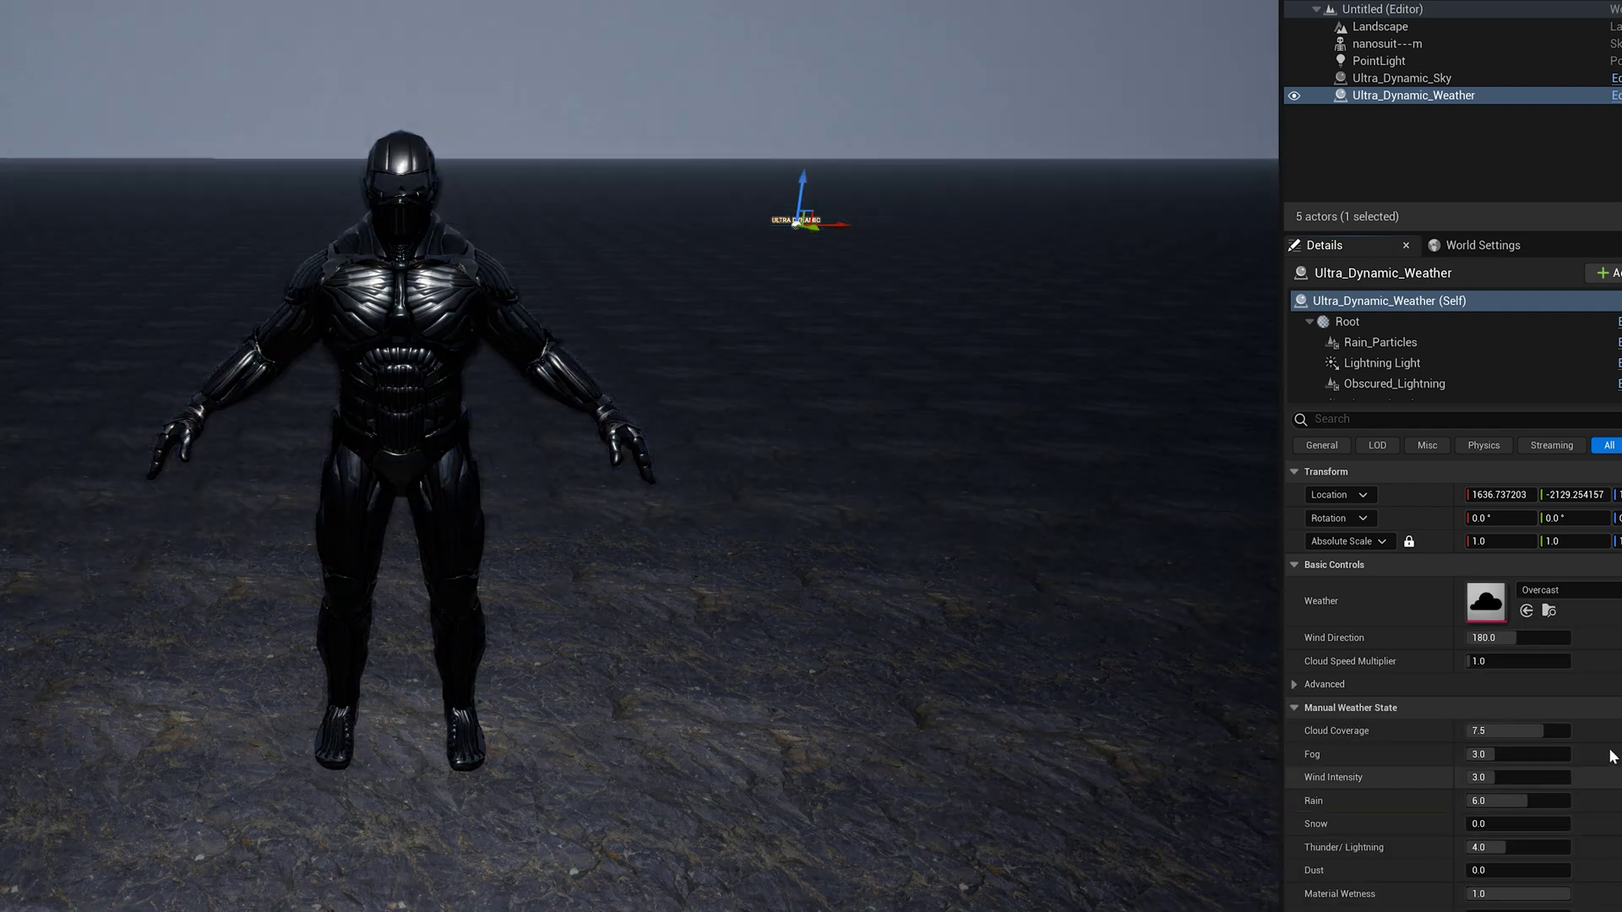
pyautogui.click(1604, 590)
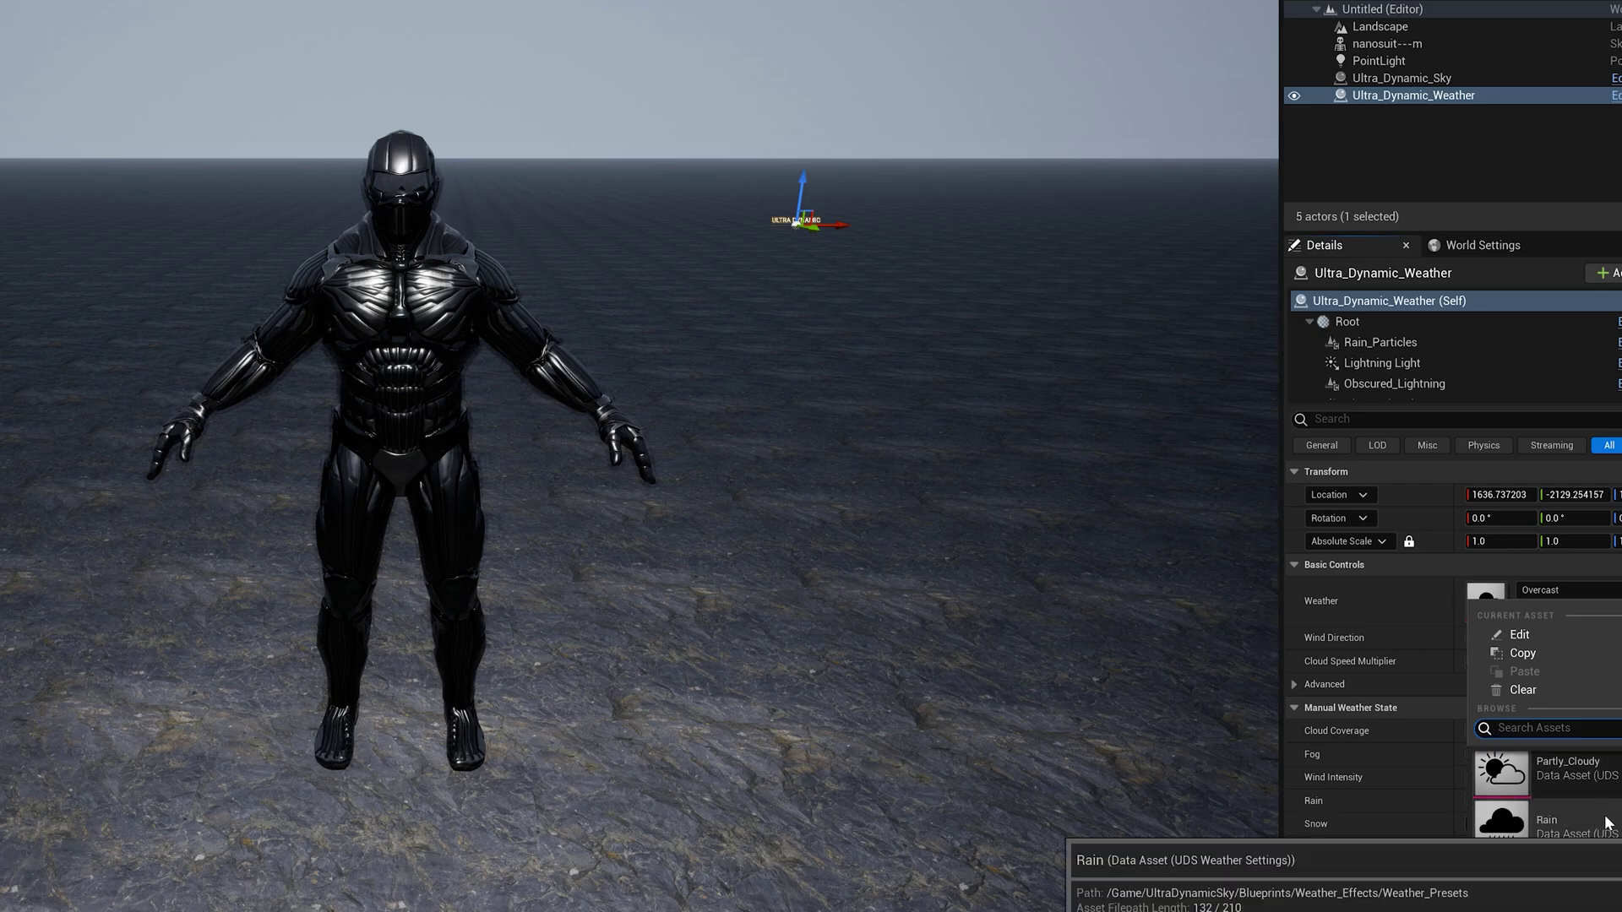
pyautogui.click(1609, 812)
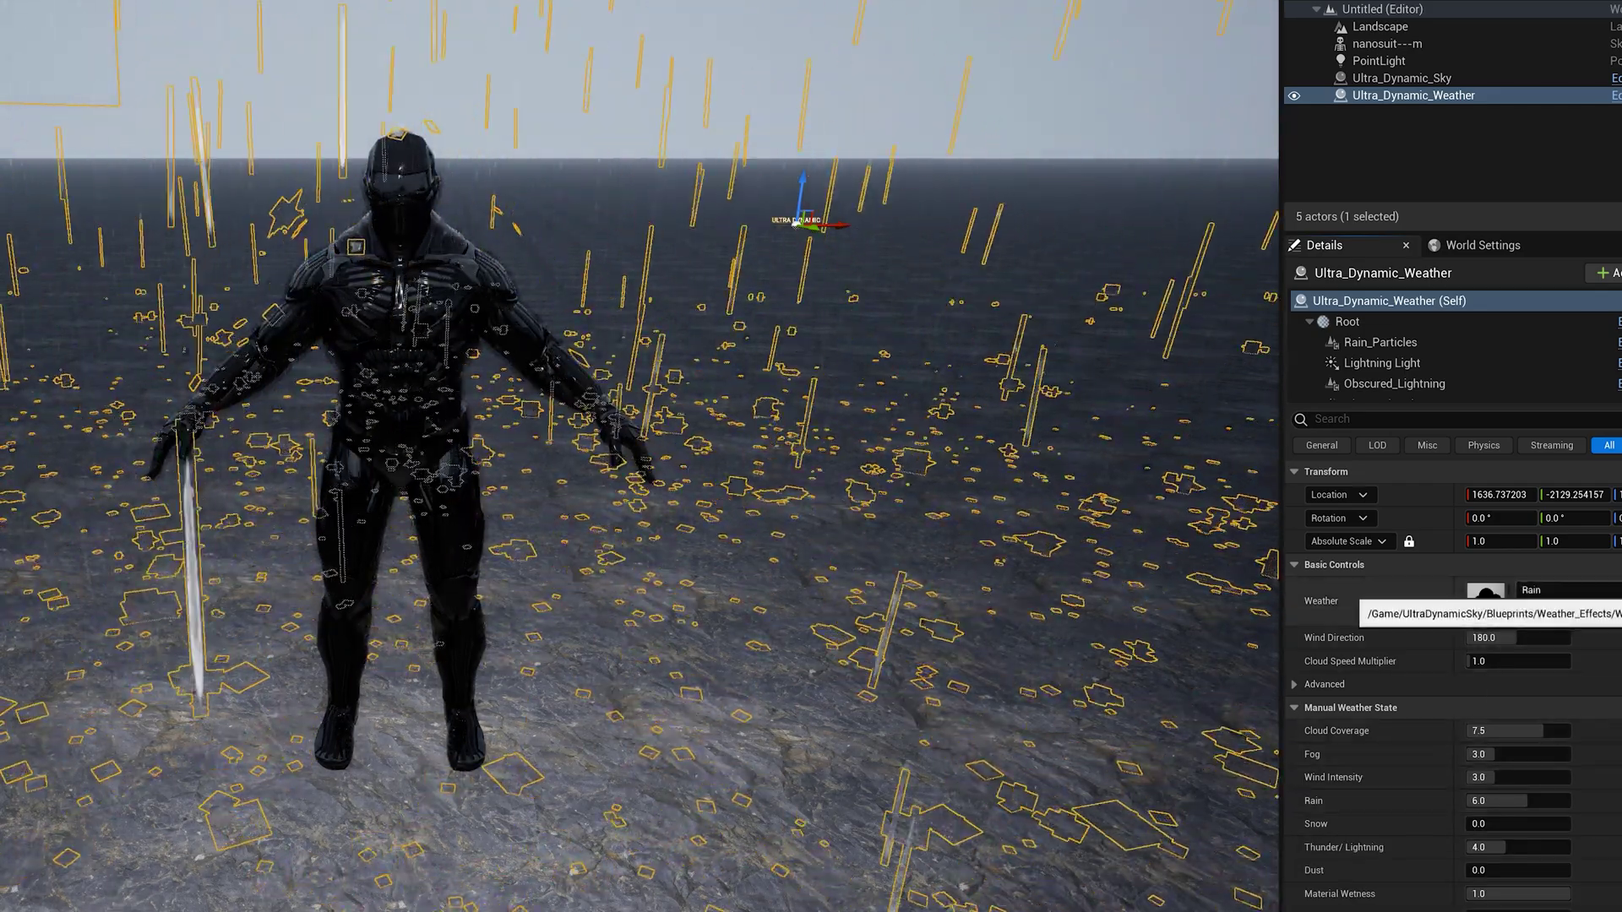
# - Set the Weather preset of Ultra_Dynamic_Weather to Sand_Dust_Calm
pyautogui.click(1588, 590)
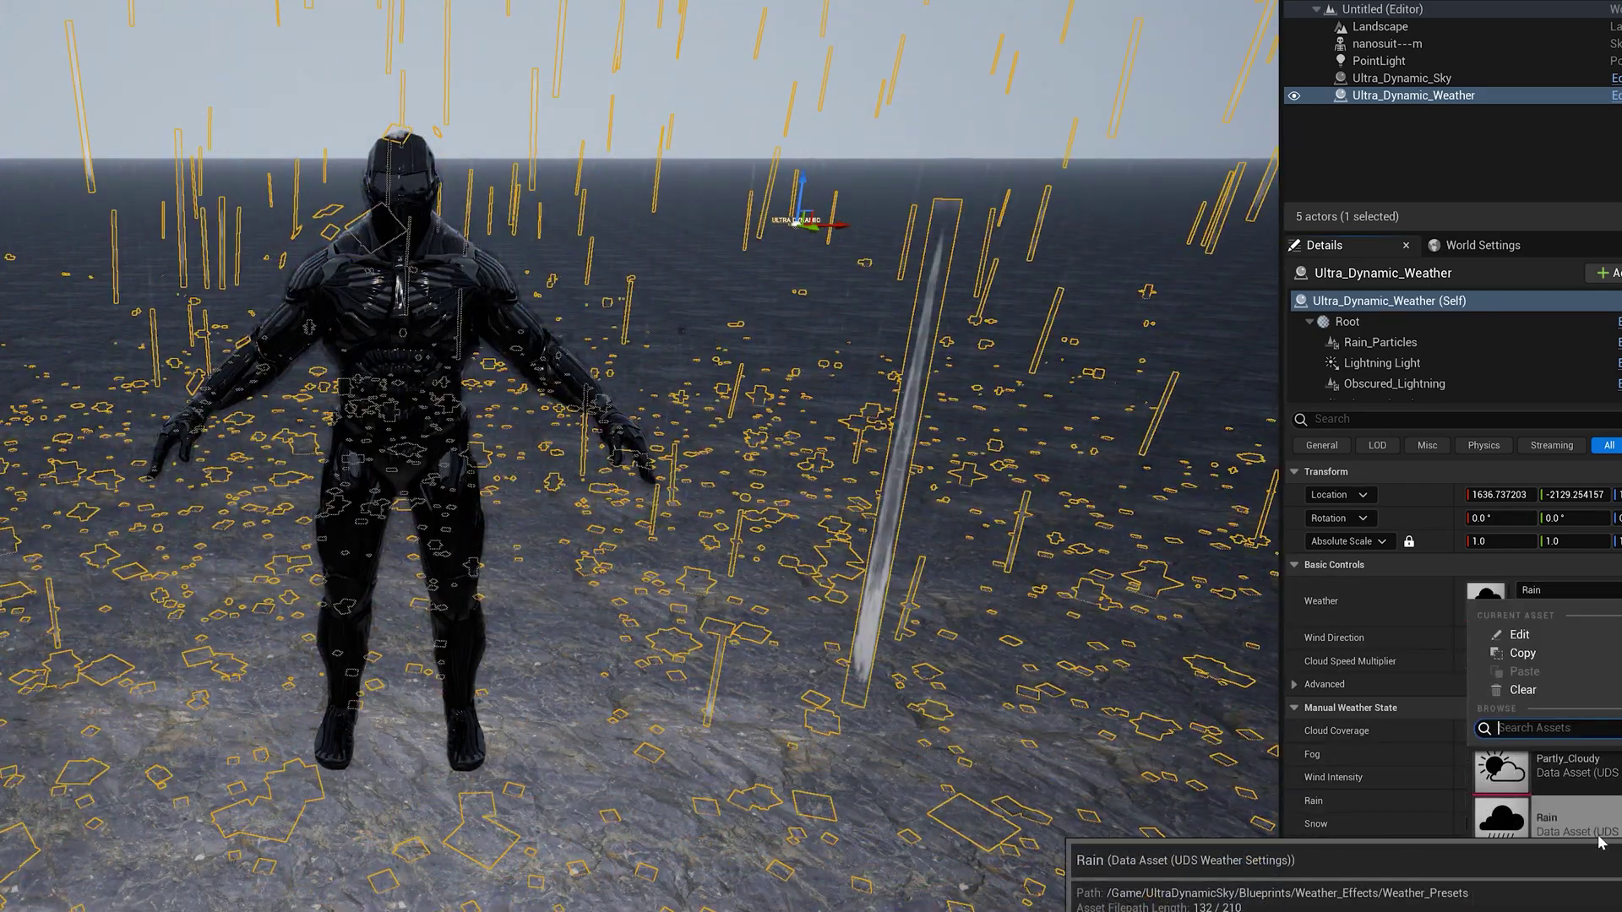
pyautogui.scroll(-4, 1599, 842)
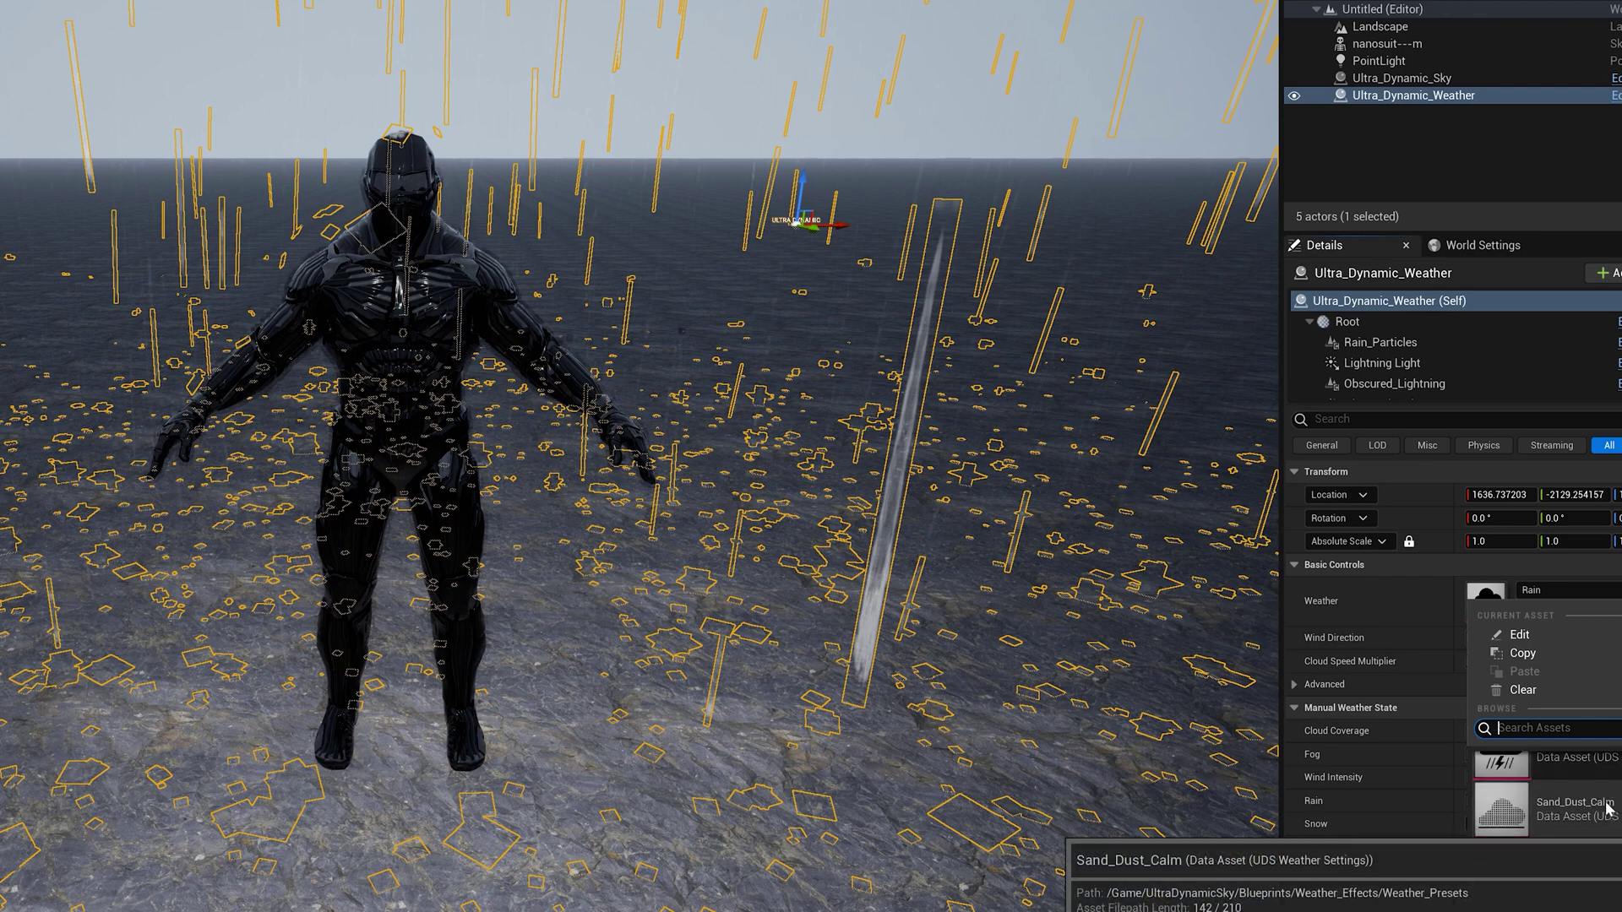
pyautogui.click(1576, 807)
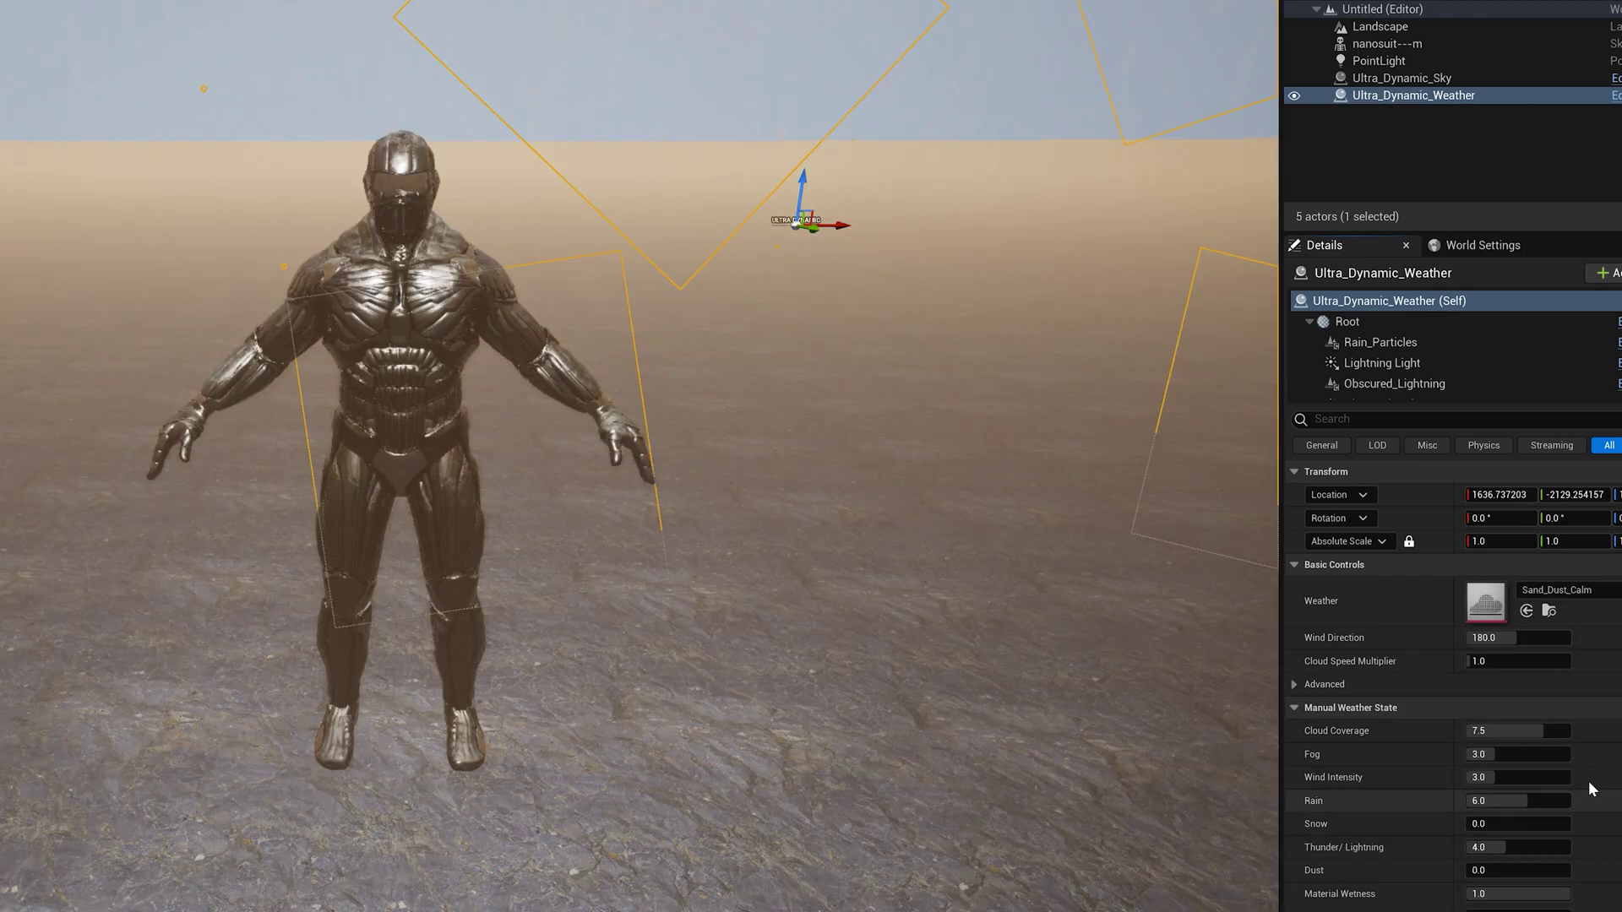
# - Focus on the nanosuit character and examine the dust effect on its surface from different sides
pyautogui.click(390, 312)
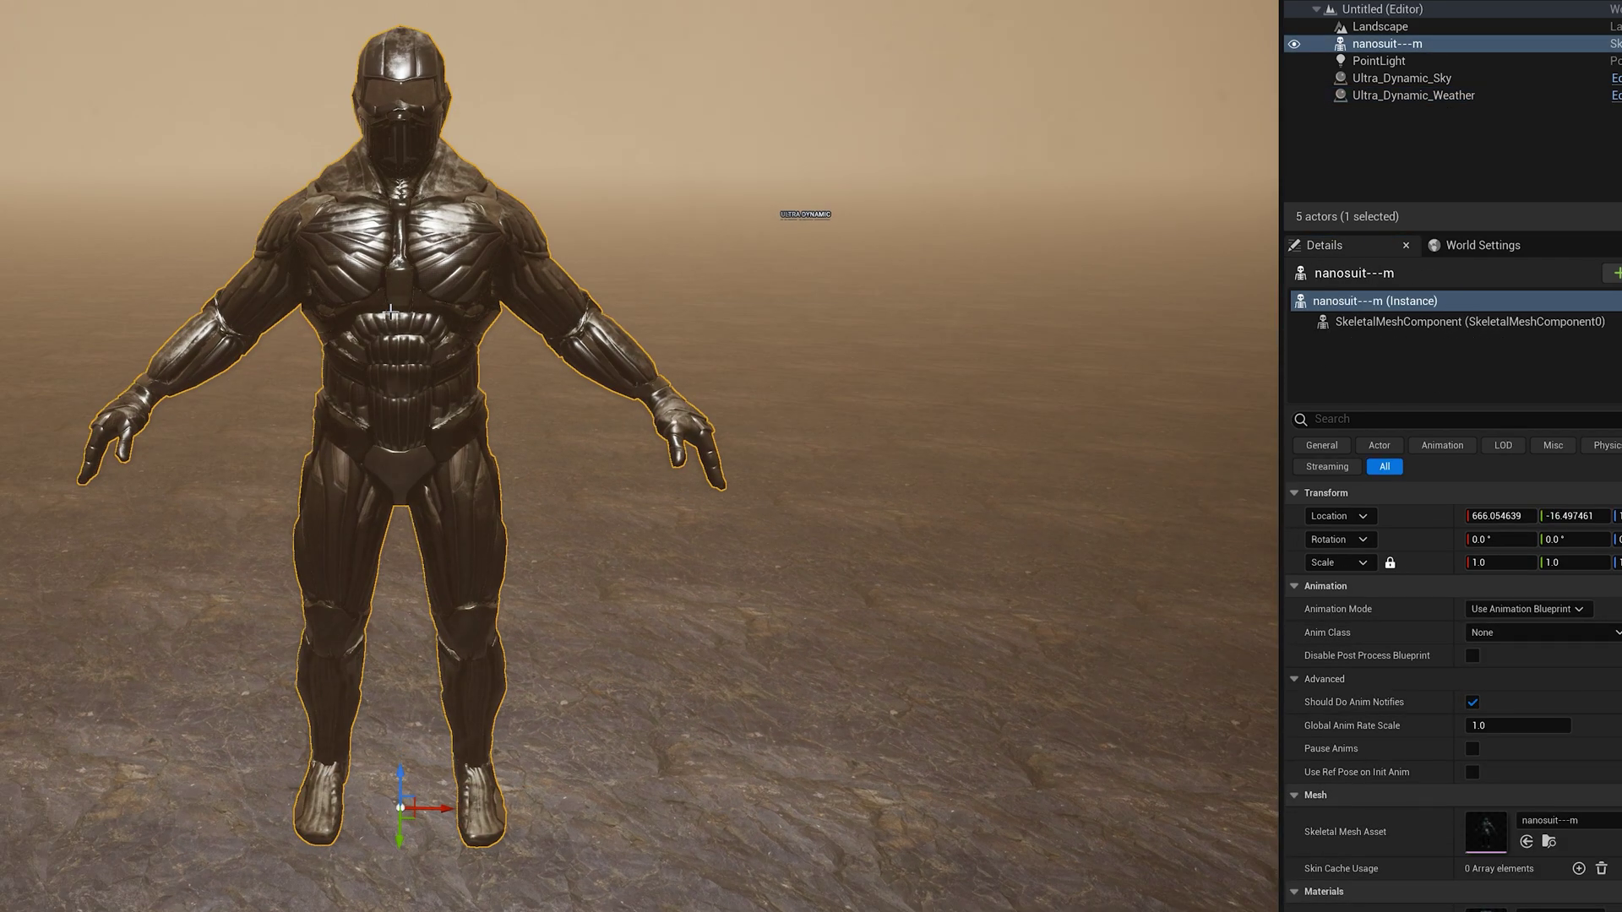
pyautogui.press('f')
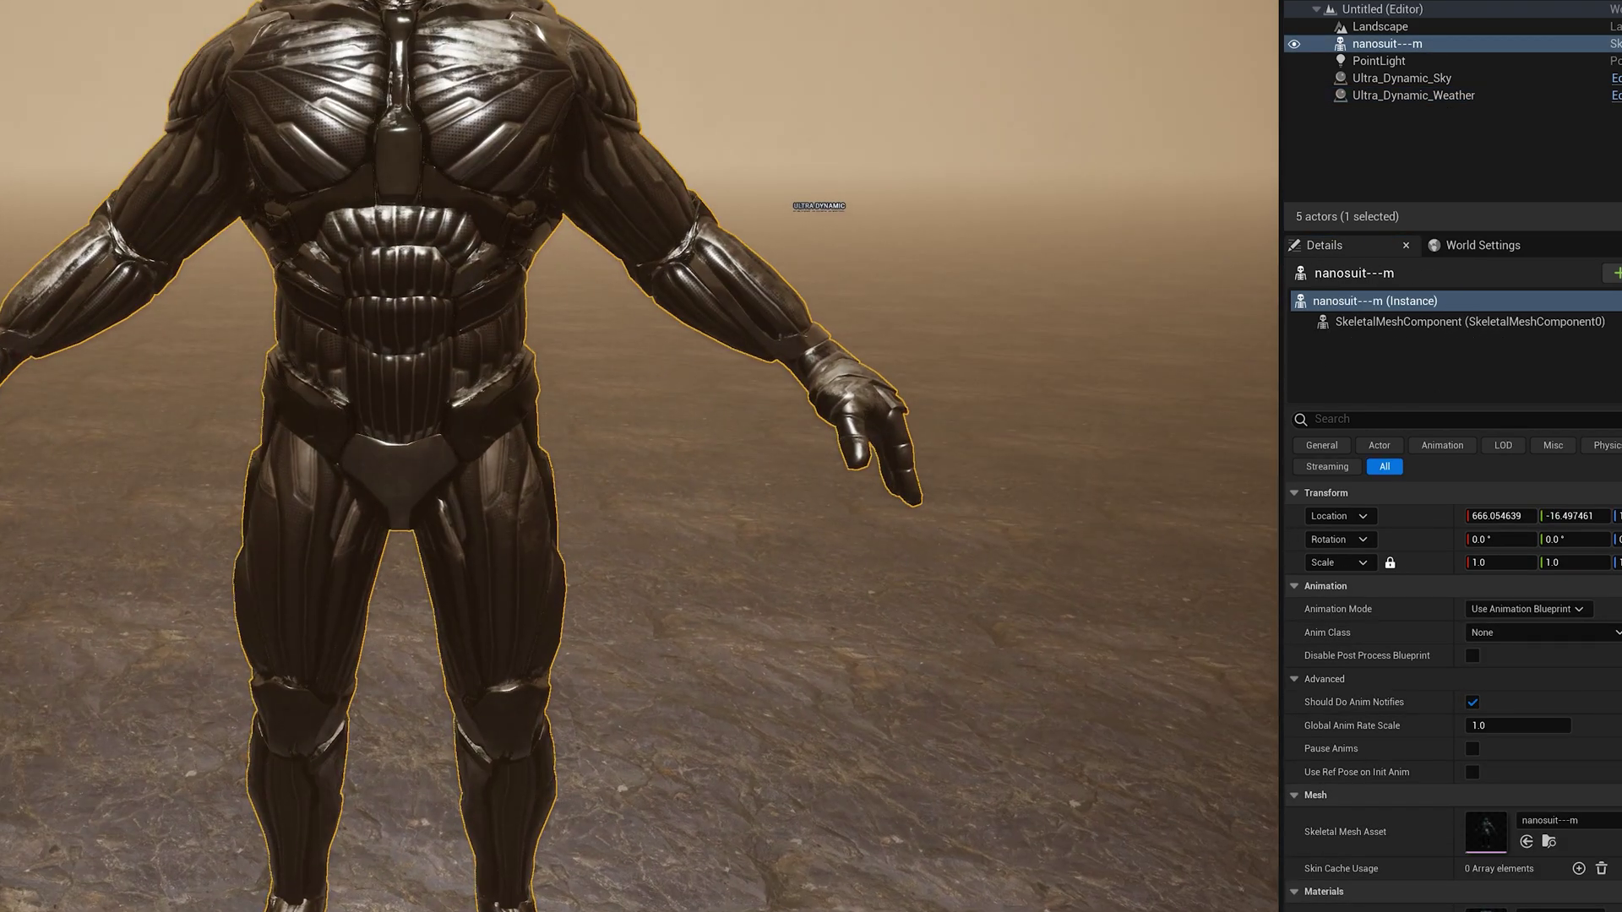
pyautogui.keyDown('alt'); pyautogui.moveTo(408, 279); pyautogui.dragTo(42, 232); pyautogui.keyUp('alt')
pyautogui.keyDown('alt'); pyautogui.moveTo(420, 105); pyautogui.dragTo(718, 262); pyautogui.keyUp('alt')
pyautogui.scroll(-3, 421, 185)
pyautogui.keyDown('alt'); pyautogui.moveTo(549, 154); pyautogui.dragTo(894, 111); pyautogui.keyUp('alt')
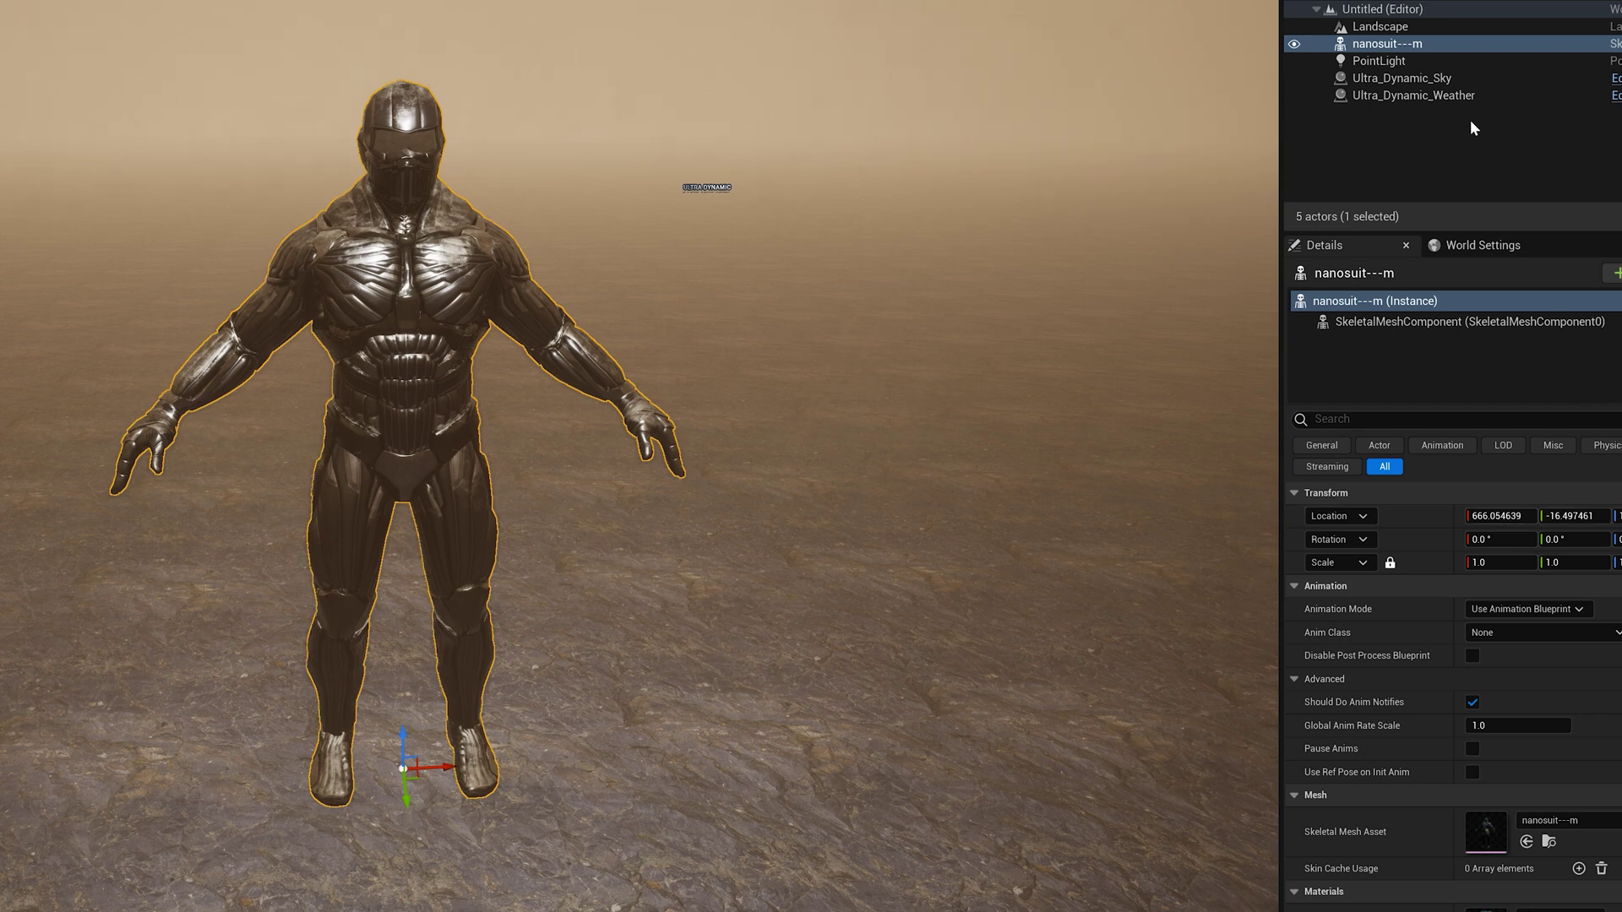
# - Preview the Snow weather preset on Ultra_Dynamic_Weather and examine the snow coverage on the nanosuit character
pyautogui.click(1471, 96)
pyautogui.click(1573, 589)
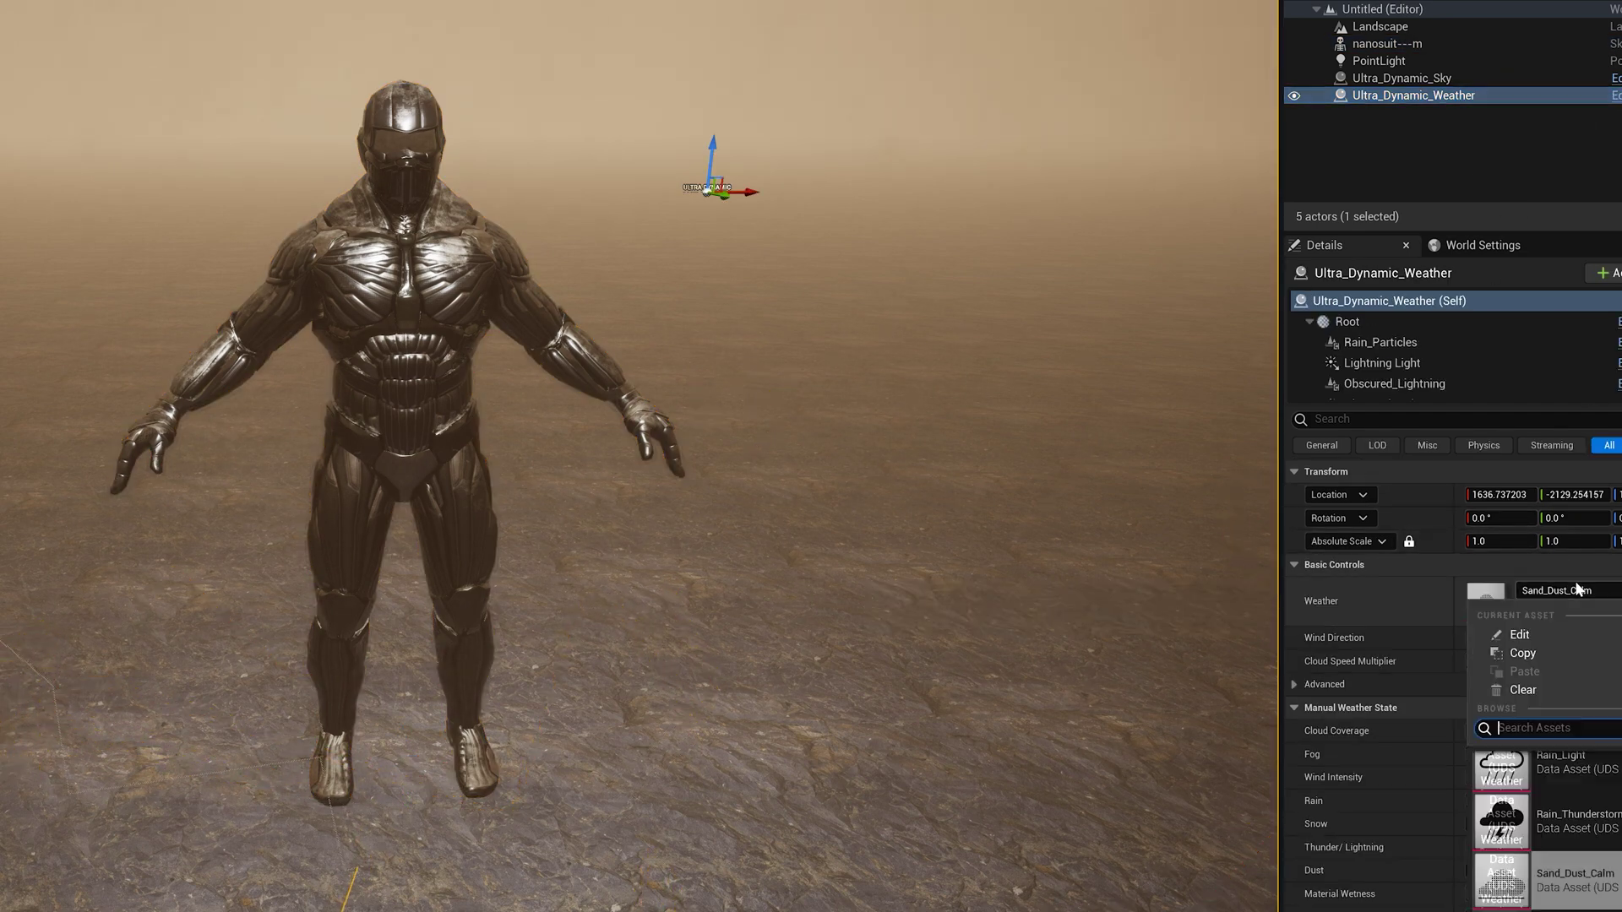
pyautogui.scroll(-3, 1578, 777)
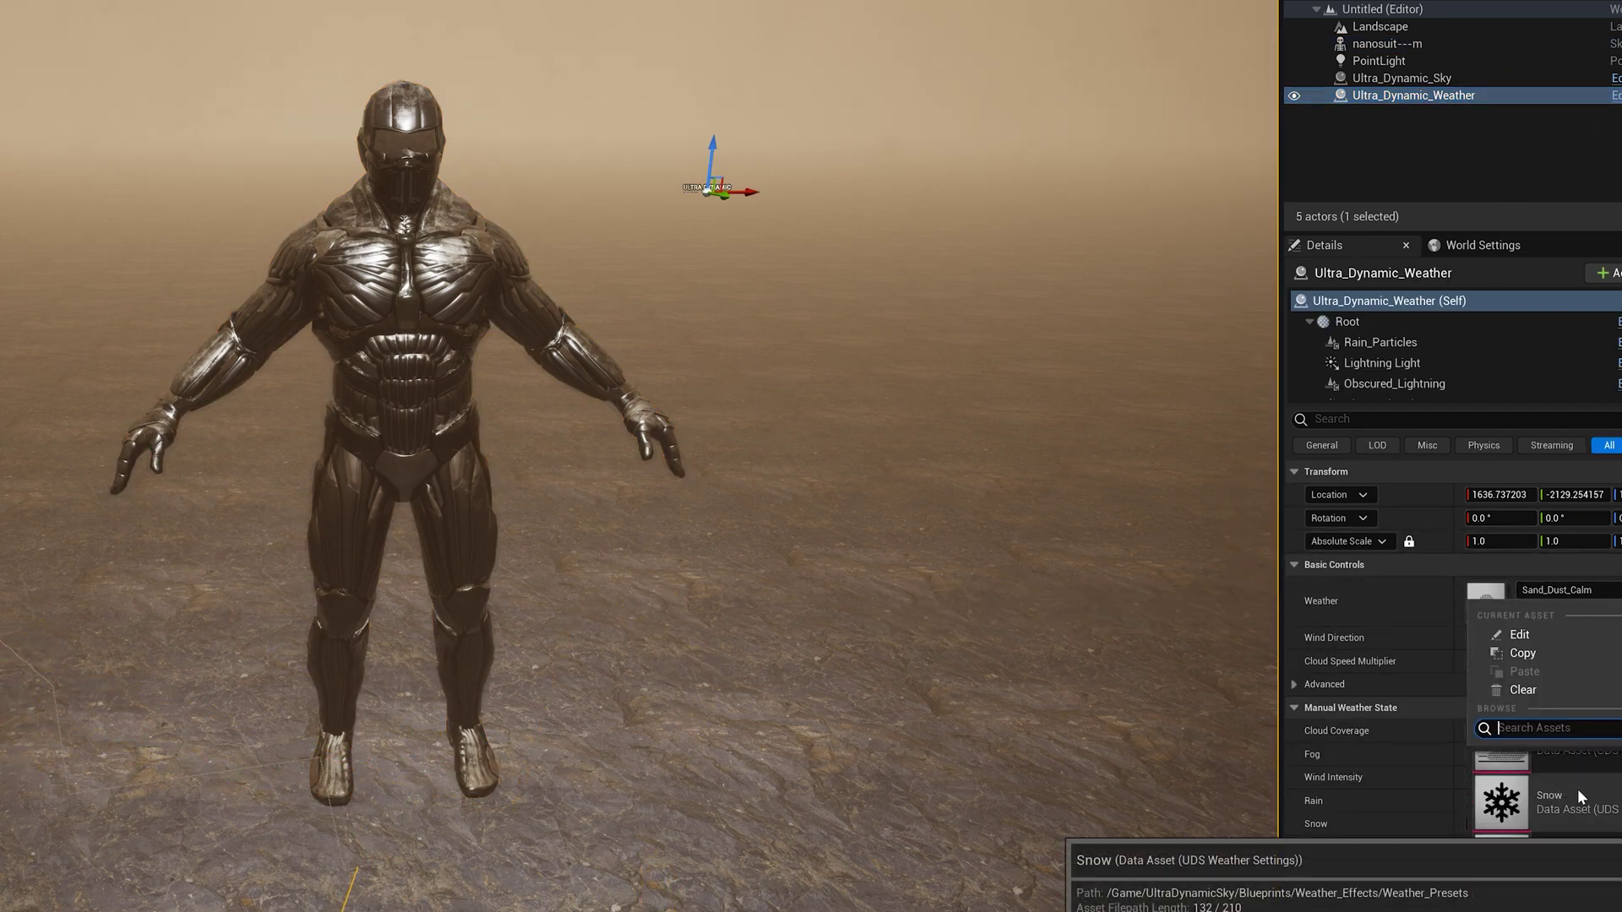
pyautogui.click(1578, 789)
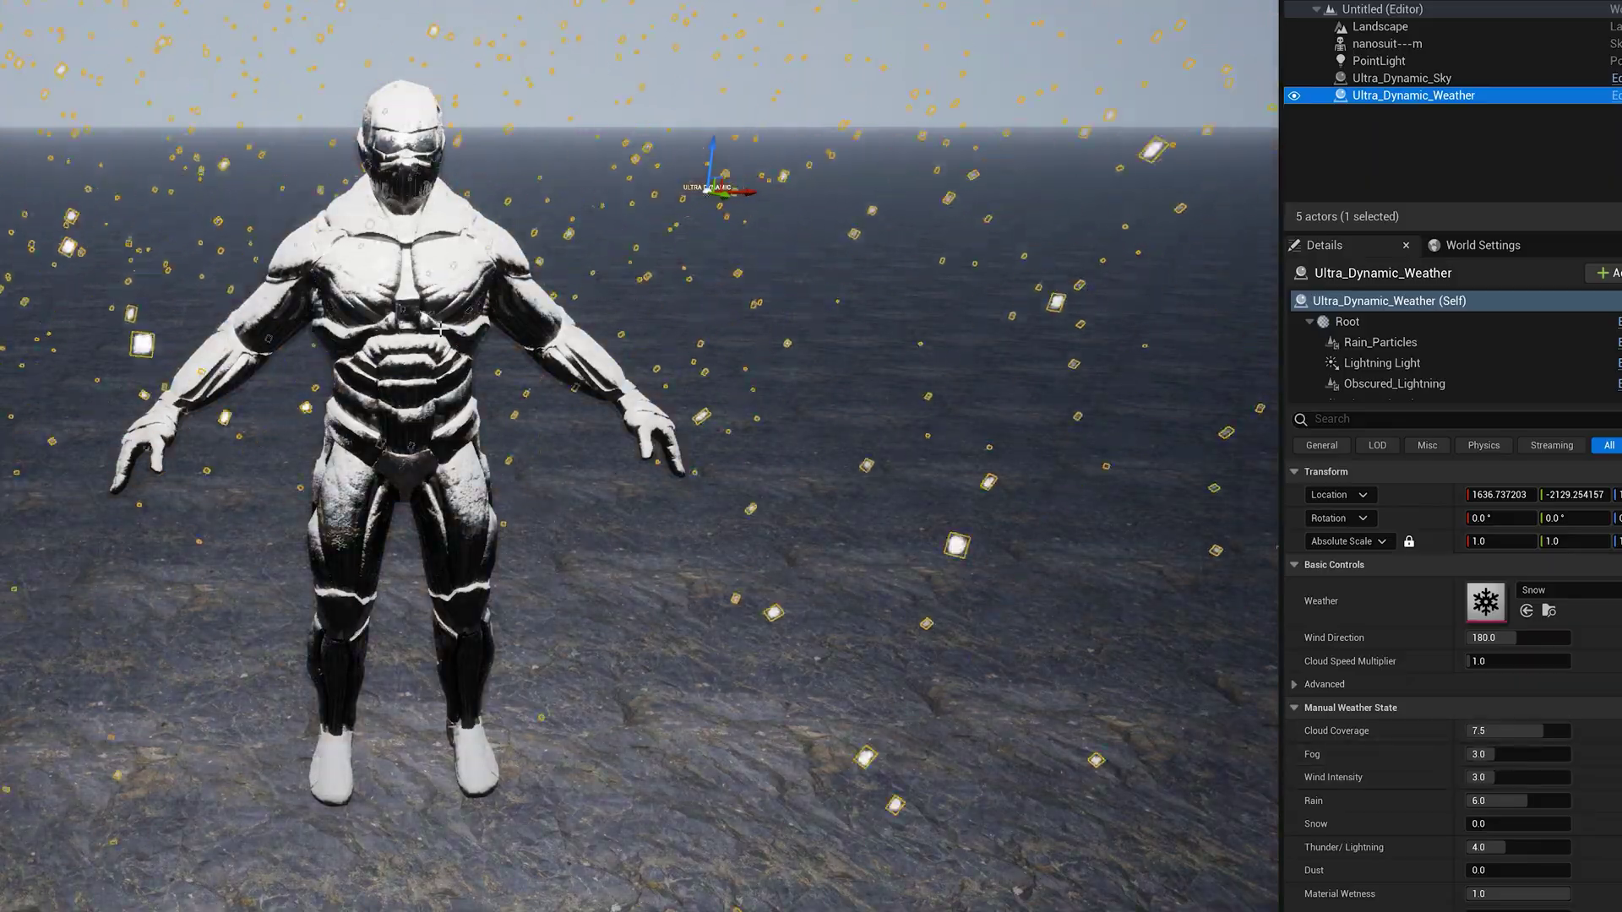
pyautogui.moveTo(368, 391)
pyautogui.keyDown('alt'); pyautogui.mouseDown()
pyautogui.moveTo(541, 473)
pyautogui.moveTo(726, 523)
pyautogui.moveTo(921, 503)
pyautogui.moveTo(380, 392)
pyautogui.moveTo(372, 473)
pyautogui.moveTo(373, 380)
pyautogui.mouseUp(); pyautogui.keyUp('alt')
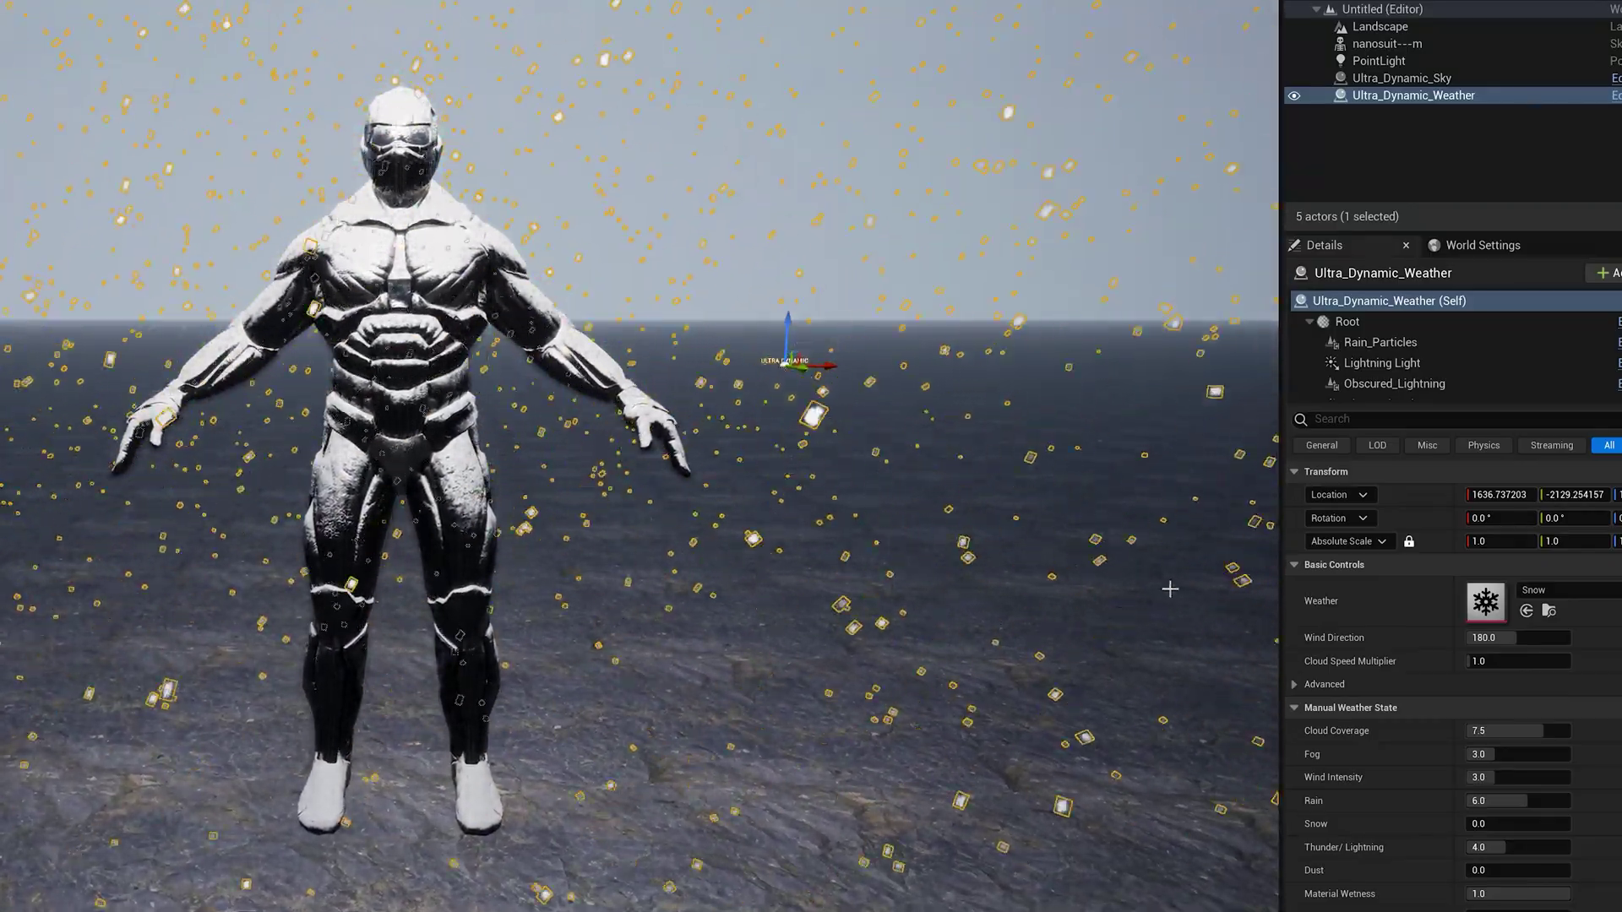
# - Preview the Snow_Light weather preset and examine the light snow on the nanosuit character from a higher angle
pyautogui.click(1567, 590)
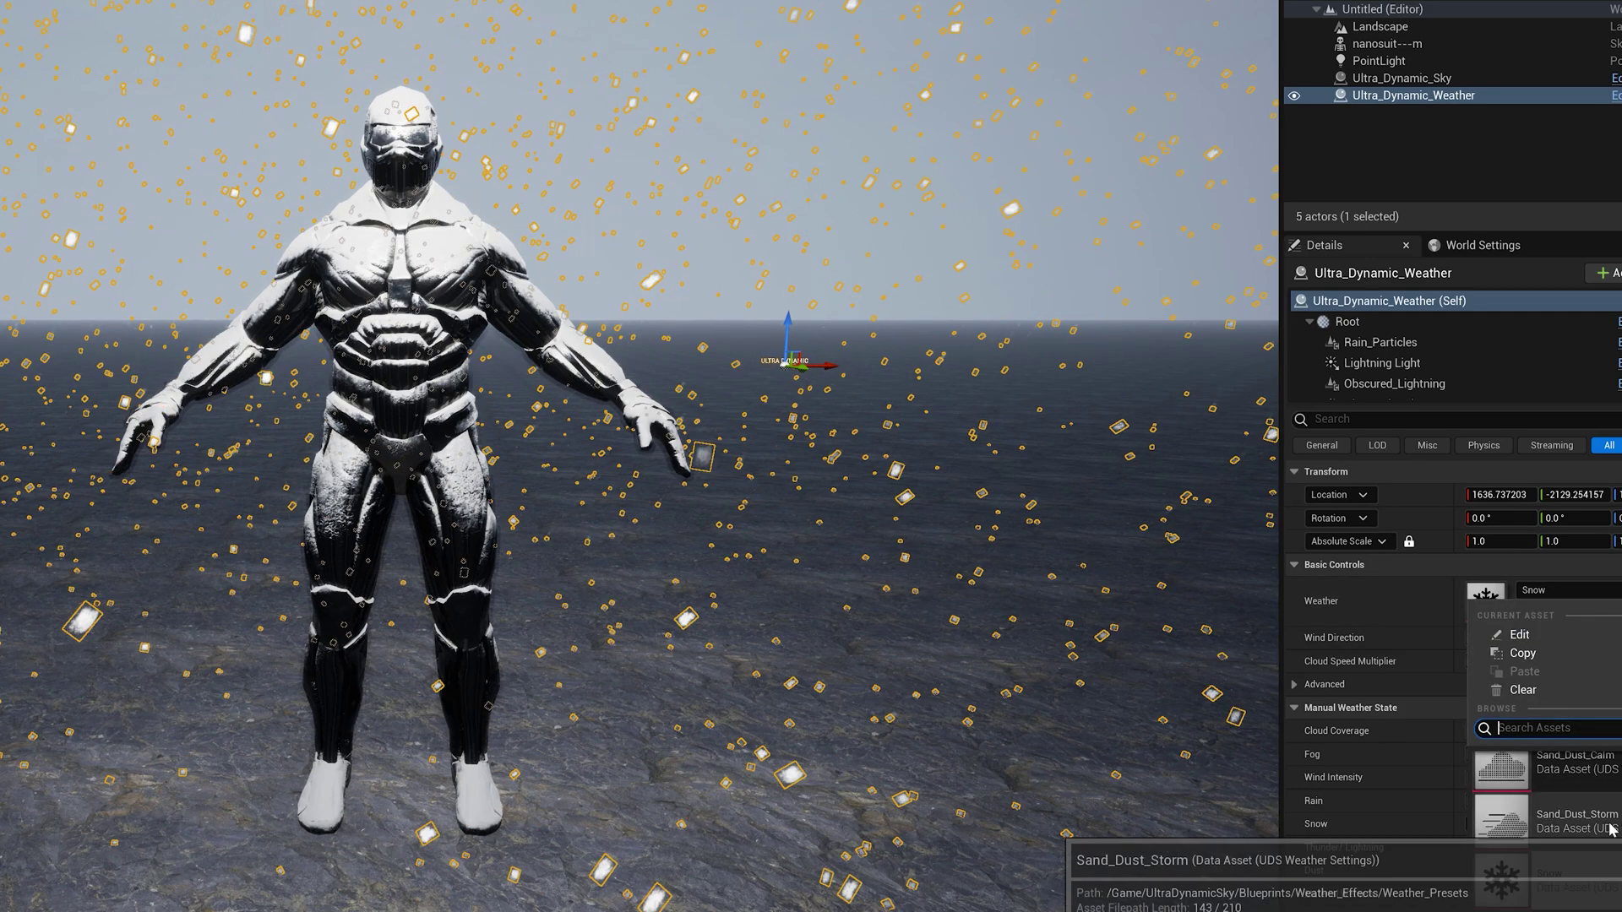
pyautogui.scroll(-1, 1609, 836)
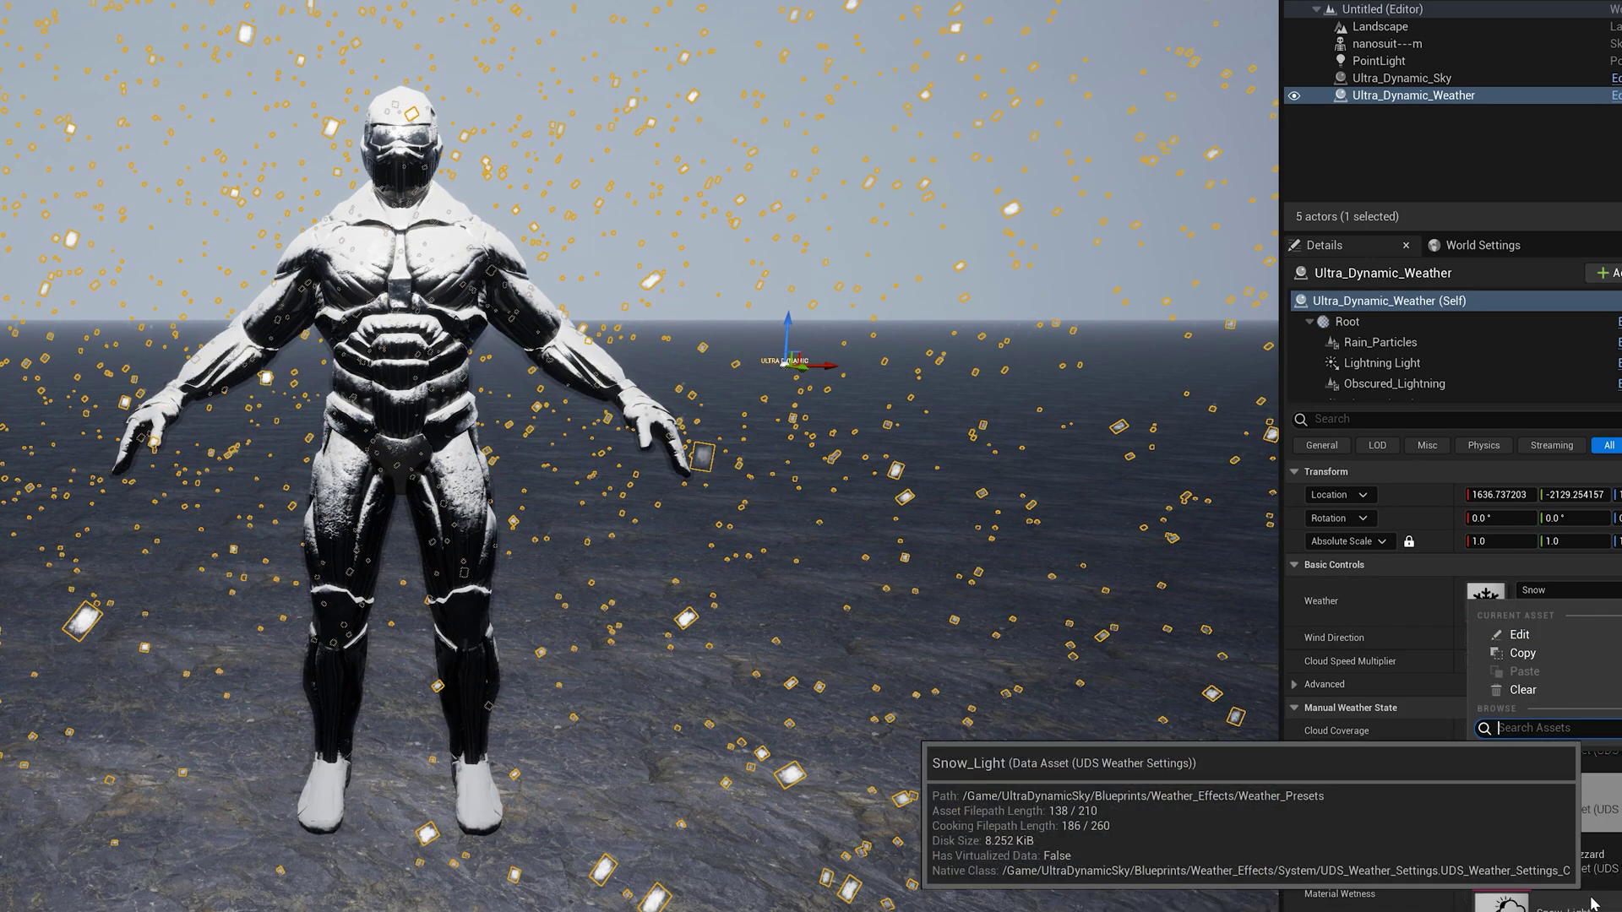
pyautogui.click(1588, 908)
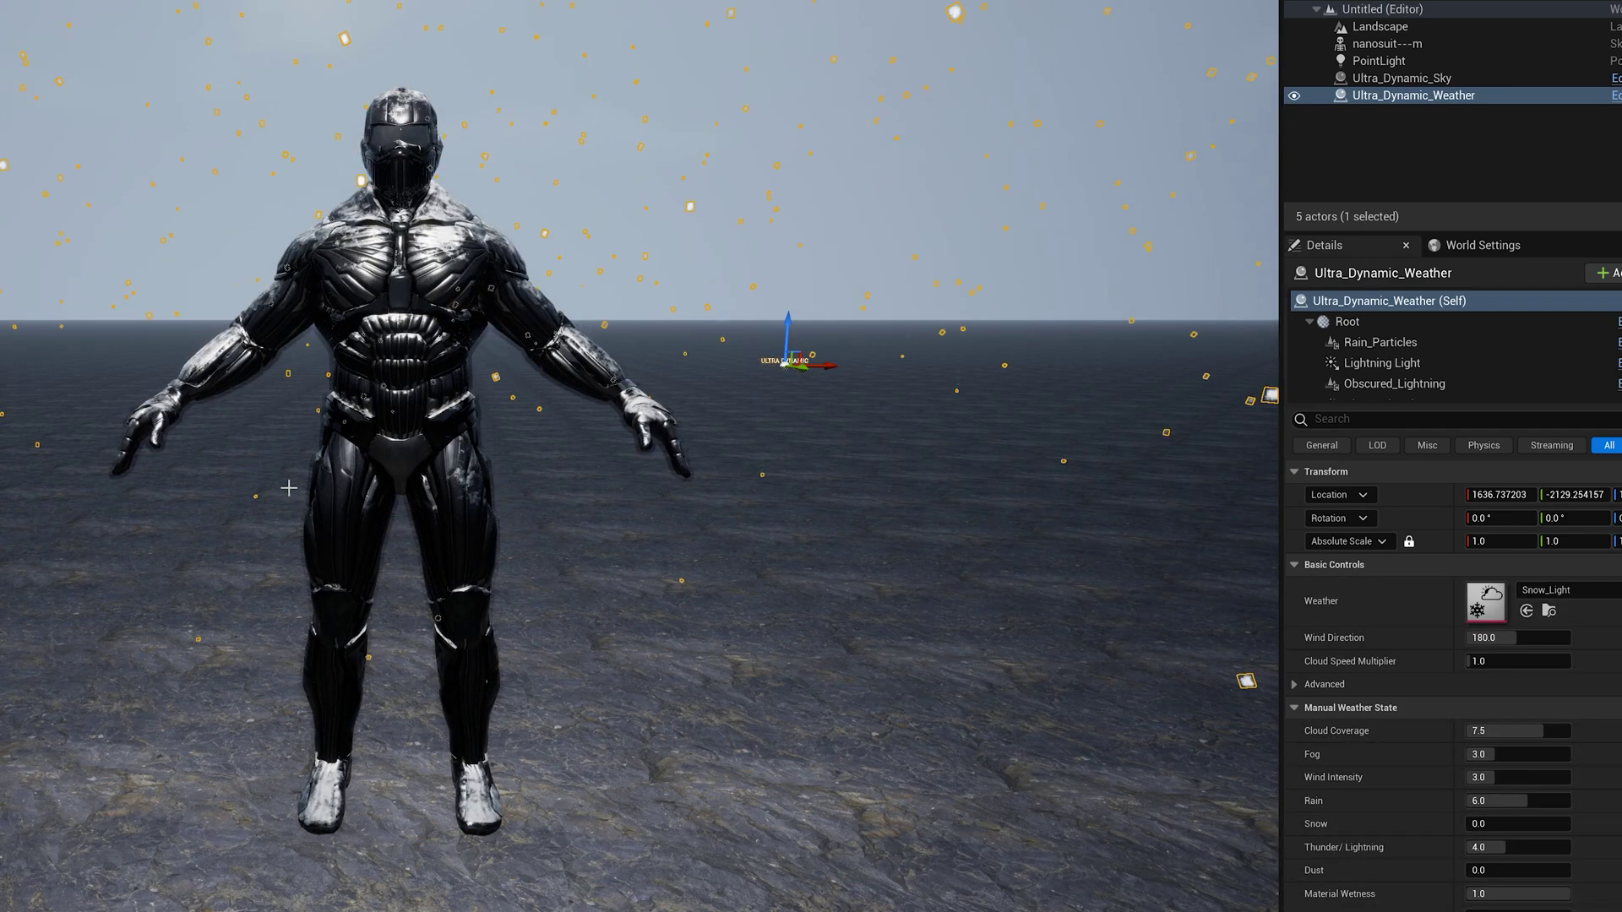
pyautogui.moveTo(288, 488); pyautogui.dragTo(288, 592, button='right')
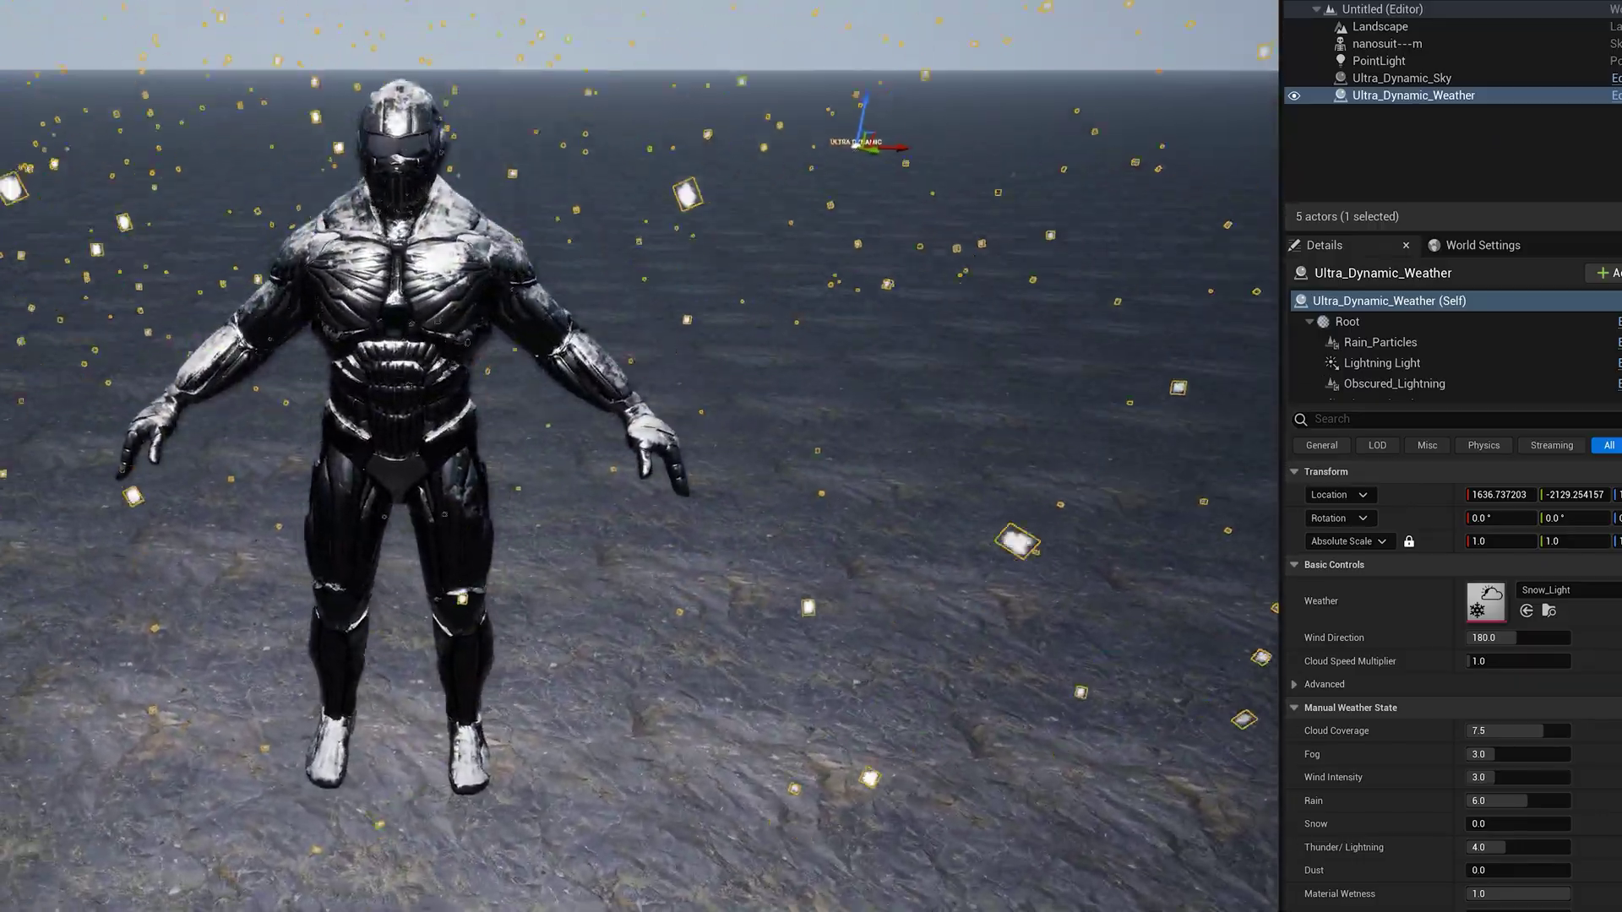
pyautogui.keyDown('alt'); pyautogui.moveTo(130, 354); pyautogui.dragTo(283, 436); pyautogui.keyUp('alt')
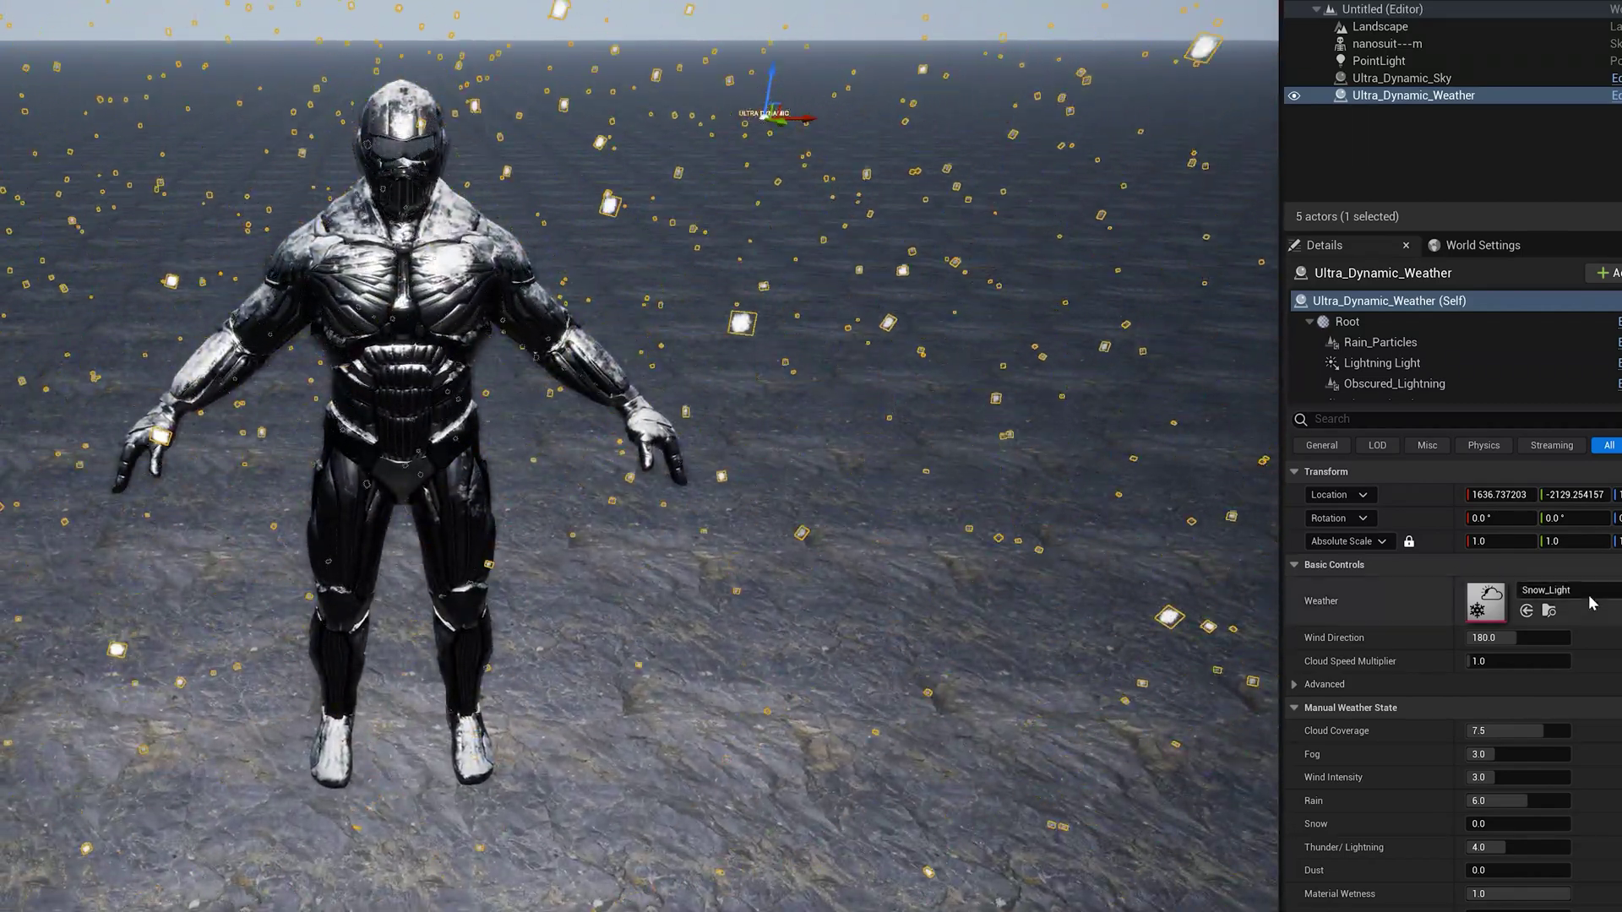
# - Preview the Partly_Cloudy weather preset and look at the nanosuit character's clean surface
pyautogui.click(1566, 589)
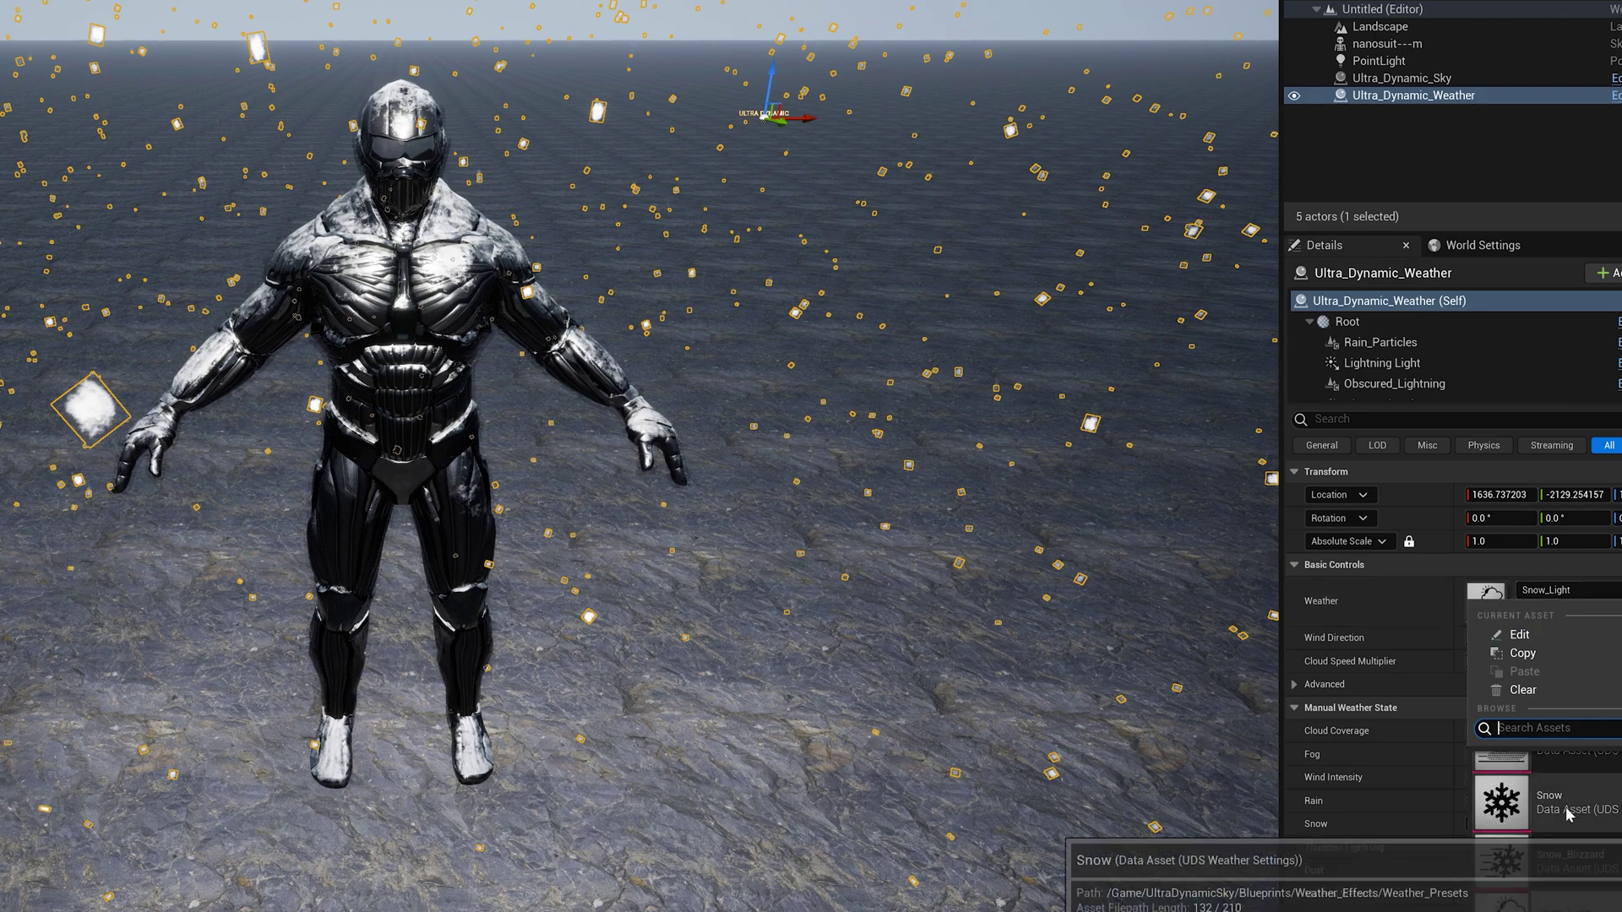
pyautogui.scroll(3, 1564, 798)
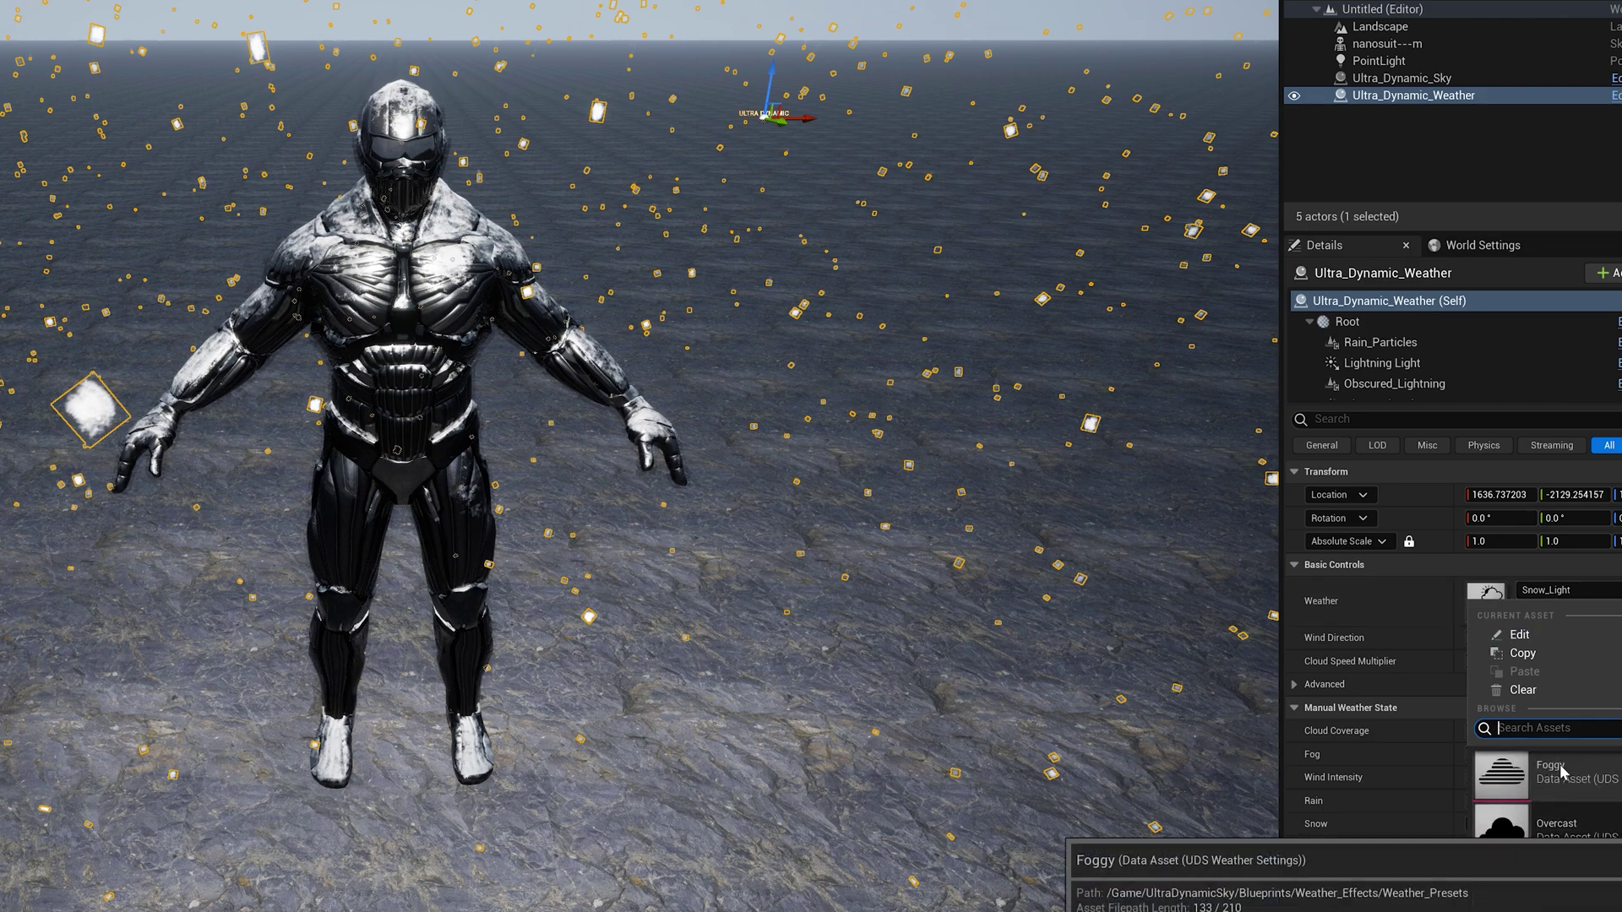
pyautogui.scroll(-1, 1557, 769)
pyautogui.click(1558, 770)
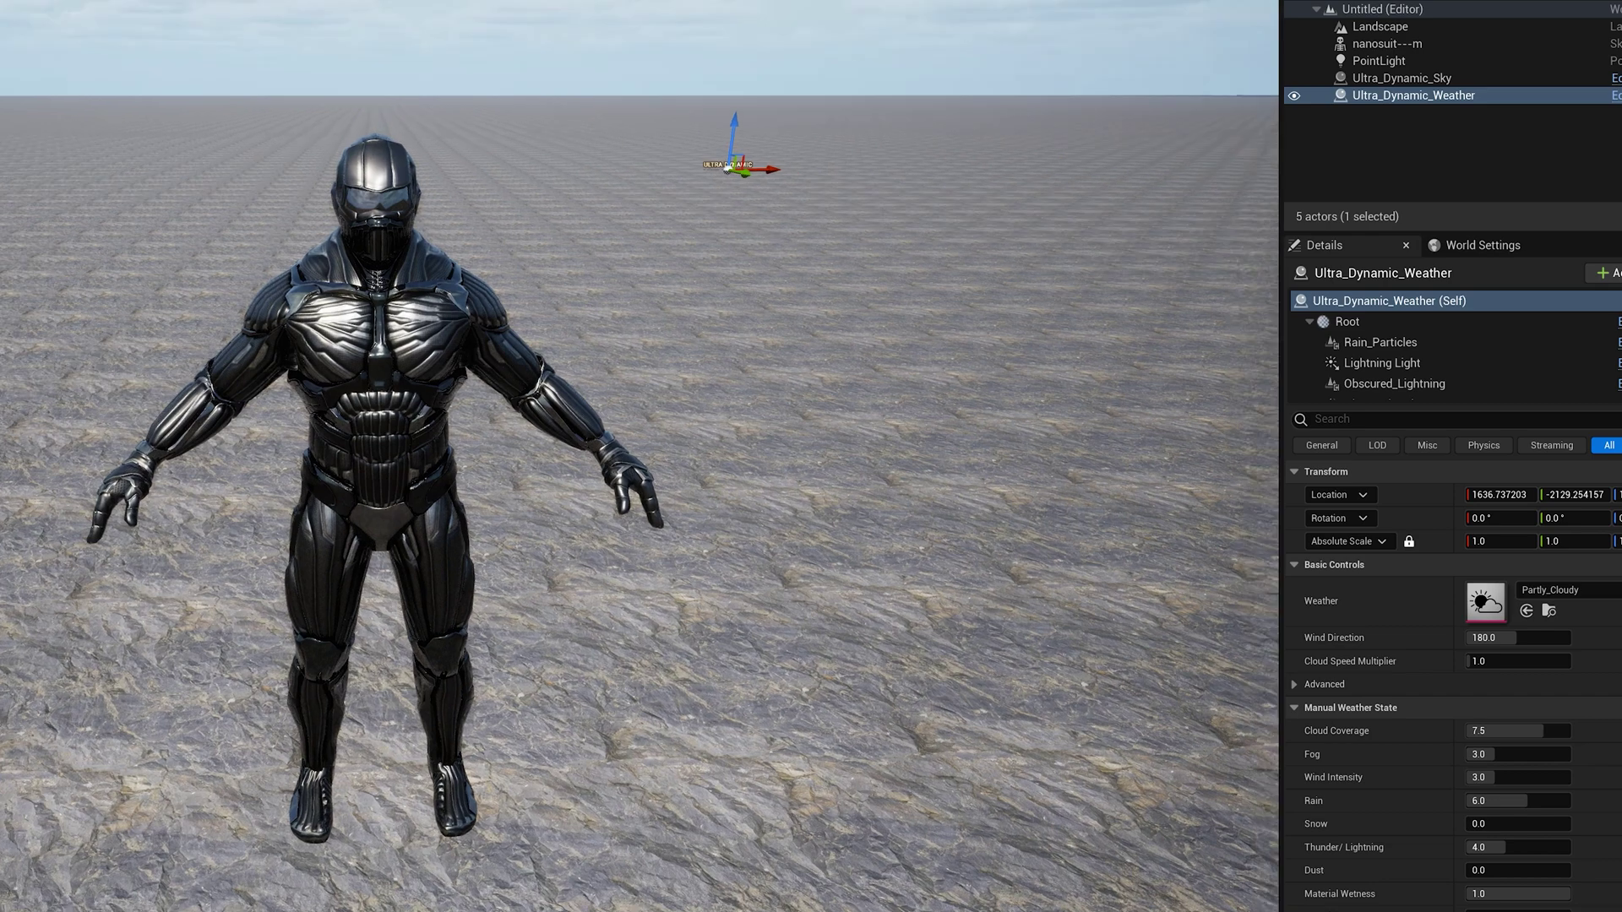
pyautogui.moveTo(642, 456); pyautogui.dragTo(657, 396, button='right')
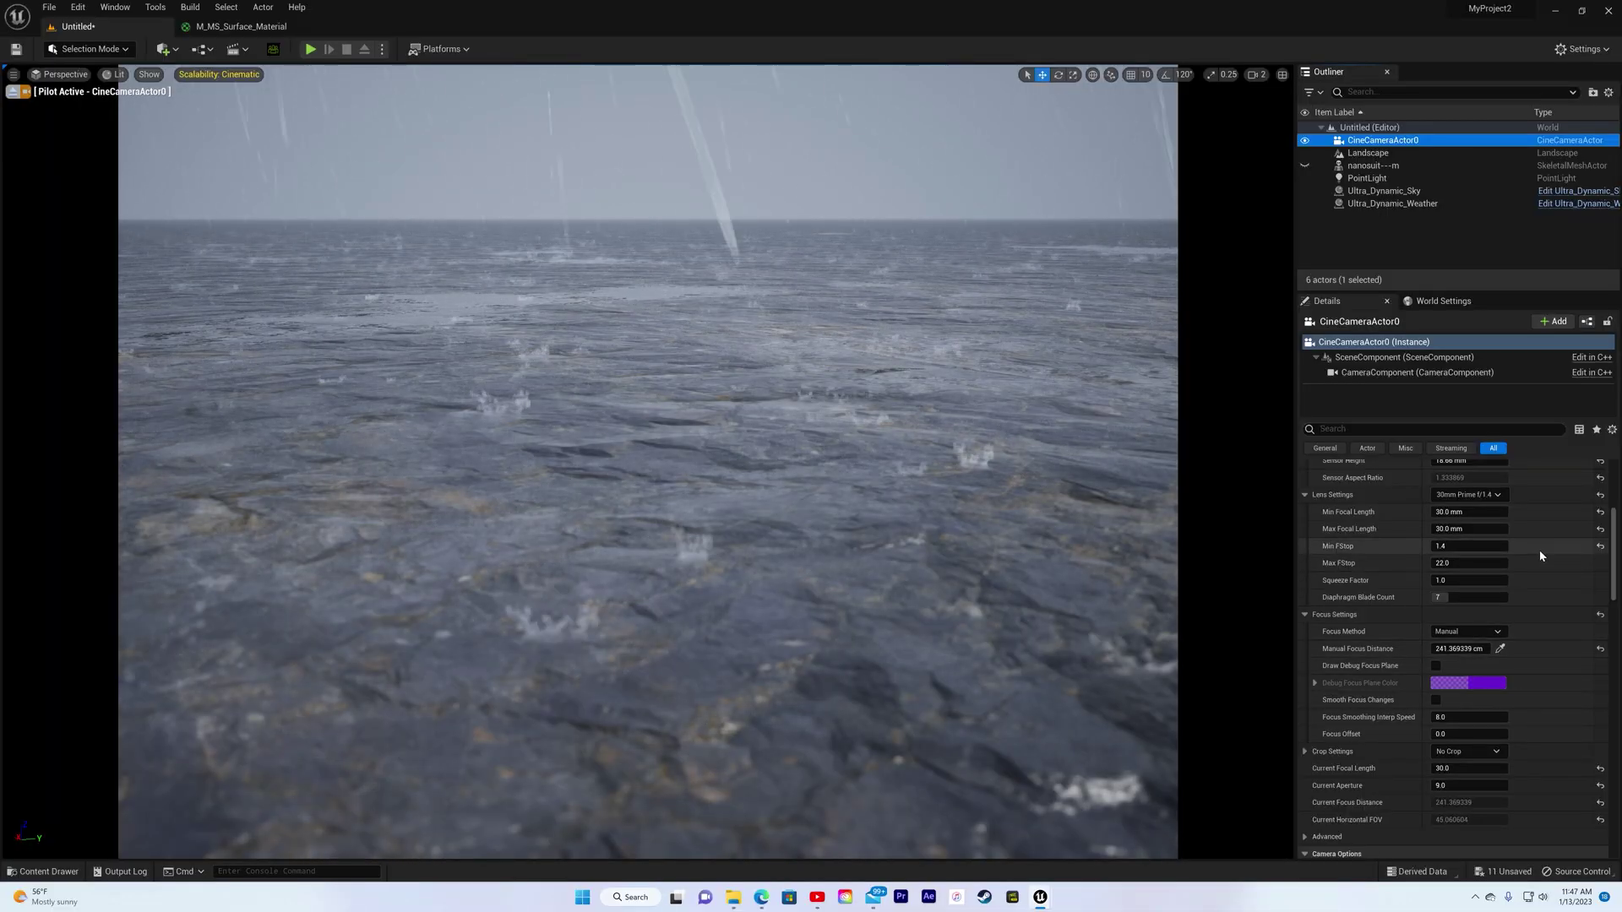
# - Set the lens of CineCameraActor0 to 12mm Prime f/2.8 and reframe the piloted camera on the wet landscape
pyautogui.scroll(2, 1508, 545)
pyautogui.click(1498, 537)
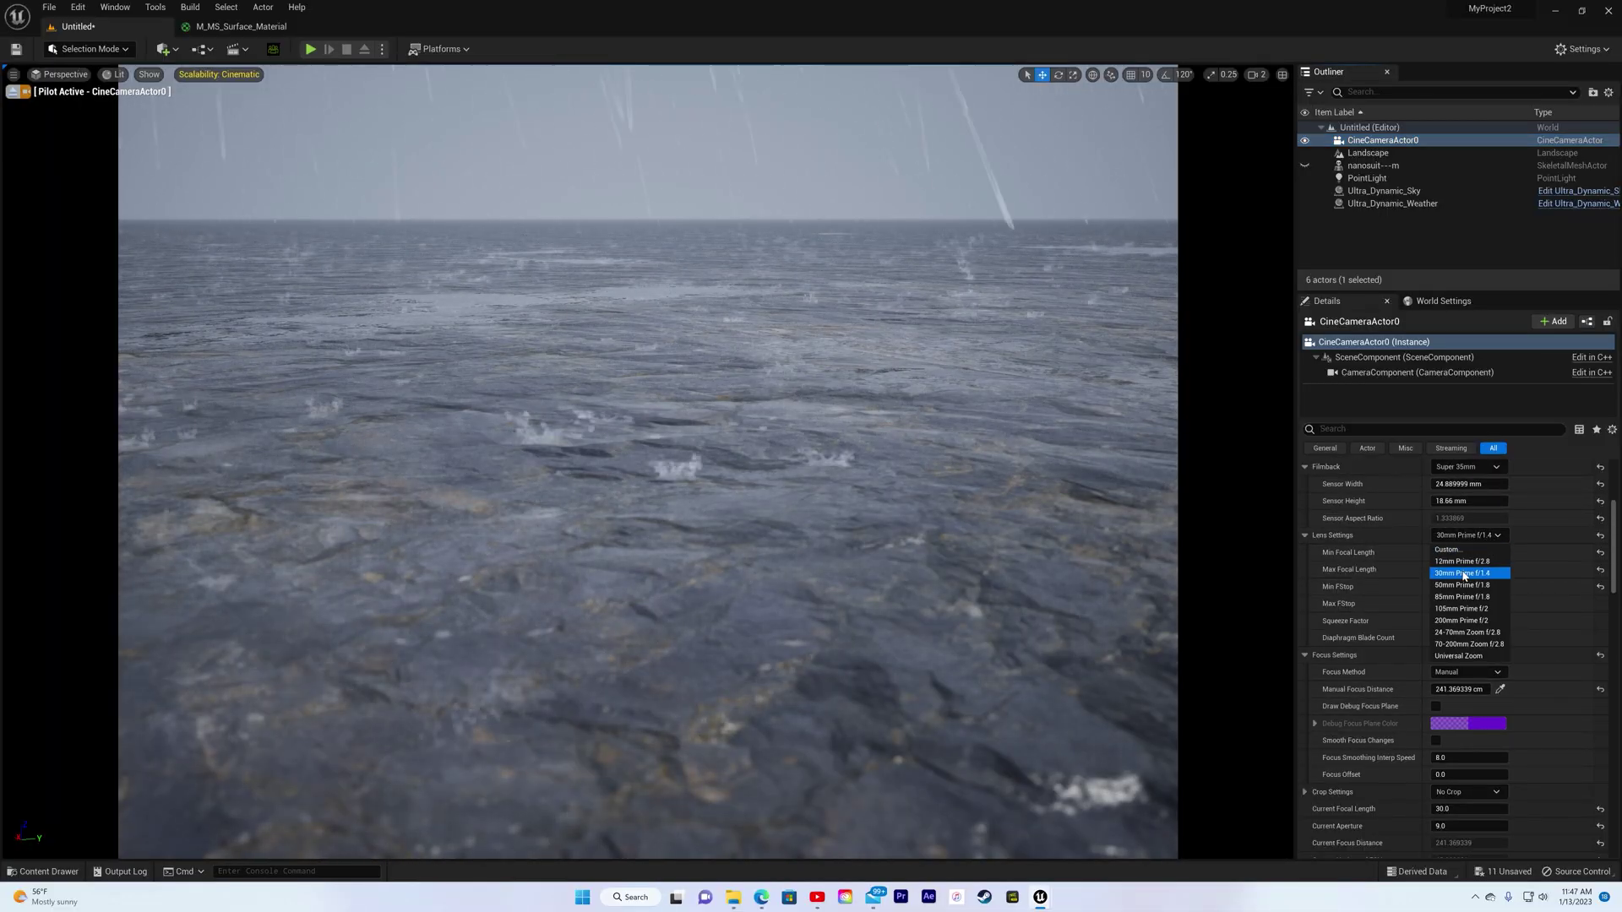
pyautogui.click(1467, 566)
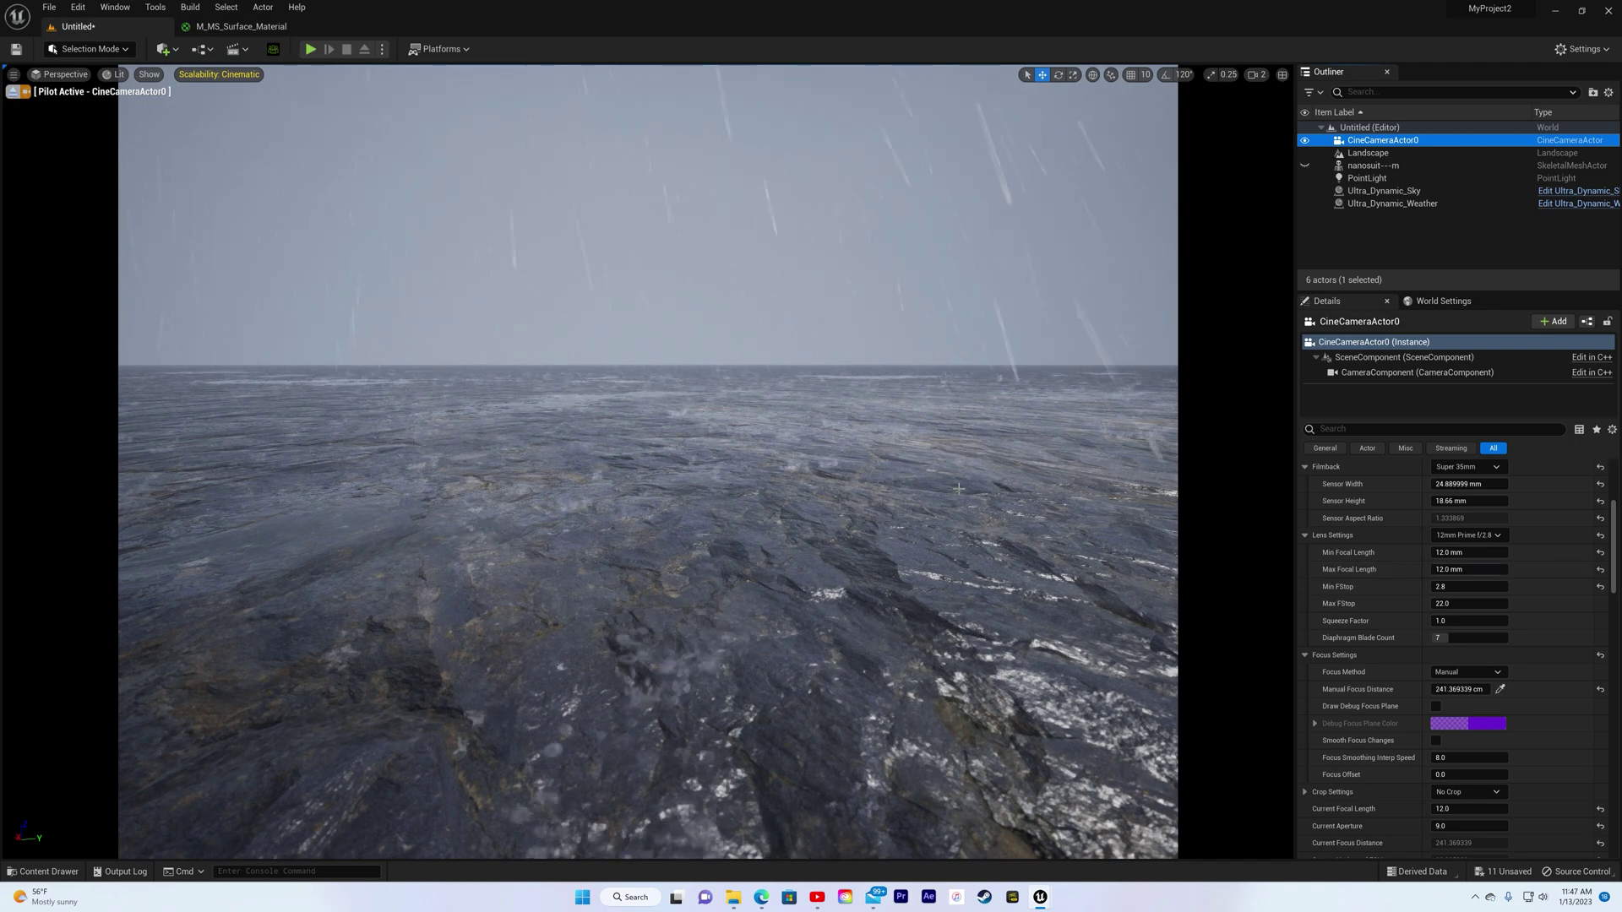
pyautogui.moveTo(845, 473); pyautogui.dragTo(1017, 477, button='right')
pyautogui.press('w')
pyautogui.moveTo(642, 473); pyautogui.dragTo(642, 522, button='right')
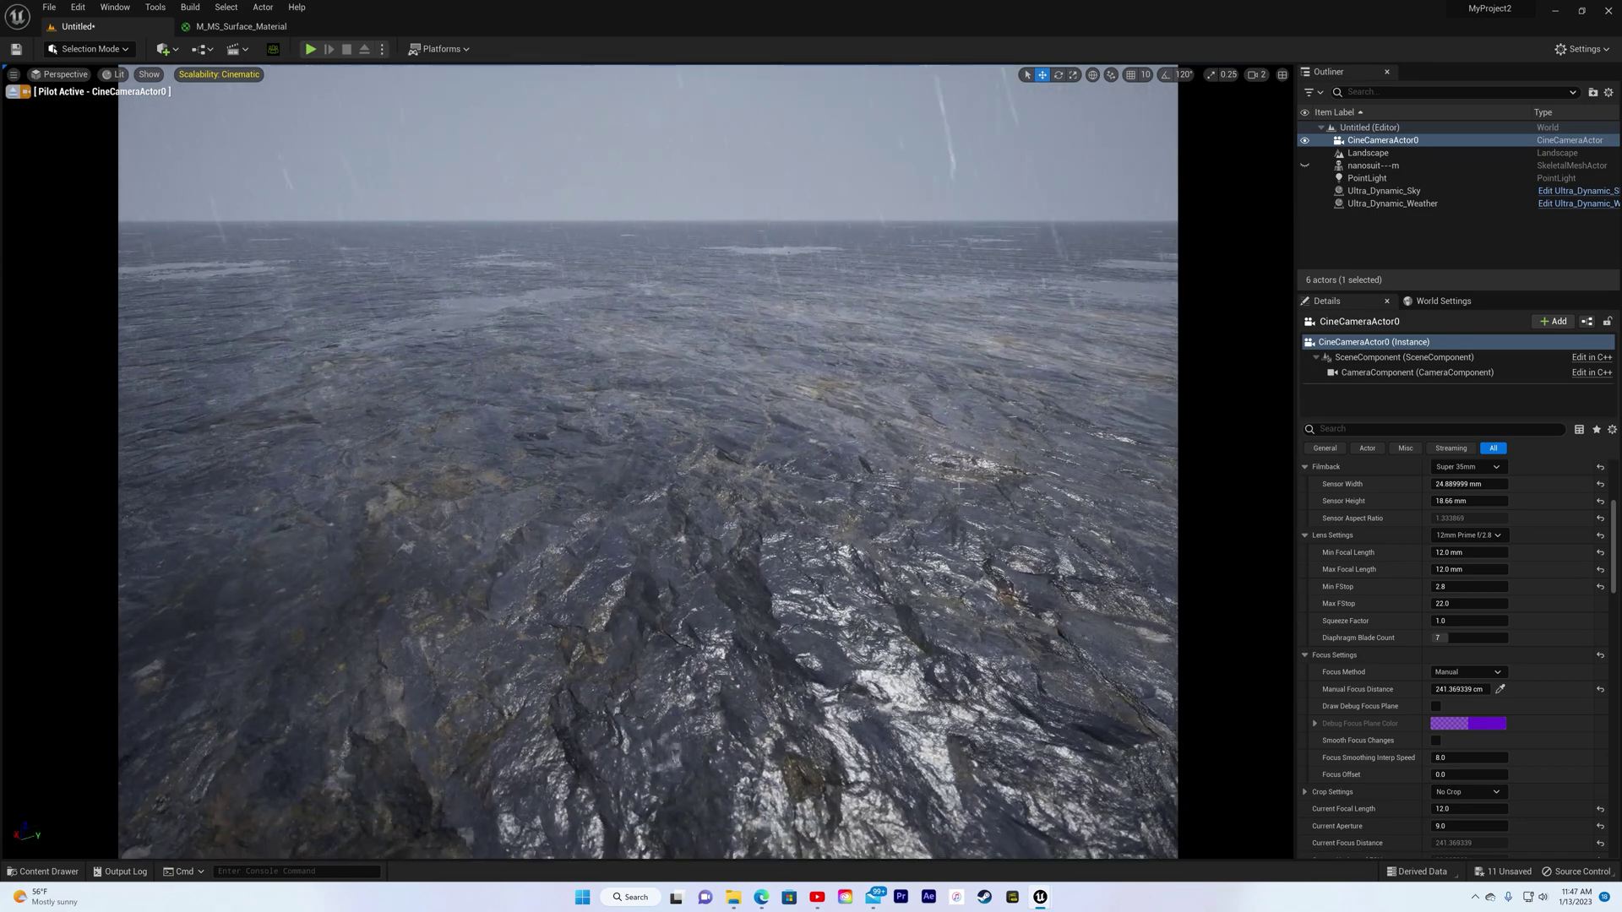
# - Preview the Sand_Dust_Calm weather preset on Ultra_Dynamic_Weather and examine the dust on the landscape through the camera
pyautogui.click(1374, 208)
pyautogui.scroll(5, 1587, 599)
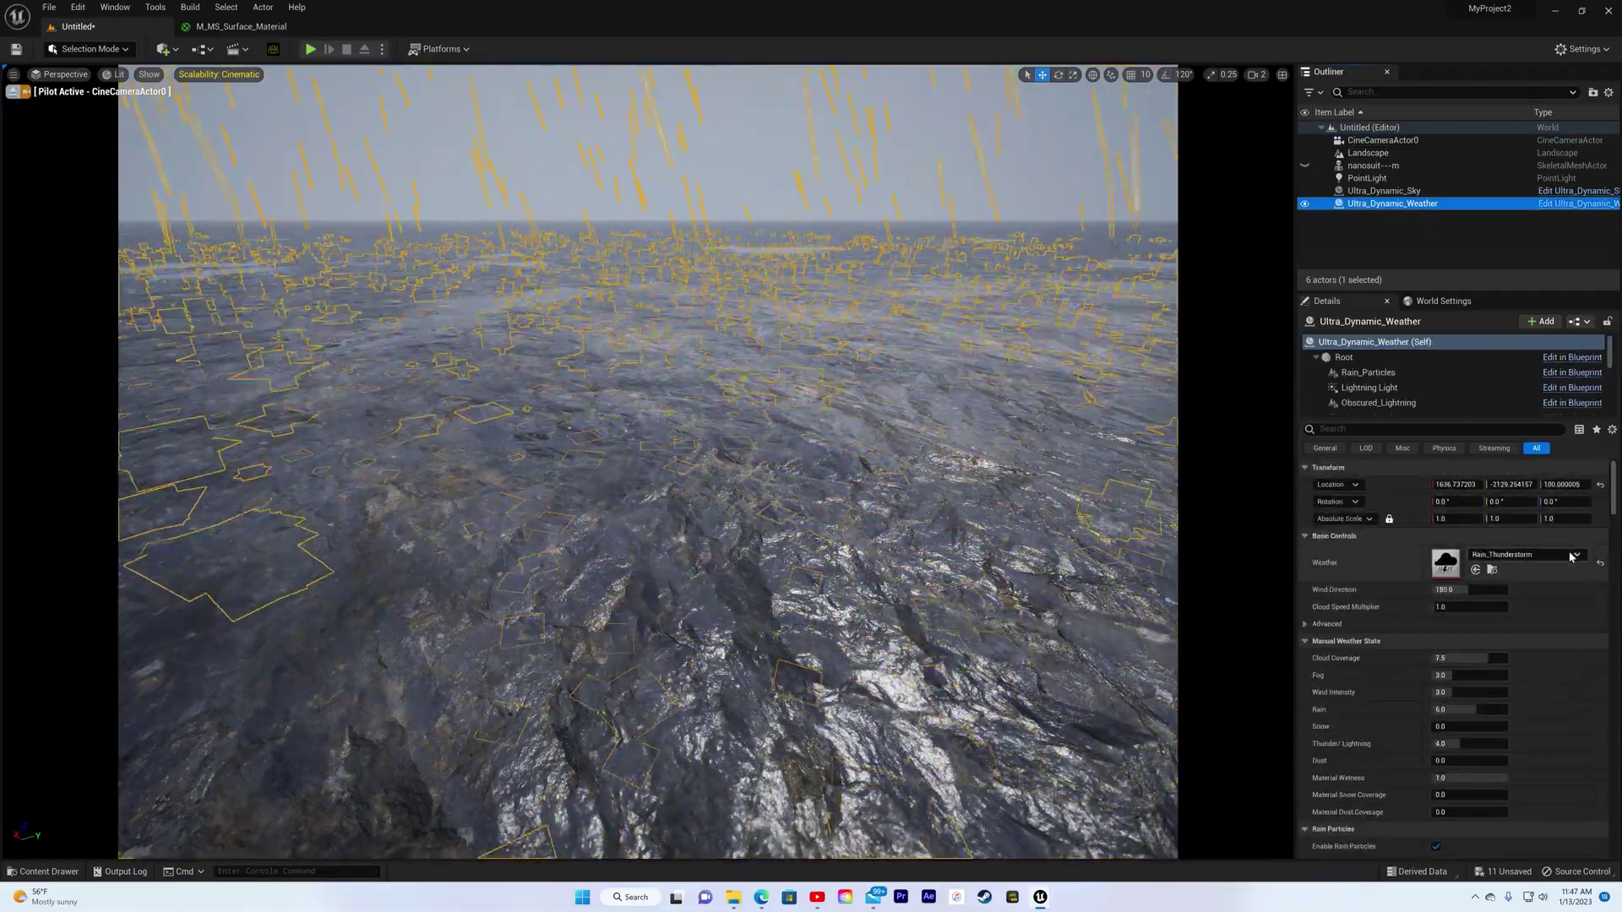
pyautogui.click(1570, 557)
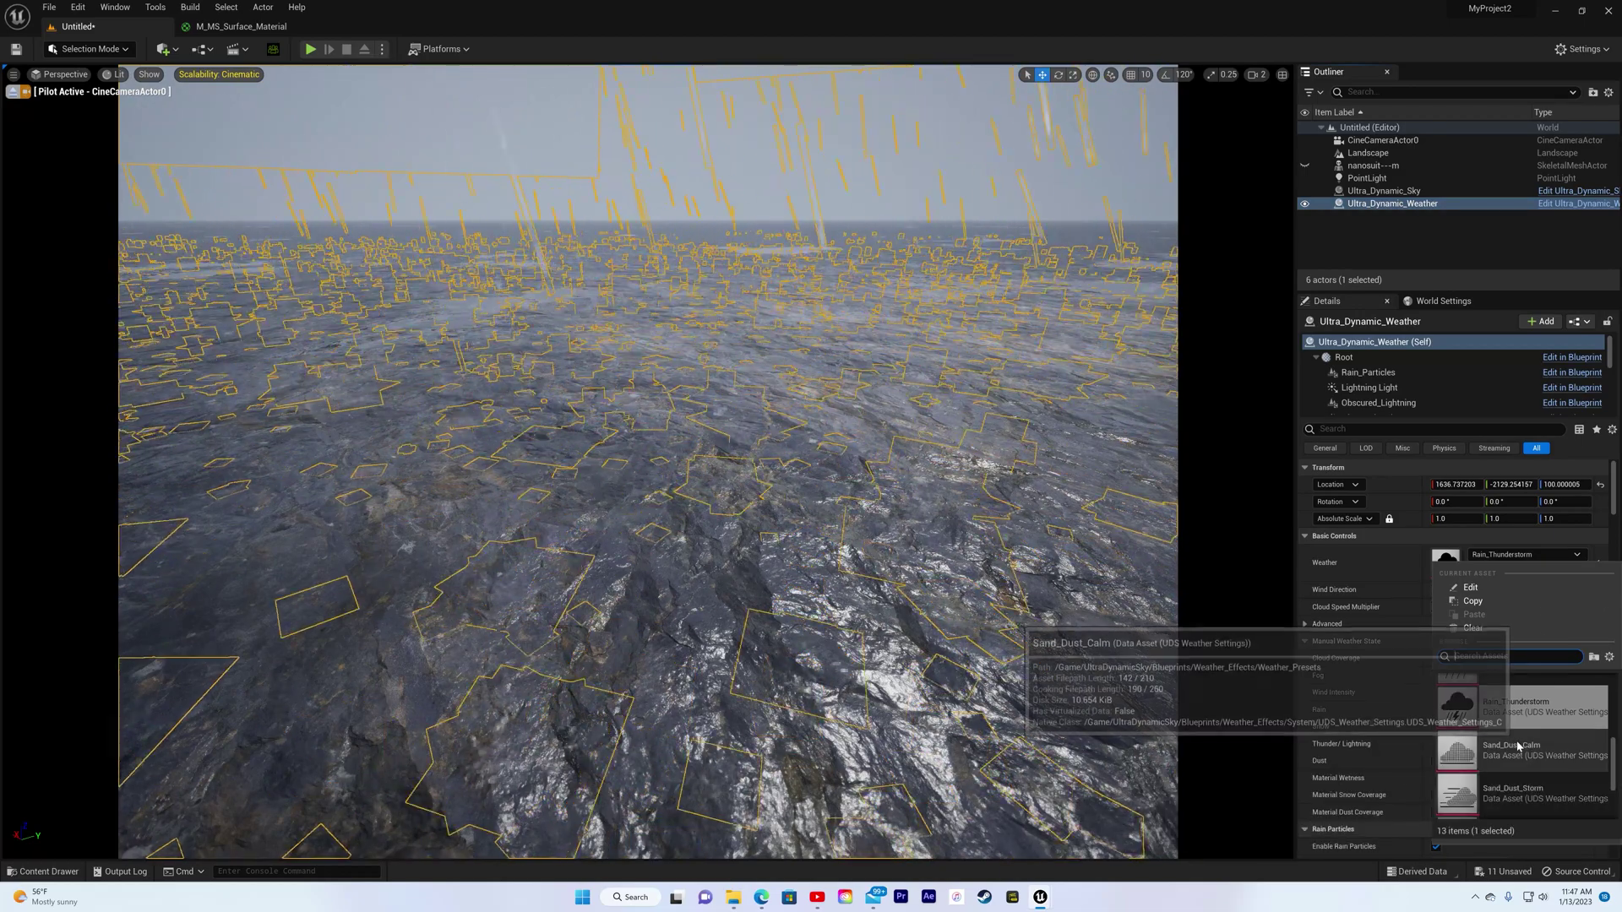
pyautogui.click(1512, 807)
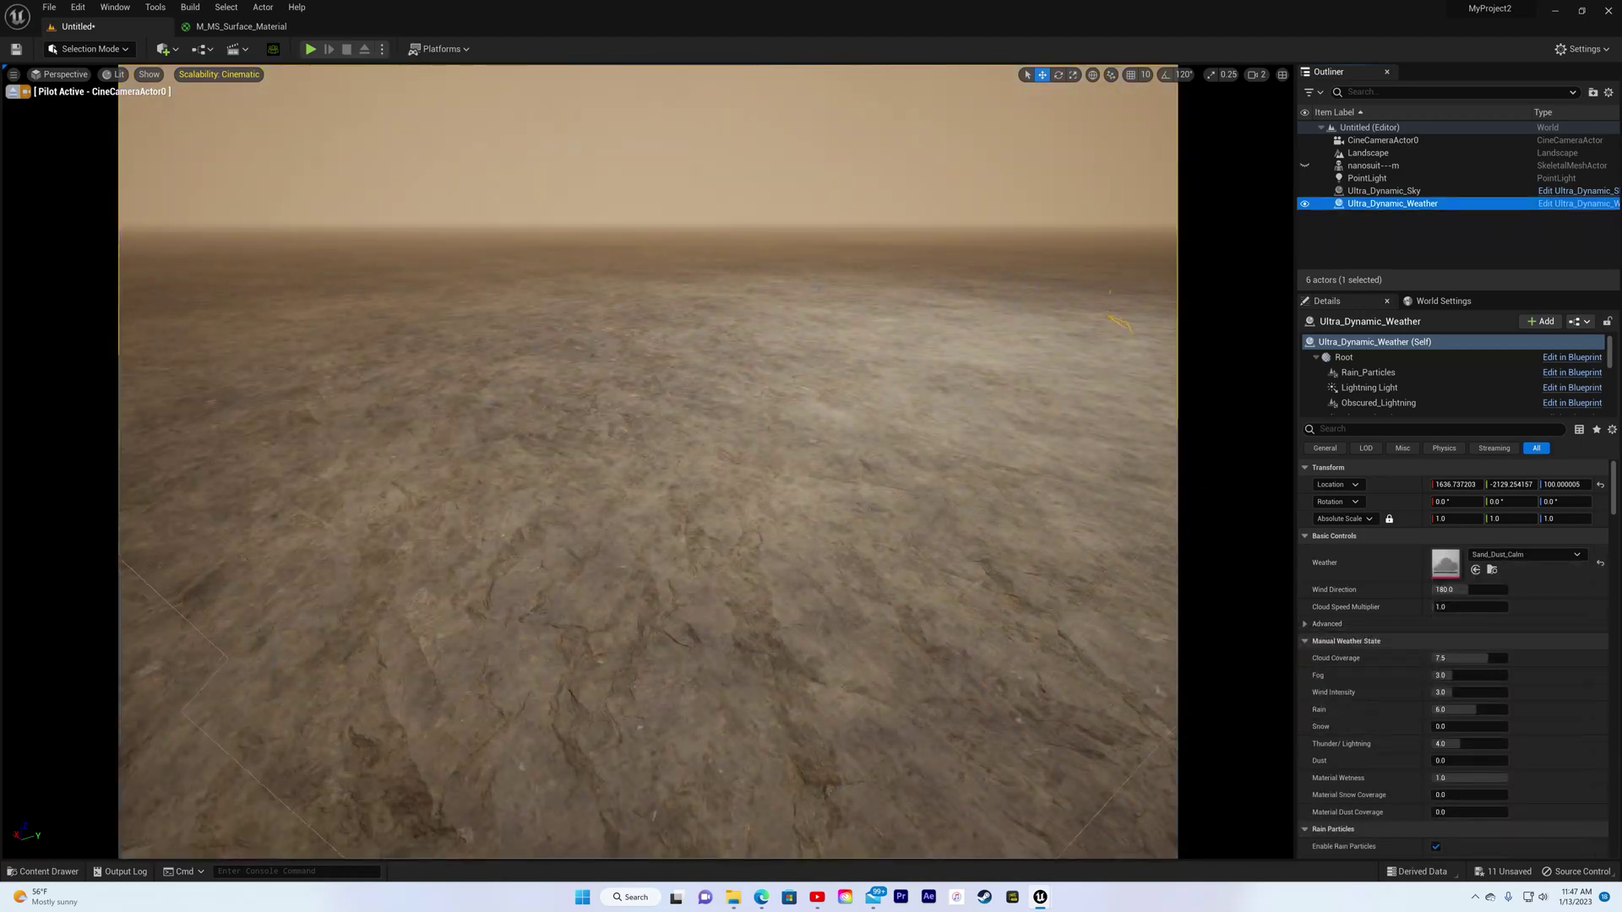
pyautogui.moveTo(648, 462); pyautogui.dragTo(648, 393, button='right')
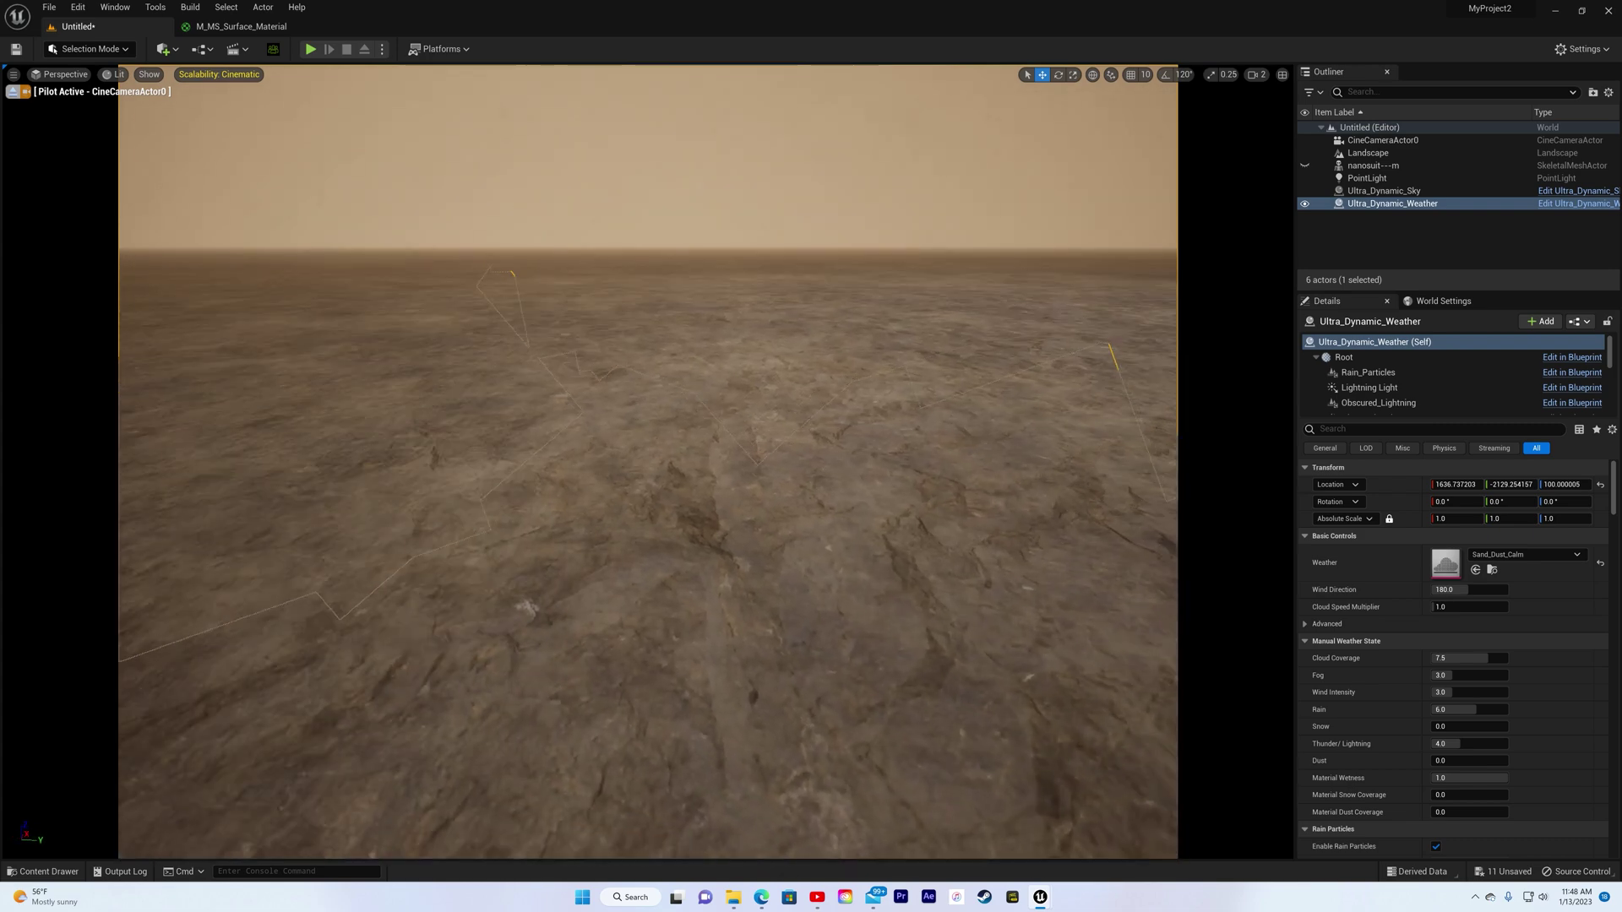
pyautogui.moveTo(812, 408); pyautogui.dragTo(895, 361, button='right')
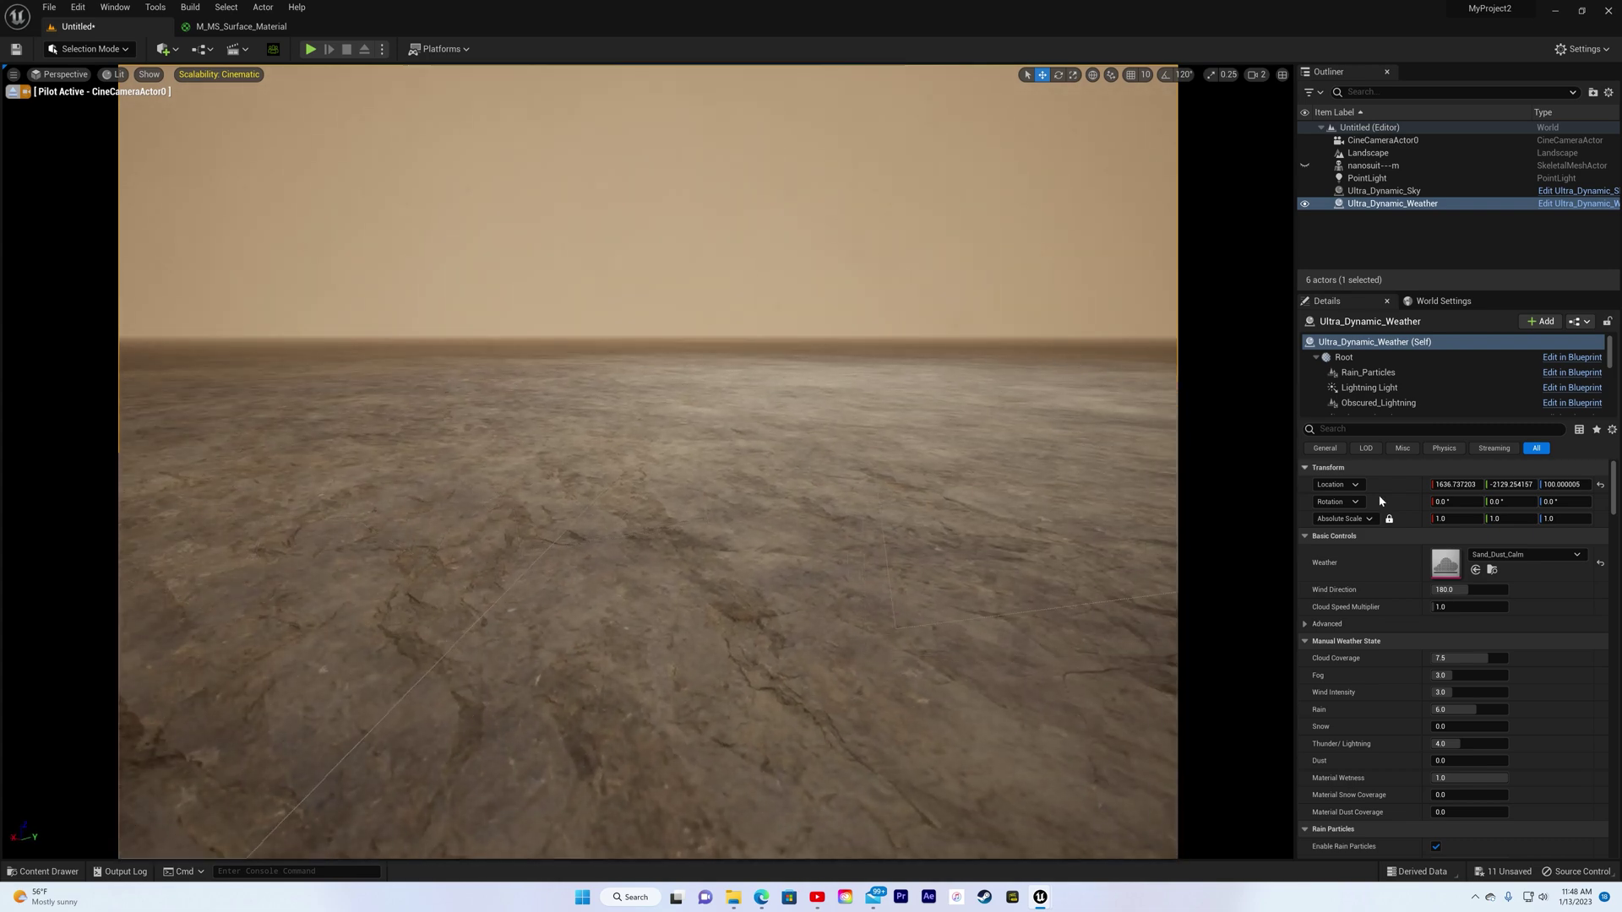
# - Preview the Snow weather preset on the landscape
pyautogui.click(1535, 554)
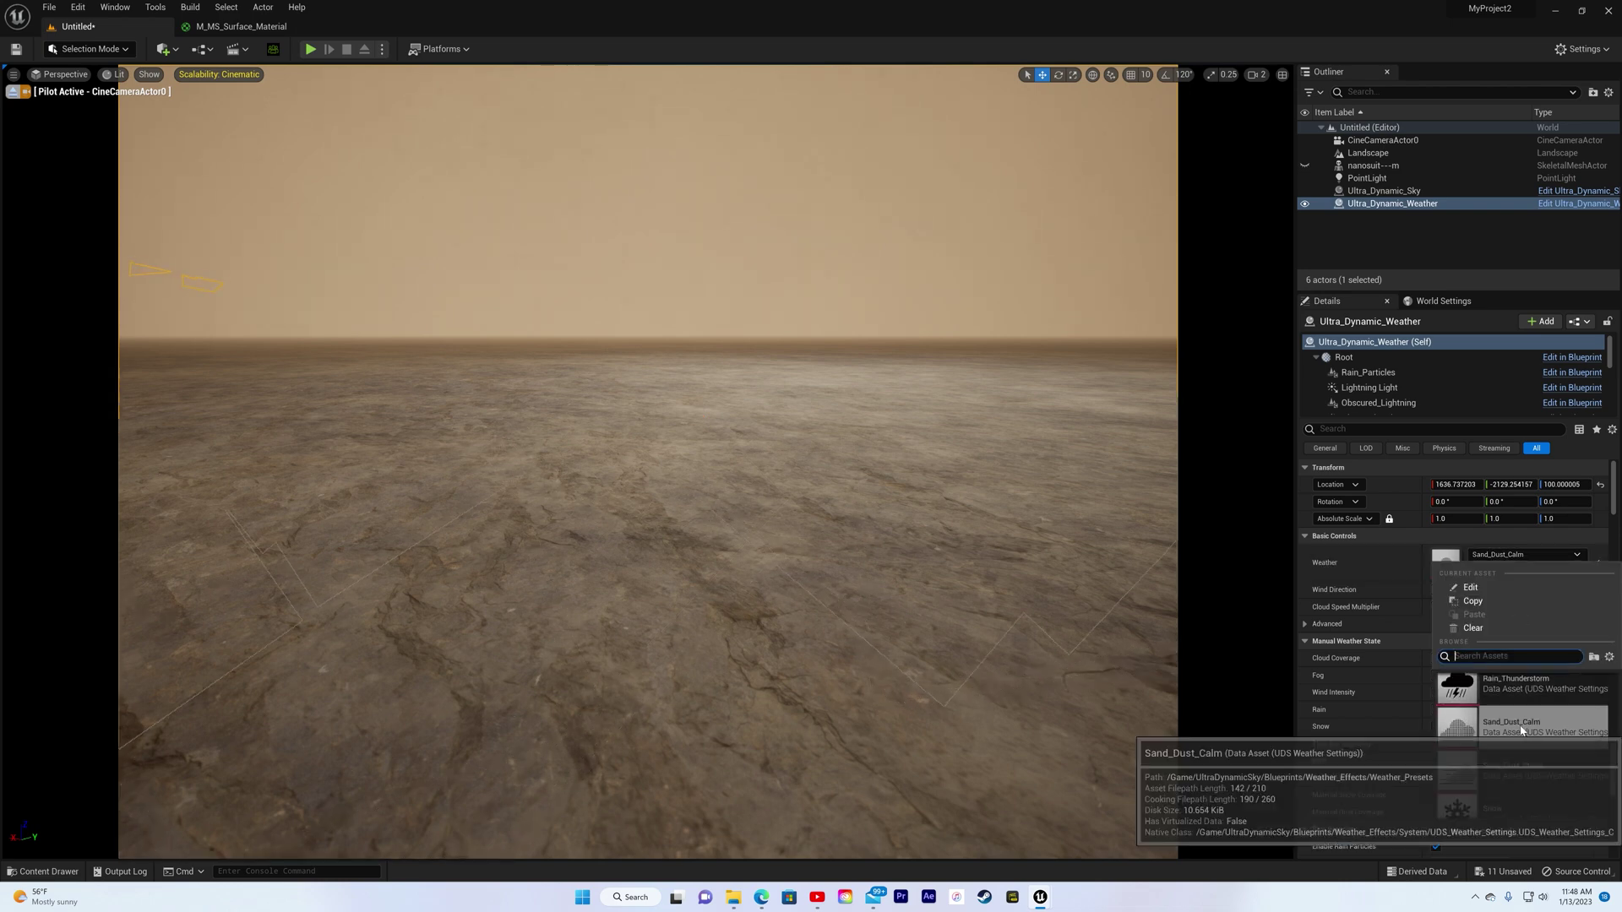
pyautogui.scroll(-3, 1521, 709)
pyautogui.click(1518, 725)
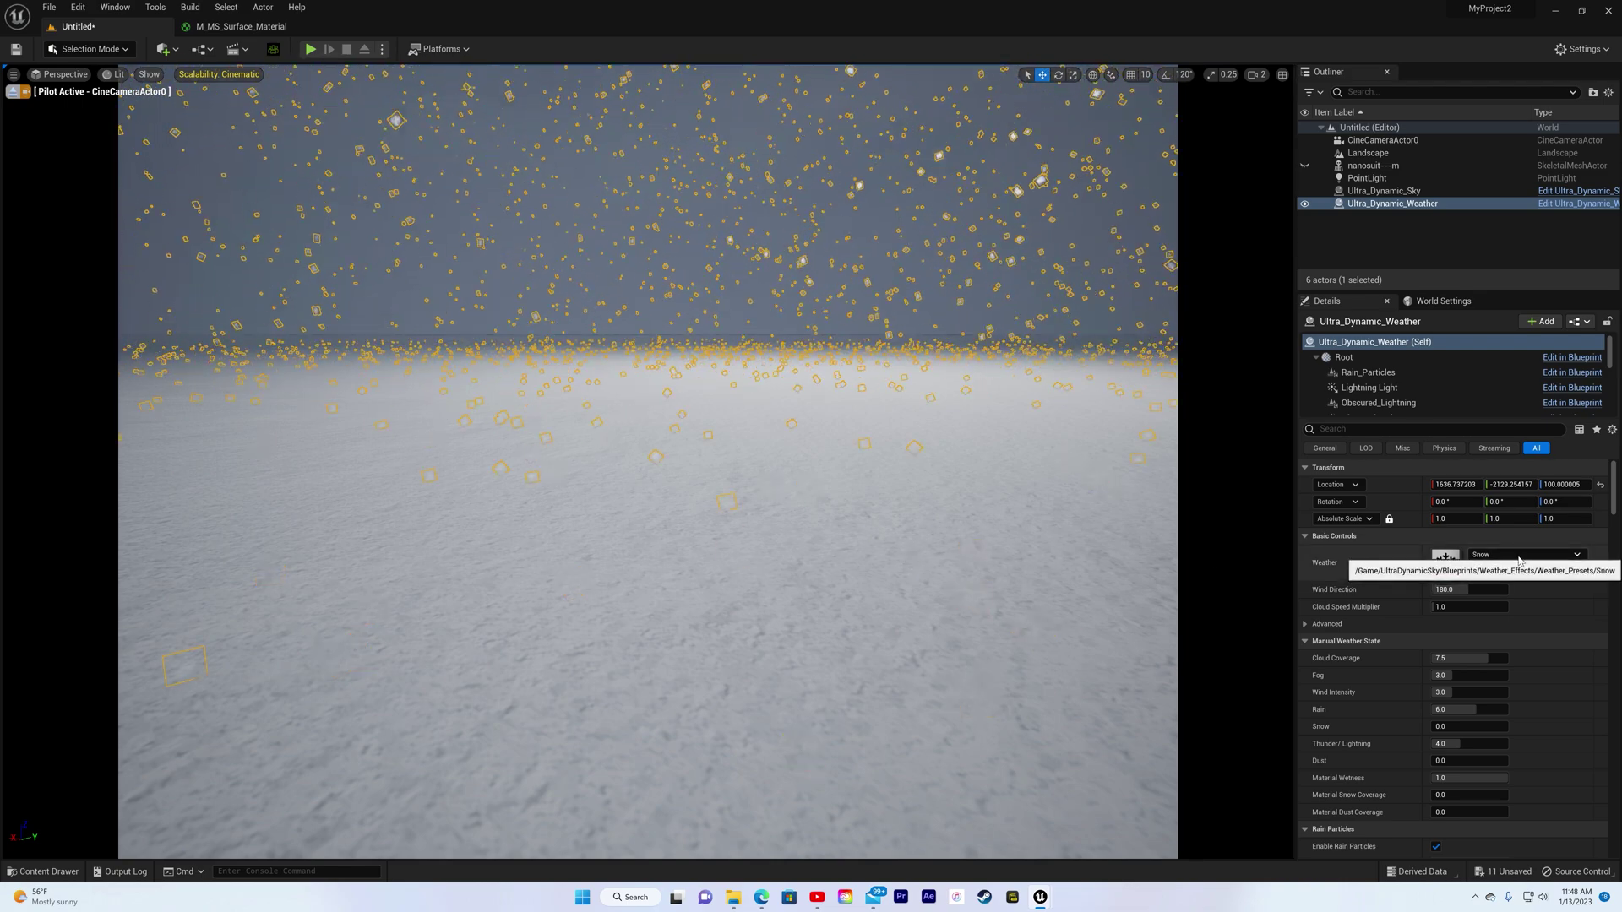
pyautogui.click(1384, 191)
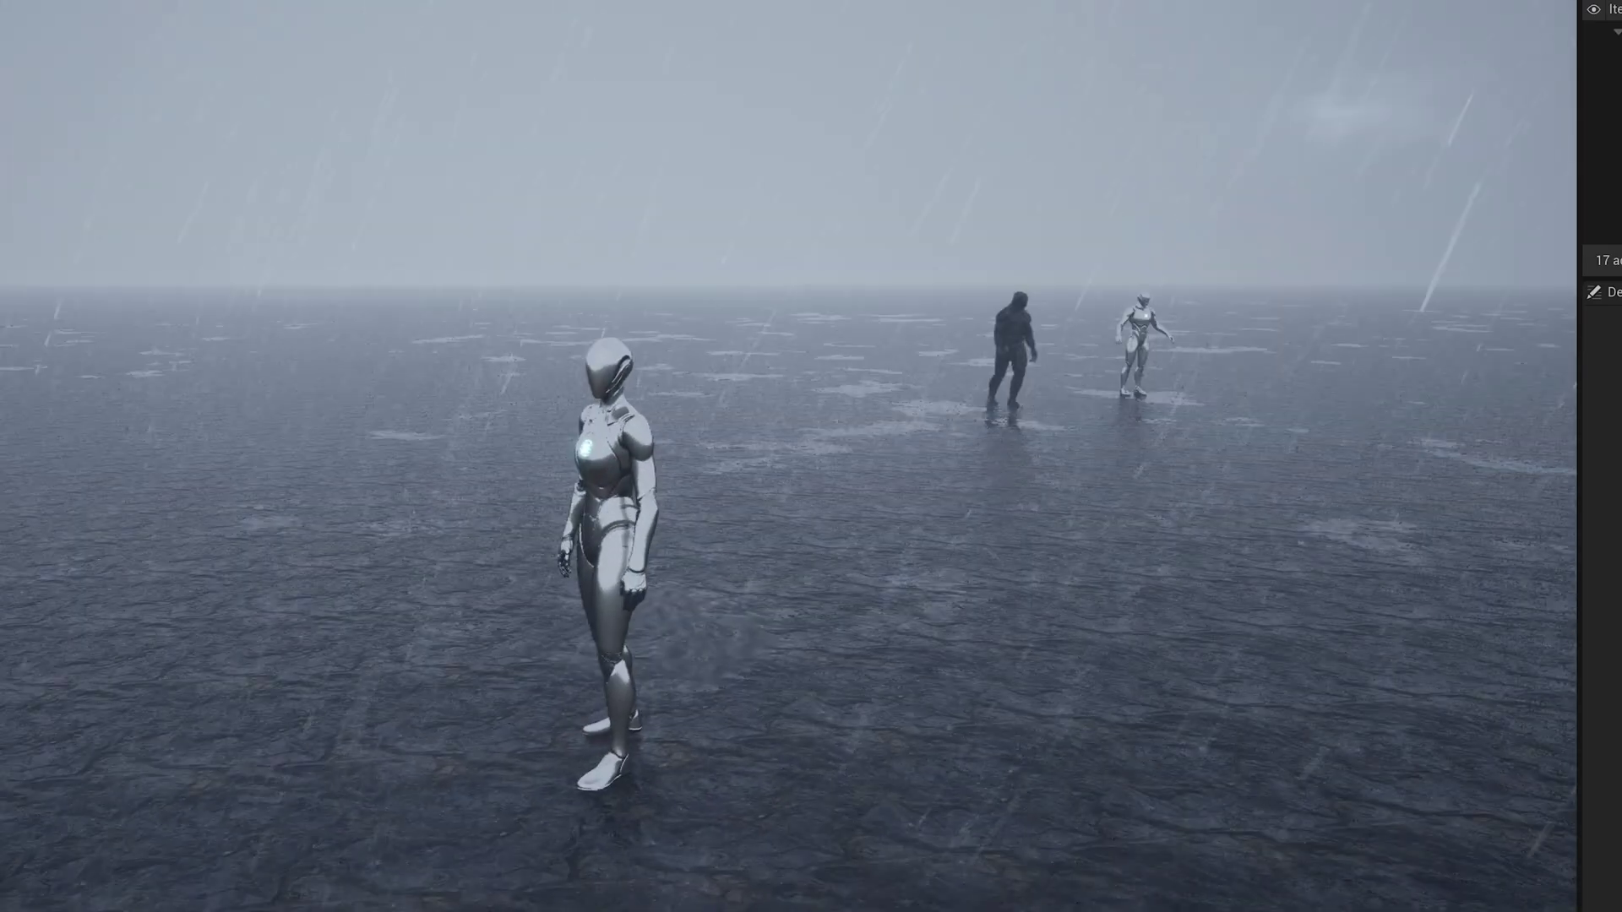
pyautogui.press('w')
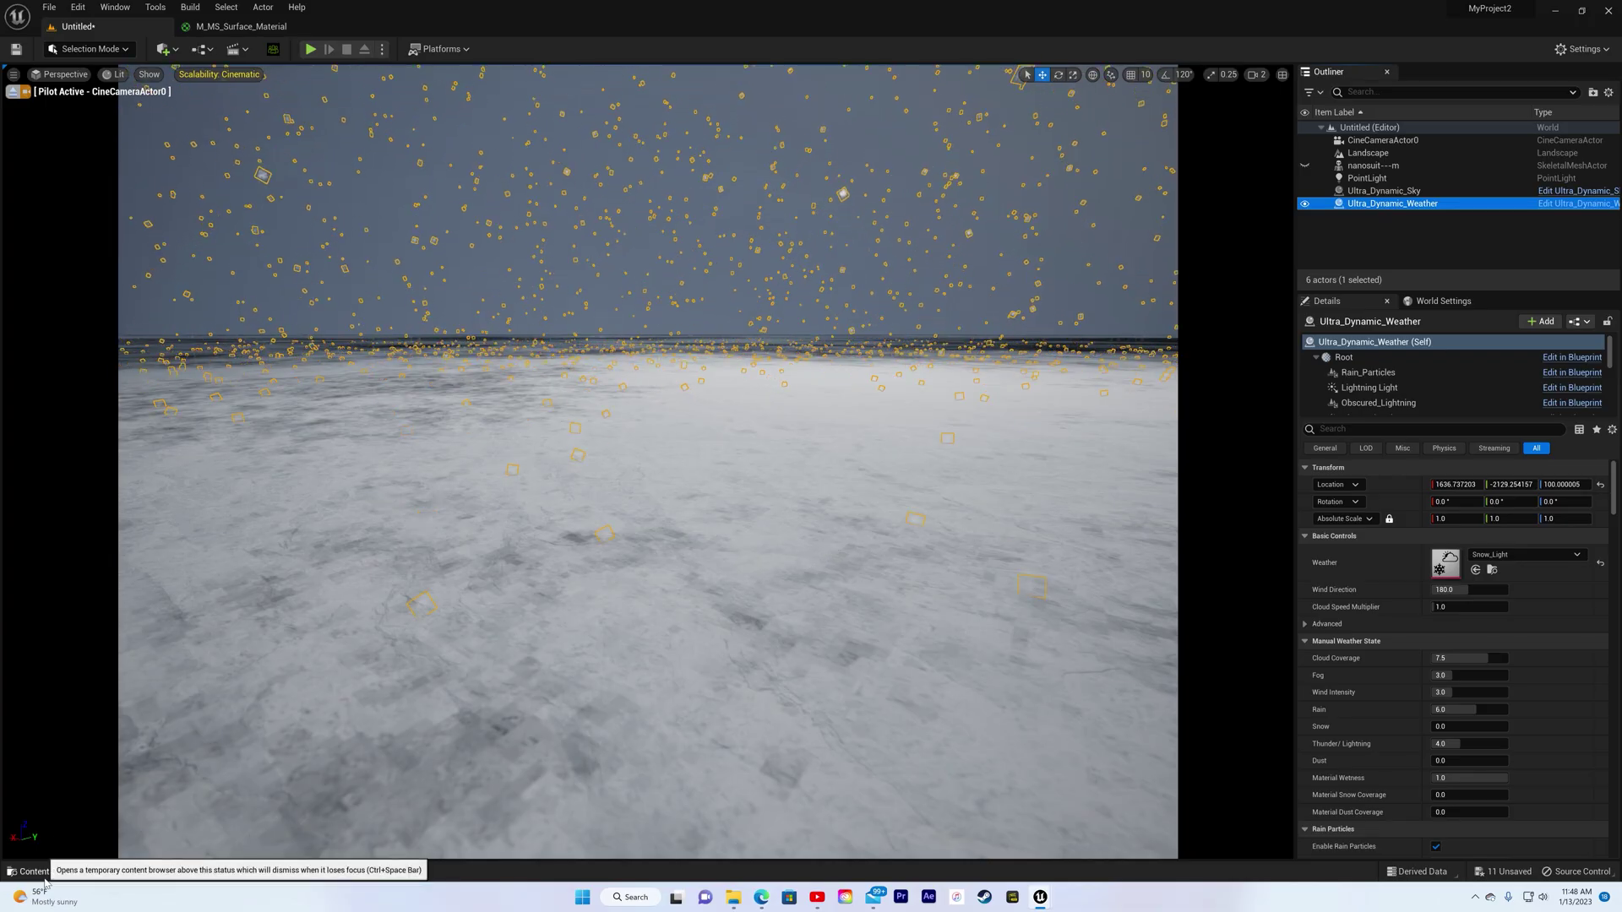
# - Place the decorativeground static mesh from the biker folder on the landscape and raise it to a Z location of about 114.76
pyautogui.click(48, 870)
pyautogui.doubleClick(462, 654)
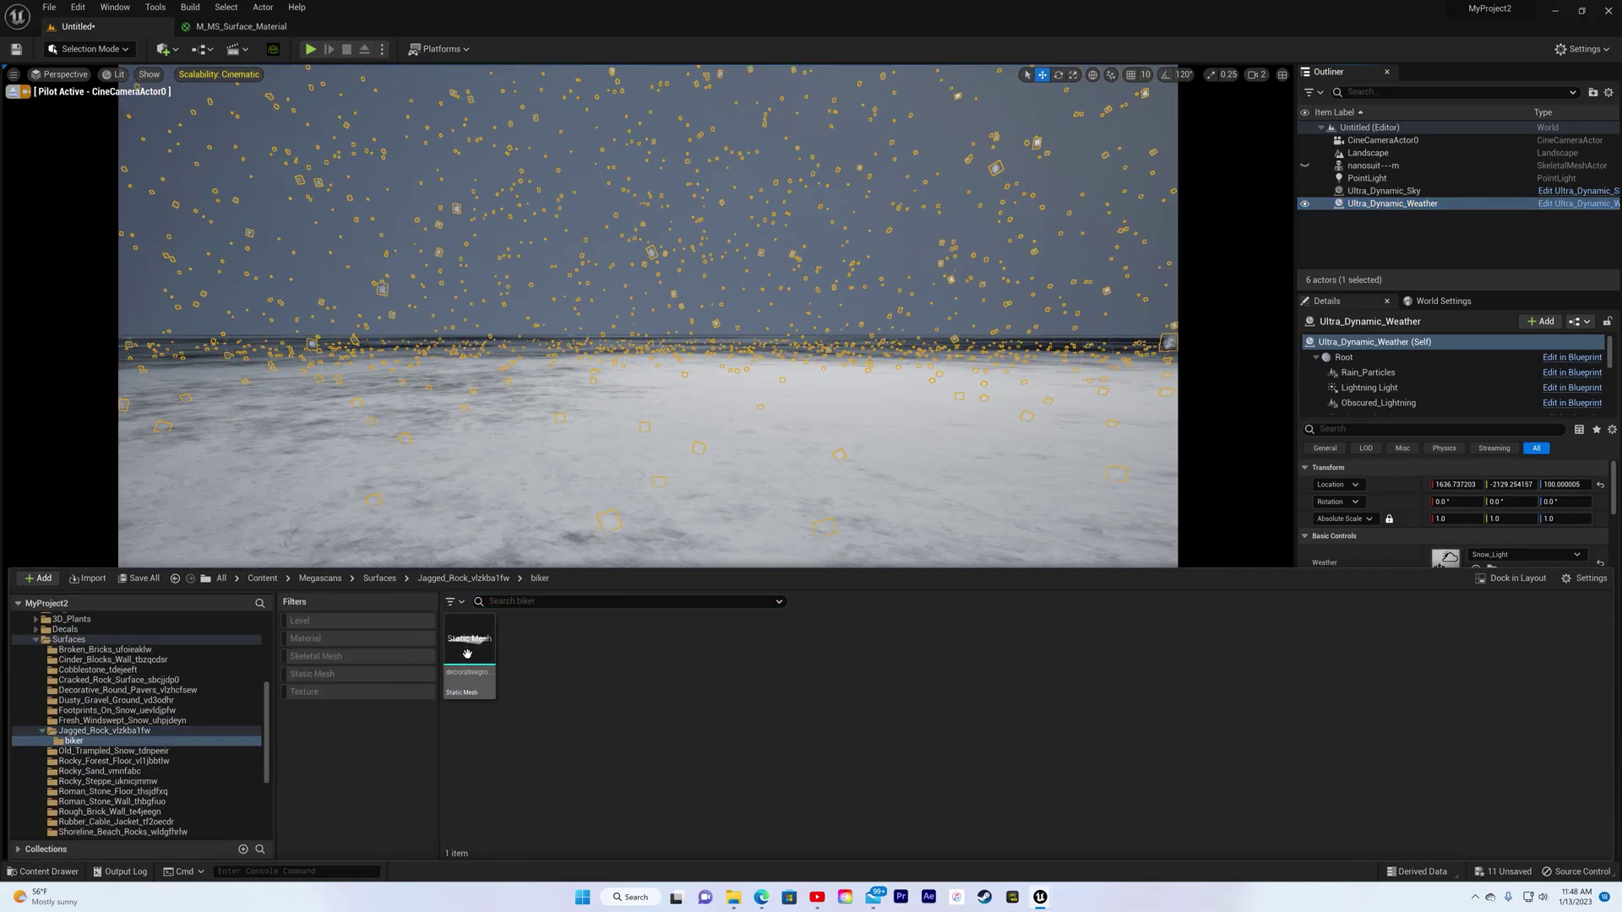
pyautogui.moveTo(464, 661); pyautogui.dragTo(670, 496)
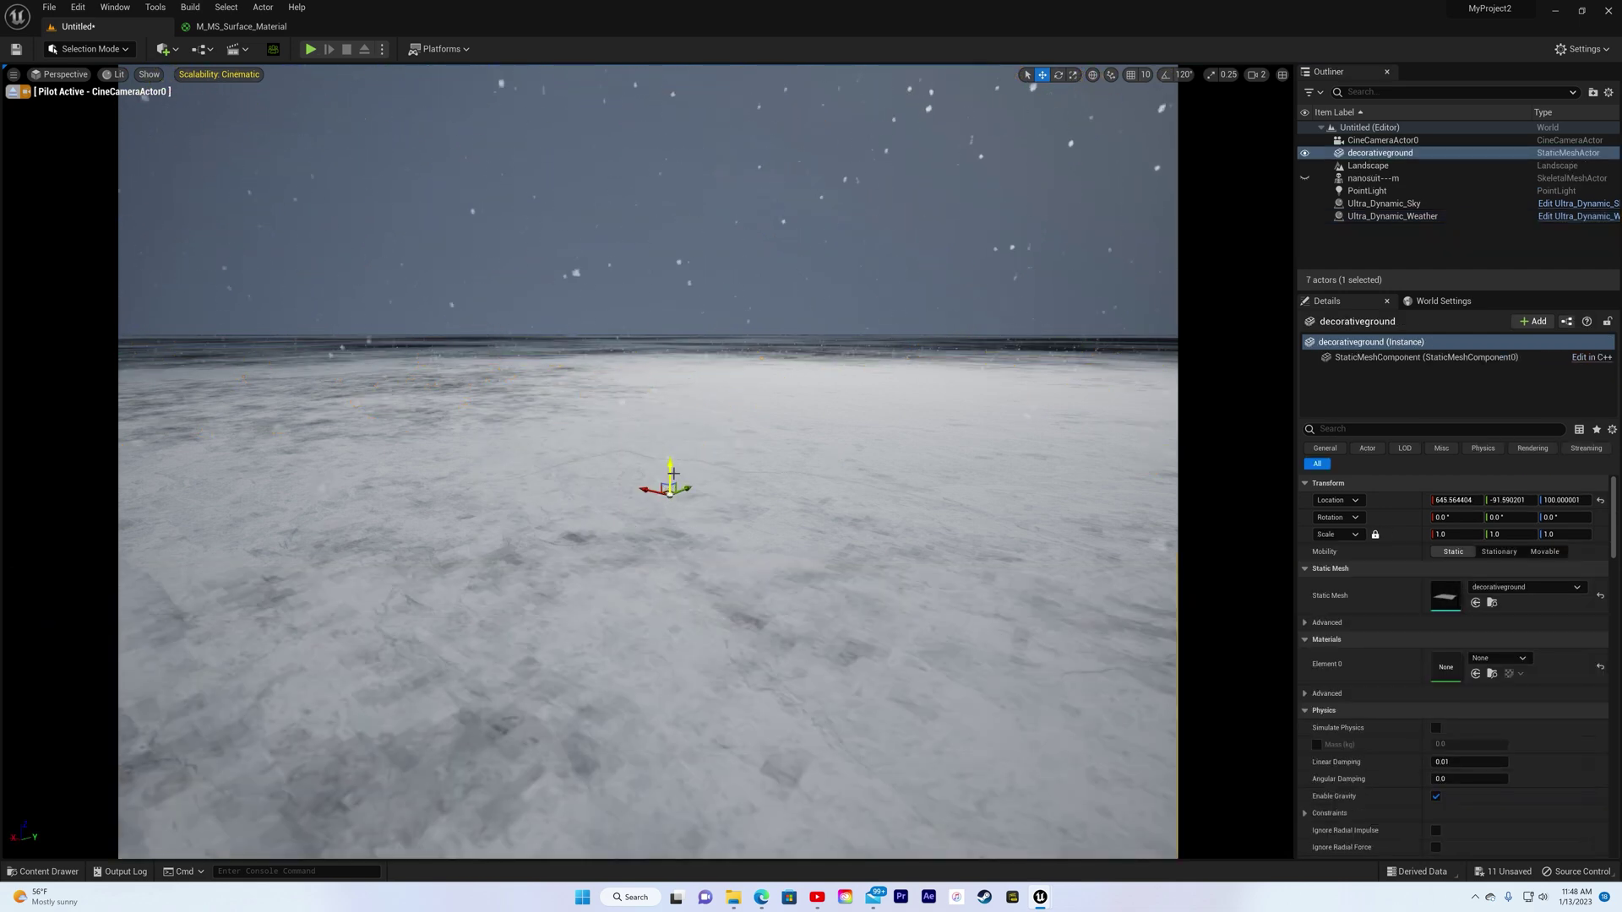
pyautogui.moveTo(673, 397); pyautogui.dragTo(672, 327)
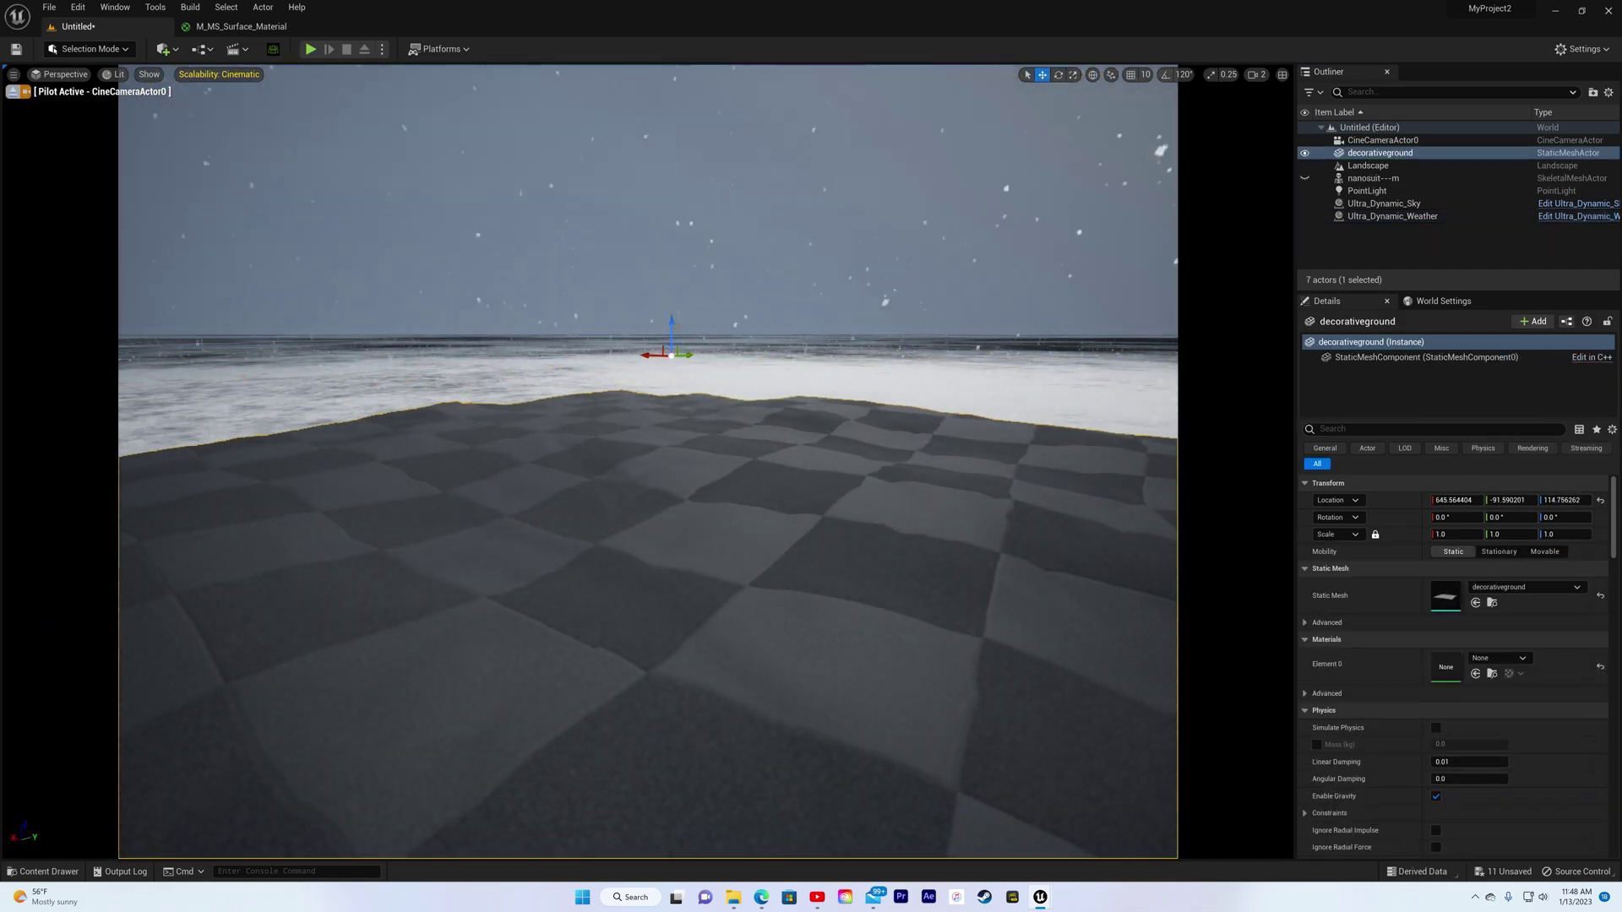
# - Apply the jagged rock material instance from the Jagged_Rock_vlzkba1fw folder to the decorativeground mesh
pyautogui.scroll(-4, 650, 492)
pyautogui.hotkey('ctrl', 'space')
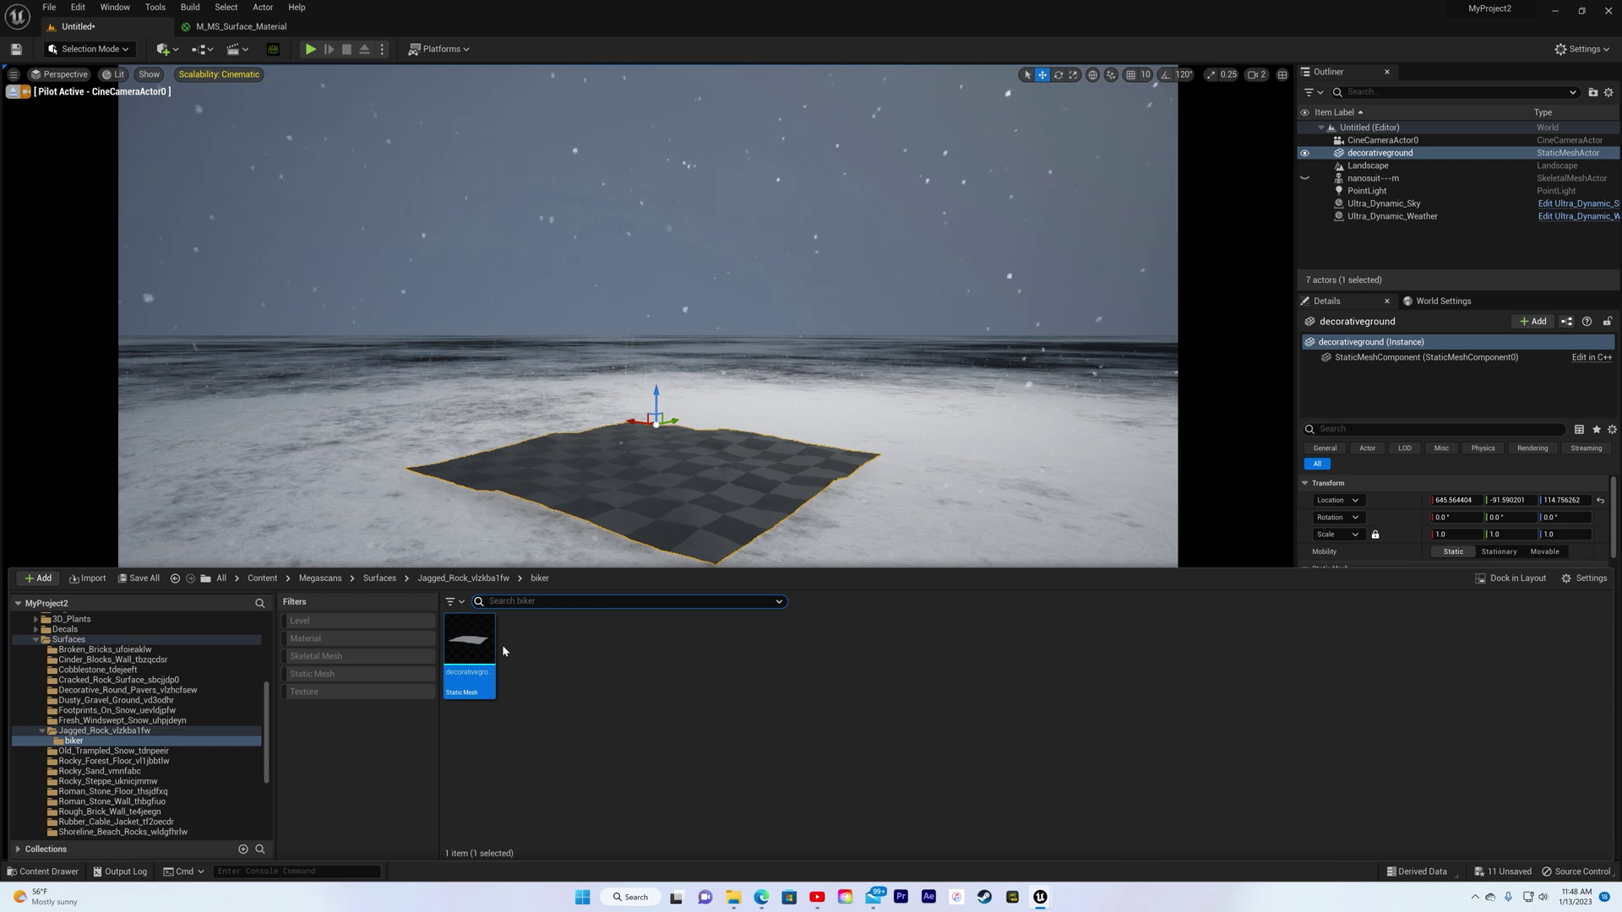
pyautogui.click(466, 577)
pyautogui.moveTo(527, 642); pyautogui.dragTo(656, 473)
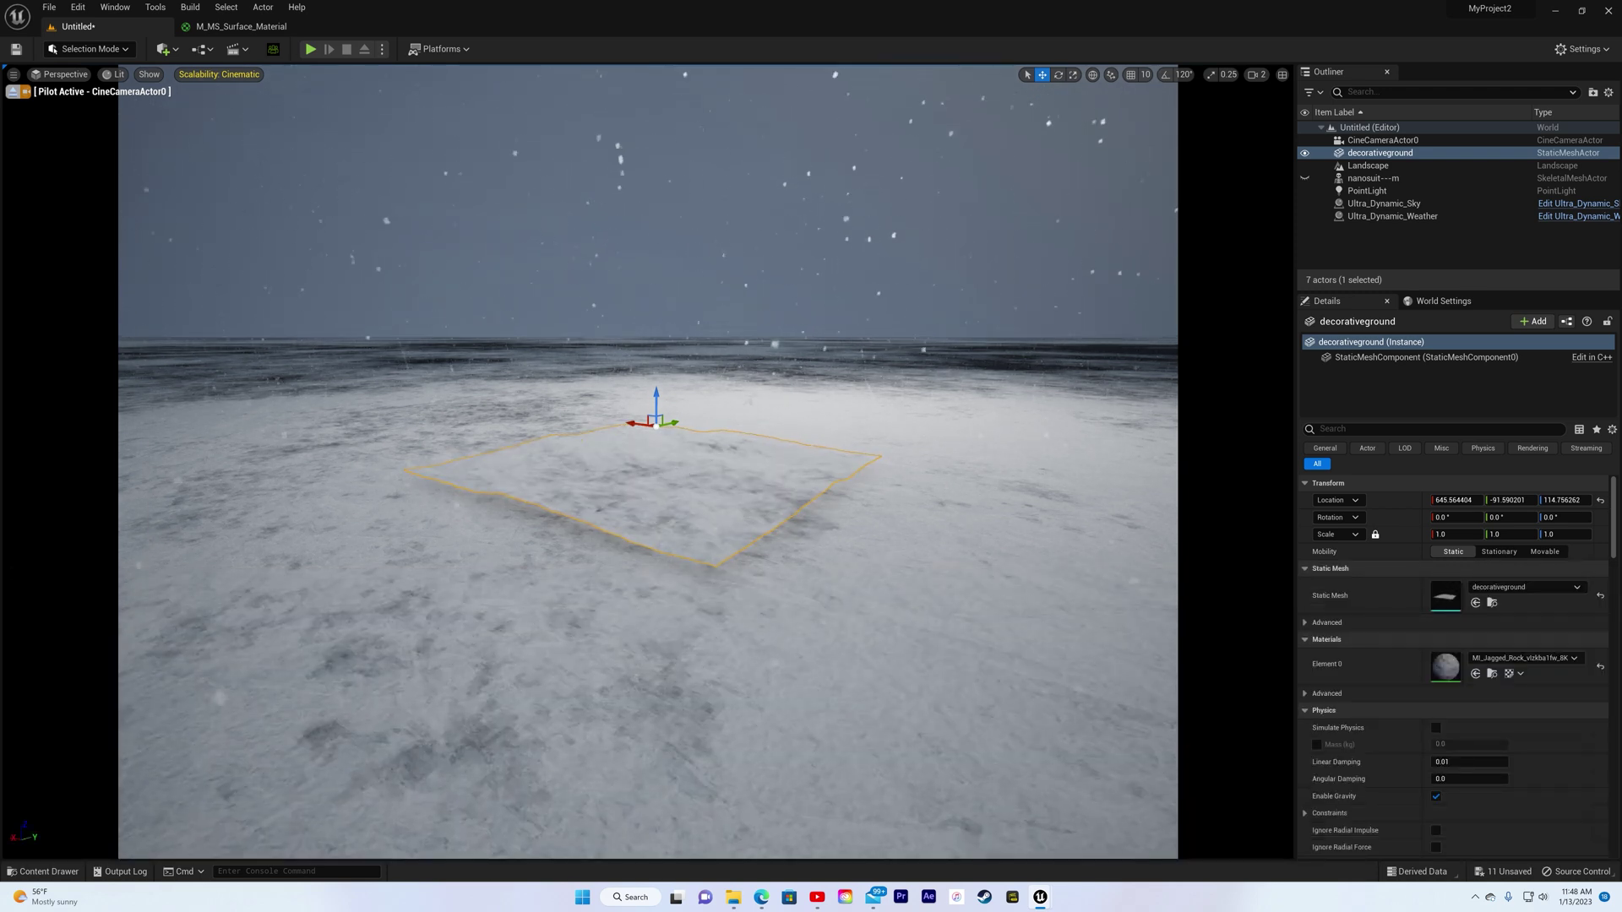
# - Examine the snow coverage on the decorativeground mesh and its blend with the landscape up close
pyautogui.moveTo(657, 473)
pyautogui.mouseDown(button='right')
pyautogui.moveTo(631, 507)
pyautogui.moveTo(663, 474)
pyautogui.mouseUp(button='right')
pyautogui.press('w')
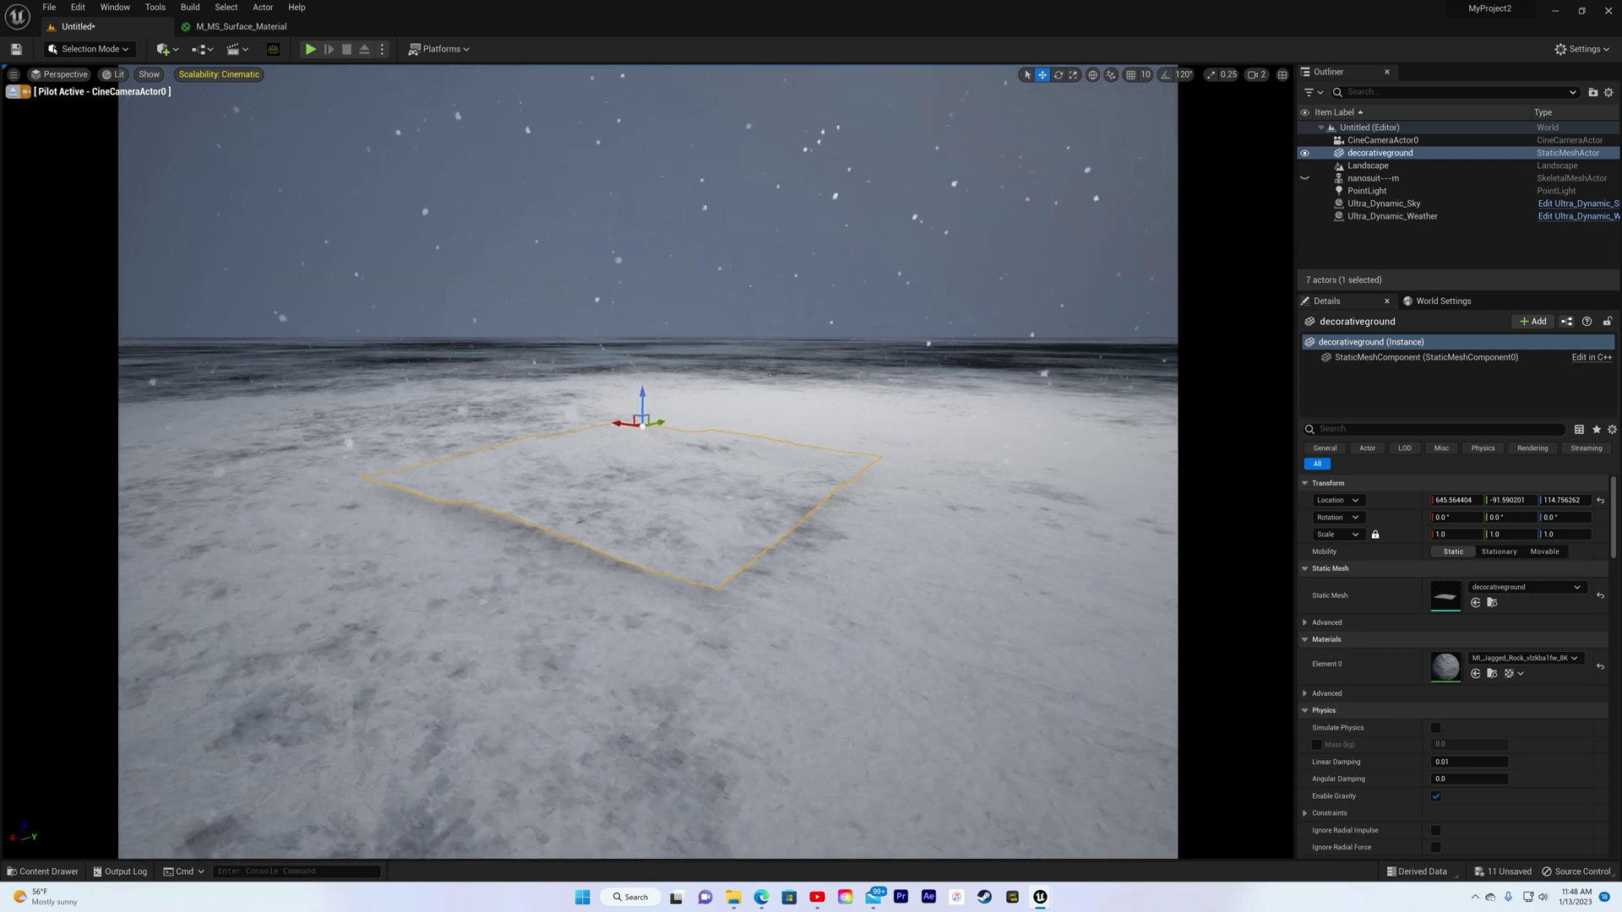
pyautogui.press('w')
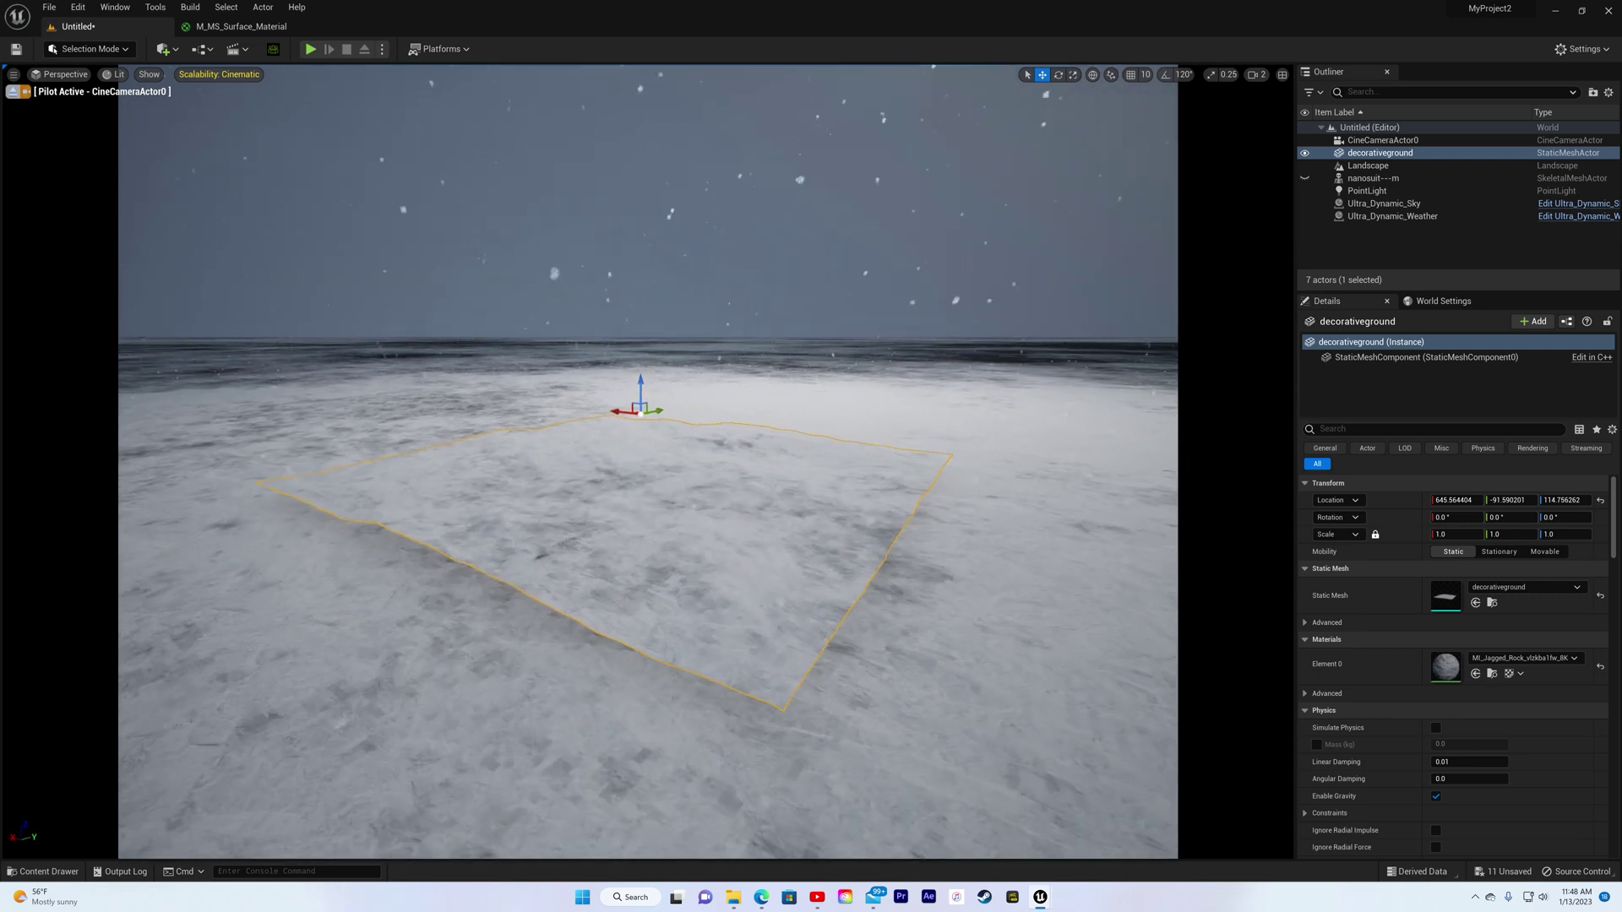
pyautogui.press('w')
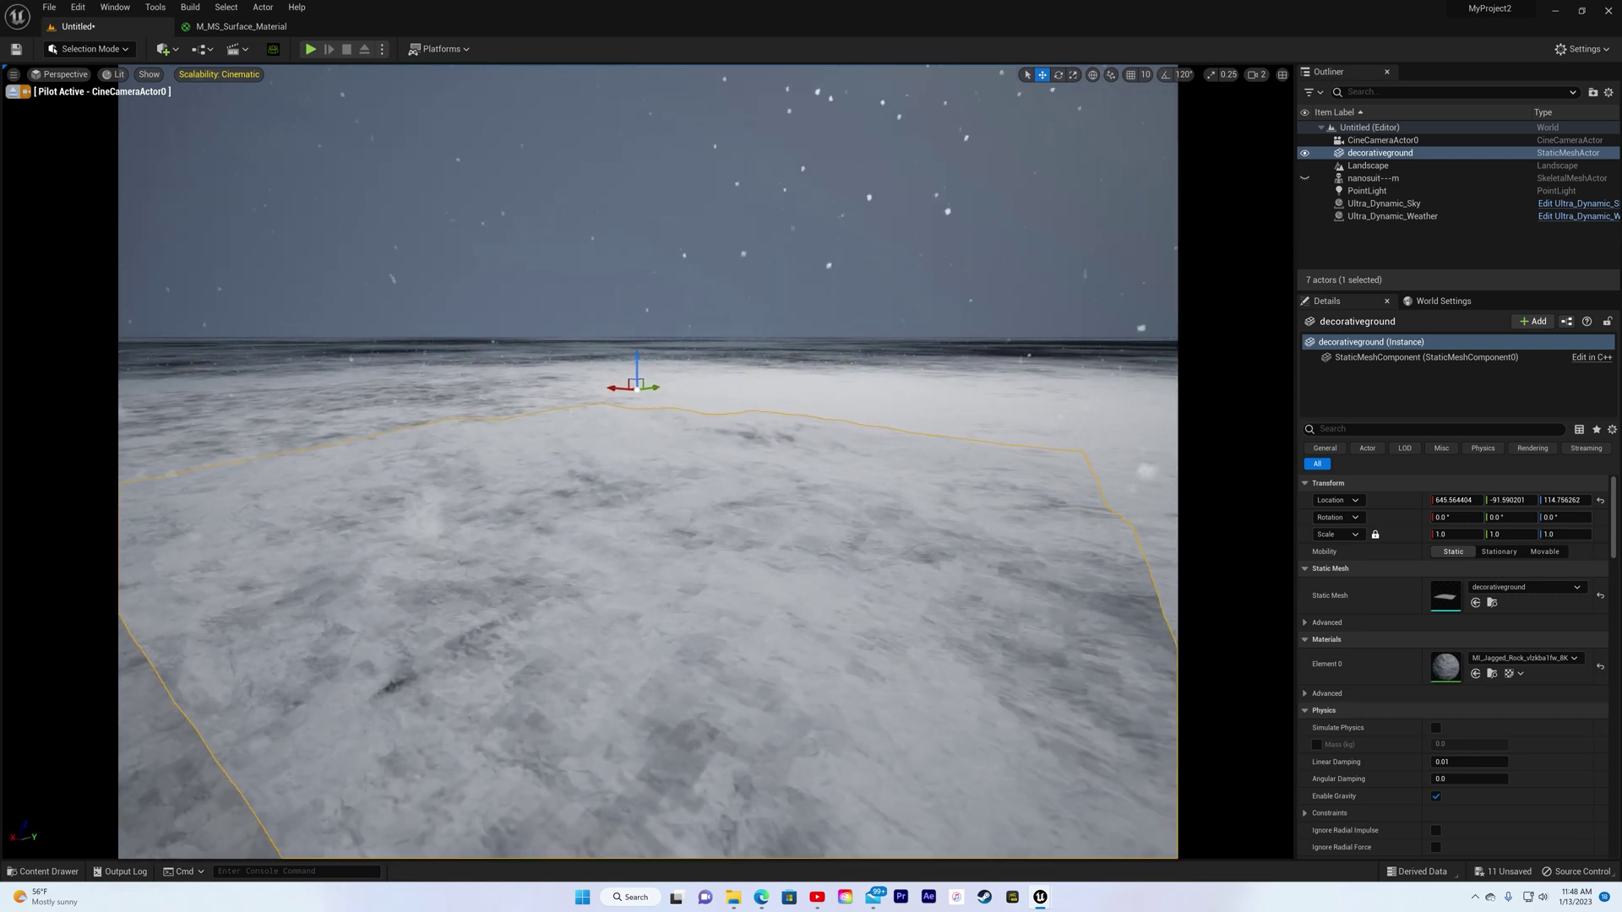
pyautogui.moveTo(656, 473); pyautogui.dragTo(656, 473, button='right')
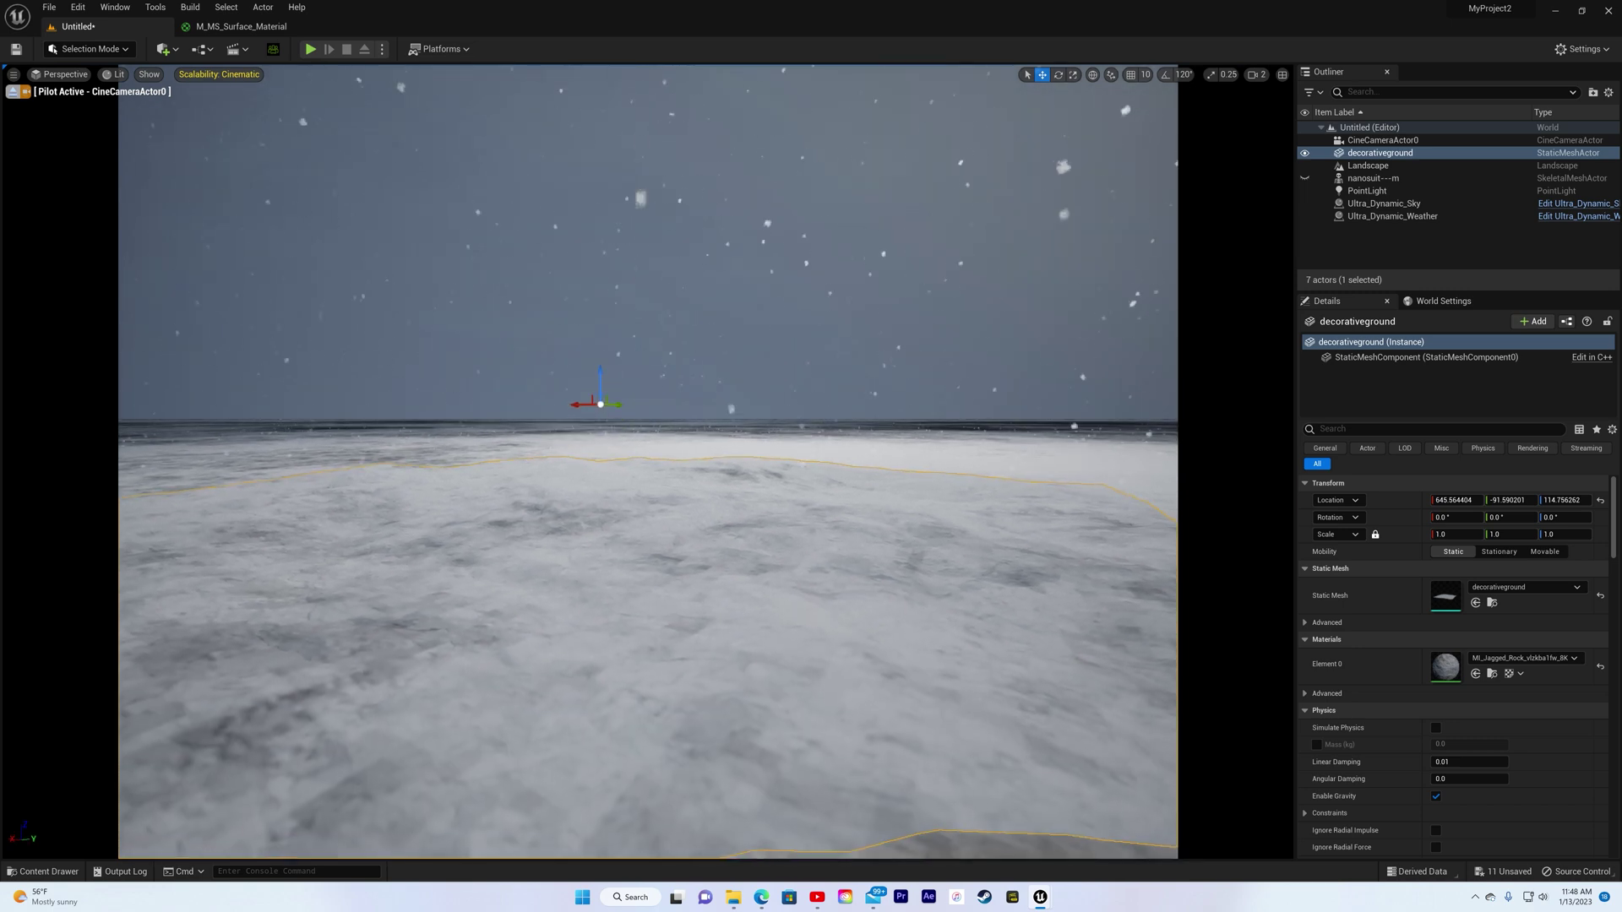
pyautogui.press('q')
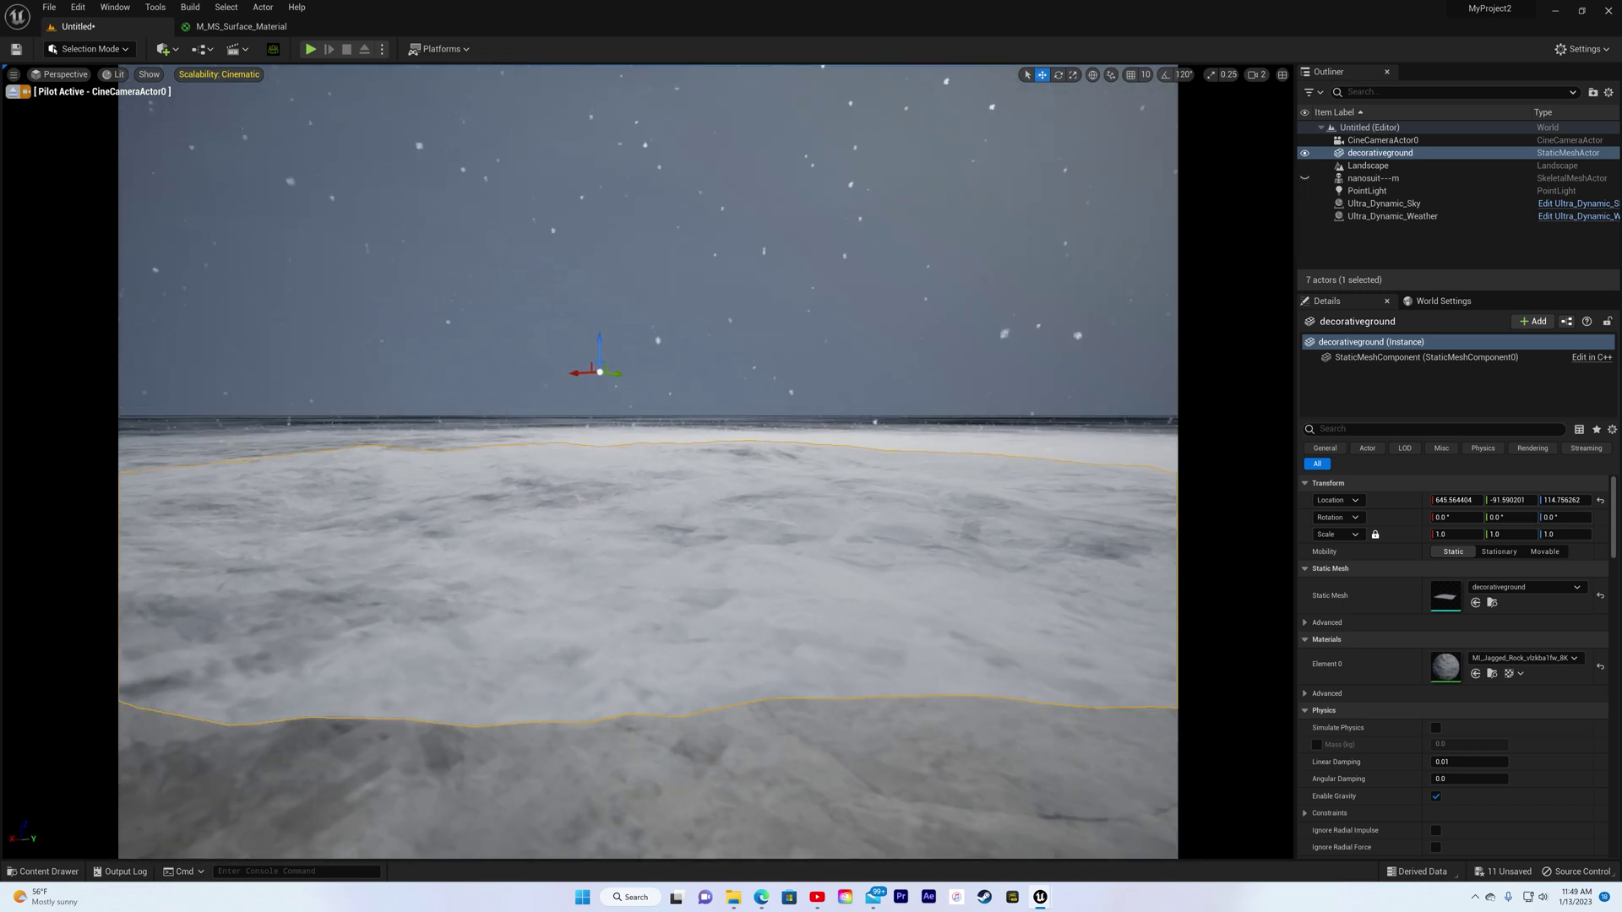
# - Preview the Sand_Dust_Storm weather preset on the decorativeground mesh and landscape
pyautogui.moveTo(656, 473); pyautogui.dragTo(685, 473, button='right')
pyautogui.press('e')
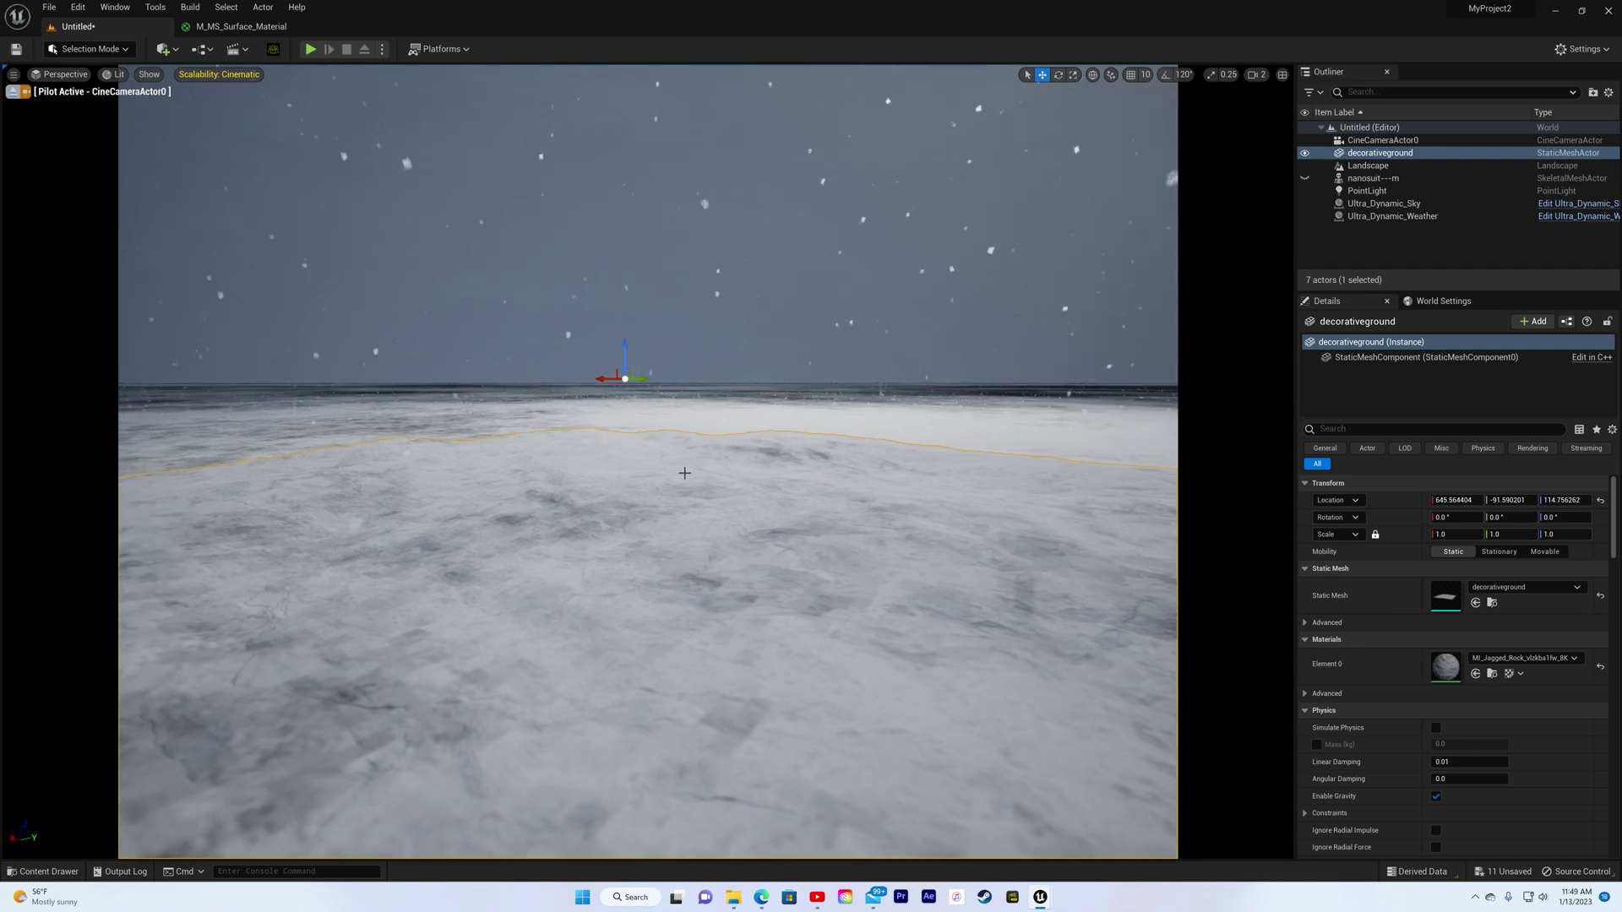
pyautogui.click(1386, 219)
pyautogui.click(1522, 554)
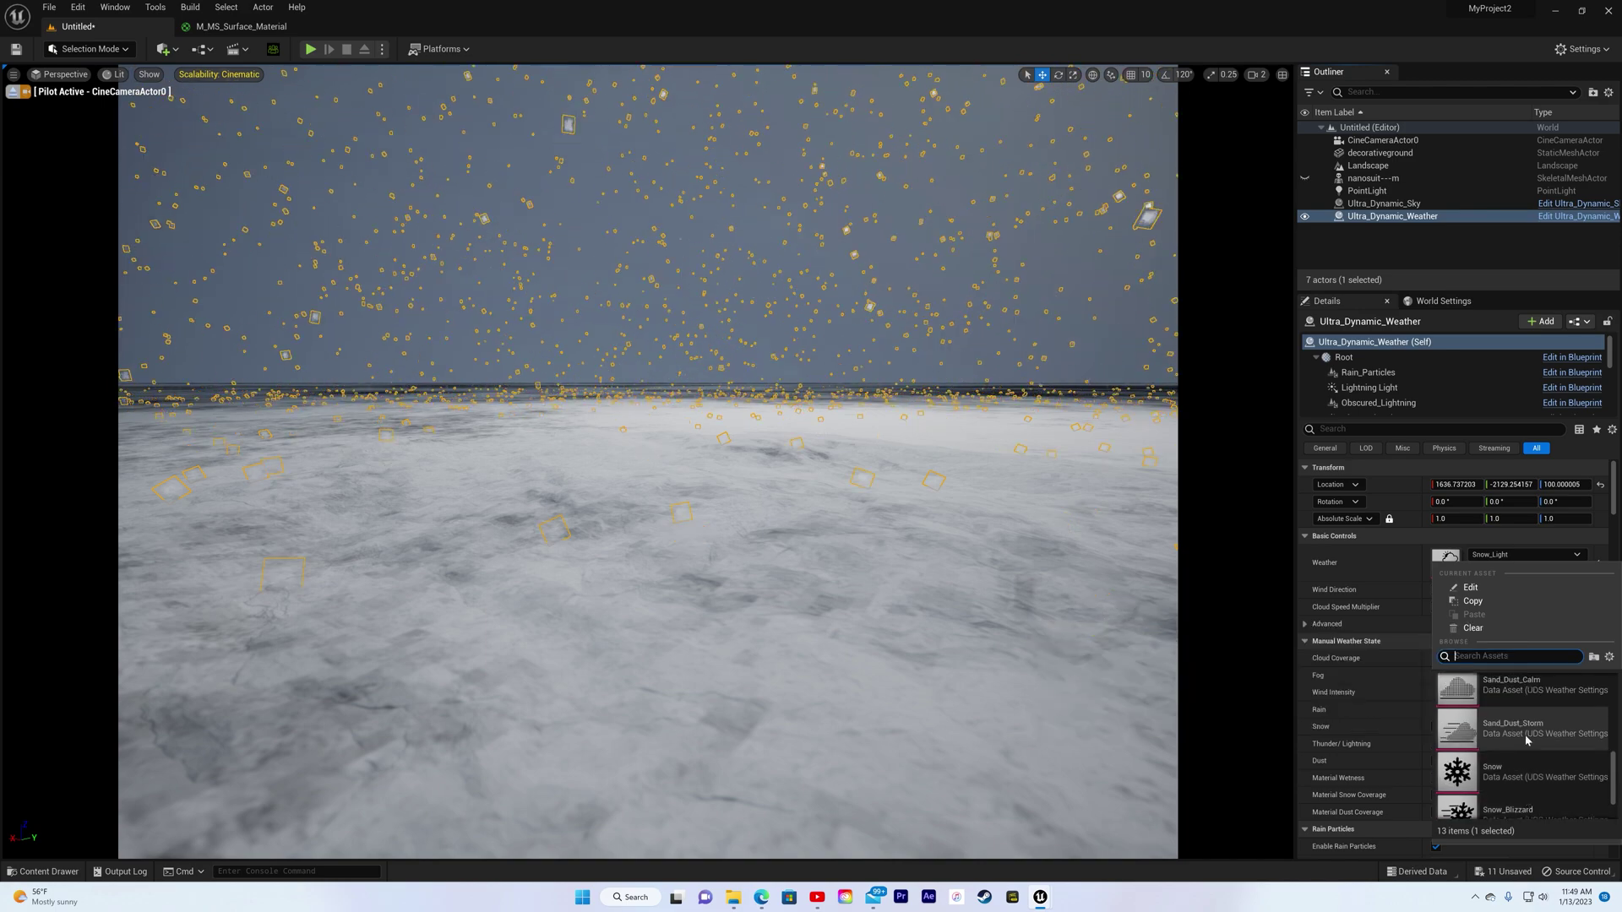
pyautogui.click(1527, 725)
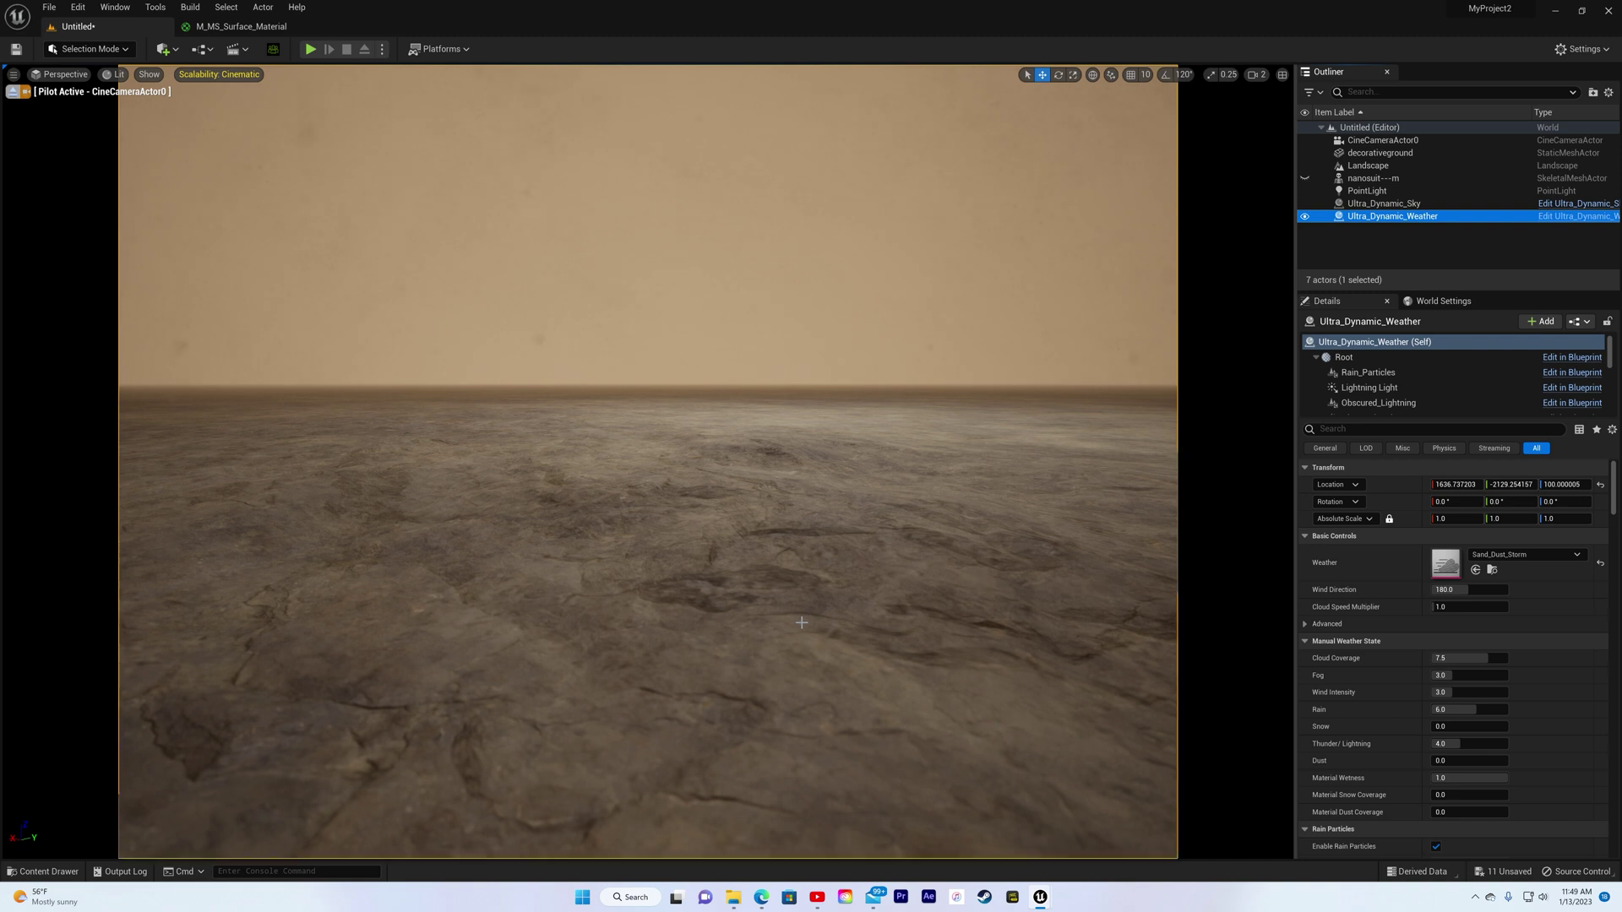
# - Add a second point light and position it above the decorativeground mesh at about X 645.7, Y -50.7, Z 181.8
pyautogui.click(168, 51)
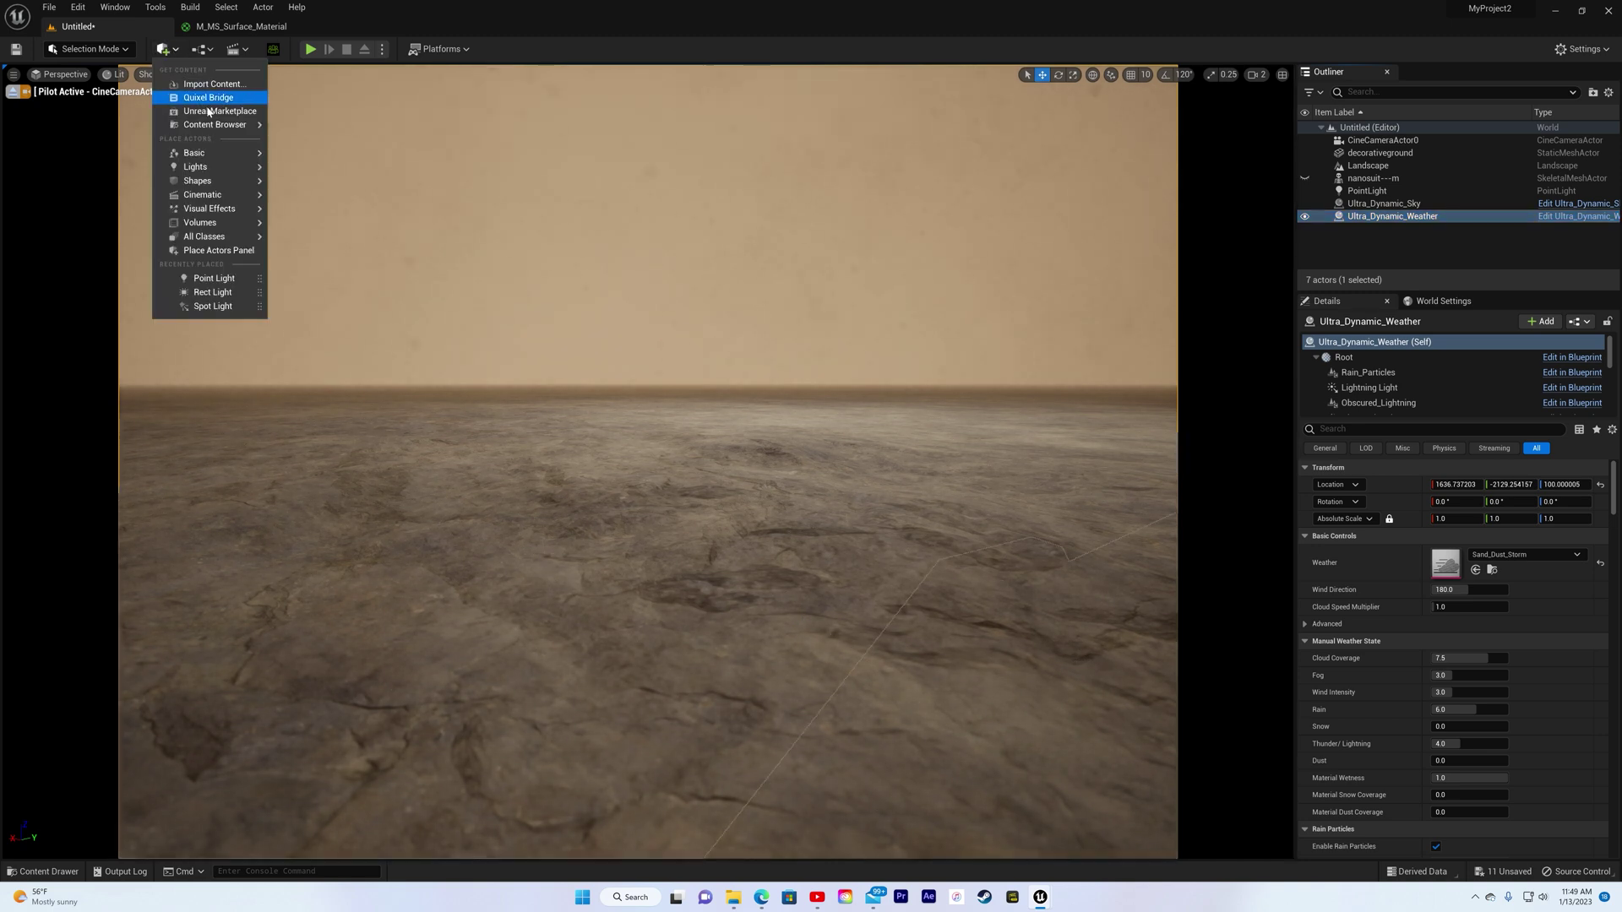
pyautogui.moveTo(204, 171)
pyautogui.click(314, 184)
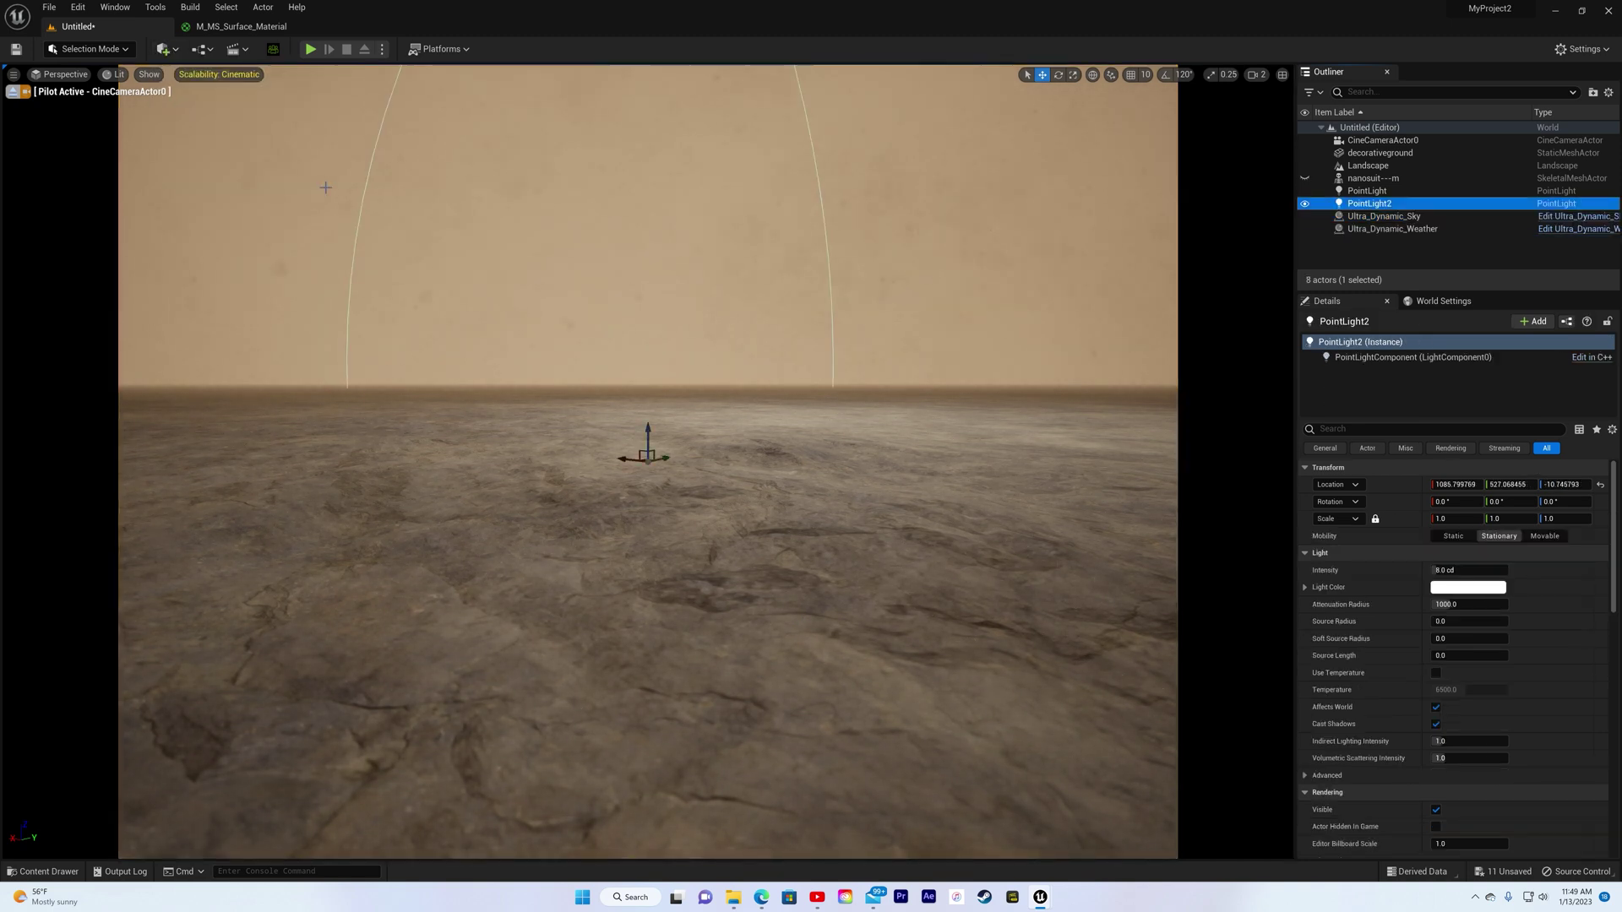
pyautogui.moveTo(646, 431); pyautogui.dragTo(647, 214)
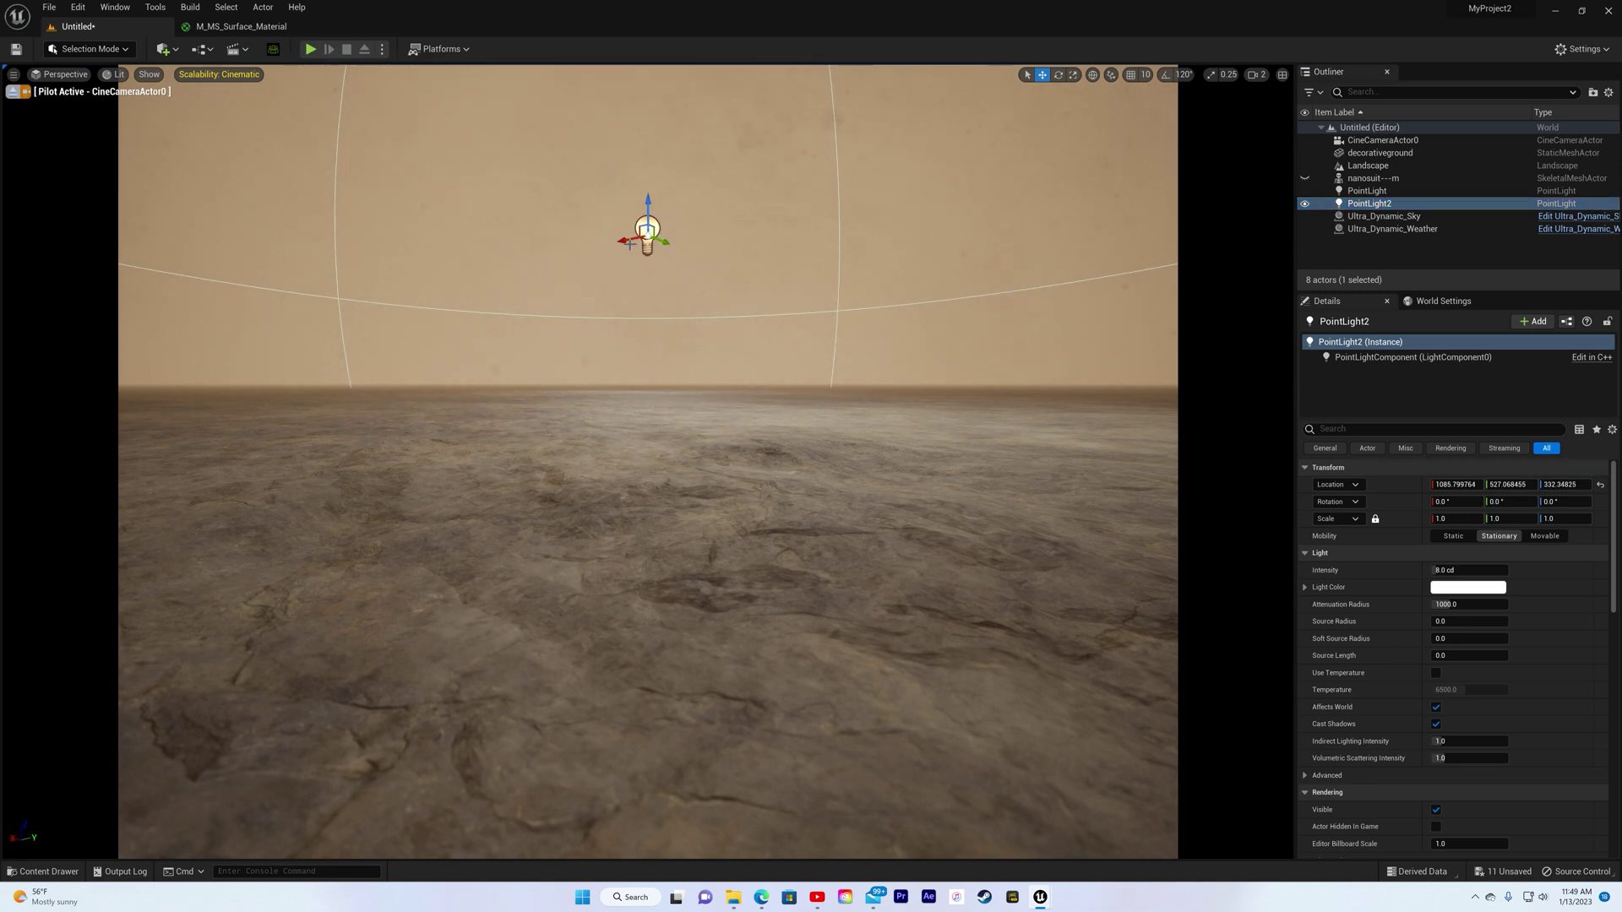
pyautogui.moveTo(625, 240); pyautogui.dragTo(566, 271)
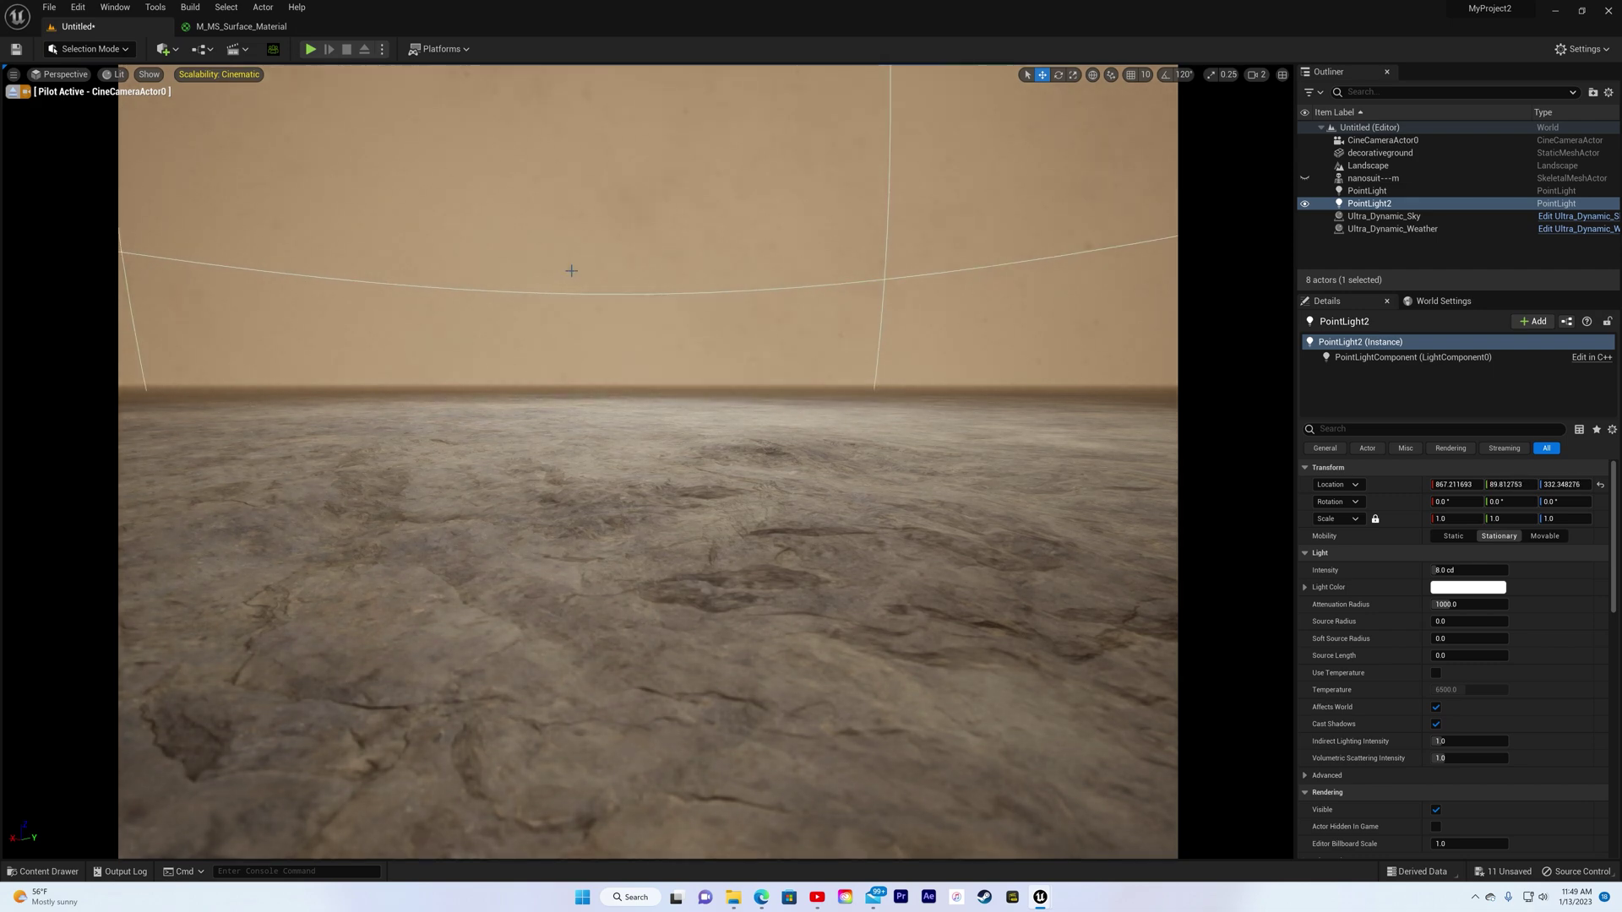
pyautogui.moveTo(571, 270); pyautogui.dragTo(488, 259, button='right')
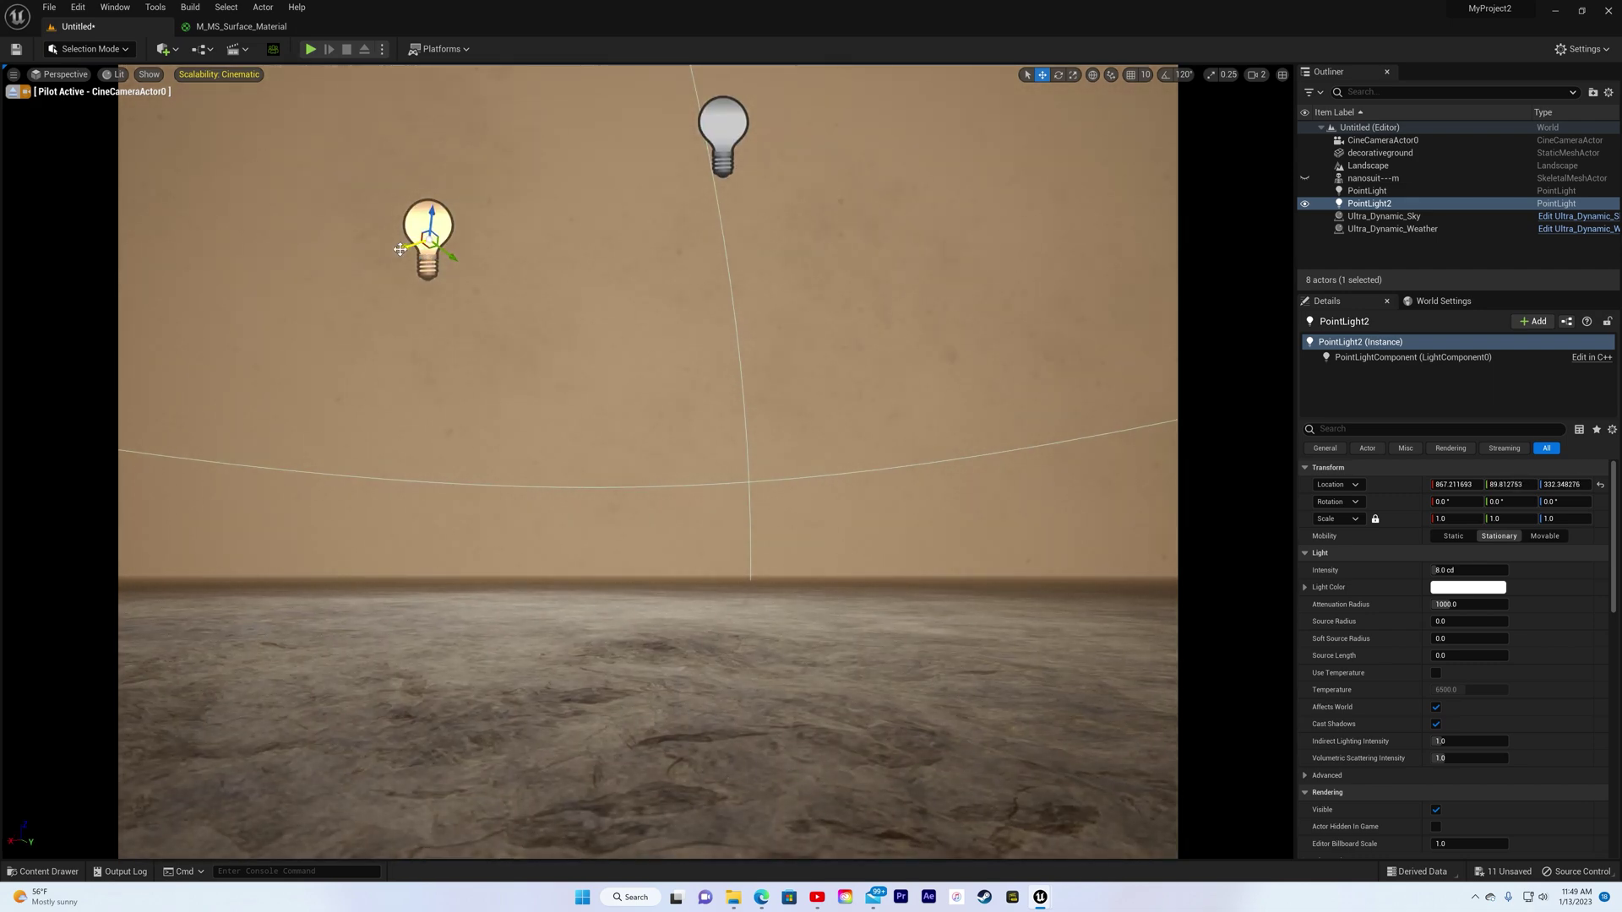
pyautogui.moveTo(434, 217); pyautogui.dragTo(411, 477)
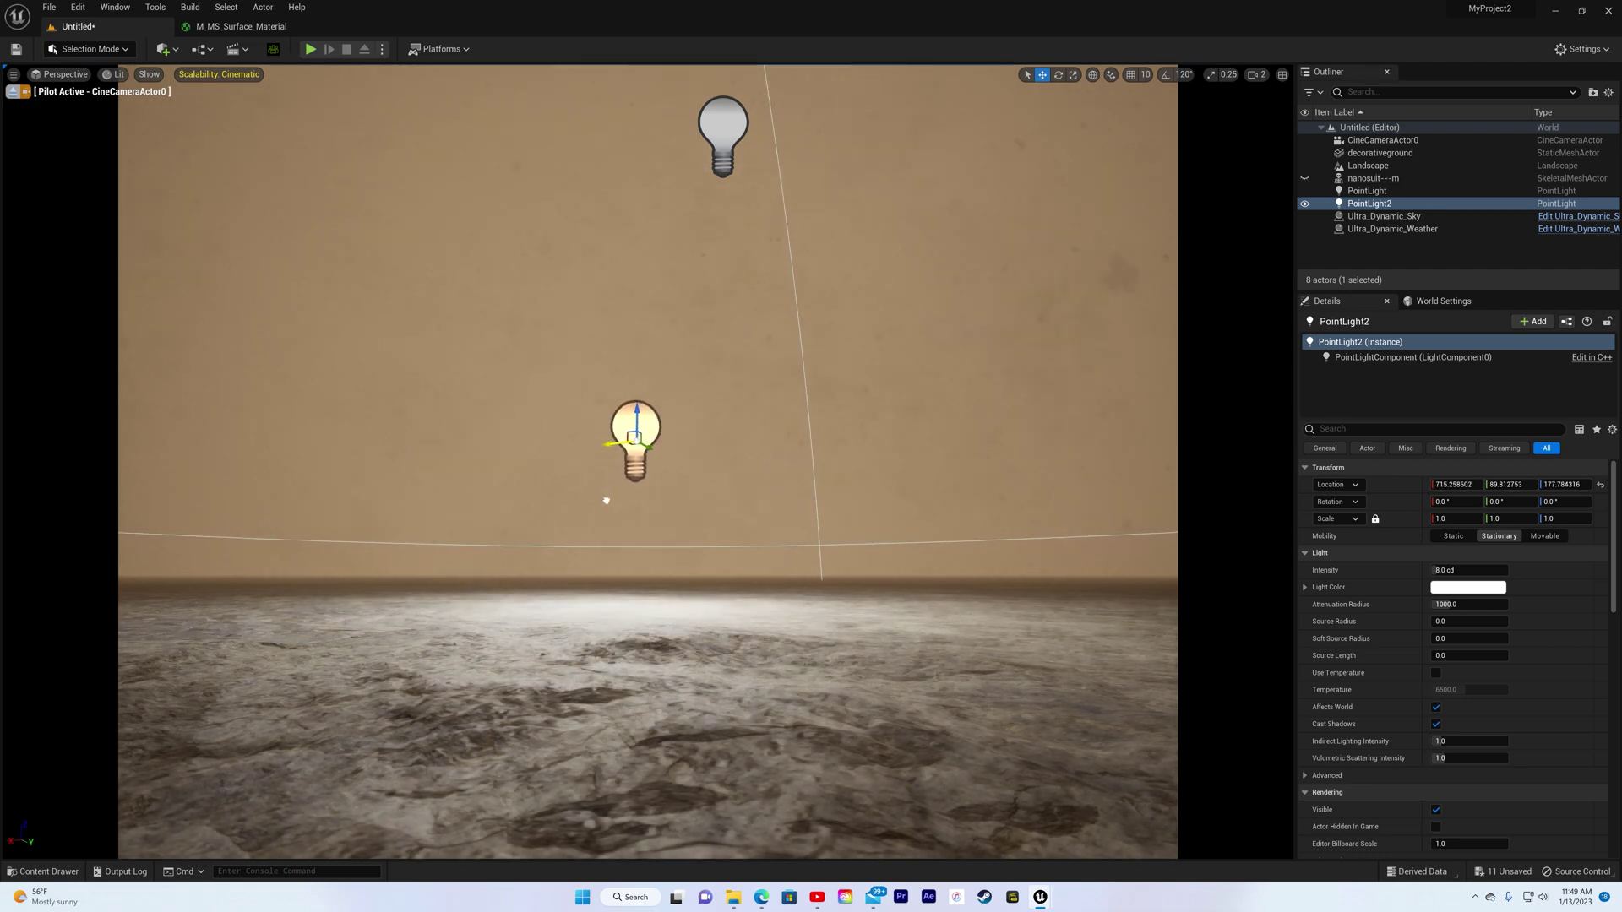
pyautogui.moveTo(606, 501); pyautogui.dragTo(740, 413)
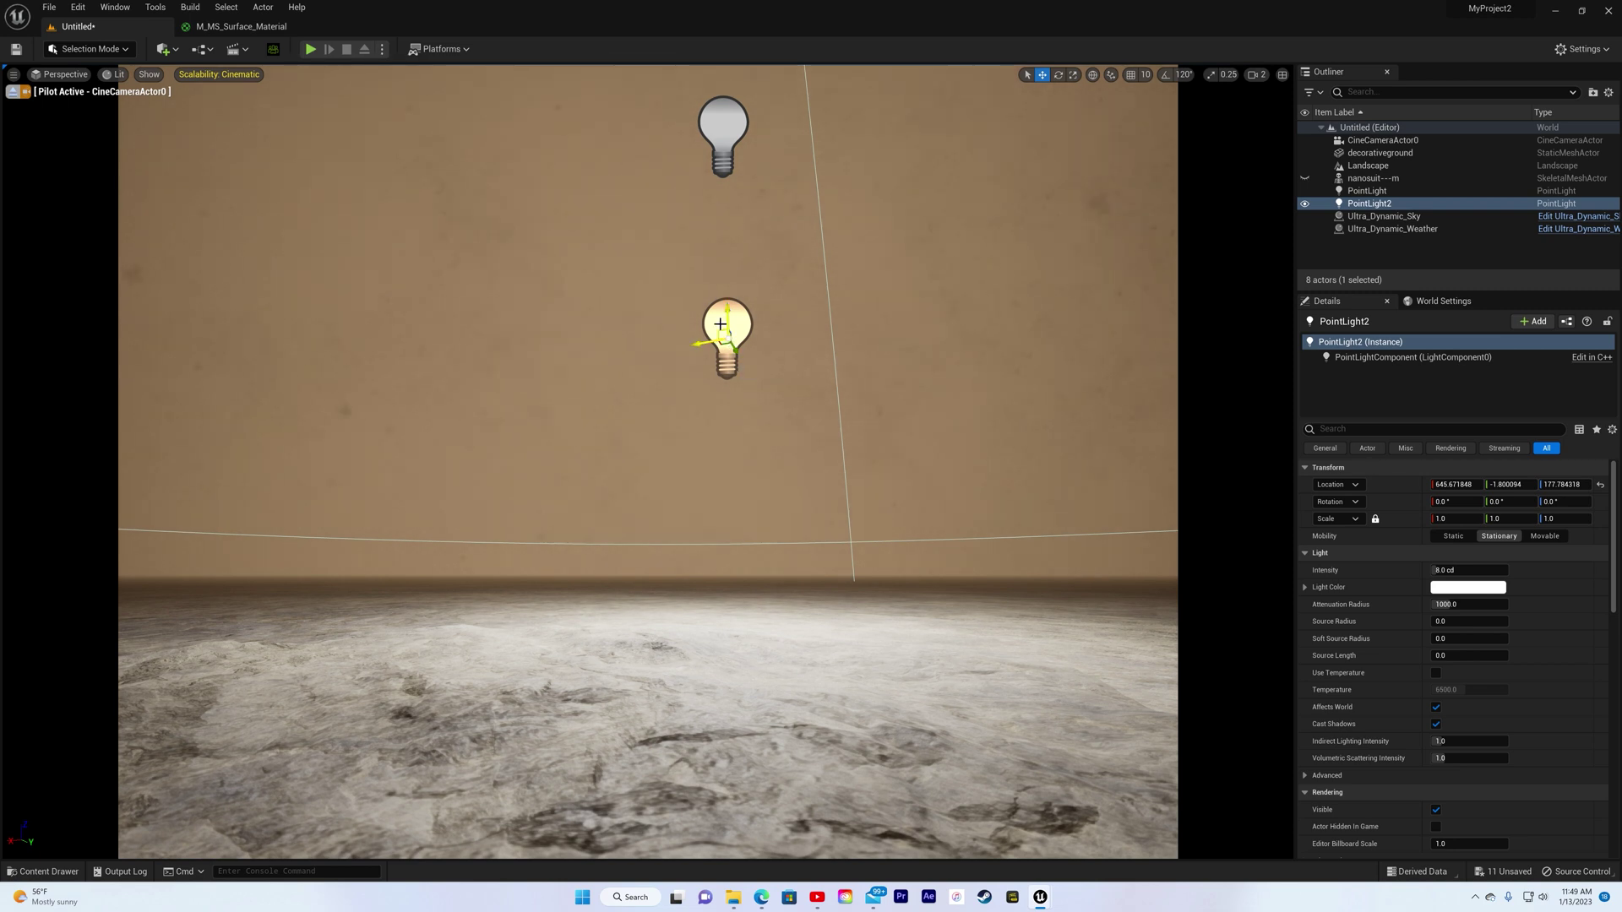
pyautogui.moveTo(725, 314); pyautogui.dragTo(672, 221)
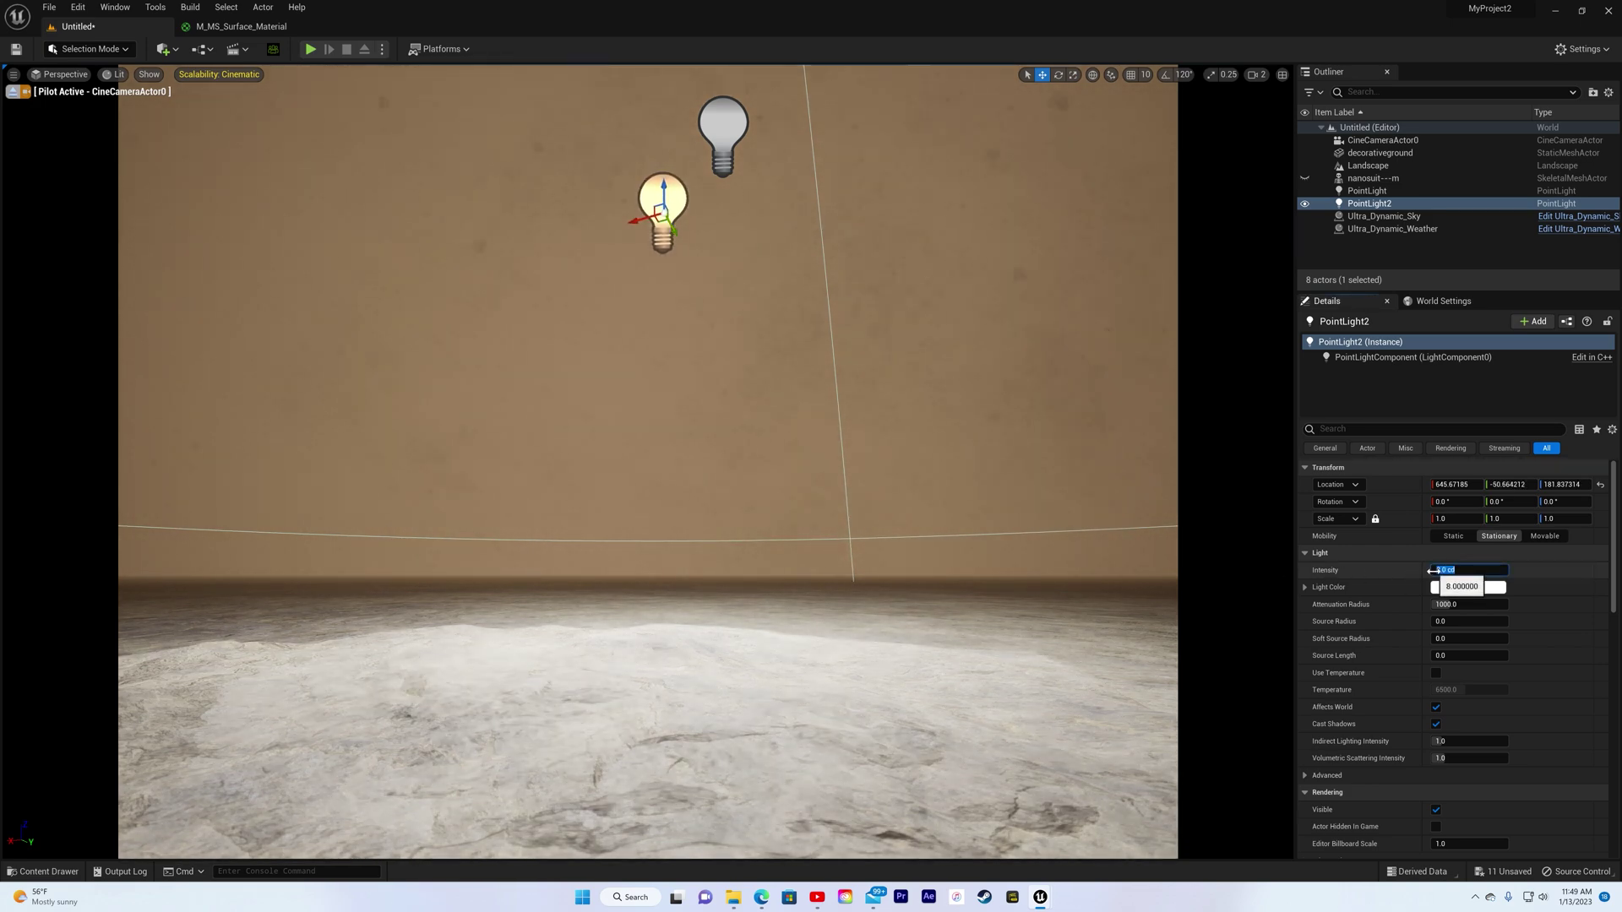
# - Set the new point light's intensity to 2.5 cd
pyautogui.write('2')
pyautogui.press('Return')
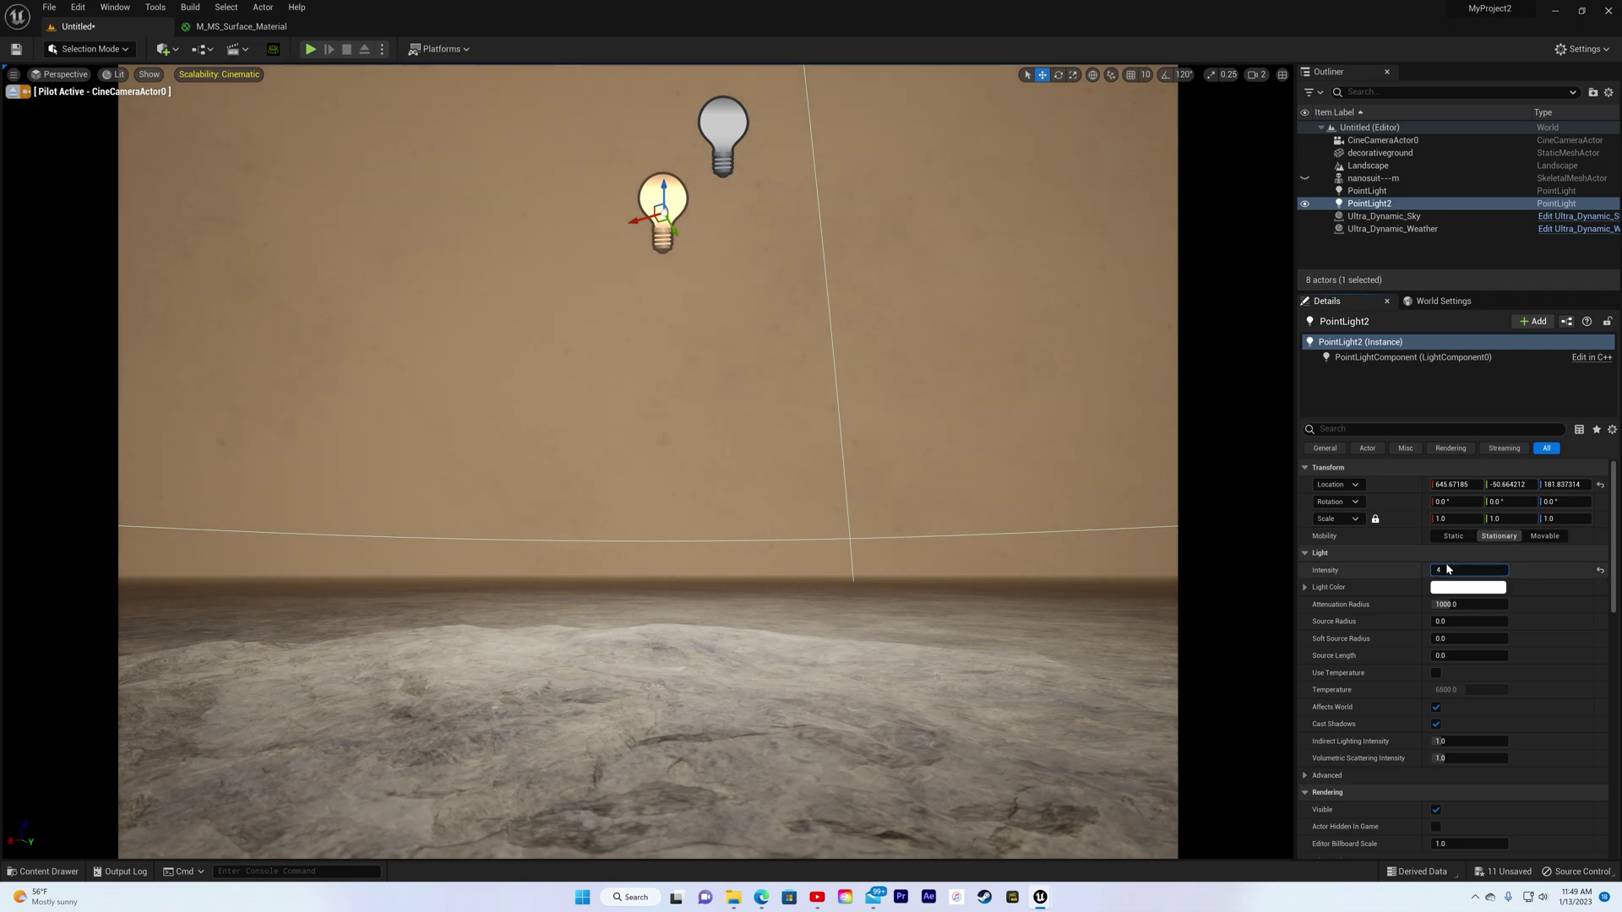
pyautogui.press('Return')
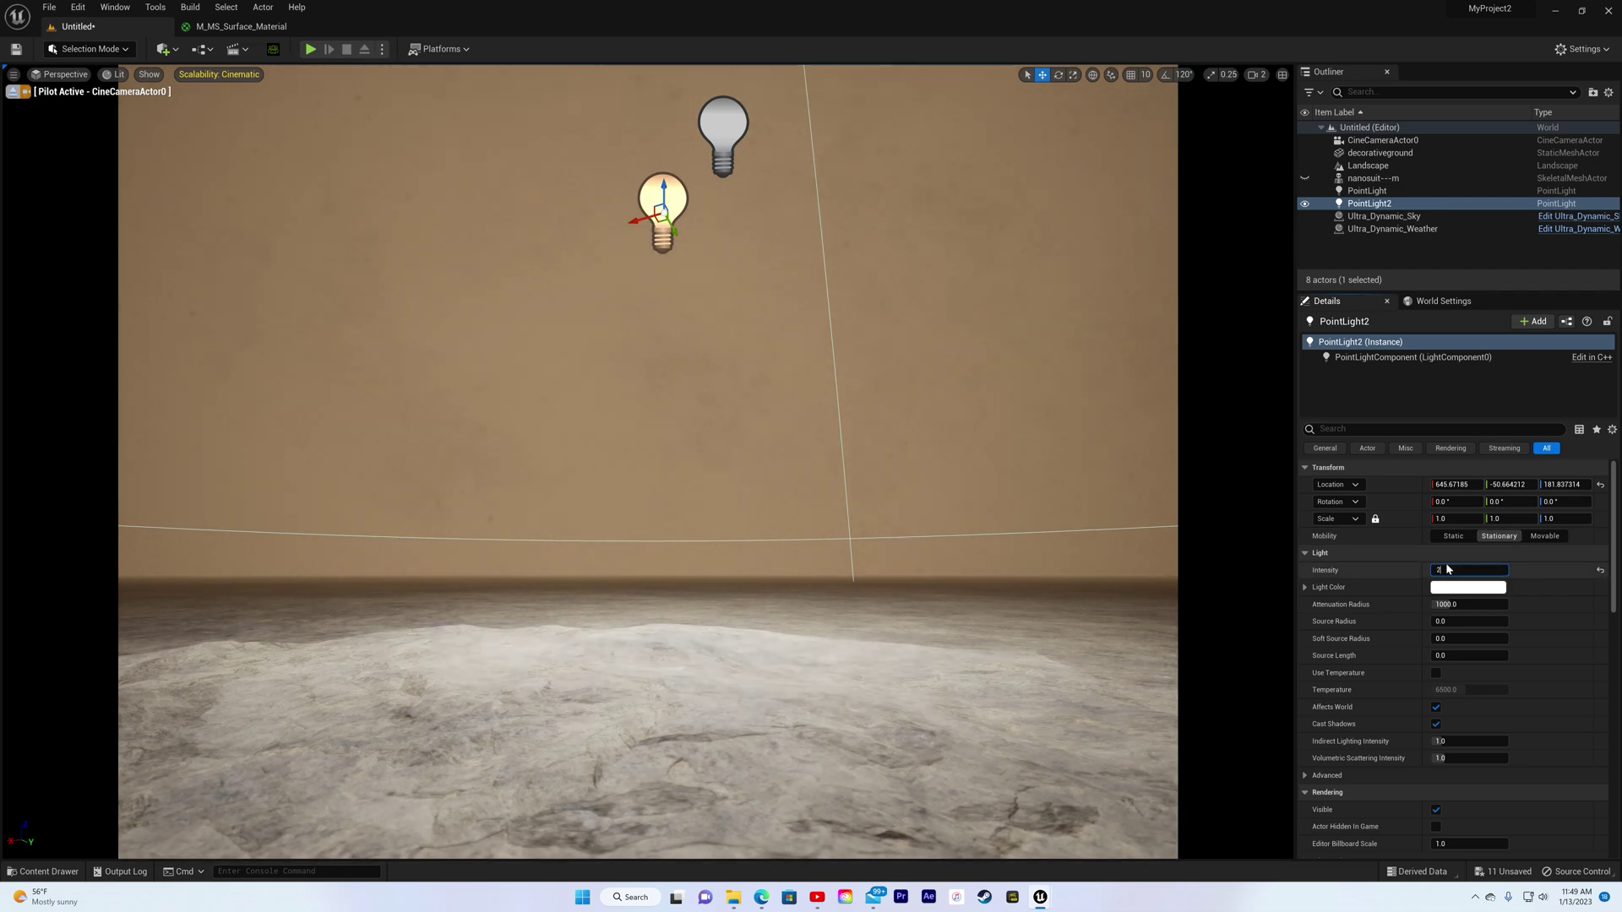
pyautogui.press('Return')
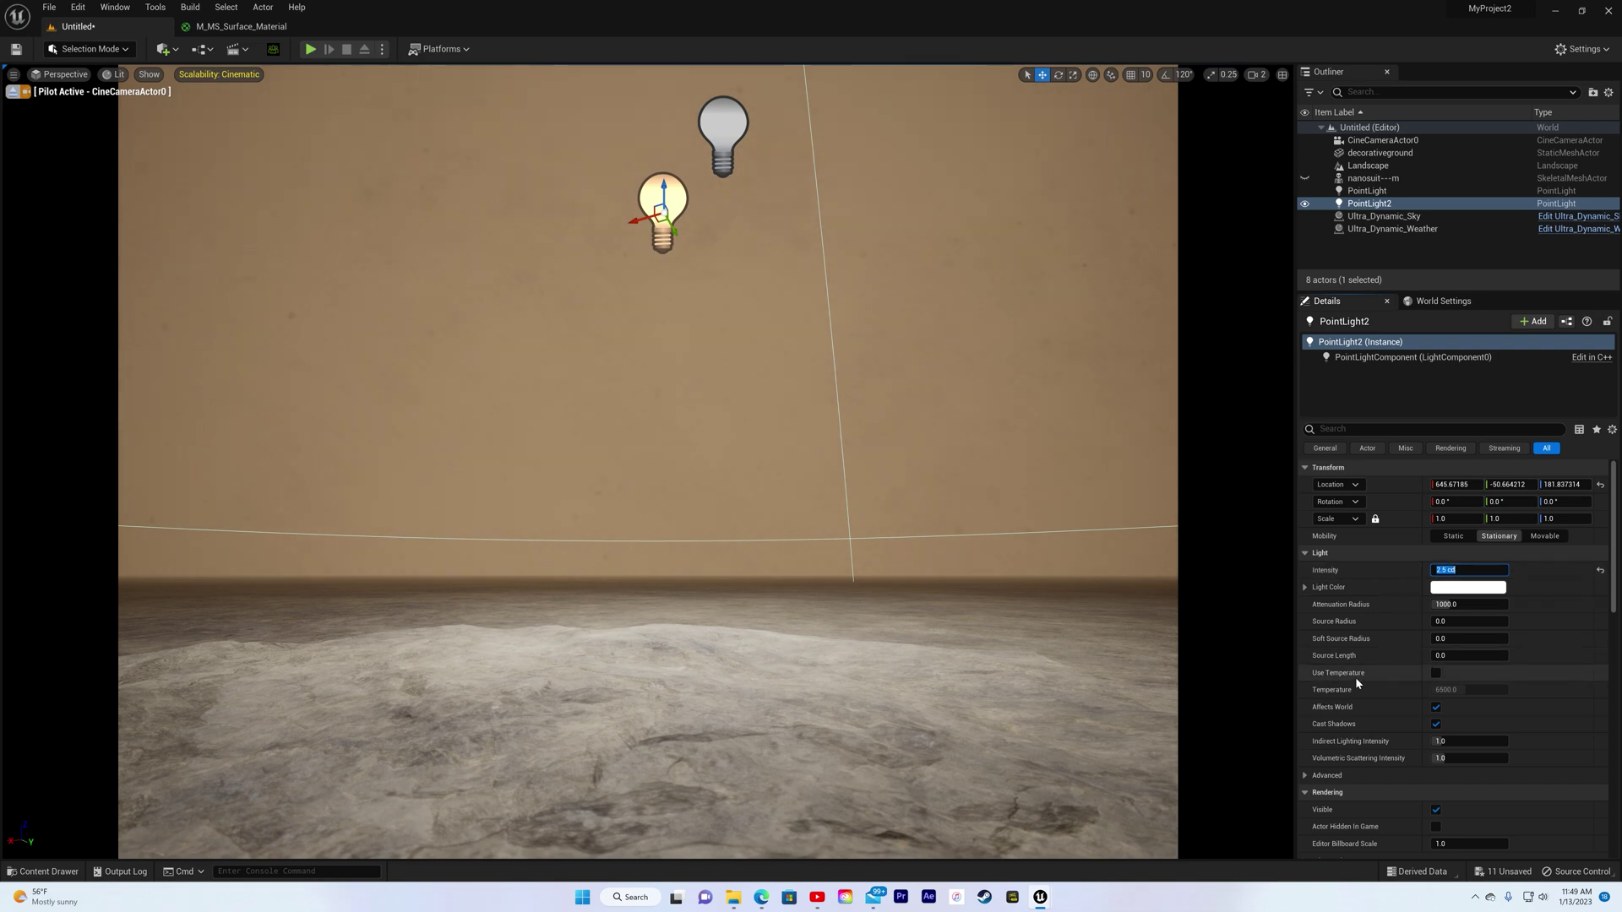
# - Pick Ultra_Dynamic_Weather as CineCameraActor0's actor to track and sample a manual focus distance of about 19.17 cm from the scene
pyautogui.moveTo(870, 715); pyautogui.dragTo(922, 818, button='right')
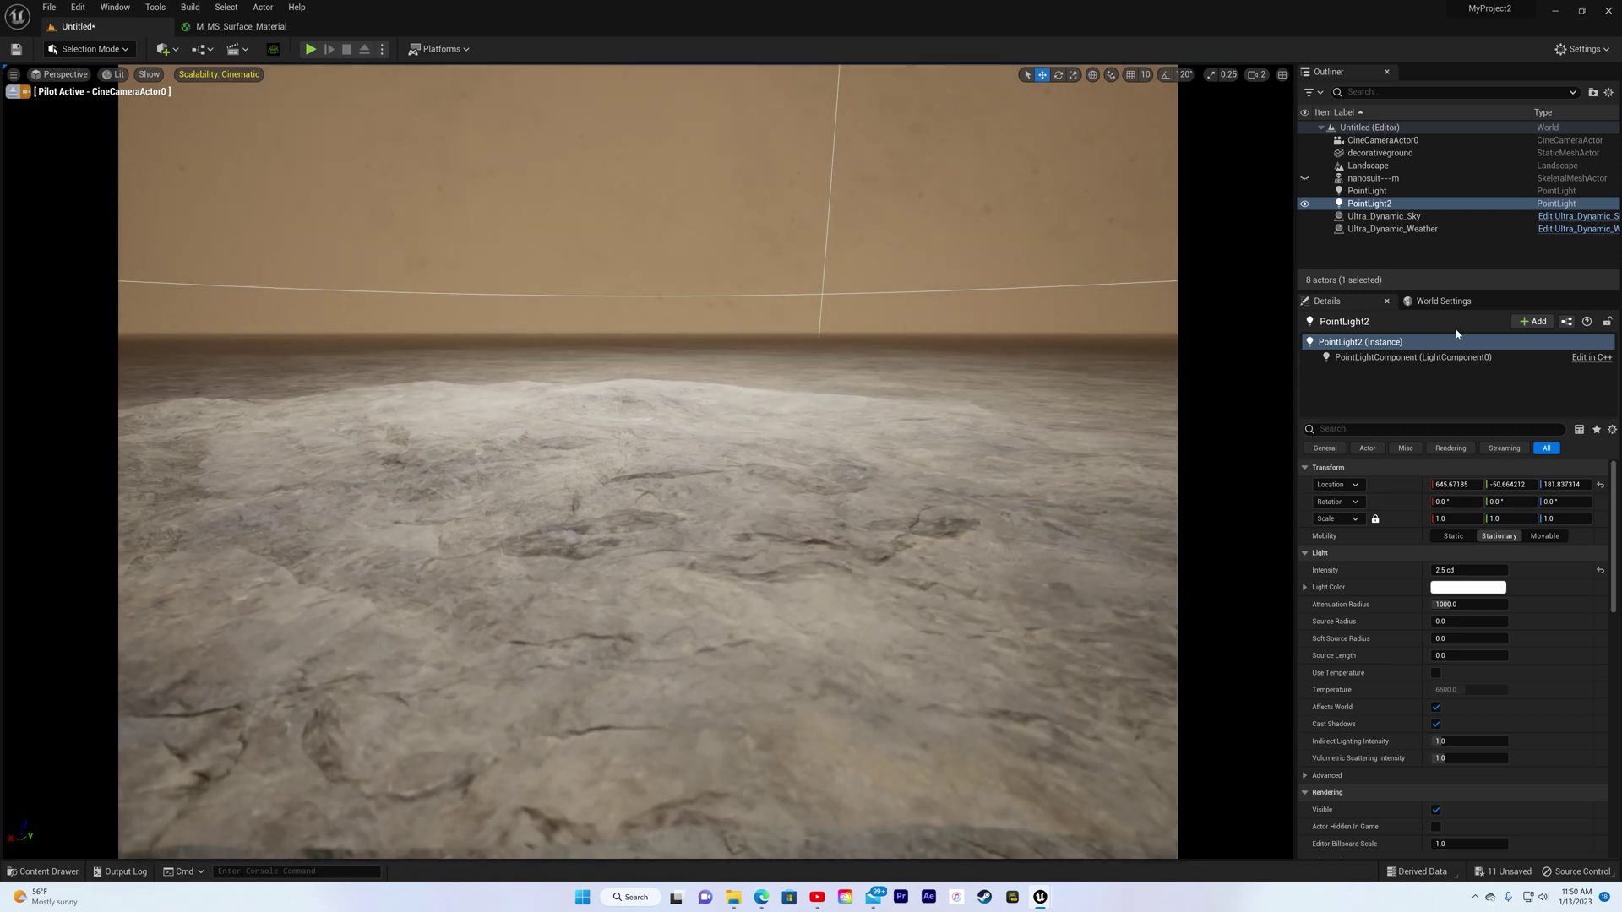
pyautogui.click(1395, 140)
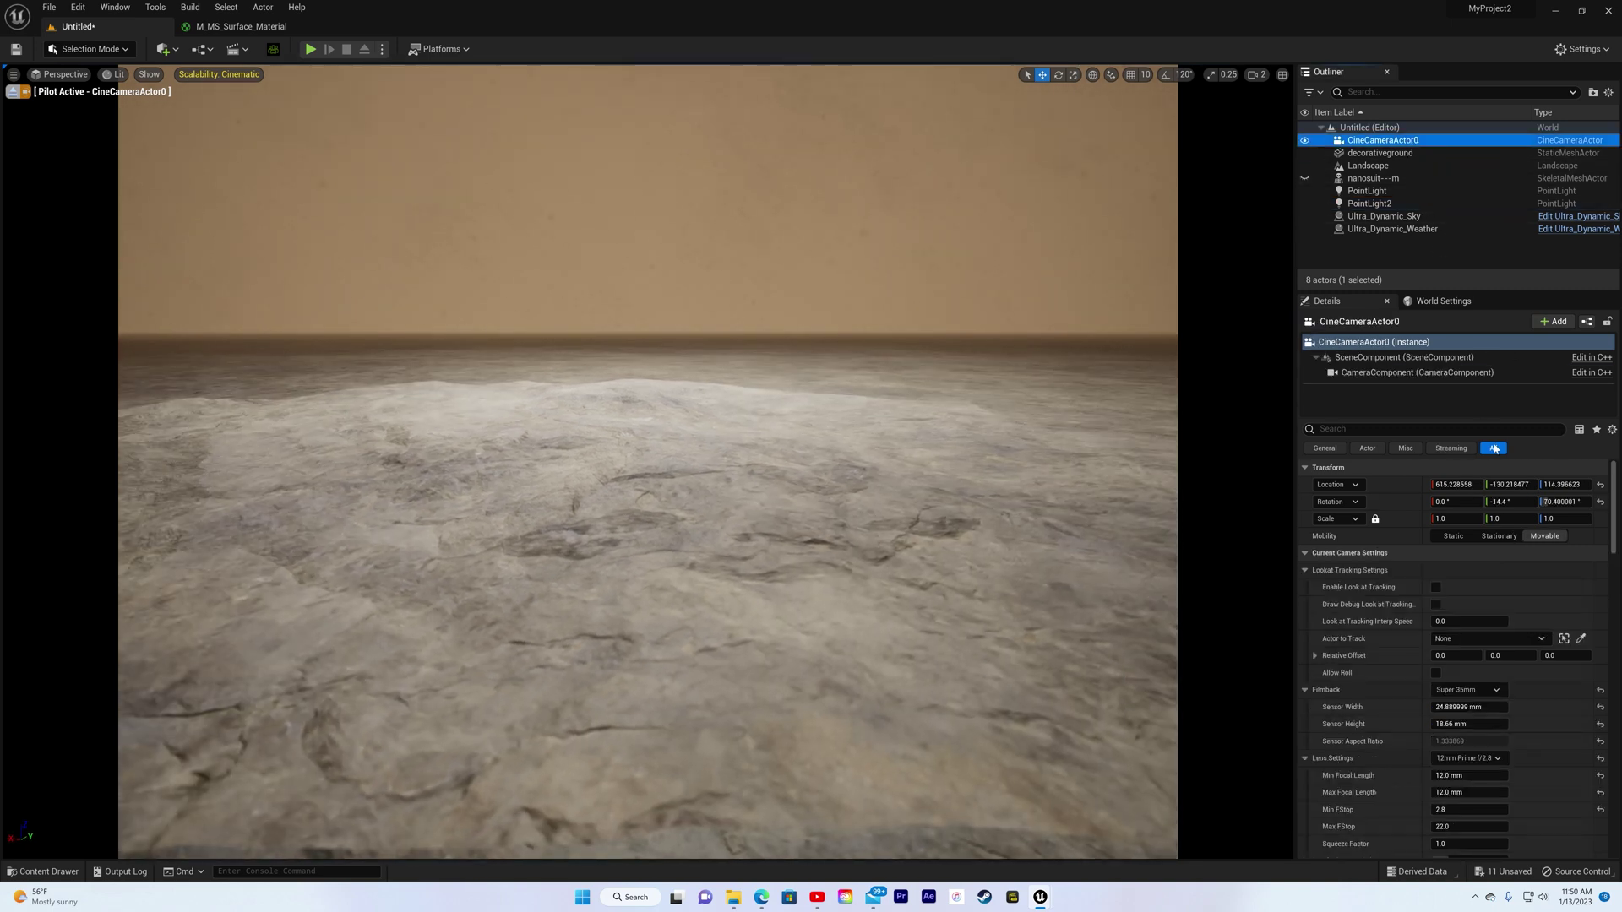
pyautogui.scroll(-3, 1580, 655)
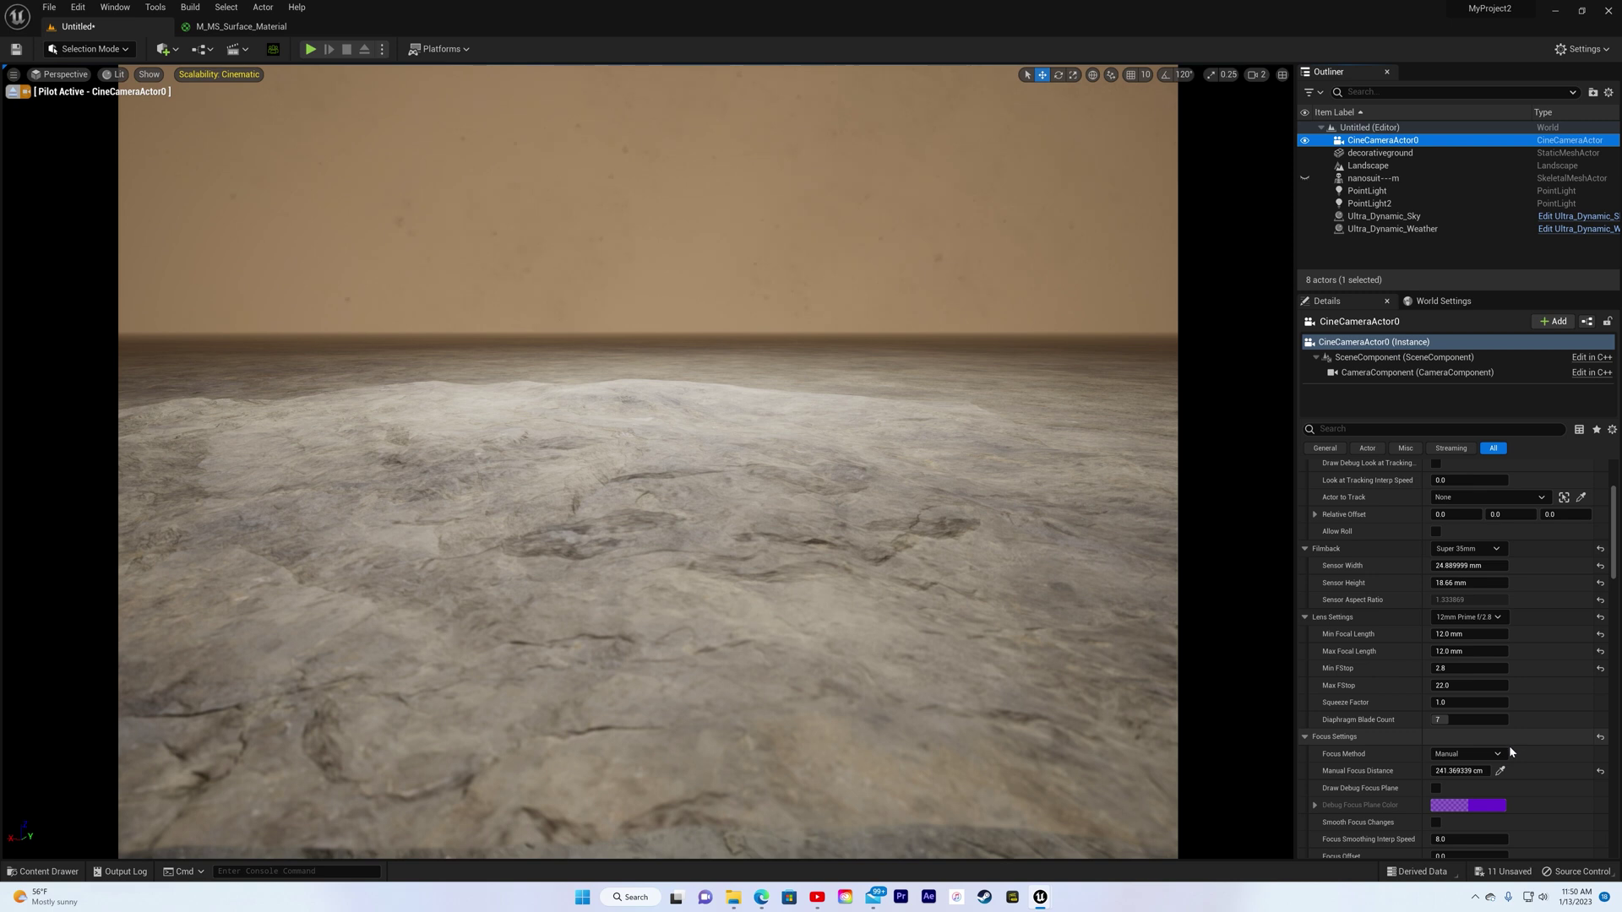
pyautogui.click(1581, 496)
pyautogui.click(708, 536)
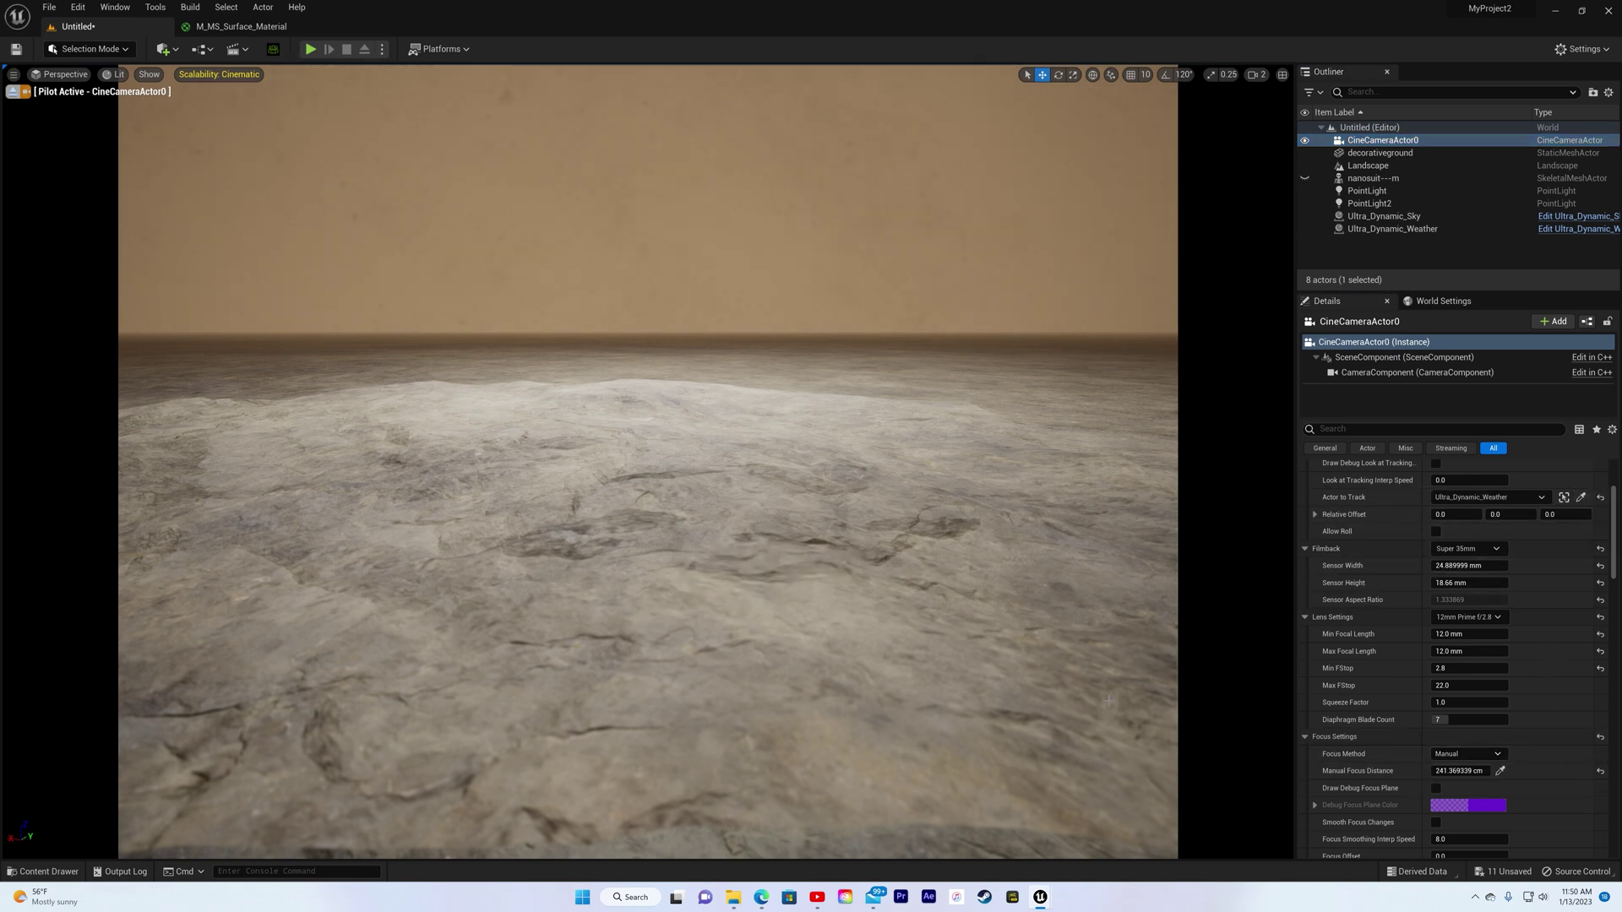
pyautogui.click(1500, 771)
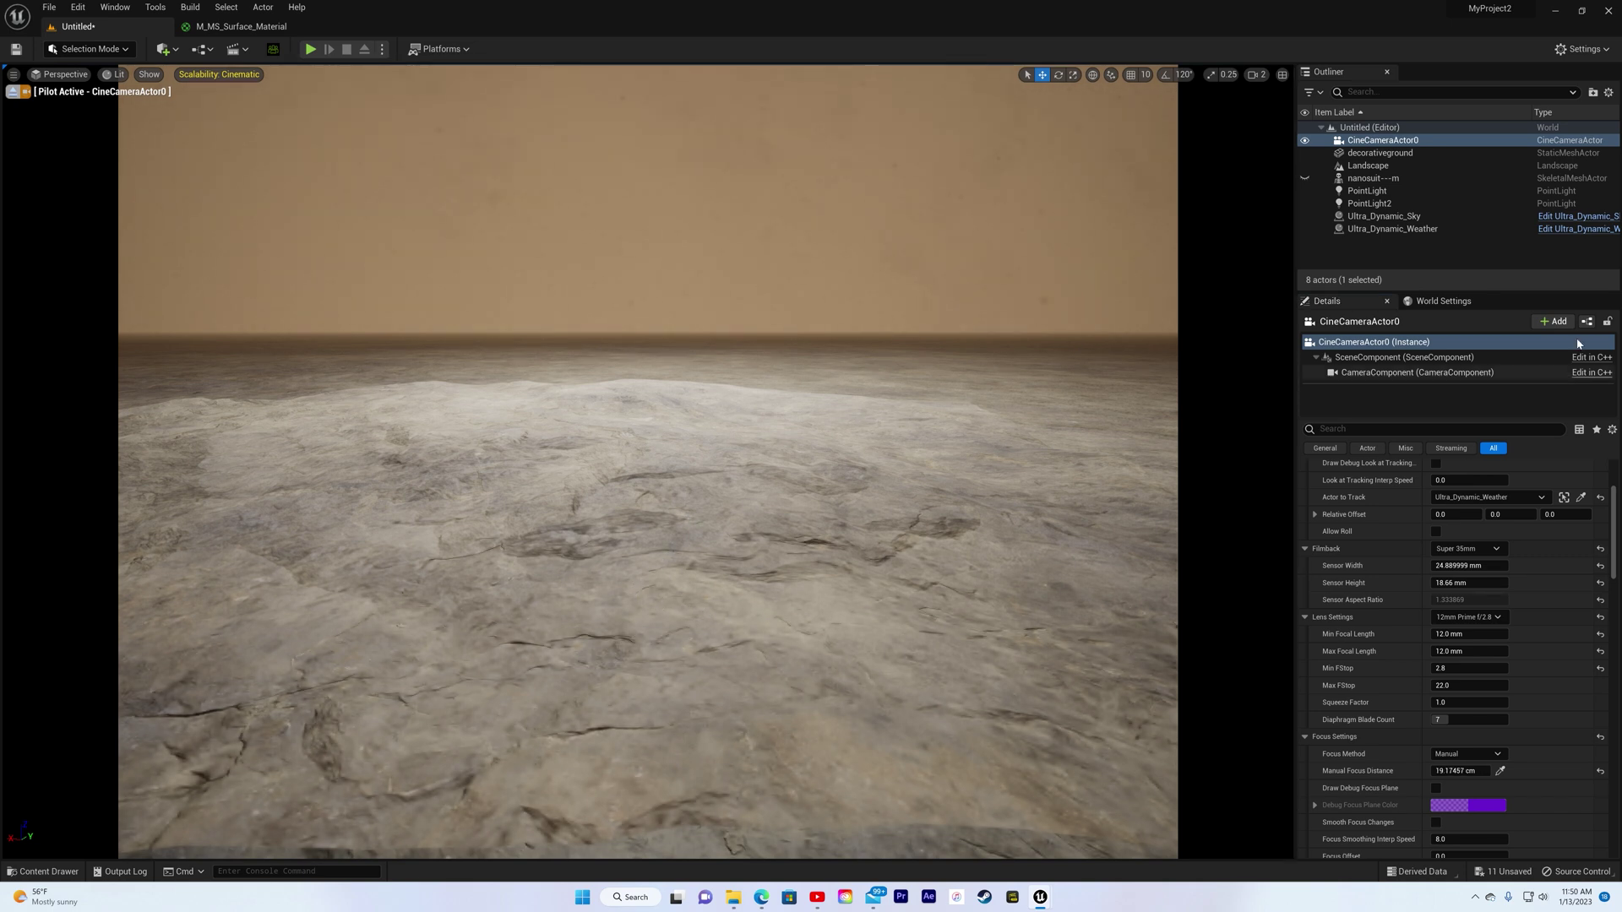
# - Preview the Rain_Thunderstorm weather preset and examine the wetness on the rock ground up close
pyautogui.click(1415, 226)
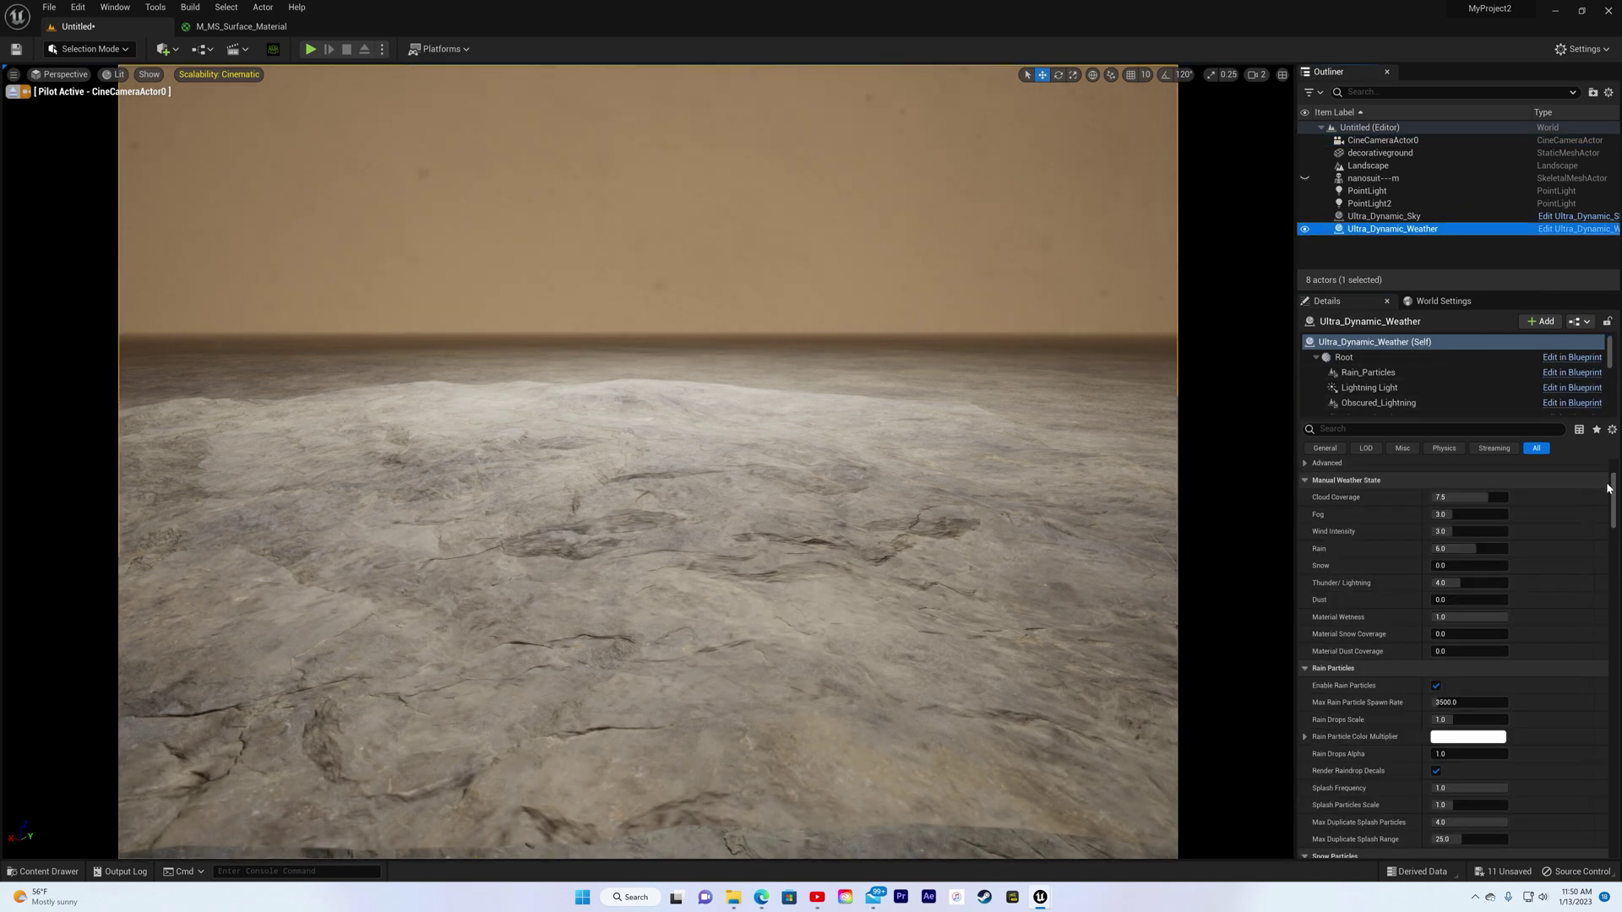
pyautogui.moveTo(1613, 498); pyautogui.dragTo(1613, 485)
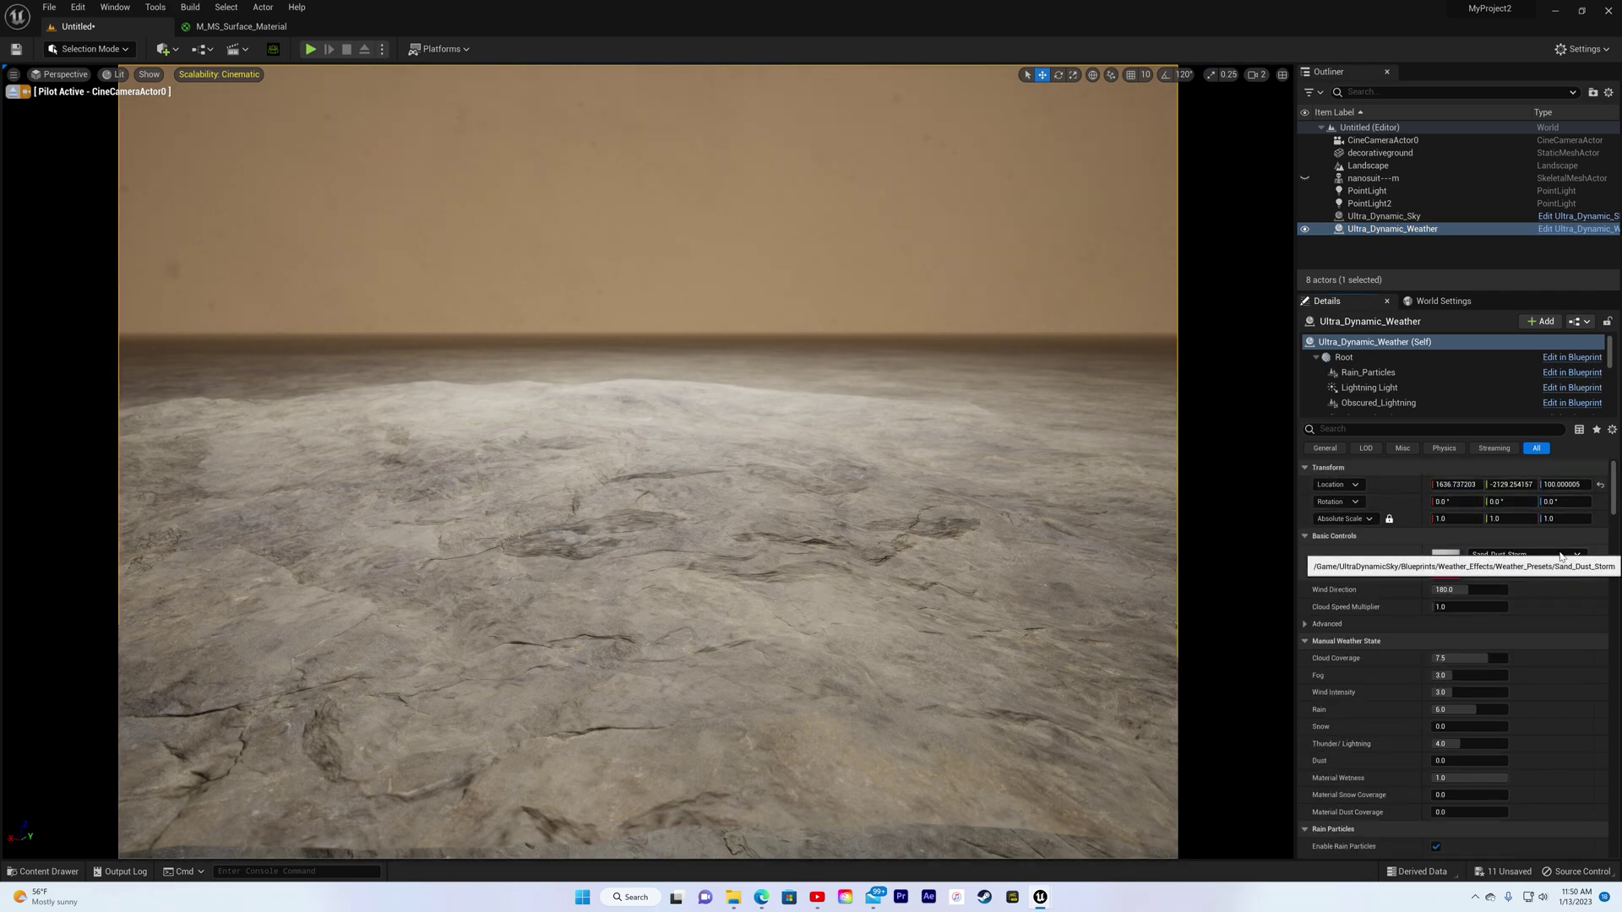
pyautogui.click(1520, 555)
pyautogui.click(1546, 706)
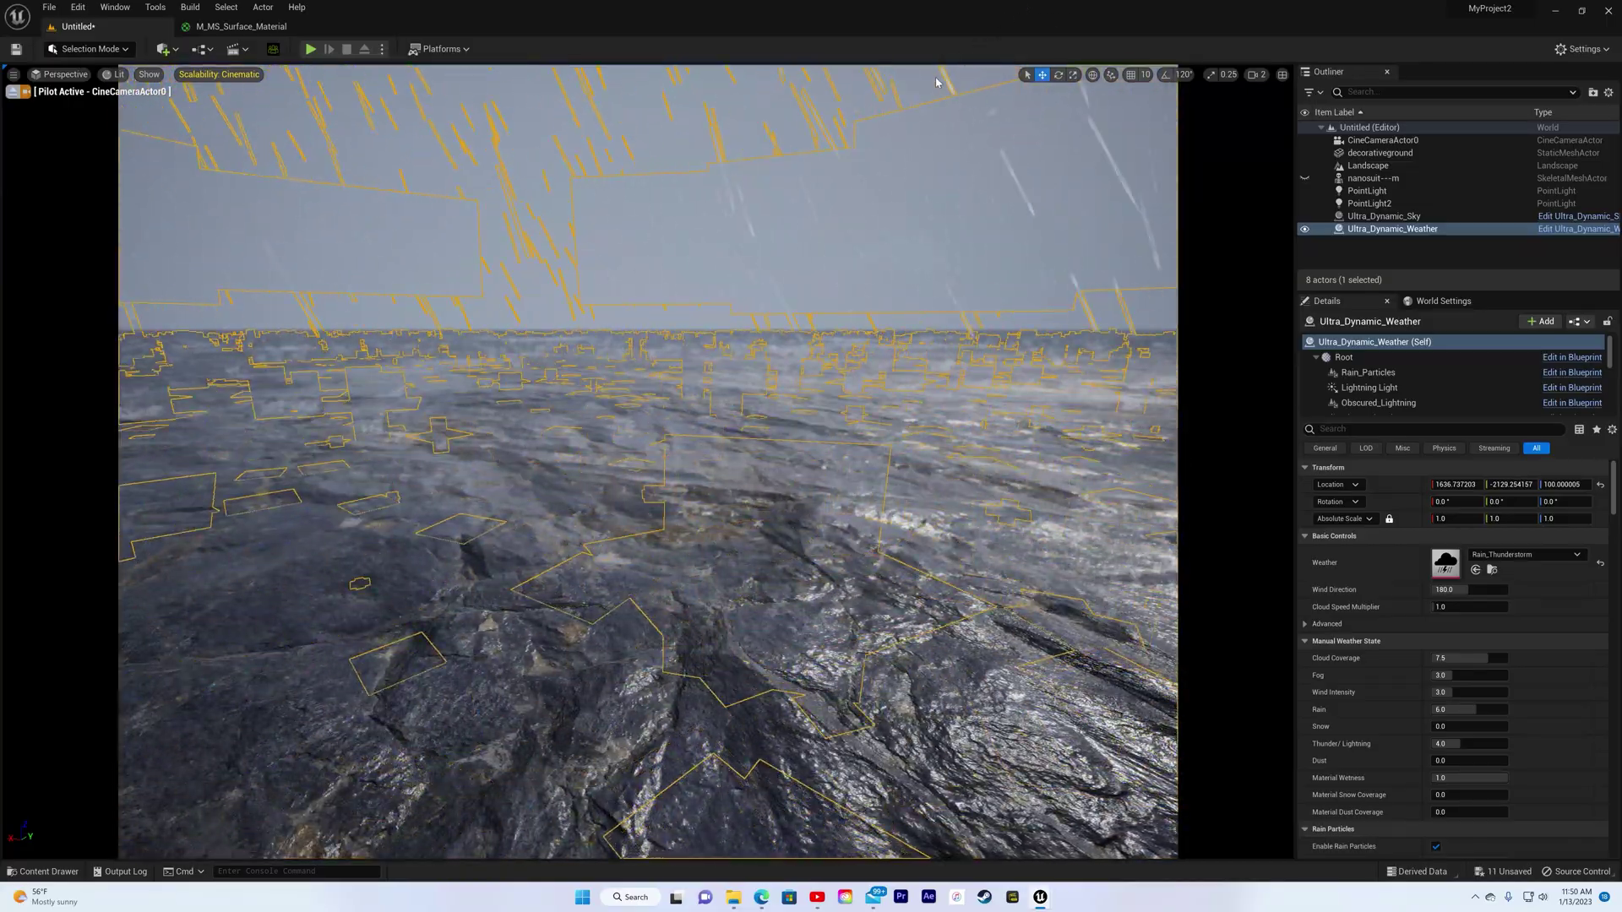
pyautogui.press('Up')
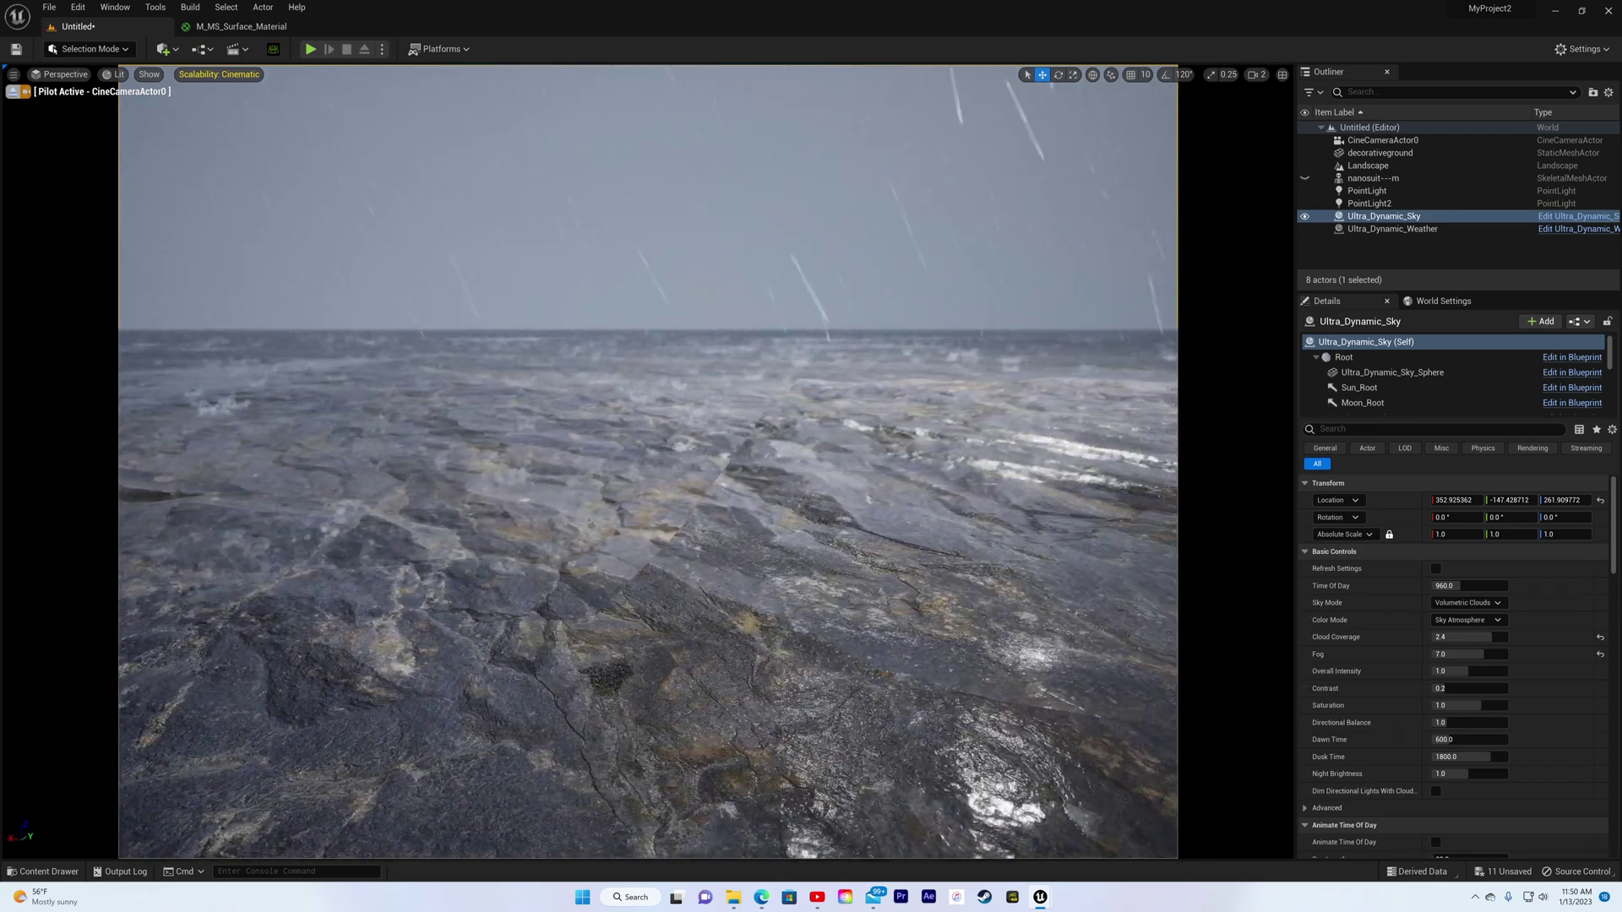
pyautogui.press('d')
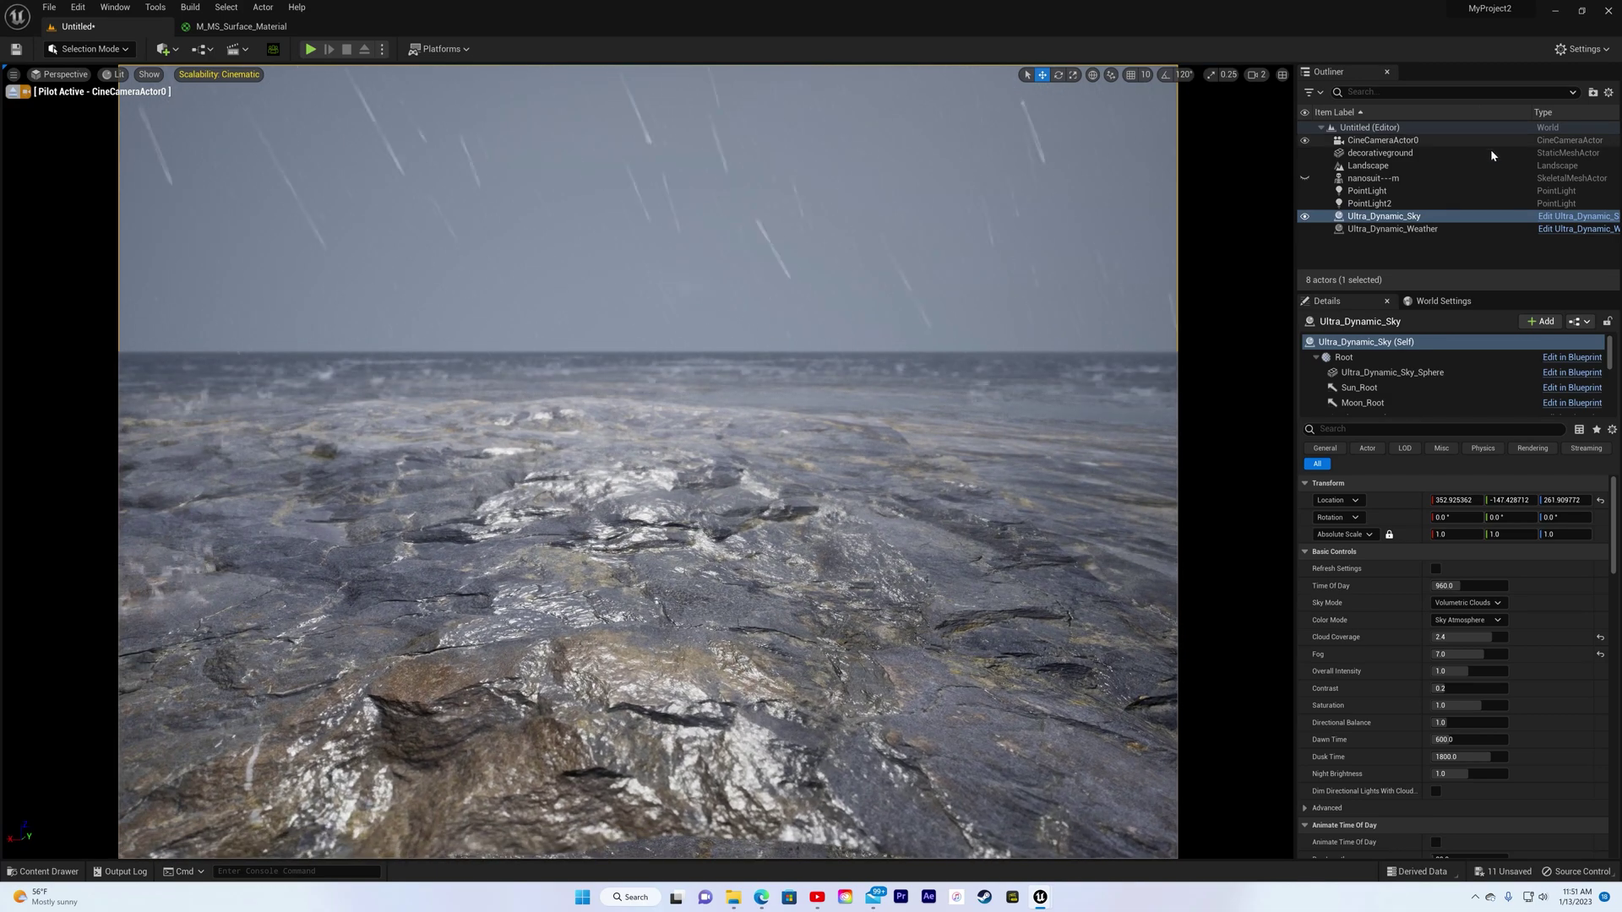
# - Switch the Ultra_Dynamic_Weather actor's weather preset to Rain_Light
pyautogui.click(1453, 229)
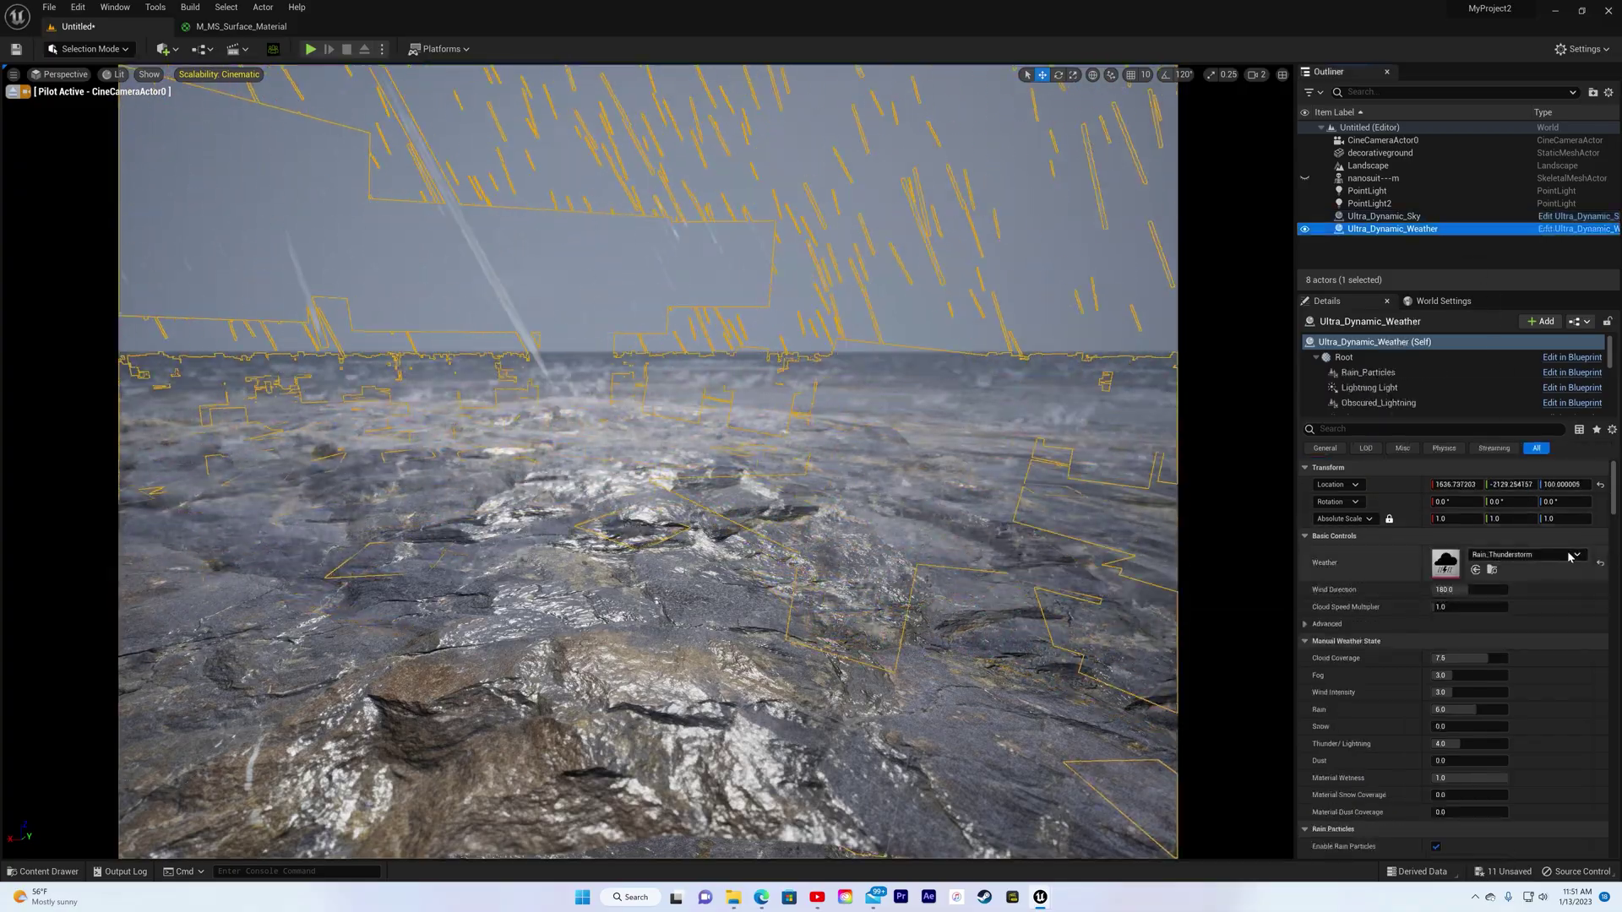
pyautogui.click(1524, 555)
pyautogui.scroll(1, 1545, 687)
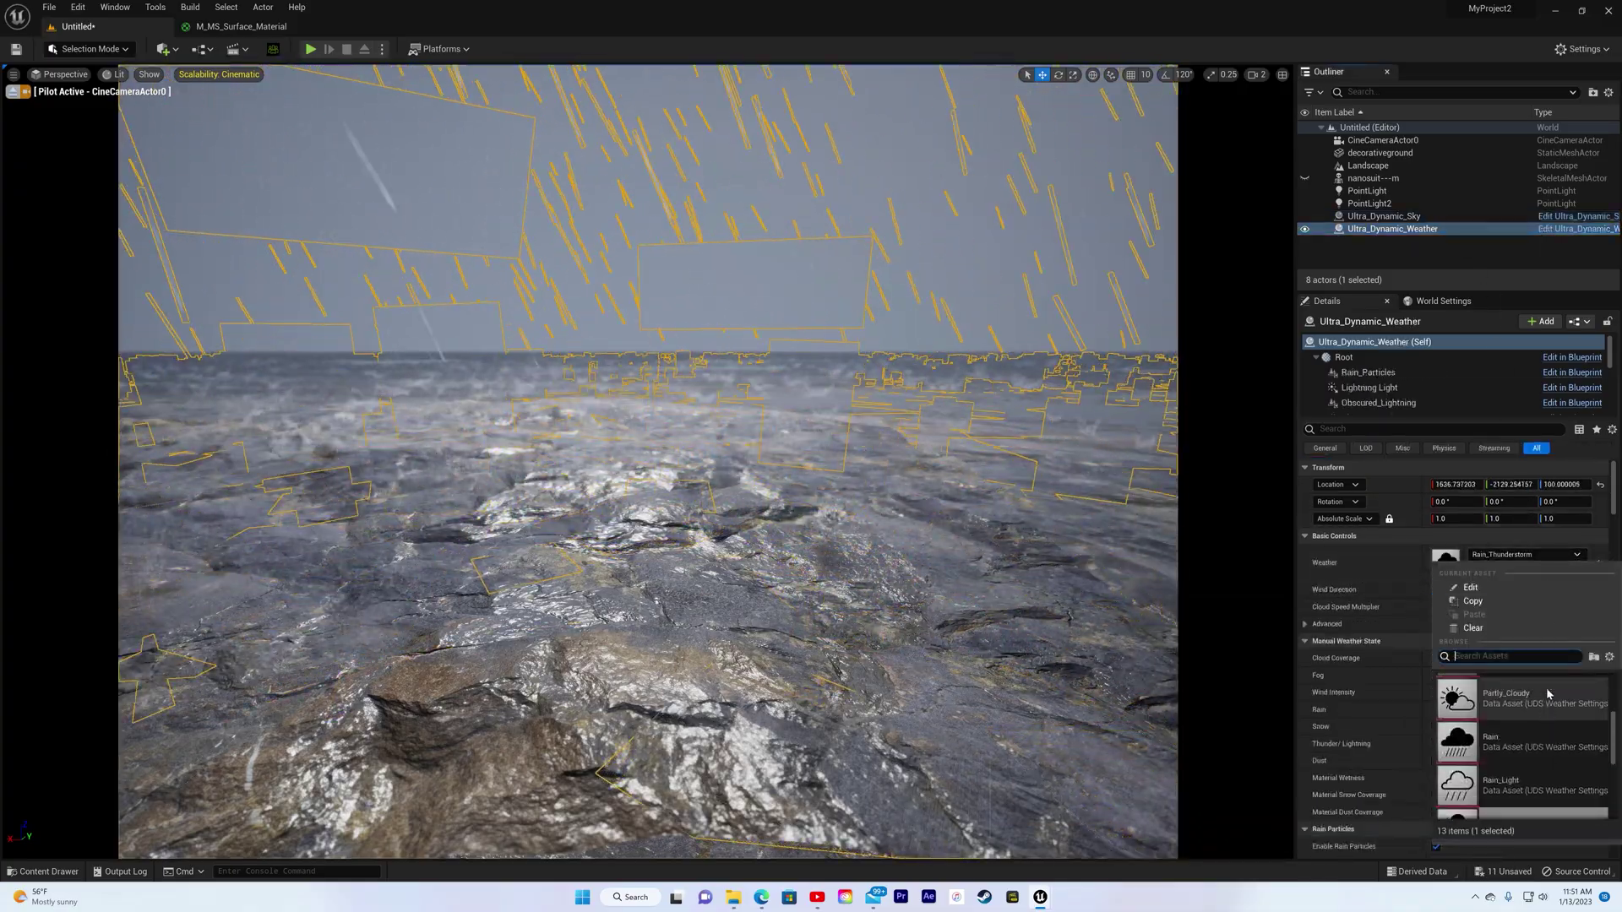
pyautogui.click(1546, 764)
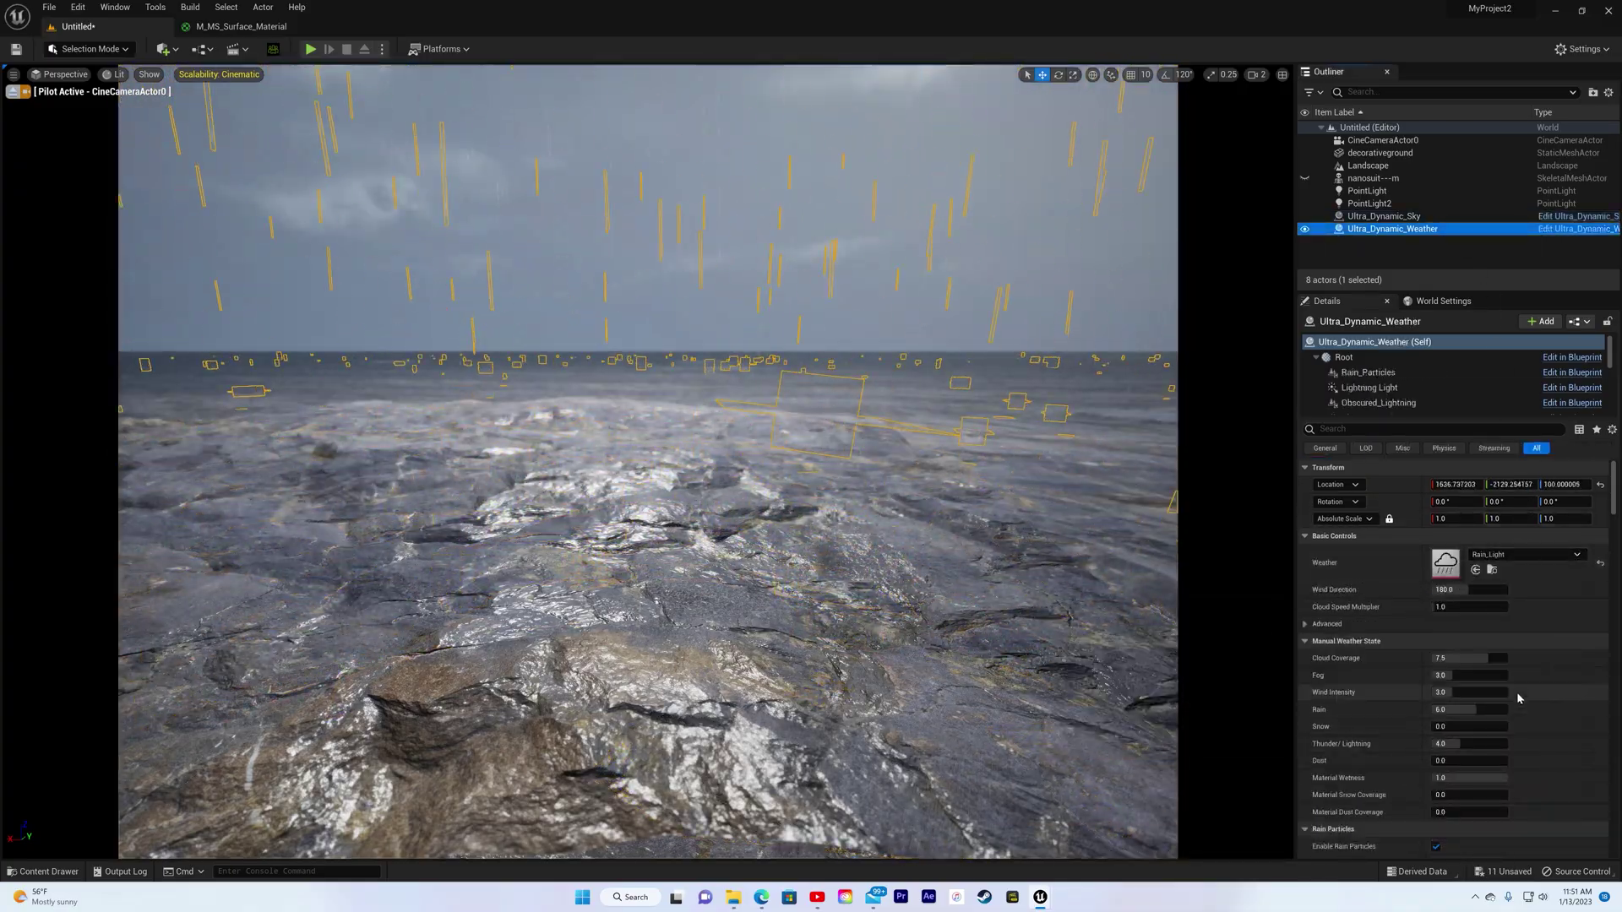